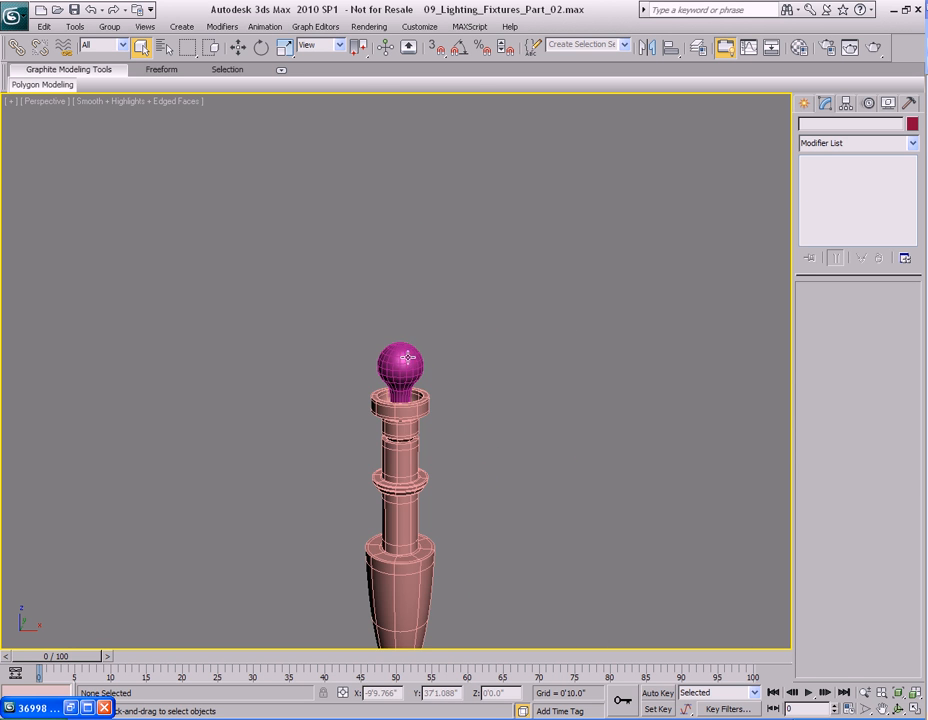
Create a cylinder beside the lamp stand with radius about 1'10.7" and height about 3'0.8".
{"action": "left_click", "coordinate": [405, 359]}
{"action": "key", "text": "z"}
{"action": "scroll", "coordinate": [548, 380], "scroll_direction": "down", "scroll_amount": 6}
{"action": "scroll", "coordinate": [522, 435], "scroll_direction": "down", "scroll_amount": 4}
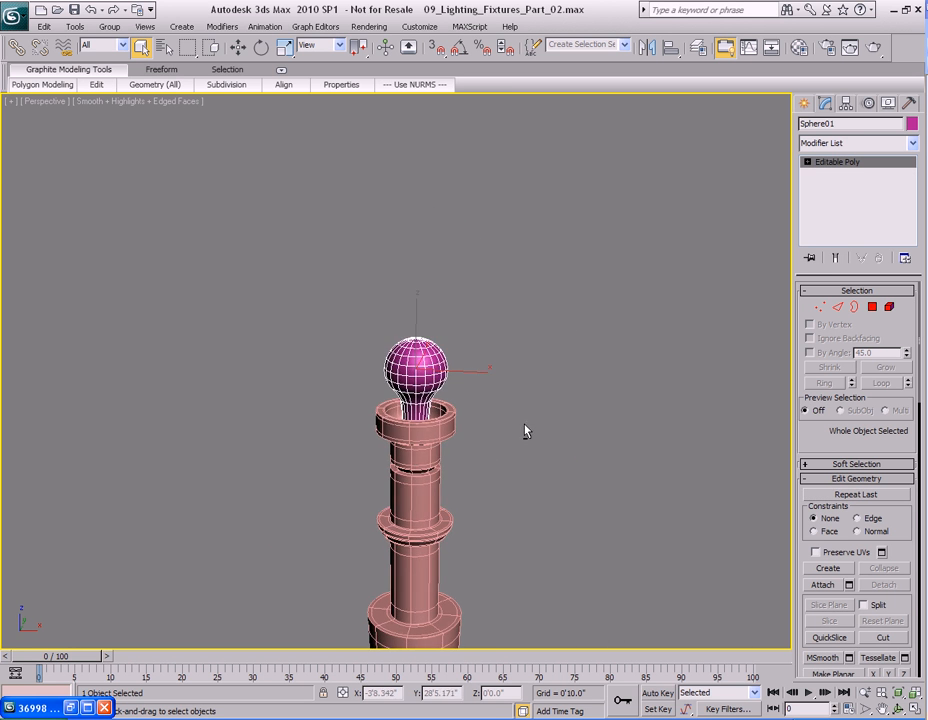
{"action": "middle_click_drag", "start_coordinate": [530, 412], "coordinate": [524, 383], "text": "alt"}
{"action": "left_click", "coordinate": [527, 383]}
{"action": "left_click", "coordinate": [805, 104]}
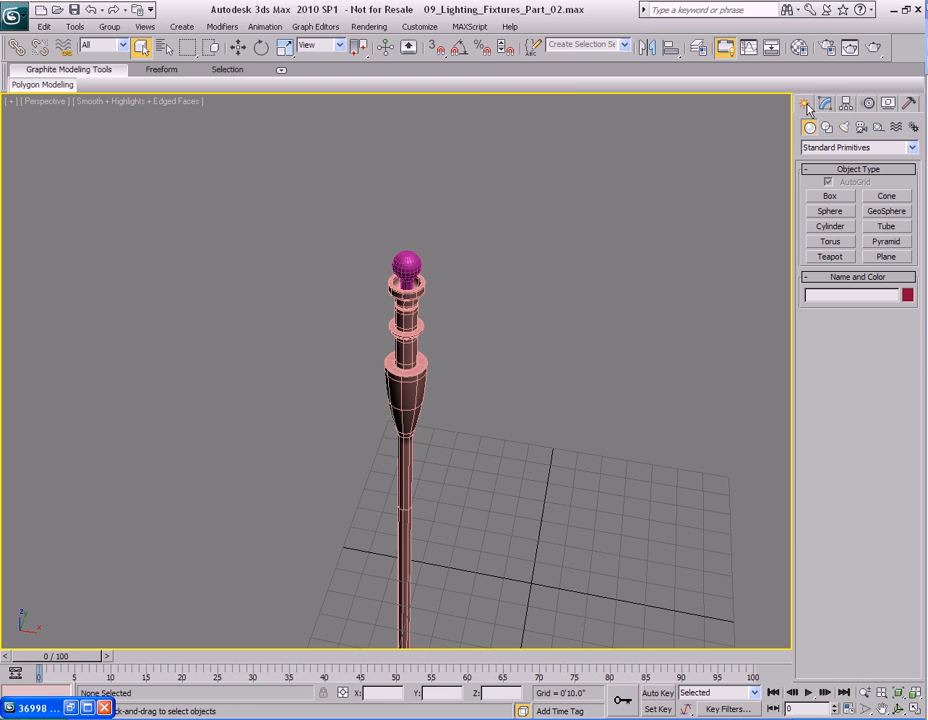
{"action": "left_click", "coordinate": [830, 226]}
{"action": "mouse_move", "coordinate": [543, 336]}
{"action": "middle_mouse_down"}
{"action": "mouse_move", "coordinate": [549, 398]}
{"action": "mouse_move", "coordinate": [539, 346]}
{"action": "middle_mouse_up"}
{"action": "scroll", "coordinate": [543, 382], "scroll_direction": "up", "scroll_amount": 2}
{"action": "left_click_drag", "start_coordinate": [515, 387], "coordinate": [550, 450]}
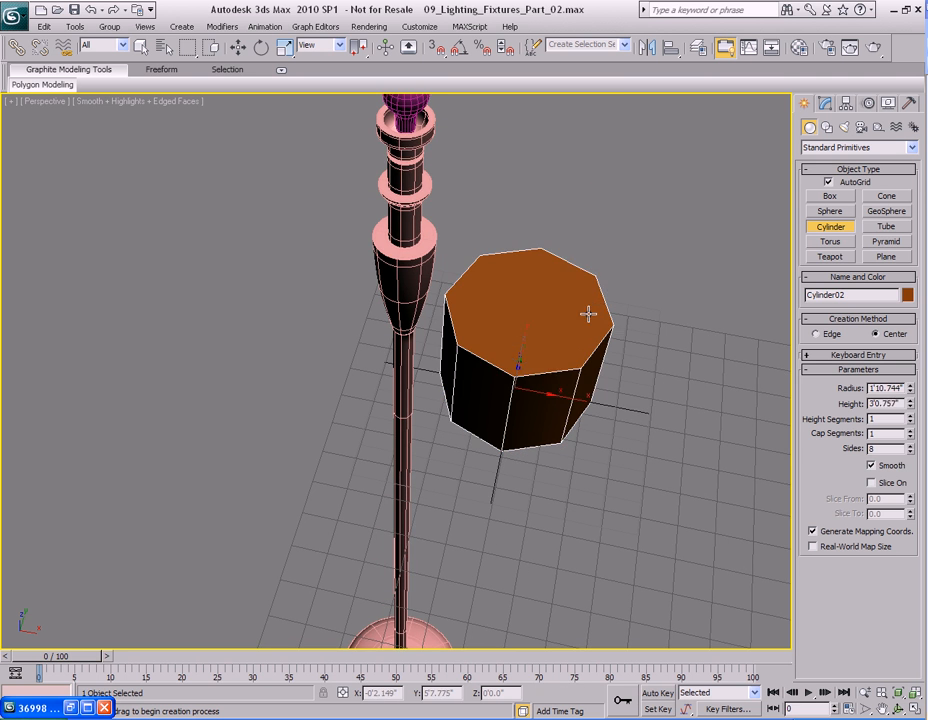
{"action": "left_click", "coordinate": [594, 316]}
{"action": "right_click", "coordinate": [594, 316]}
{"action": "scroll", "coordinate": [594, 316], "scroll_direction": "down", "scroll_amount": 8}
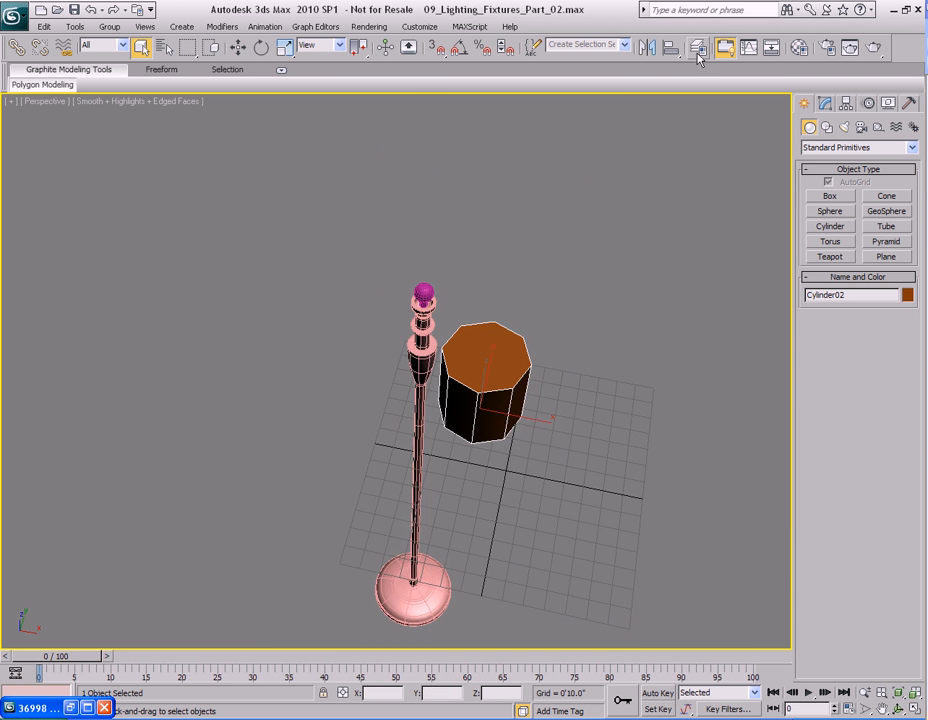
Align the new cylinder's center to the lamp pole's center in X, Y and Z.
{"action": "left_click", "coordinate": [420, 345]}
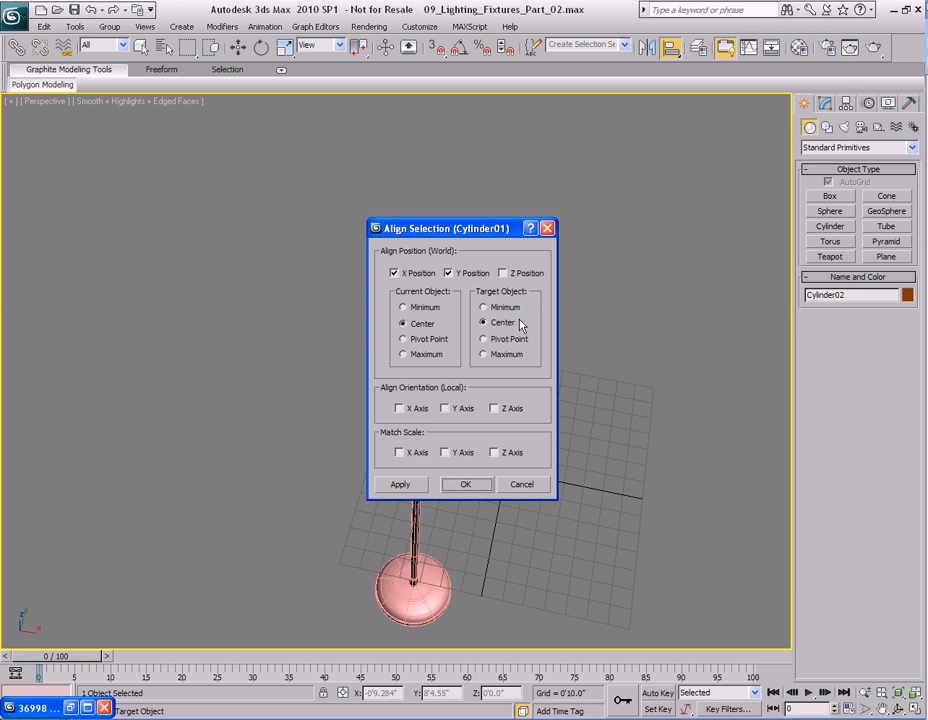
{"action": "left_click", "coordinate": [504, 274]}
{"action": "left_click", "coordinate": [465, 484]}
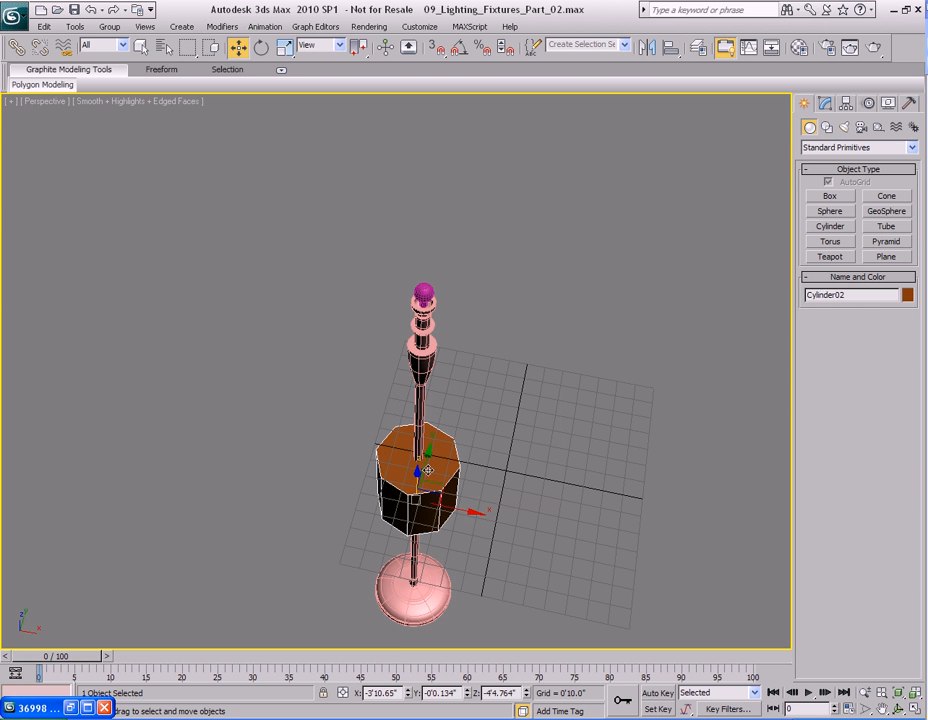
Move the cylinder up so it sits above the bulb at the top of the lamp stand.
{"action": "key", "text": "w"}
{"action": "middle_click_drag", "start_coordinate": [426, 469], "coordinate": [486, 433], "text": "alt"}
{"action": "left_click_drag", "start_coordinate": [453, 475], "coordinate": [514, 148]}
{"action": "middle_click_drag", "start_coordinate": [553, 269], "coordinate": [541, 434]}
{"action": "key", "text": "alt+w"}
{"action": "right_click", "coordinate": [478, 193]}
{"action": "scroll", "coordinate": [478, 193], "scroll_direction": "down", "scroll_amount": 3}
{"action": "middle_click_drag", "start_coordinate": [487, 225], "coordinate": [497, 296]}
{"action": "scroll", "coordinate": [497, 256], "scroll_direction": "down", "scroll_amount": 3}
{"action": "mouse_move", "coordinate": [417, 244]}
{"action": "left_mouse_down"}
{"action": "mouse_move", "coordinate": [417, 214]}
{"action": "mouse_move", "coordinate": [417, 236]}
{"action": "left_mouse_up"}
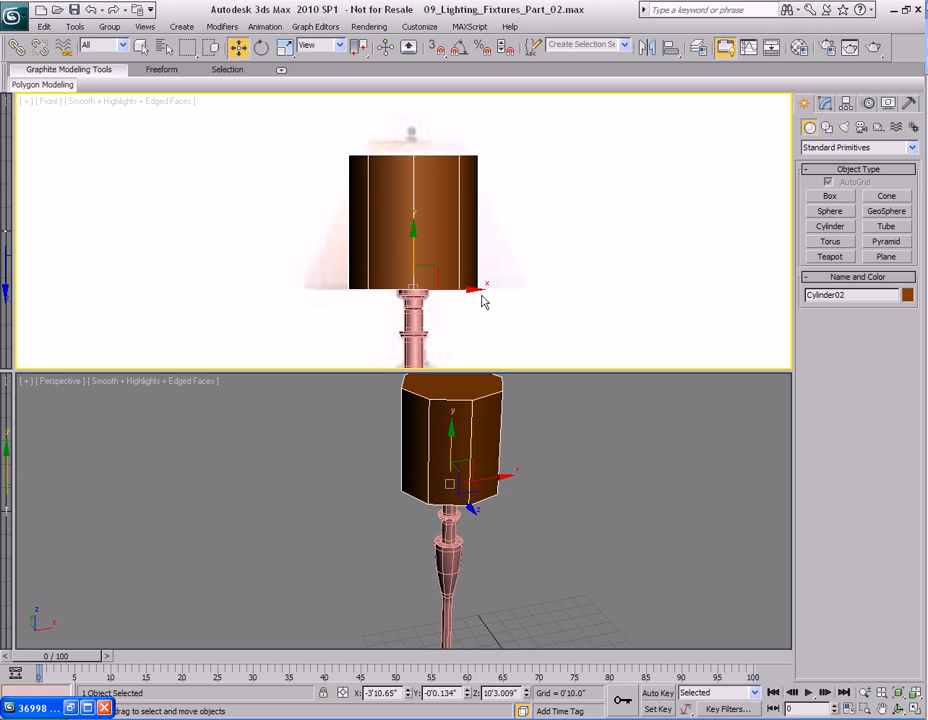
{"action": "left_click_drag", "start_coordinate": [416, 233], "coordinate": [416, 232]}
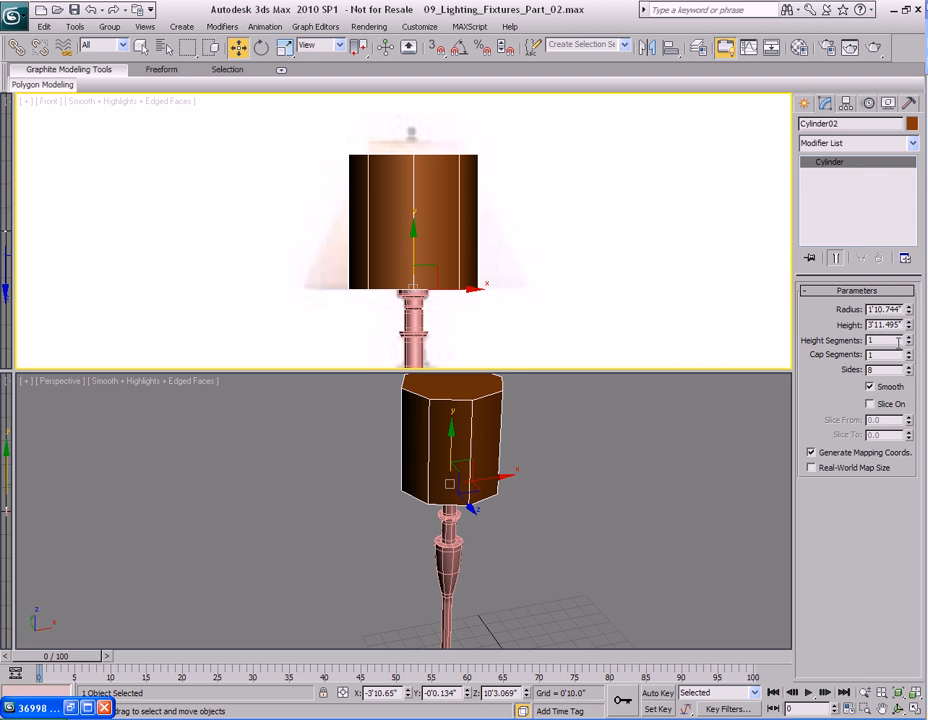
Increase the cylinder's radius to about 3'2.4" and convert it to Editable Poly.
{"action": "left_click_drag", "start_coordinate": [908, 309], "coordinate": [908, 270]}
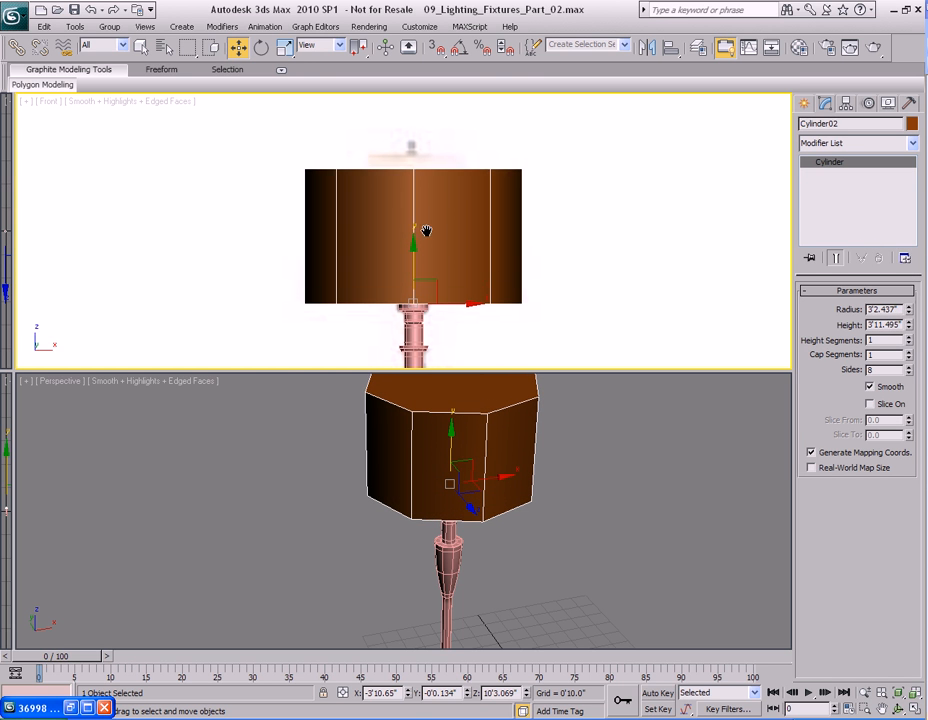
{"action": "right_click", "coordinate": [538, 441]}
{"action": "right_click", "coordinate": [478, 406]}
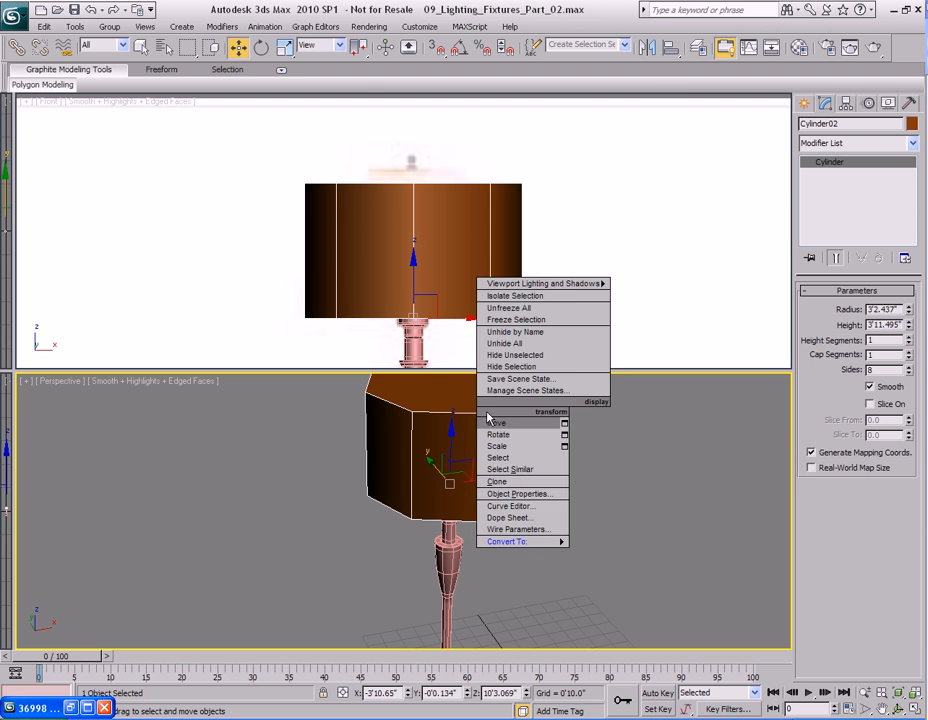
{"action": "mouse_move", "coordinate": [551, 541]}
{"action": "left_click", "coordinate": [630, 553]}
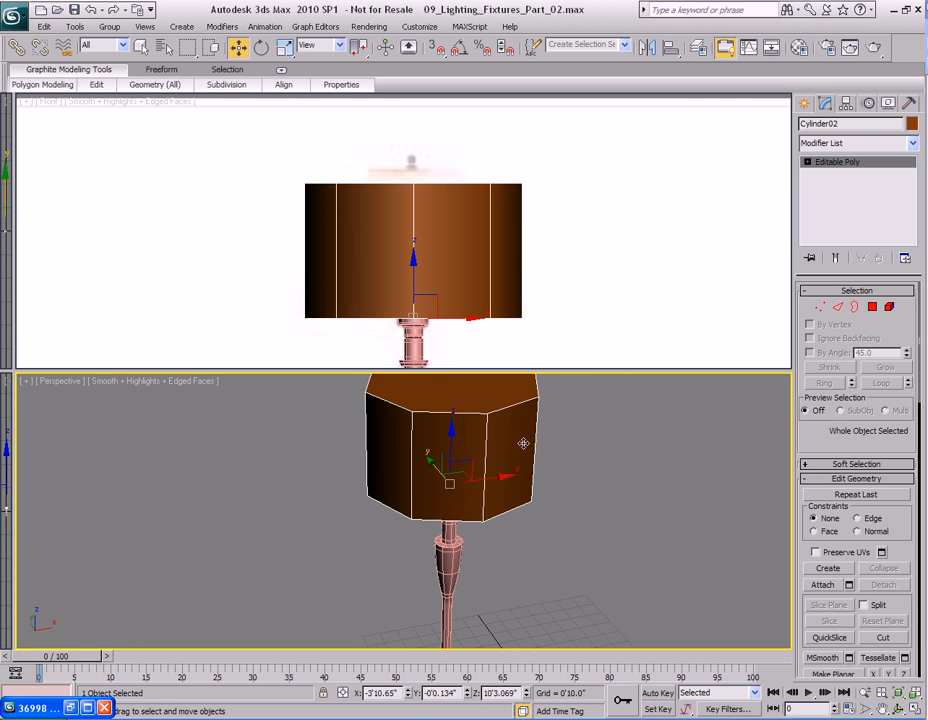
Select the cylinder's top cap polygon.
{"action": "key", "text": "4"}
{"action": "middle_click_drag", "start_coordinate": [510, 409], "coordinate": [491, 459]}
{"action": "left_click", "coordinate": [440, 406]}
{"action": "key", "text": "r"}
{"action": "key", "text": "w"}
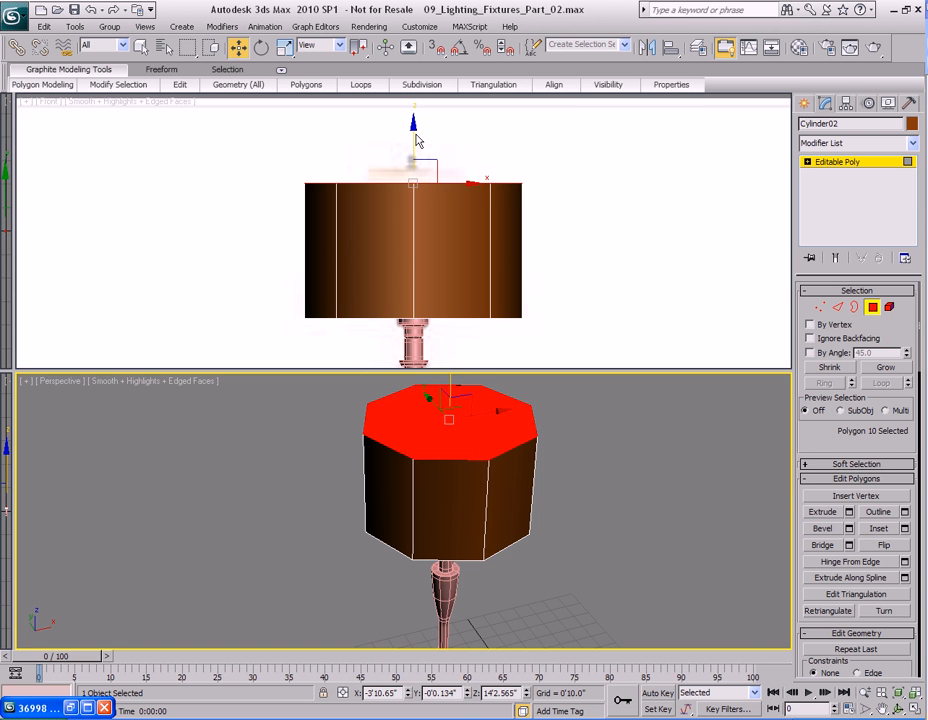
Raise the top polygon slightly and scale it down to taper the cylinder into a cone-shaped shade.
{"action": "right_click", "coordinate": [416, 140]}
{"action": "left_click_drag", "start_coordinate": [412, 133], "coordinate": [412, 121]}
{"action": "key", "text": "r"}
{"action": "right_click", "coordinate": [447, 423]}
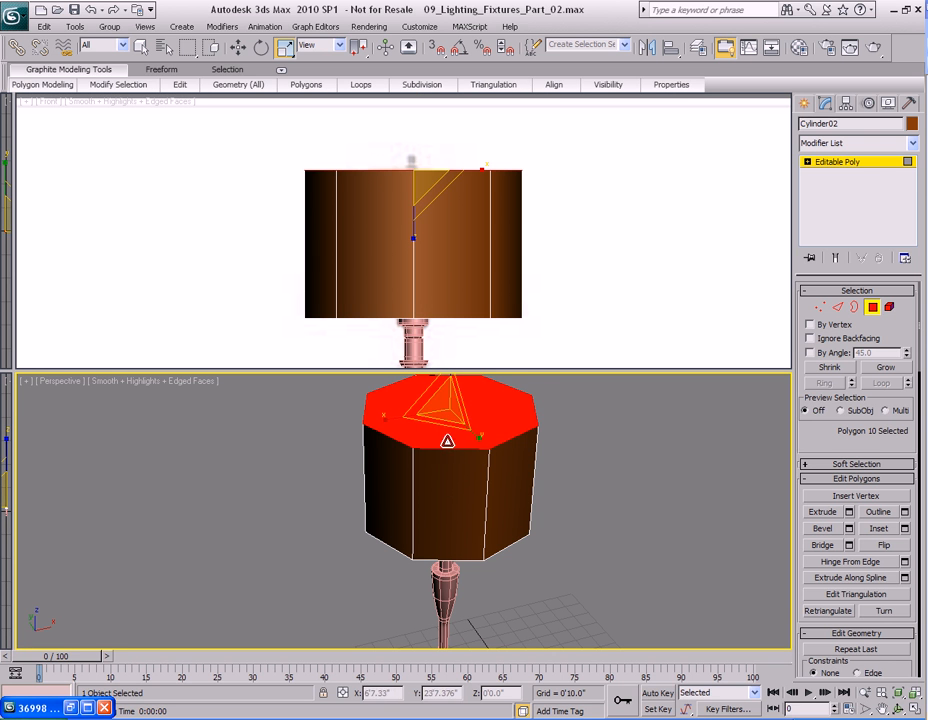
{"action": "left_click_drag", "start_coordinate": [441, 424], "coordinate": [443, 313]}
{"action": "middle_click_drag", "start_coordinate": [433, 217], "coordinate": [460, 270]}
{"action": "scroll", "coordinate": [448, 289], "scroll_direction": "up", "scroll_amount": 3}
{"action": "key", "text": "alt+w"}
{"action": "middle_click_drag", "start_coordinate": [474, 418], "coordinate": [474, 374]}
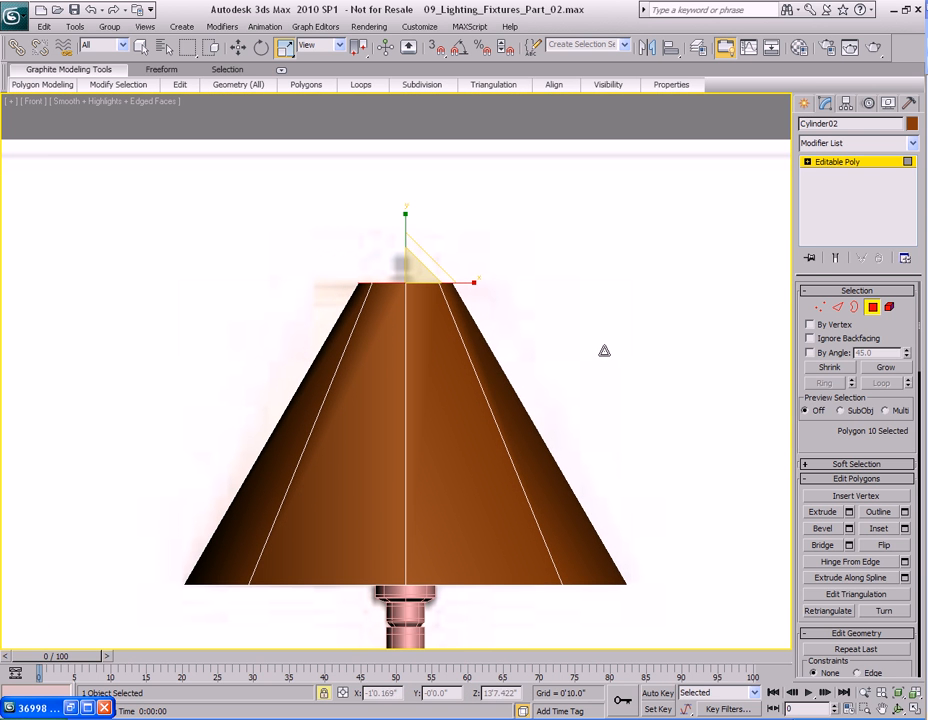
{"action": "mouse_move", "coordinate": [593, 337]}
{"action": "left_mouse_down"}
{"action": "mouse_move", "coordinate": [597, 476]}
{"action": "mouse_move", "coordinate": [600, 338]}
{"action": "left_mouse_up"}
Check the bulb's position inside the shade using see-through display in the front view.
{"action": "key", "text": "alt+x"}
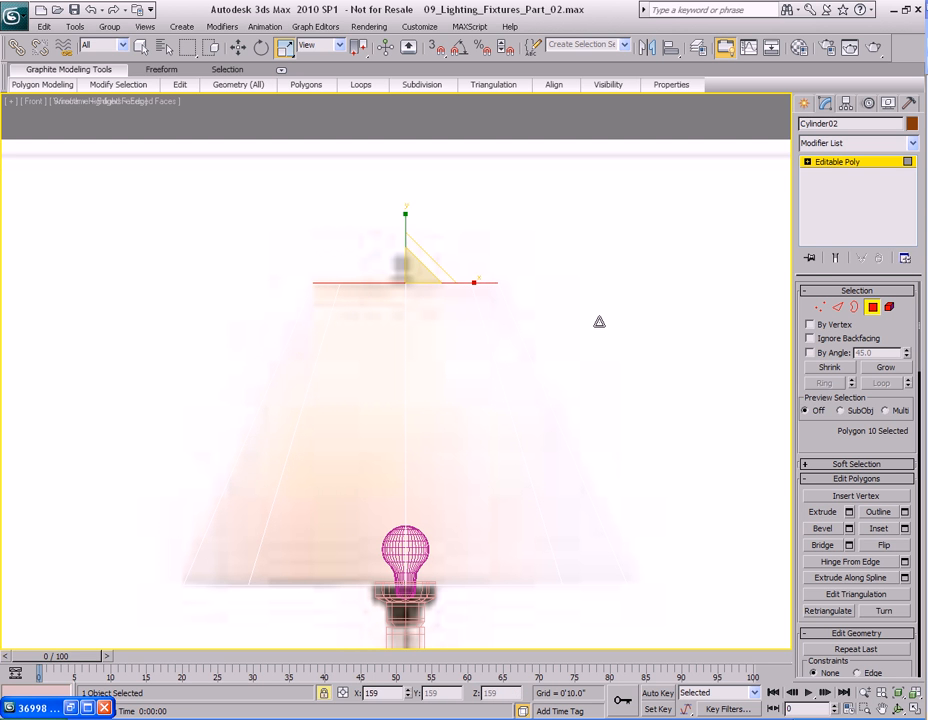
{"action": "middle_click_drag", "start_coordinate": [488, 432], "coordinate": [494, 390]}
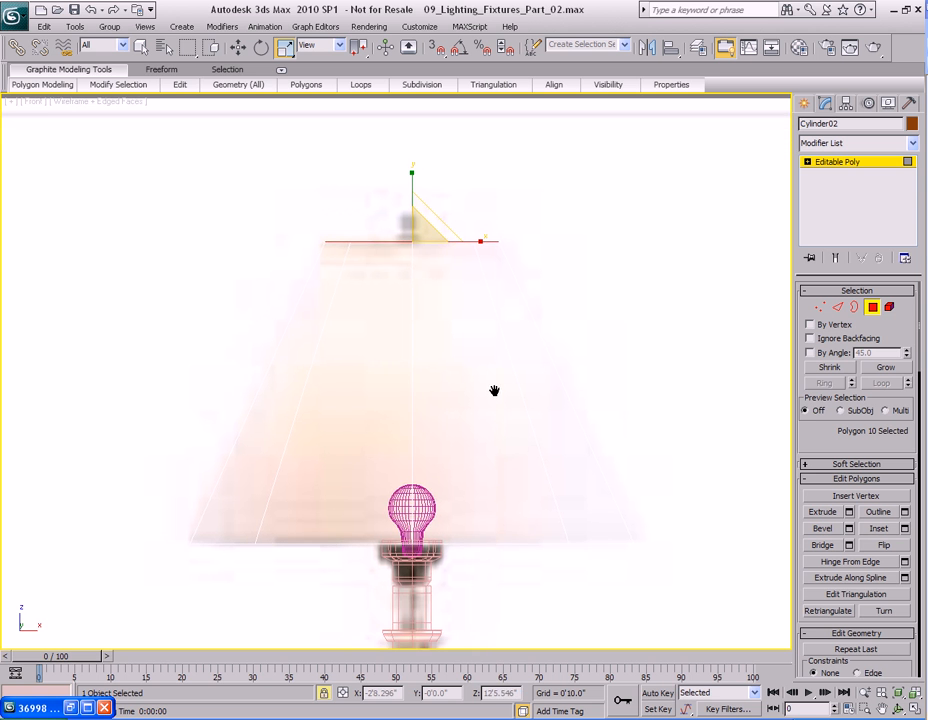
{"action": "scroll", "coordinate": [495, 391], "scroll_direction": "down", "scroll_amount": 3}
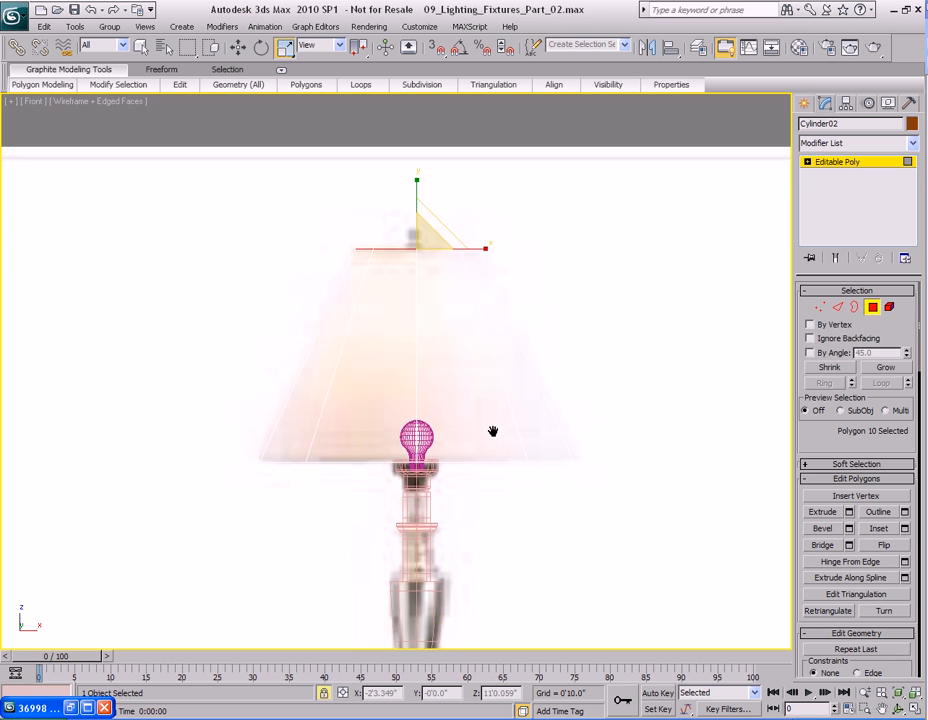
{"action": "key", "text": "alt+w"}
{"action": "right_click", "coordinate": [543, 478]}
{"action": "key", "text": "alt+w"}
{"action": "middle_click_drag", "start_coordinate": [514, 532], "coordinate": [472, 439], "text": "alt"}
{"action": "scroll", "coordinate": [472, 439], "scroll_direction": "up", "scroll_amount": 5}
{"action": "key", "text": "q"}
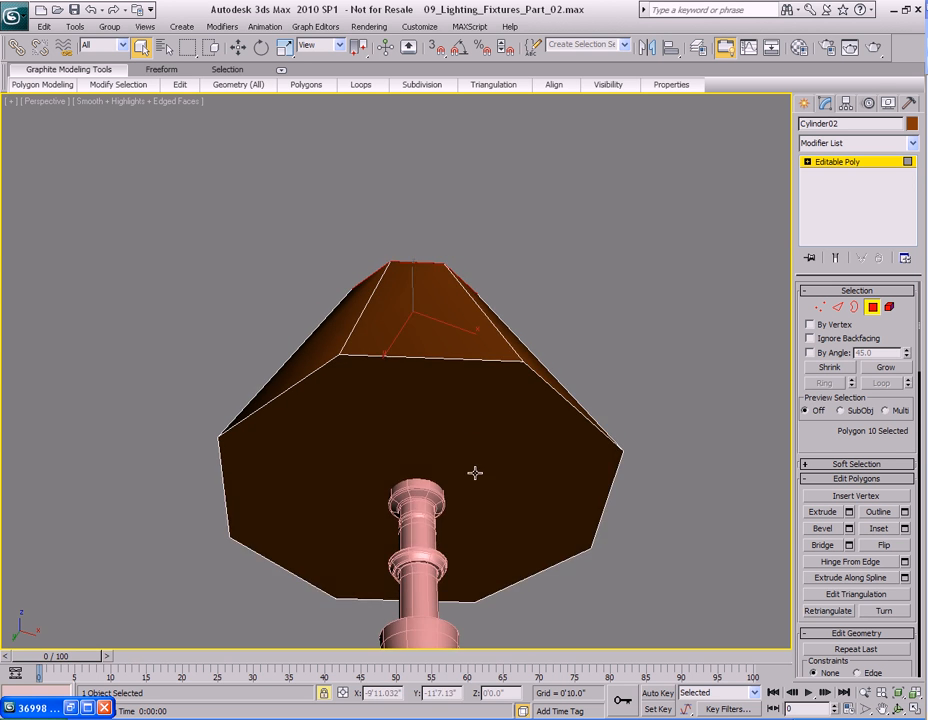
Delete the shade's top and bottom cap polygons.
{"action": "middle_click_drag", "start_coordinate": [478, 393], "coordinate": [466, 358]}
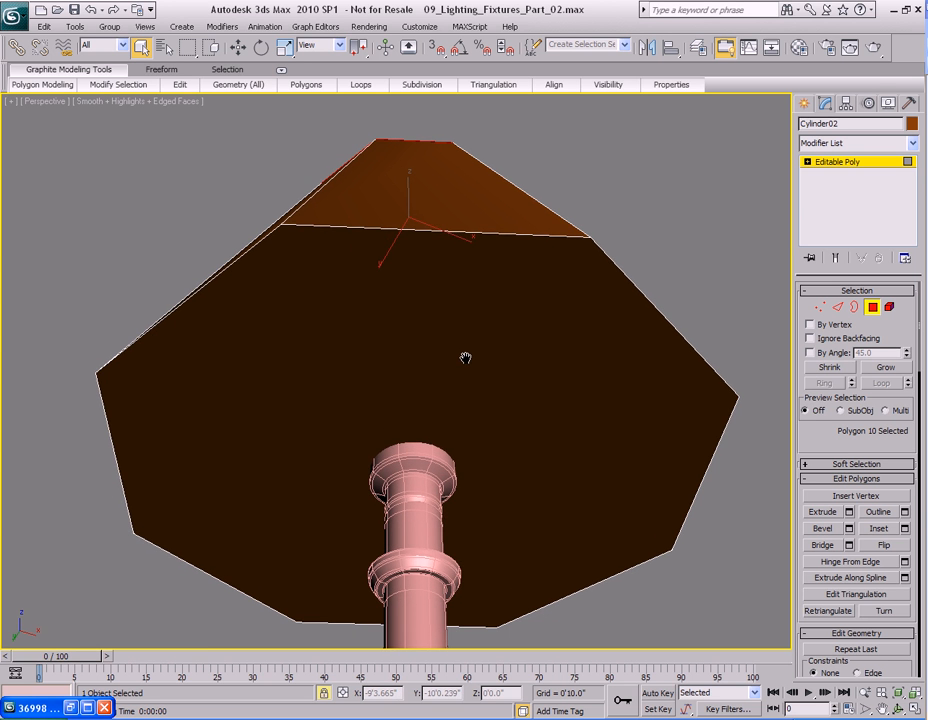
{"action": "left_click", "coordinate": [456, 315]}
{"action": "middle_click_drag", "start_coordinate": [456, 315], "coordinate": [462, 369], "text": "alt"}
{"action": "key", "text": "ctrl+d"}
{"action": "left_click", "coordinate": [421, 254]}
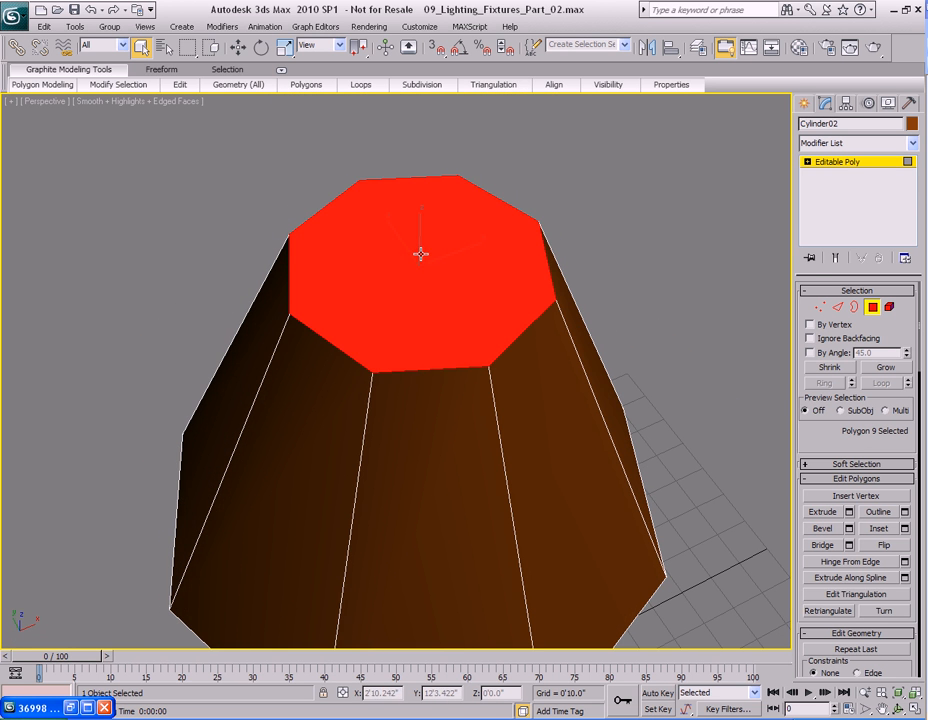
{"action": "key", "text": "Delete"}
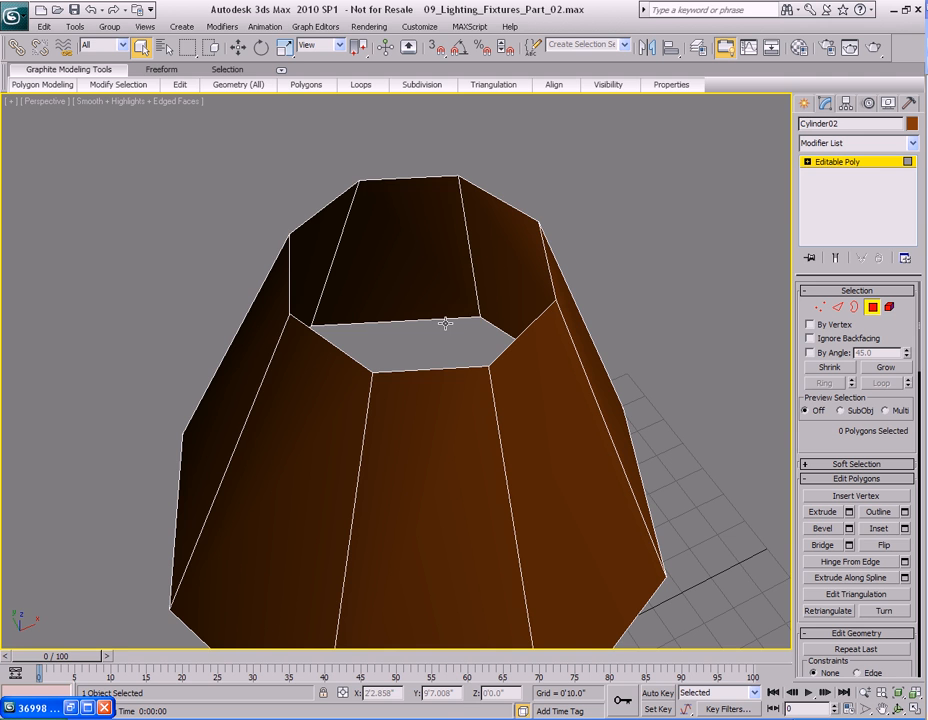
Apply a Shell modifier to the open shade.
{"action": "middle_click_drag", "start_coordinate": [449, 340], "coordinate": [460, 441], "text": "alt"}
{"action": "middle_click_drag", "start_coordinate": [456, 325], "coordinate": [441, 346], "text": "alt"}
{"action": "key", "text": "4"}
{"action": "left_click", "coordinate": [912, 144]}
{"action": "key", "text": "s"}
{"action": "key", "text": "s"}
{"action": "key", "text": "Return"}
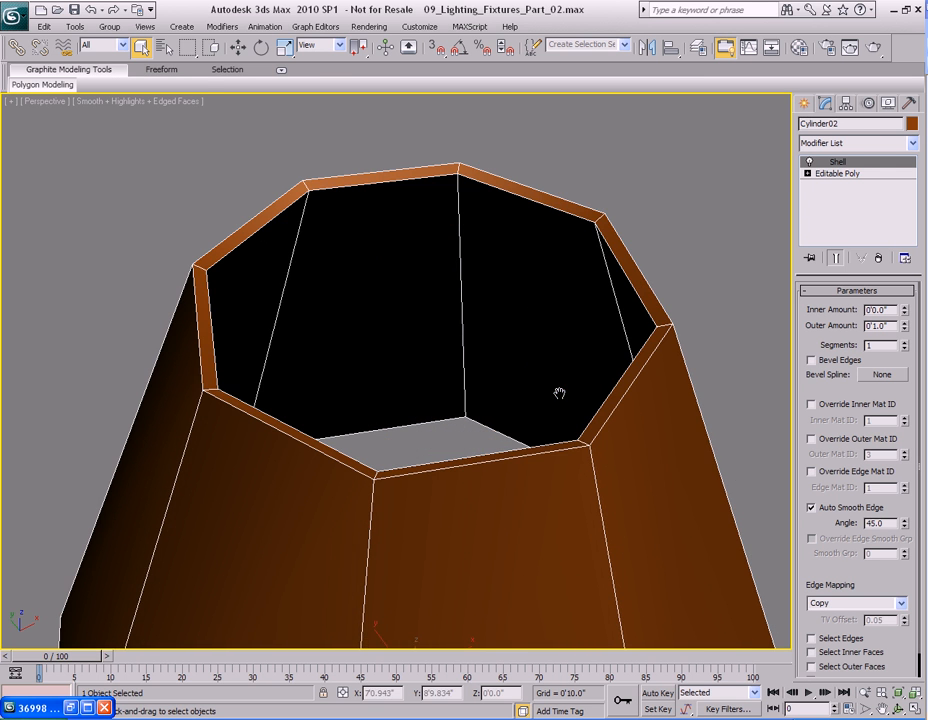
Reduce the Shell's outer amount to about 0'0.21".
{"action": "middle_click_drag", "start_coordinate": [559, 393], "coordinate": [548, 391]}
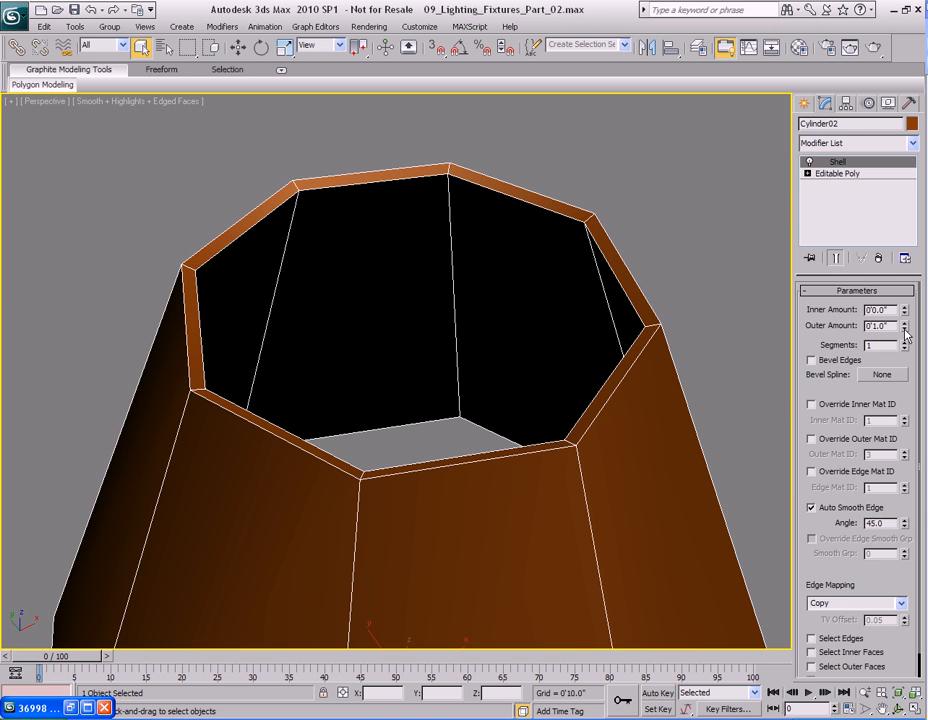
{"action": "left_click_drag", "start_coordinate": [905, 335], "coordinate": [905, 377]}
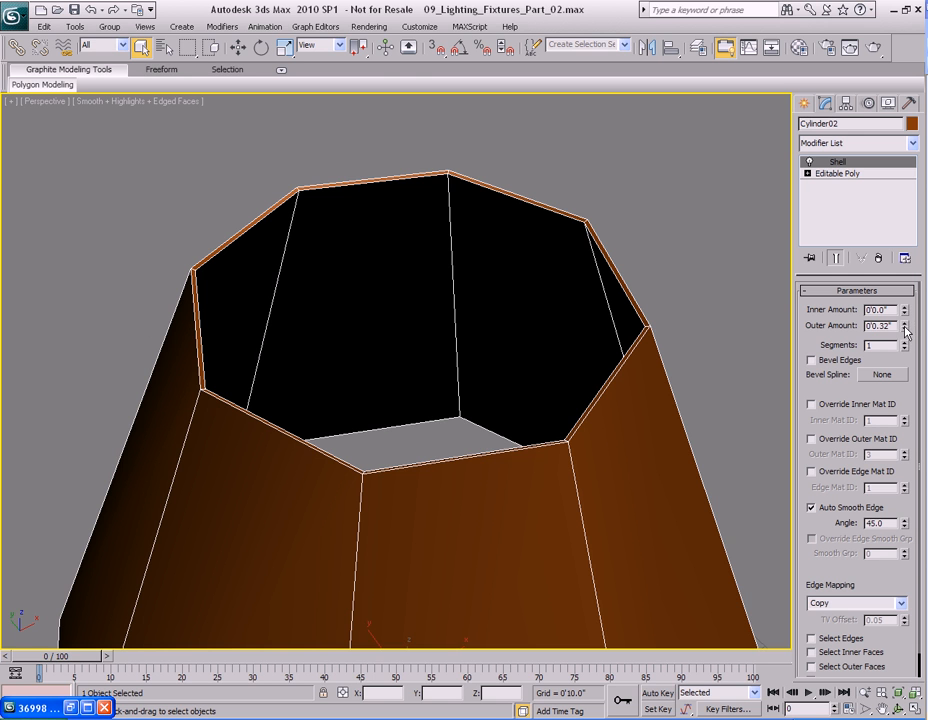
{"action": "left_click_drag", "start_coordinate": [905, 336], "coordinate": [905, 340]}
{"action": "right_click", "coordinate": [514, 474]}
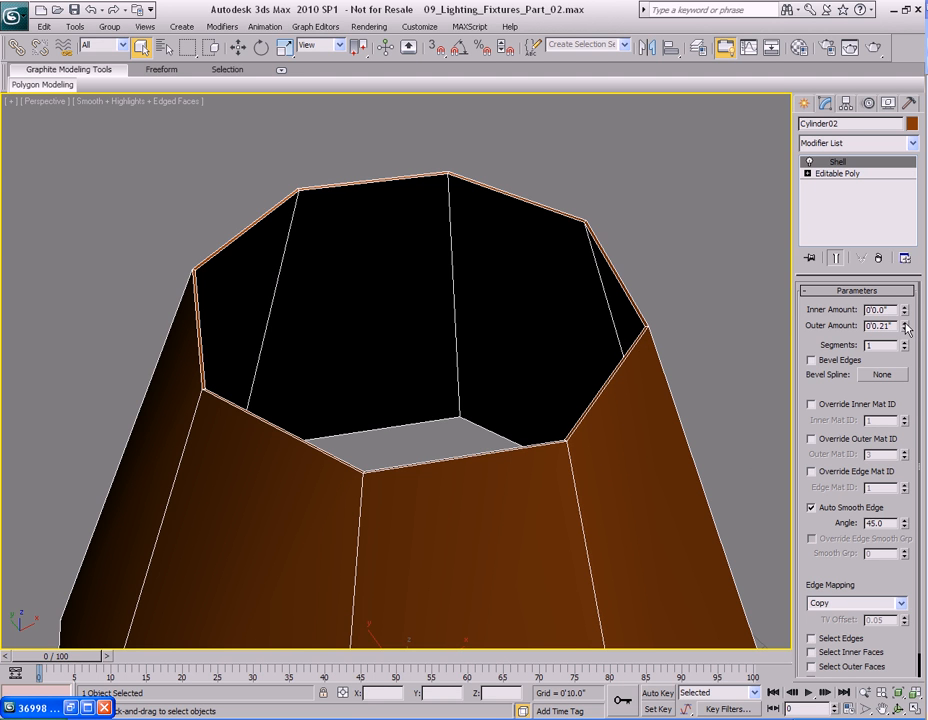
{"action": "left_click_drag", "start_coordinate": [907, 330], "coordinate": [906, 331]}
Collapse the shade's modifier stack into an Editable Poly.
{"action": "right_click", "coordinate": [840, 161]}
{"action": "left_click", "coordinate": [760, 344]}
{"action": "right_click", "coordinate": [838, 178]}
{"action": "left_click", "coordinate": [855, 283]}
Preview NURMS smoothing on the shade and switch it off again.
{"action": "right_click", "coordinate": [628, 430]}
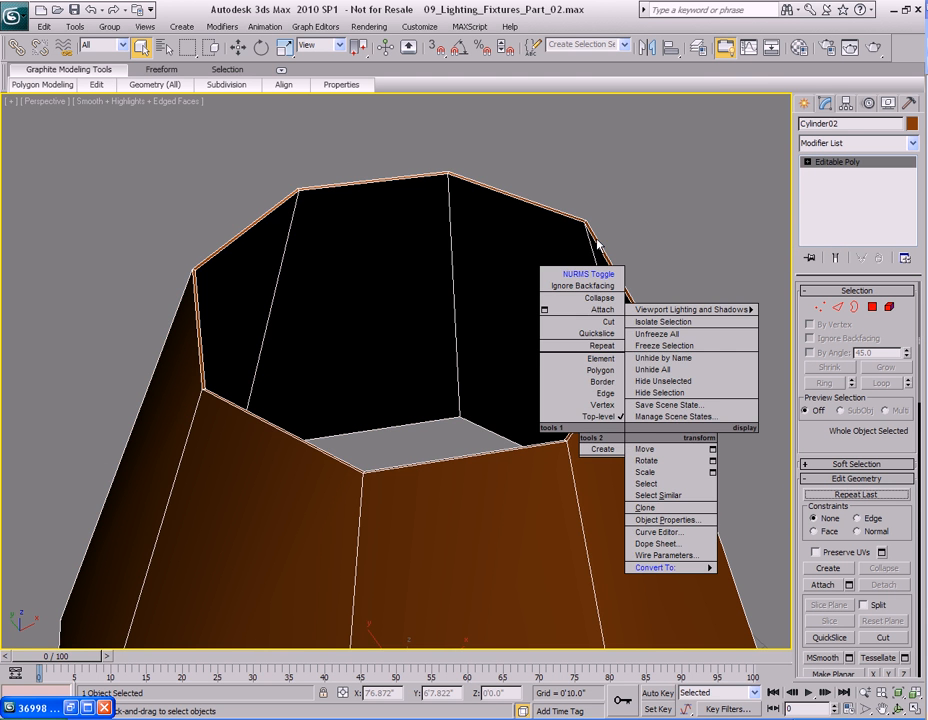
{"action": "left_click", "coordinate": [596, 252]}
{"action": "scroll", "coordinate": [600, 345], "scroll_direction": "down", "scroll_amount": 5}
{"action": "middle_click_drag", "start_coordinate": [555, 303], "coordinate": [582, 366], "text": "alt"}
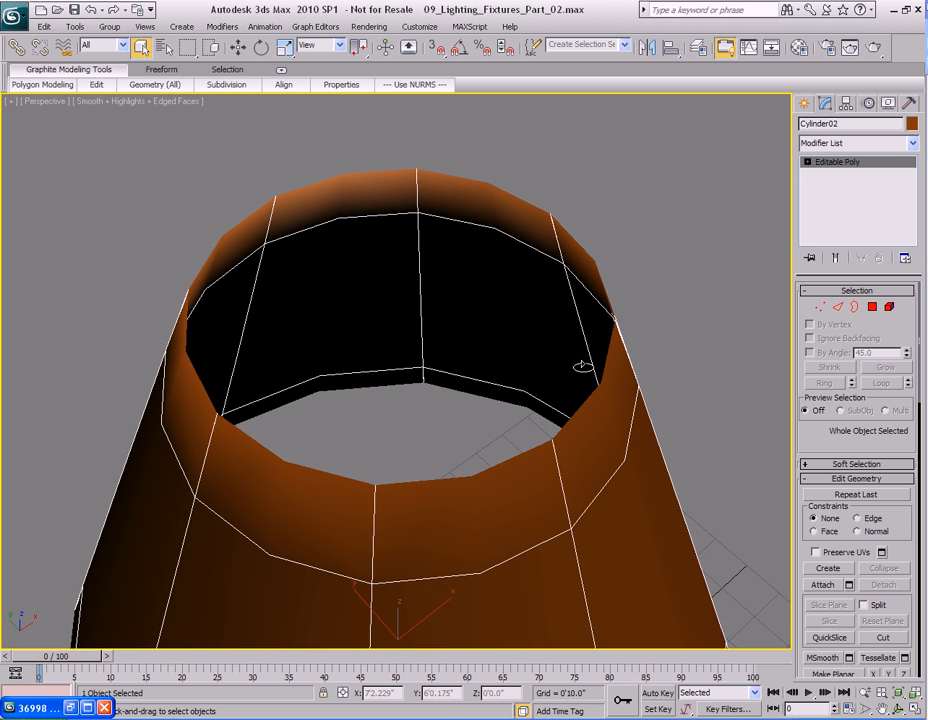
{"action": "right_click", "coordinate": [614, 369]}
{"action": "left_click", "coordinate": [570, 257]}
{"action": "scroll", "coordinate": [582, 333], "scroll_direction": "up", "scroll_amount": 6}
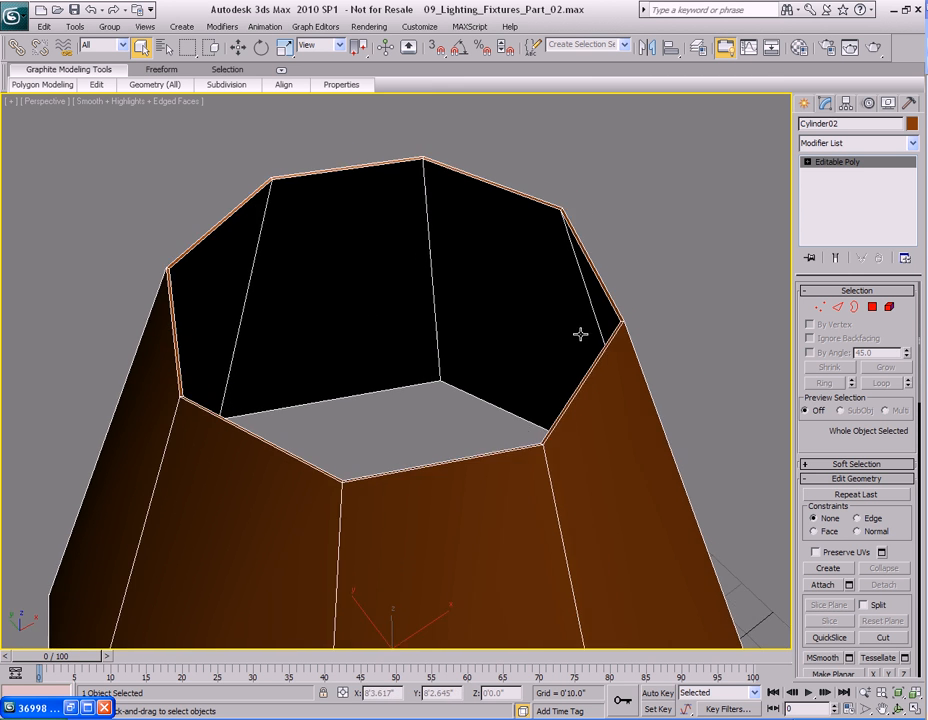
Select a ring of edges around the shade's side in edge mode.
{"action": "middle_click_drag", "start_coordinate": [582, 407], "coordinate": [553, 340]}
{"action": "key", "text": "2"}
{"action": "middle_click_drag", "start_coordinate": [718, 290], "coordinate": [572, 368]}
{"action": "scroll", "coordinate": [572, 368], "scroll_direction": "up", "scroll_amount": 2}
{"action": "left_click", "coordinate": [726, 322]}
{"action": "left_click", "coordinate": [836, 384]}
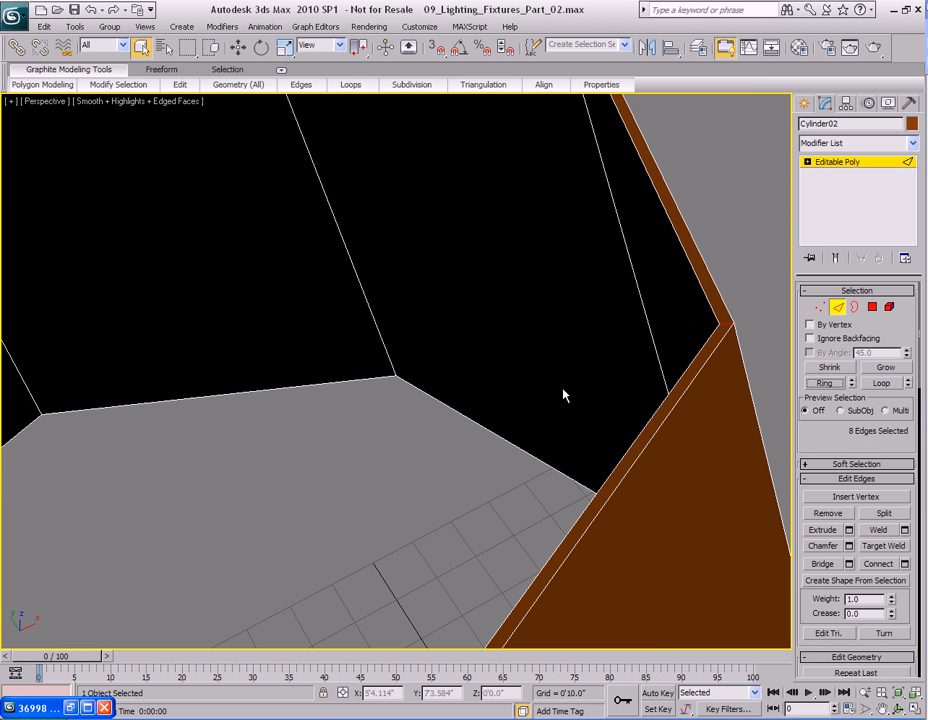
{"action": "scroll", "coordinate": [410, 399], "scroll_direction": "down", "scroll_amount": 3}
{"action": "scroll", "coordinate": [410, 399], "scroll_direction": "up", "scroll_amount": 2}
{"action": "middle_click_drag", "start_coordinate": [410, 399], "coordinate": [518, 351]}
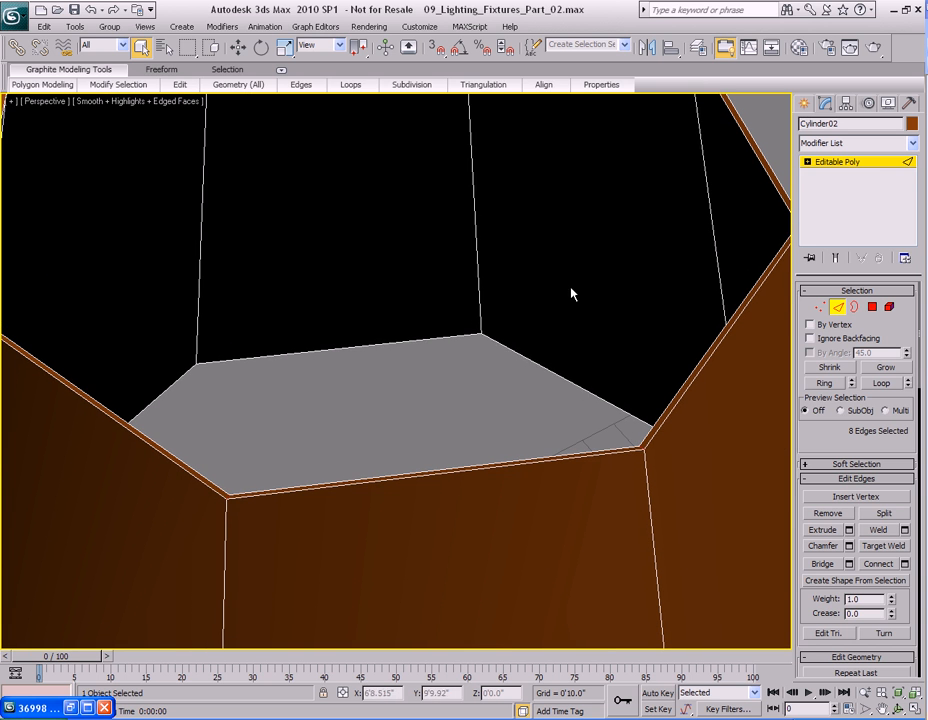
{"action": "right_click", "coordinate": [622, 328]}
{"action": "left_click", "coordinate": [494, 400]}
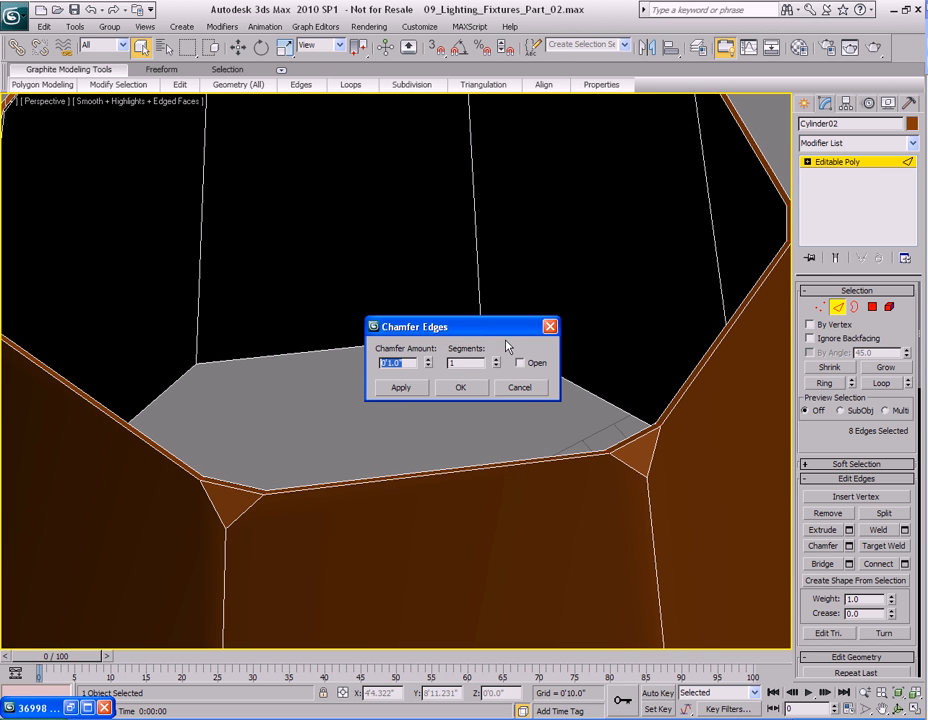
{"action": "left_click", "coordinate": [521, 392]}
Connect the selected edge ring with 3 segments while previewing NURMS smoothing at 2 iterations.
{"action": "right_click", "coordinate": [577, 254]}
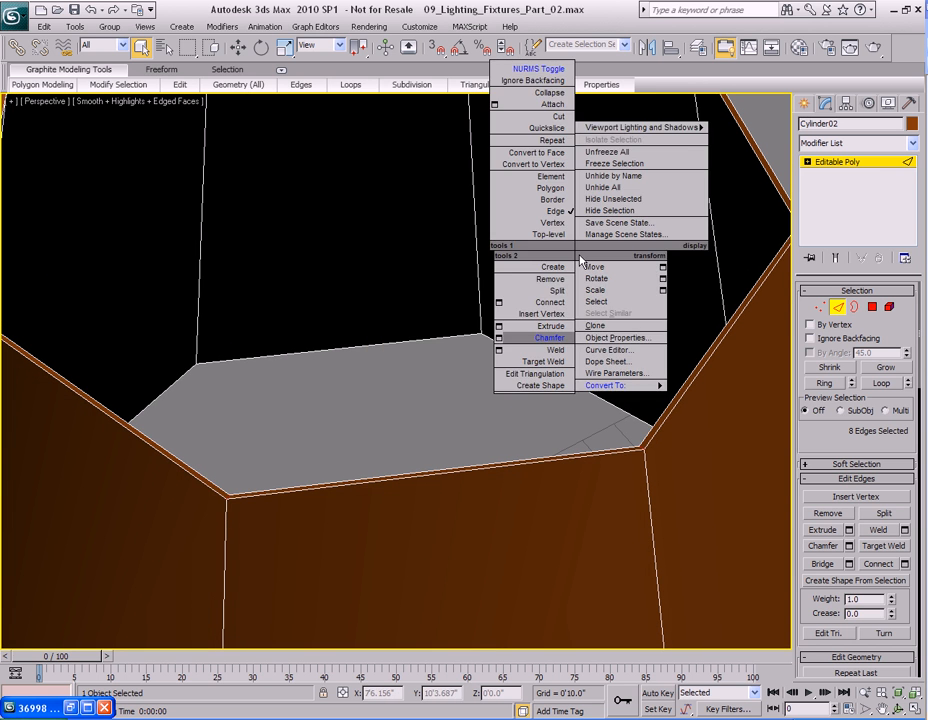
{"action": "left_click", "coordinate": [499, 302]}
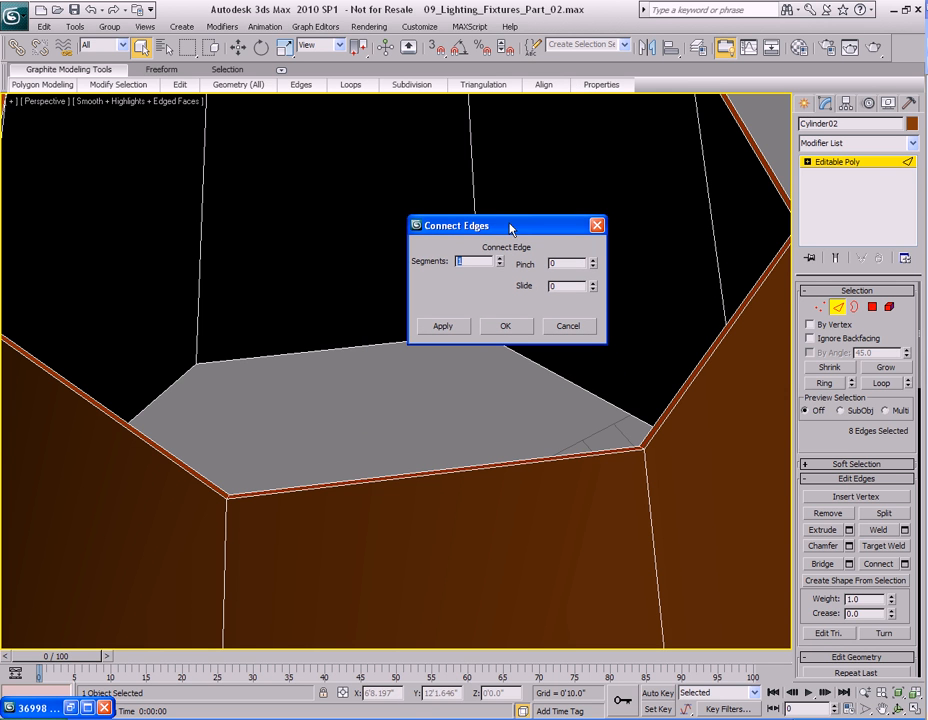
{"action": "right_click", "coordinate": [564, 485]}
{"action": "left_click", "coordinate": [503, 311]}
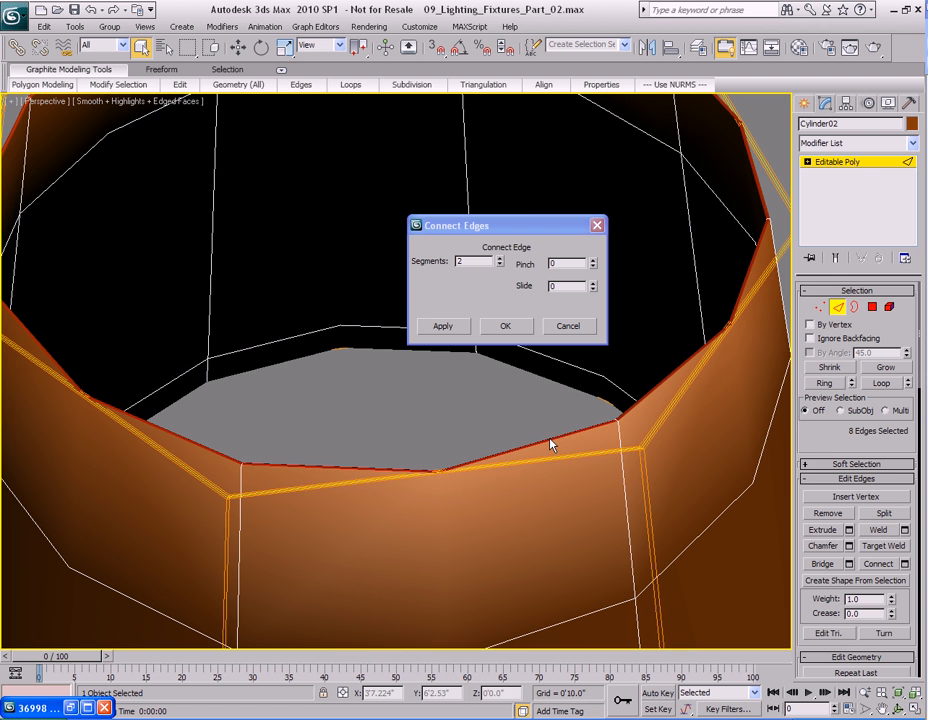
{"action": "right_click", "coordinate": [821, 432]}
{"action": "left_click", "coordinate": [790, 533]}
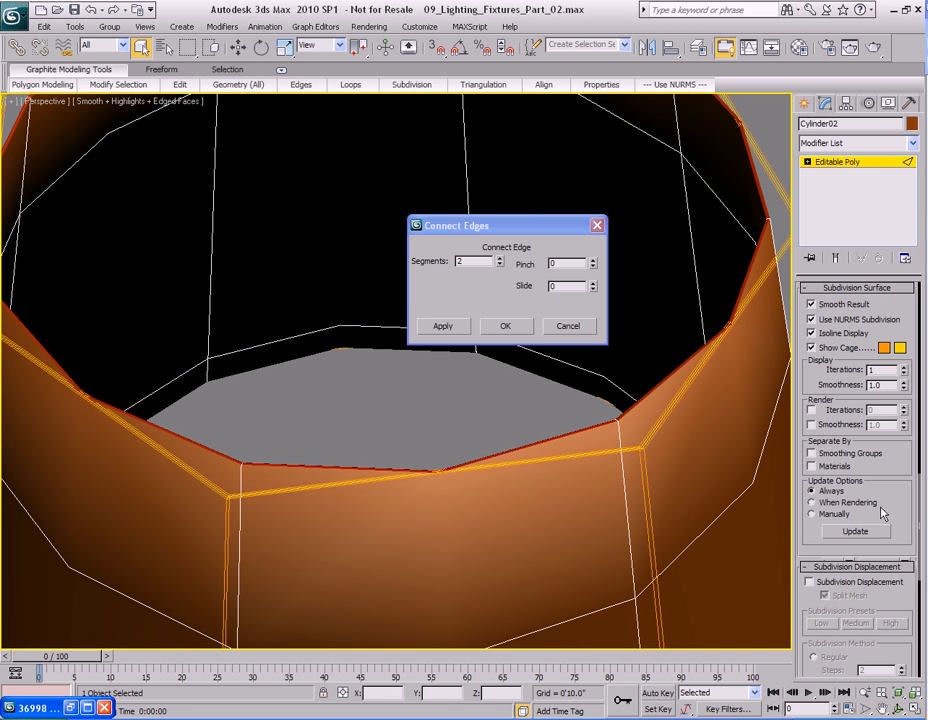
{"action": "left_click", "coordinate": [903, 366]}
{"action": "middle_click_drag", "start_coordinate": [543, 472], "coordinate": [538, 518], "text": "alt"}
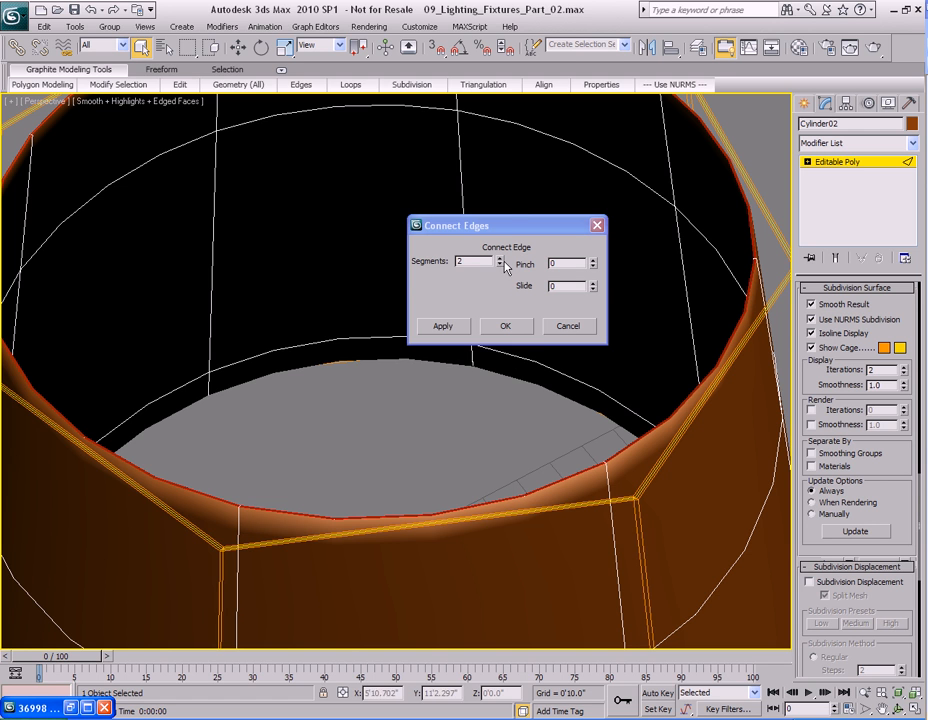
{"action": "left_click_drag", "start_coordinate": [513, 227], "coordinate": [404, 273]}
{"action": "left_click", "coordinate": [391, 305]}
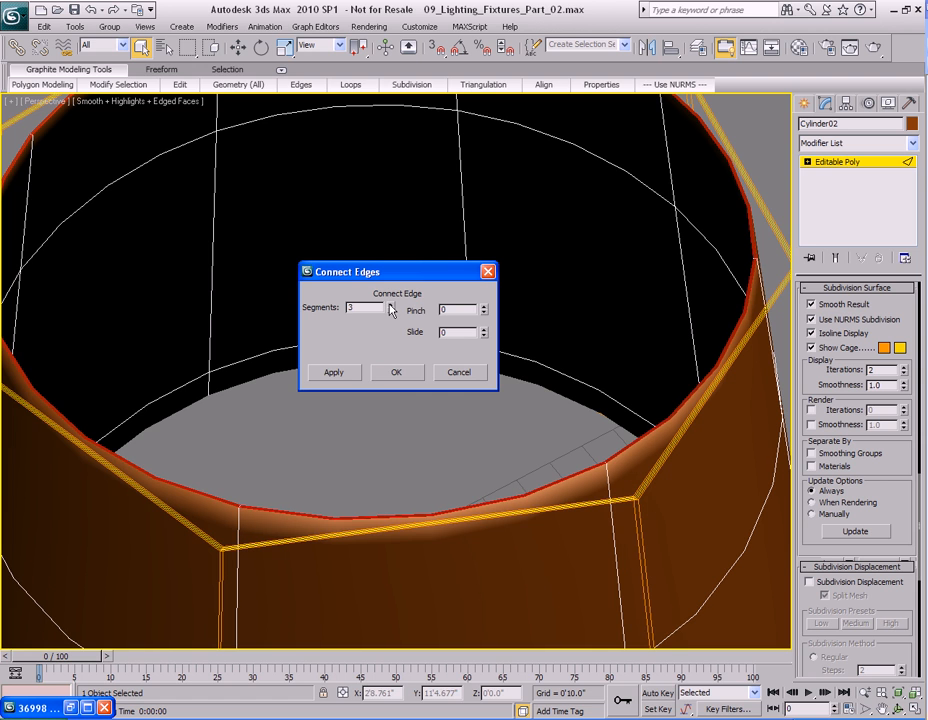
{"action": "left_click", "coordinate": [397, 372]}
Render the perspective view to check the smoothed shade, then close the render window.
{"action": "scroll", "coordinate": [489, 456], "scroll_direction": "down", "scroll_amount": 6}
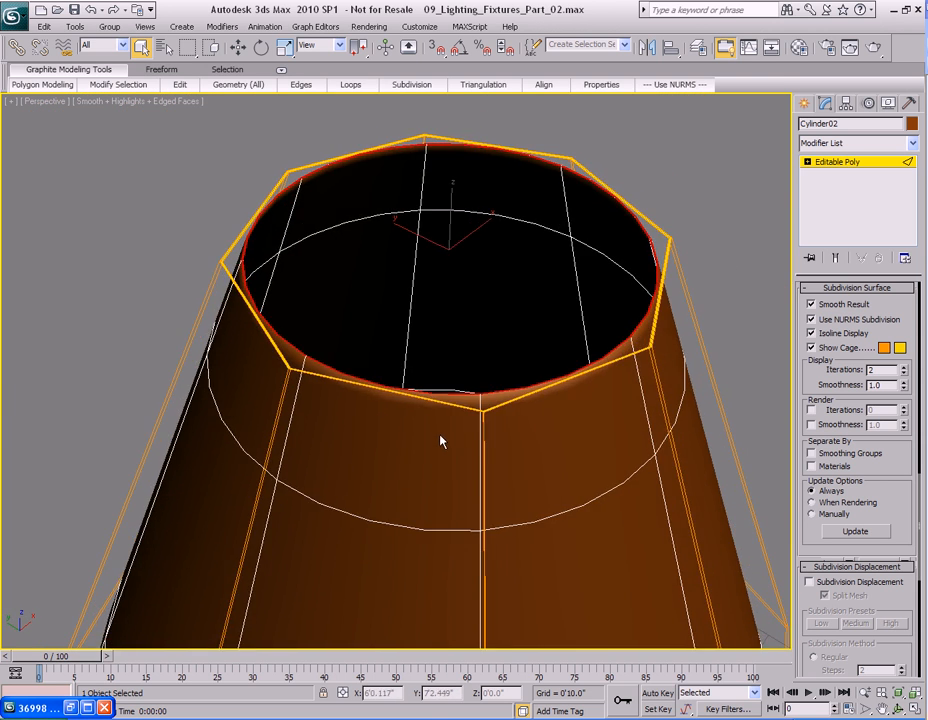
{"action": "scroll", "coordinate": [493, 455], "scroll_direction": "up", "scroll_amount": 8}
{"action": "scroll", "coordinate": [493, 457], "scroll_direction": "down", "scroll_amount": 4}
{"action": "scroll", "coordinate": [493, 457], "scroll_direction": "down", "scroll_amount": 4}
{"action": "key", "text": "shift+q"}
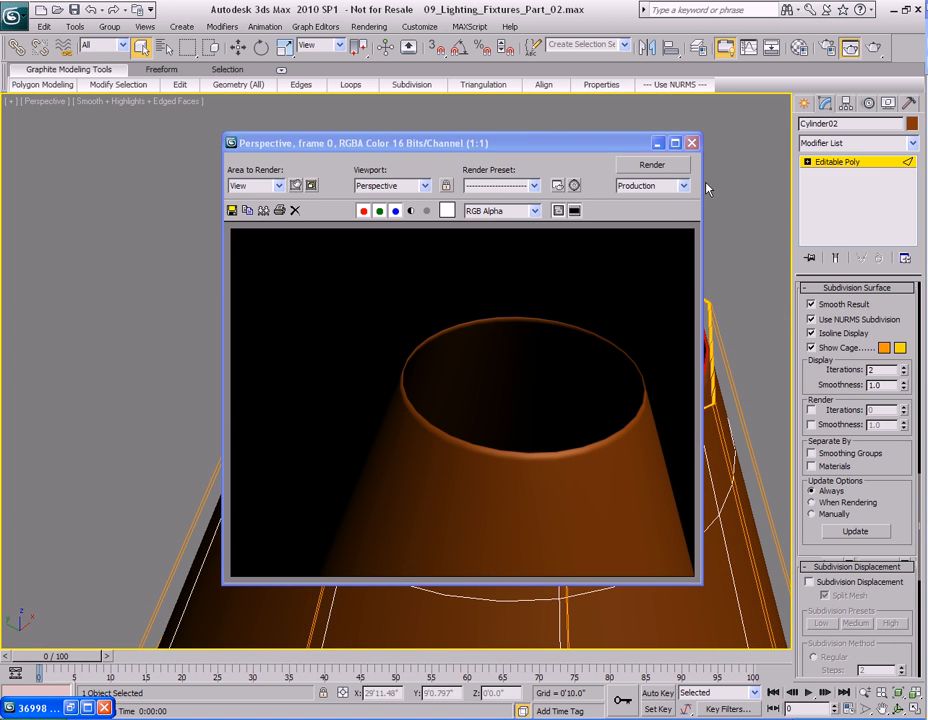
{"action": "left_click", "coordinate": [692, 143]}
Switch NURMS smoothing off on the shade.
{"action": "scroll", "coordinate": [468, 466], "scroll_direction": "up", "scroll_amount": 6}
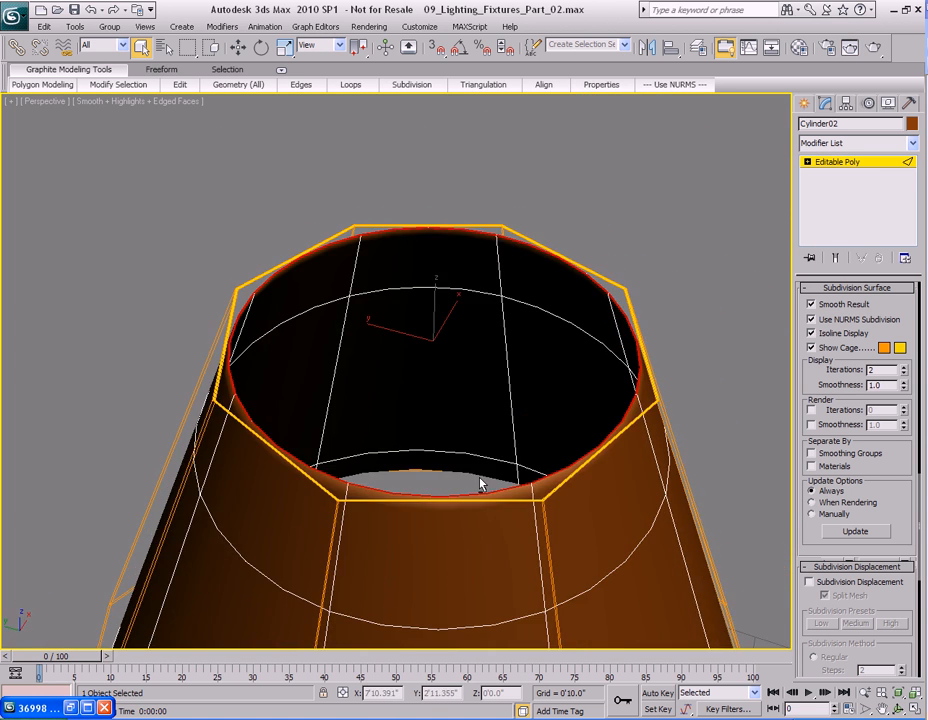
{"action": "middle_click_drag", "start_coordinate": [476, 467], "coordinate": [437, 379], "text": "alt"}
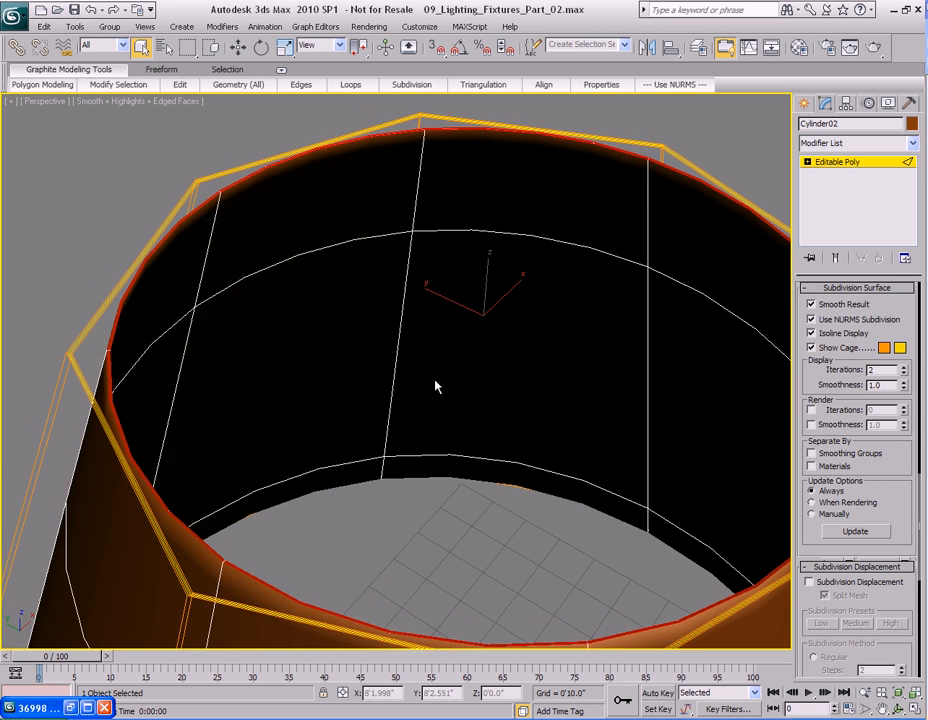
{"action": "right_click", "coordinate": [358, 393]}
{"action": "left_click", "coordinate": [406, 145]}
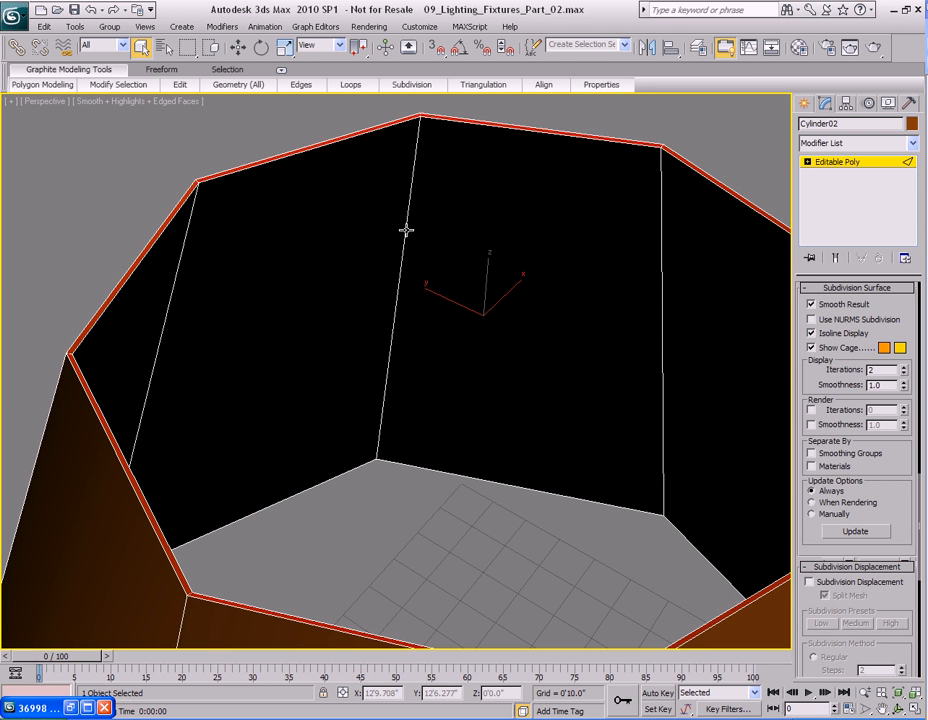
Select a ring of vertical edges around the shade's inner wall.
{"action": "left_click", "coordinate": [406, 230]}
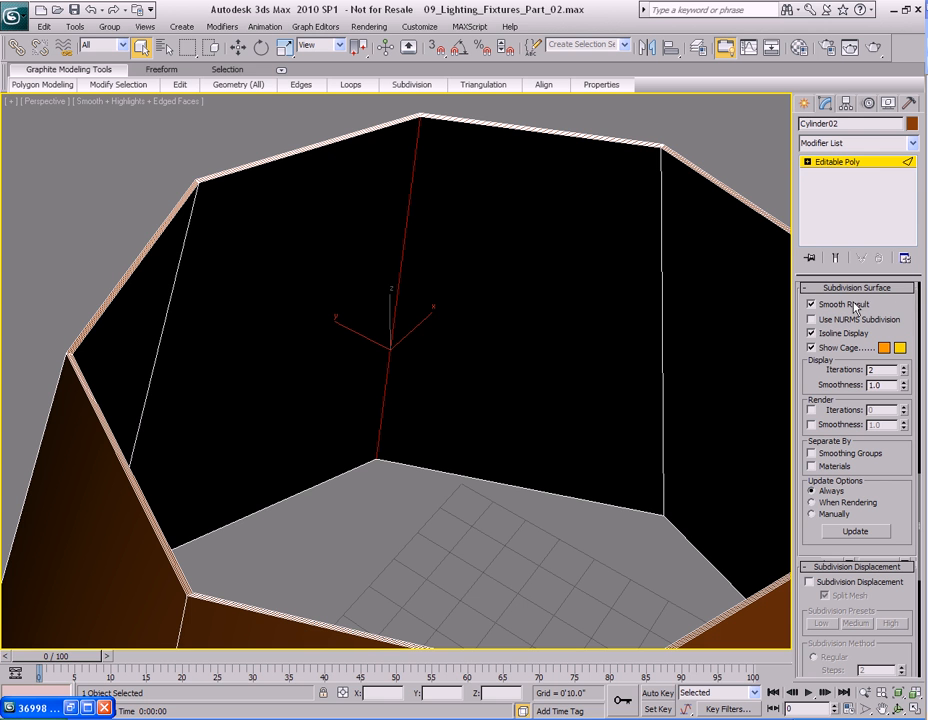
{"action": "scroll", "coordinate": [904, 306], "scroll_direction": "up", "scroll_amount": 15}
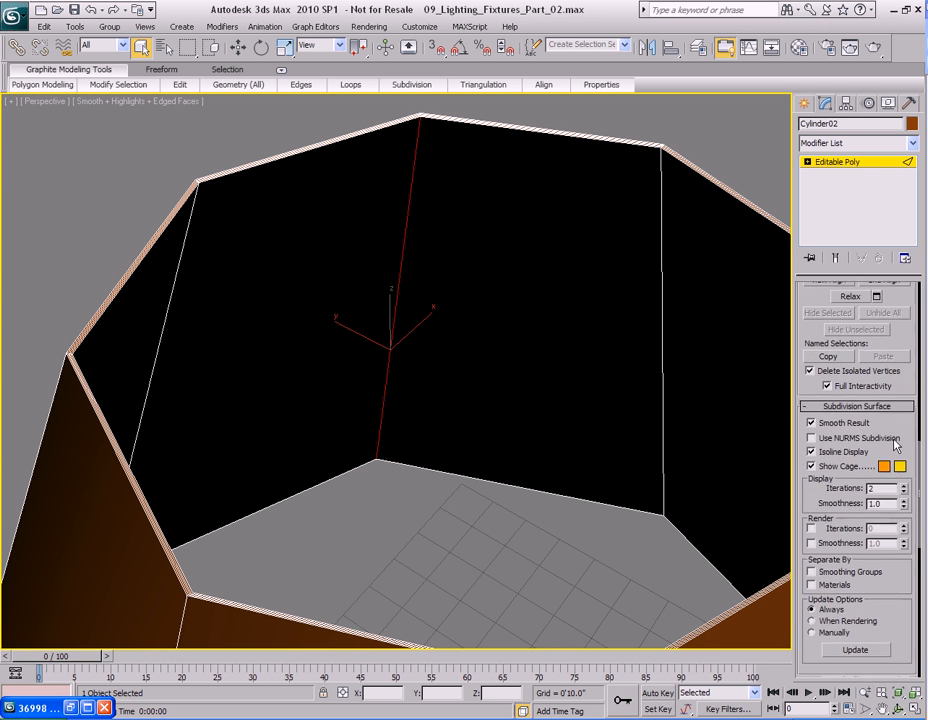
{"action": "scroll", "coordinate": [886, 427], "scroll_direction": "up", "scroll_amount": 2}
{"action": "left_click", "coordinate": [822, 385]}
Connect the vertical edge ring with 1 segment and a slide of -96, placing a loop near the rim.
{"action": "middle_click_drag", "start_coordinate": [464, 380], "coordinate": [489, 408], "text": "alt"}
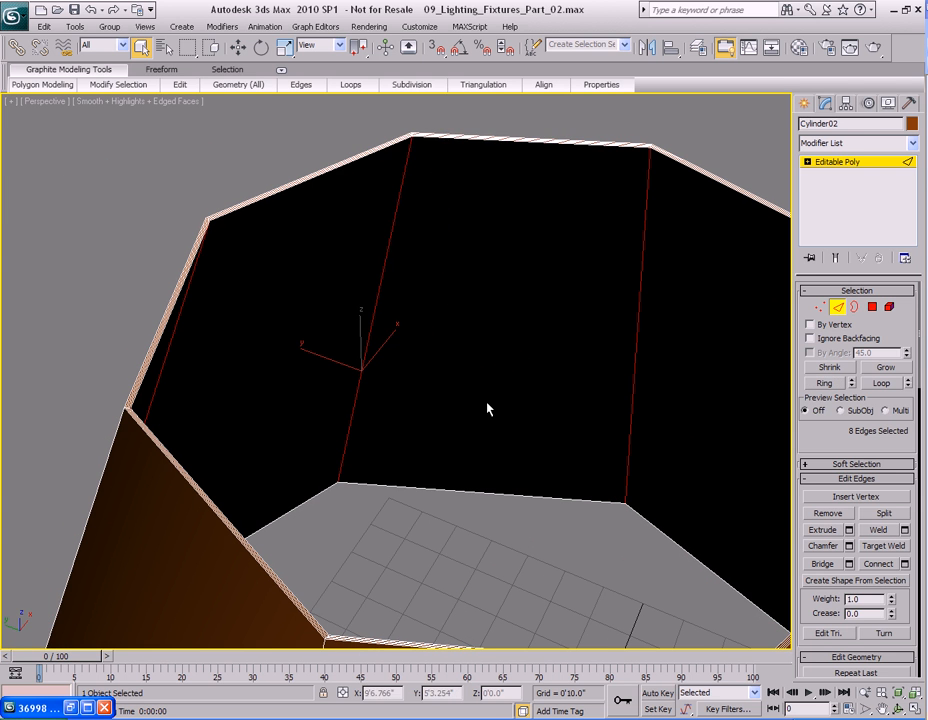
{"action": "right_click", "coordinate": [467, 268]}
{"action": "left_click", "coordinate": [391, 319]}
{"action": "left_click_drag", "start_coordinate": [408, 304], "coordinate": [591, 251]}
{"action": "left_click", "coordinate": [637, 283]}
{"action": "left_click", "coordinate": [637, 283]}
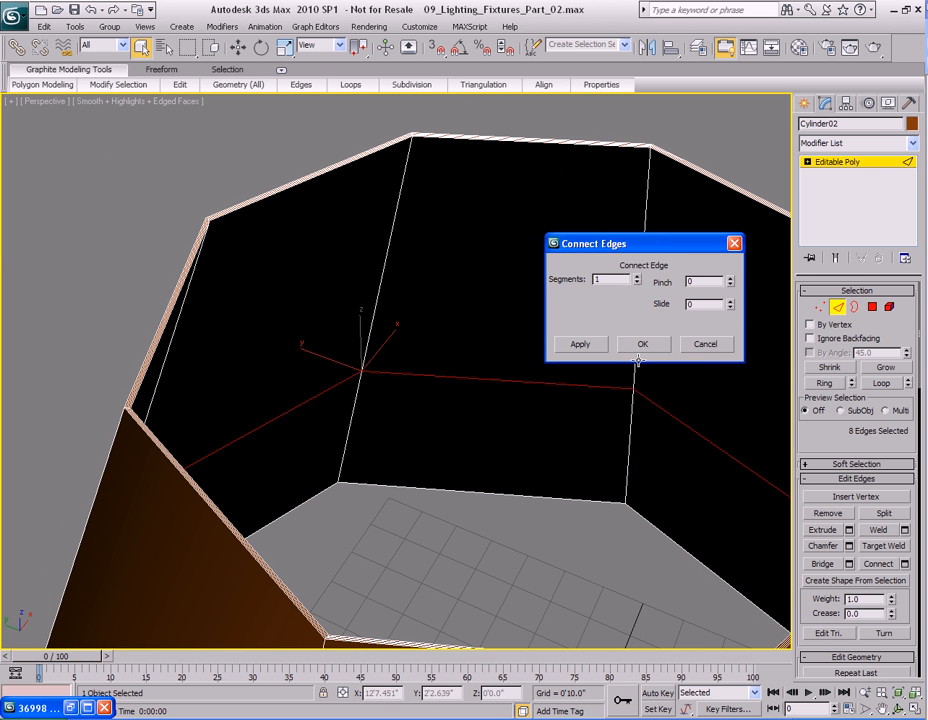
{"action": "left_click_drag", "start_coordinate": [735, 310], "coordinate": [693, 440]}
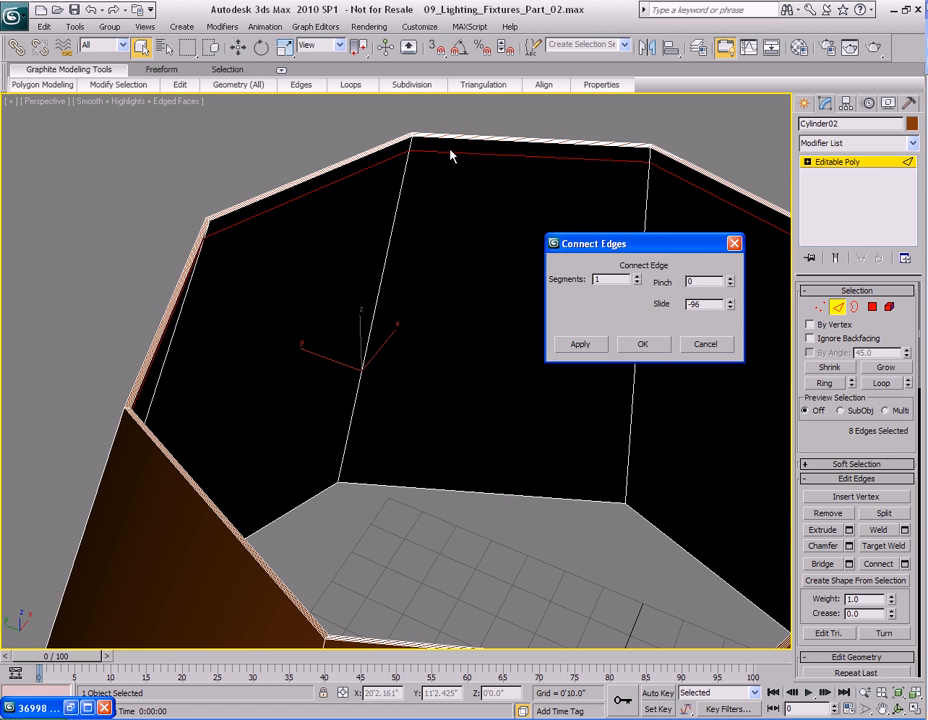
{"action": "left_click", "coordinate": [653, 349]}
Select the loop of polygons in the narrow band just below the shade's inner rim.
{"action": "middle_click_drag", "start_coordinate": [470, 258], "coordinate": [445, 297]}
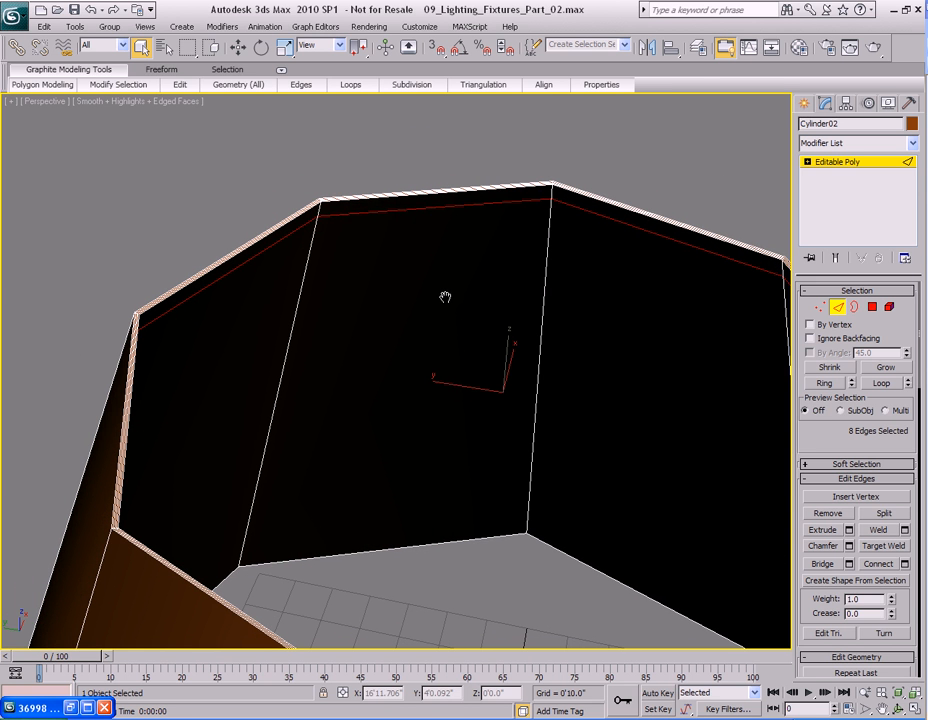
{"action": "key", "text": "4"}
{"action": "left_click", "coordinate": [520, 197]}
{"action": "left_click", "coordinate": [576, 201], "text": "ctrl"}
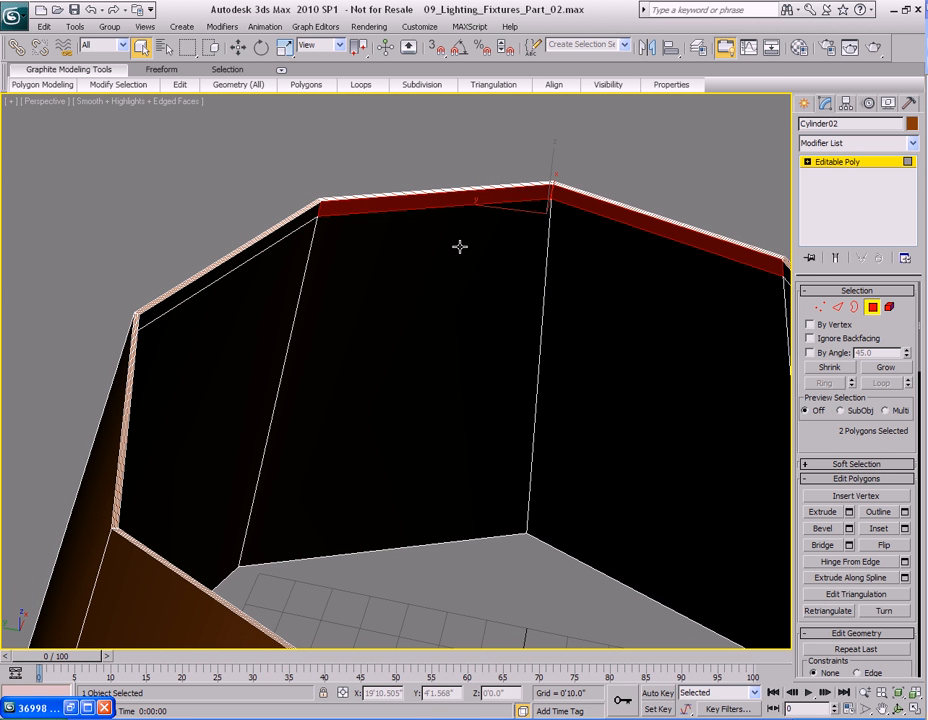
{"action": "left_click", "coordinate": [118, 84]}
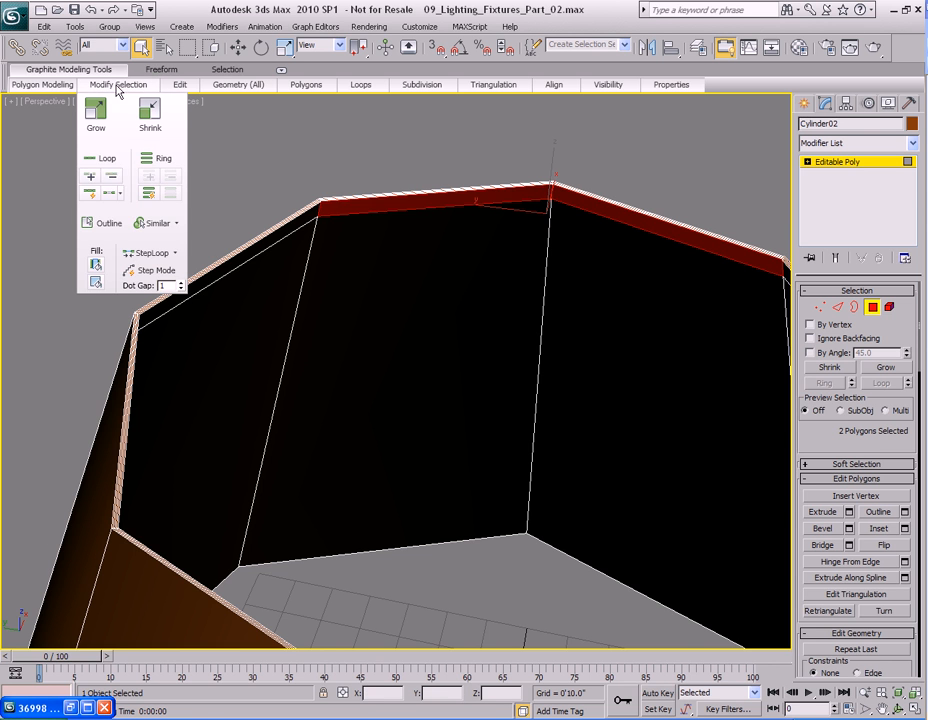
{"action": "left_click", "coordinate": [95, 158]}
Detach the selected band of polygons as a cloned object.
{"action": "middle_click_drag", "start_coordinate": [487, 273], "coordinate": [461, 293]}
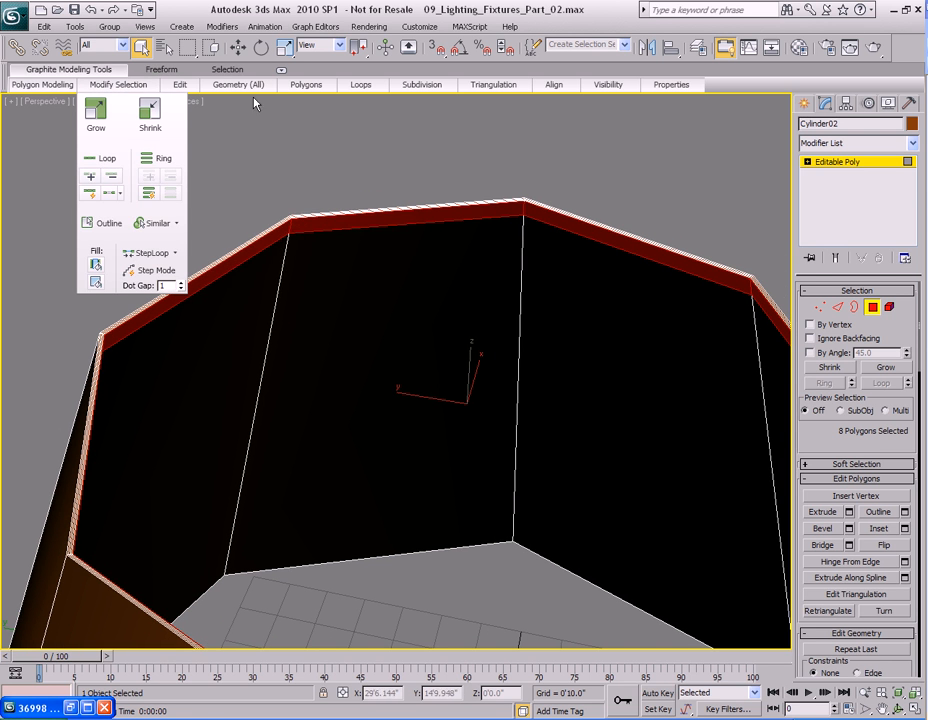
{"action": "mouse_move", "coordinate": [235, 88]}
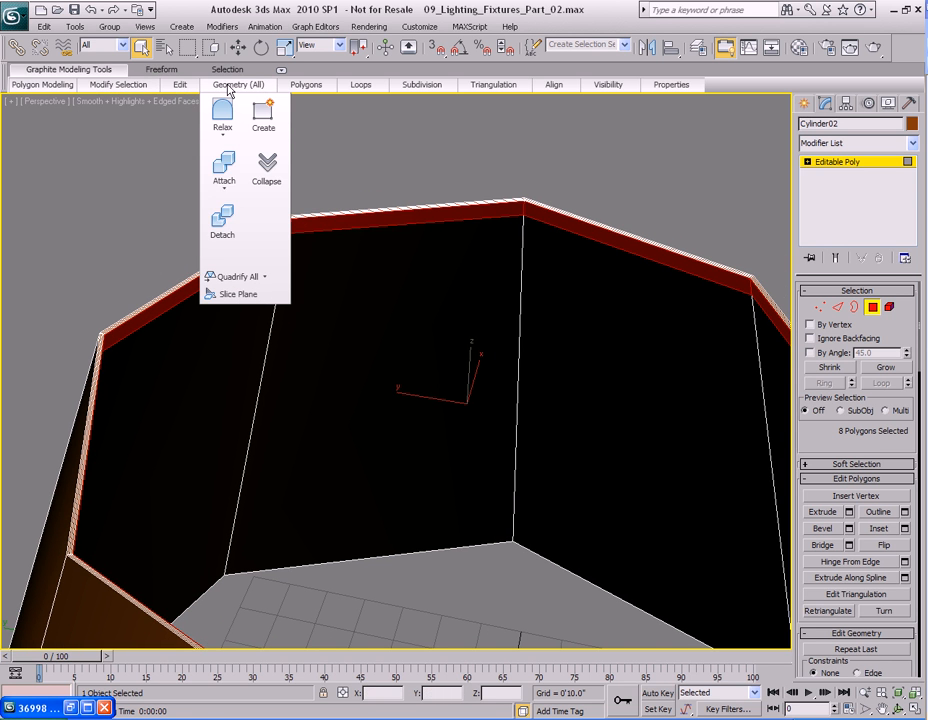
{"action": "left_click", "coordinate": [223, 220]}
{"action": "left_click", "coordinate": [423, 396]}
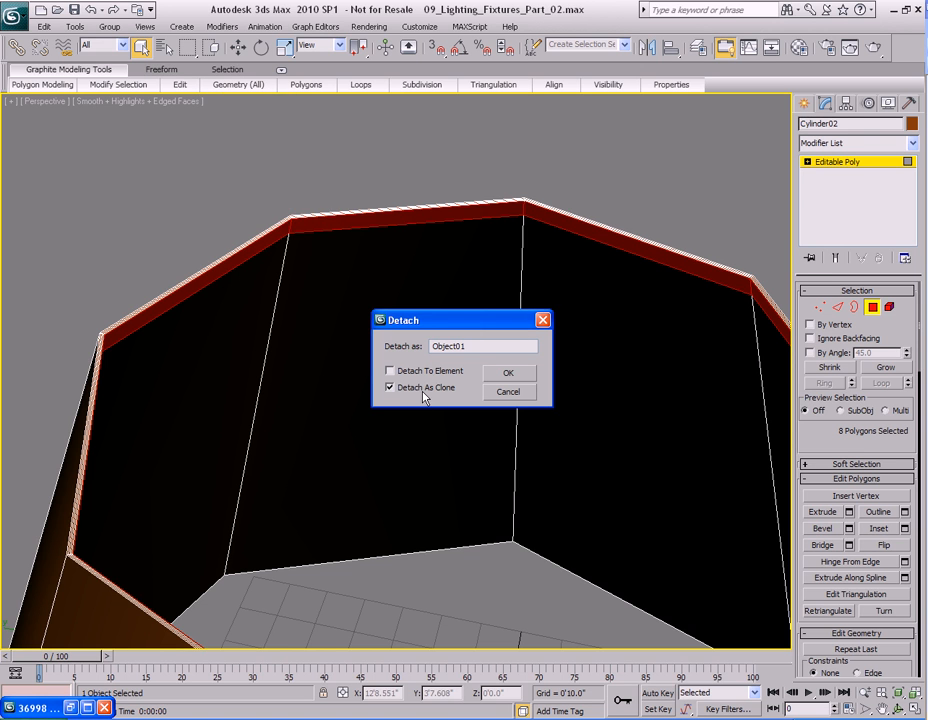
{"action": "left_click", "coordinate": [513, 379]}
Select the detached band and change its object color to light blue.
{"action": "middle_click_drag", "start_coordinate": [491, 306], "coordinate": [479, 406], "text": "alt"}
{"action": "key", "text": "4"}
{"action": "scroll", "coordinate": [479, 406], "scroll_direction": "up", "scroll_amount": 4}
{"action": "left_click", "coordinate": [526, 172]}
{"action": "middle_click_drag", "start_coordinate": [594, 187], "coordinate": [513, 228]}
{"action": "left_click", "coordinate": [911, 124]}
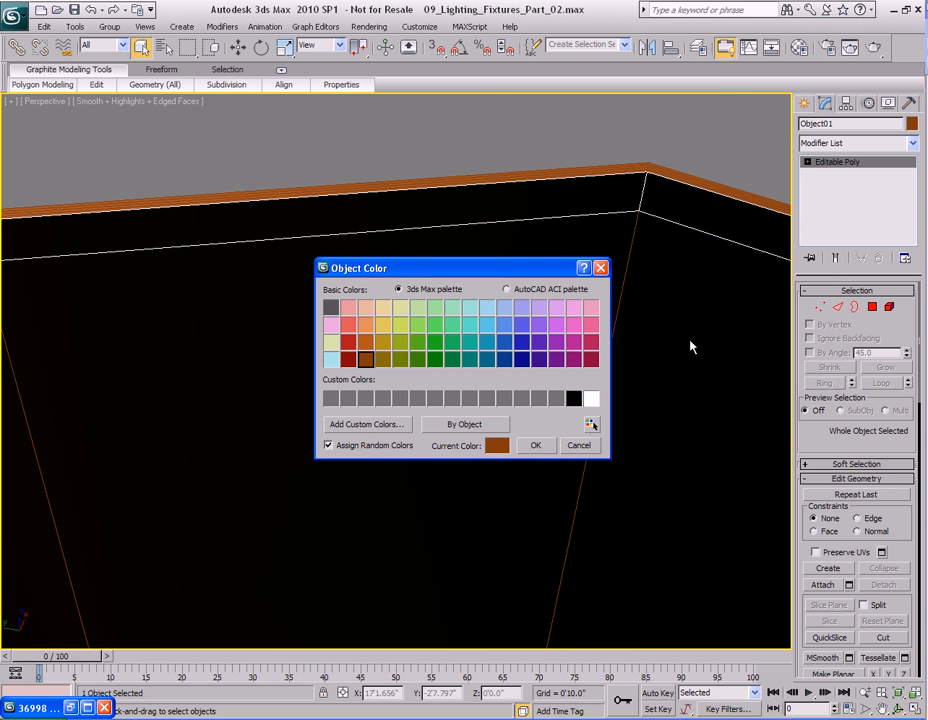
{"action": "left_click", "coordinate": [487, 324]}
{"action": "left_click", "coordinate": [535, 445]}
Add a Shell modifier to the band and set its outer amount to about 0'0.37".
{"action": "middle_click_drag", "start_coordinate": [398, 381], "coordinate": [462, 338], "text": "alt"}
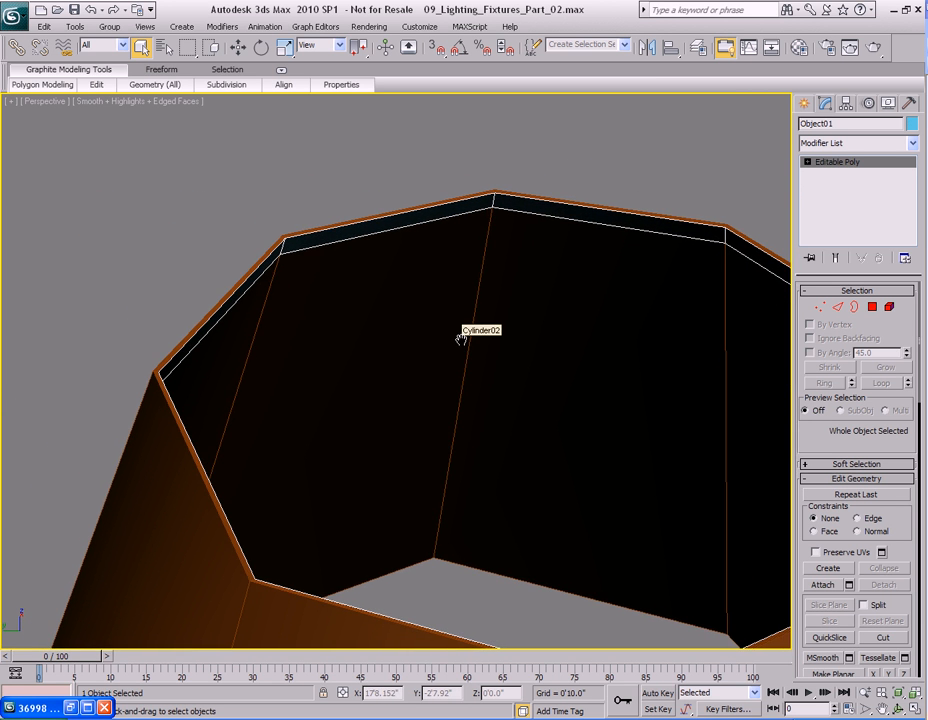
{"action": "left_click", "coordinate": [912, 149]}
{"action": "scroll", "coordinate": [830, 400], "scroll_direction": "down", "scroll_amount": 20}
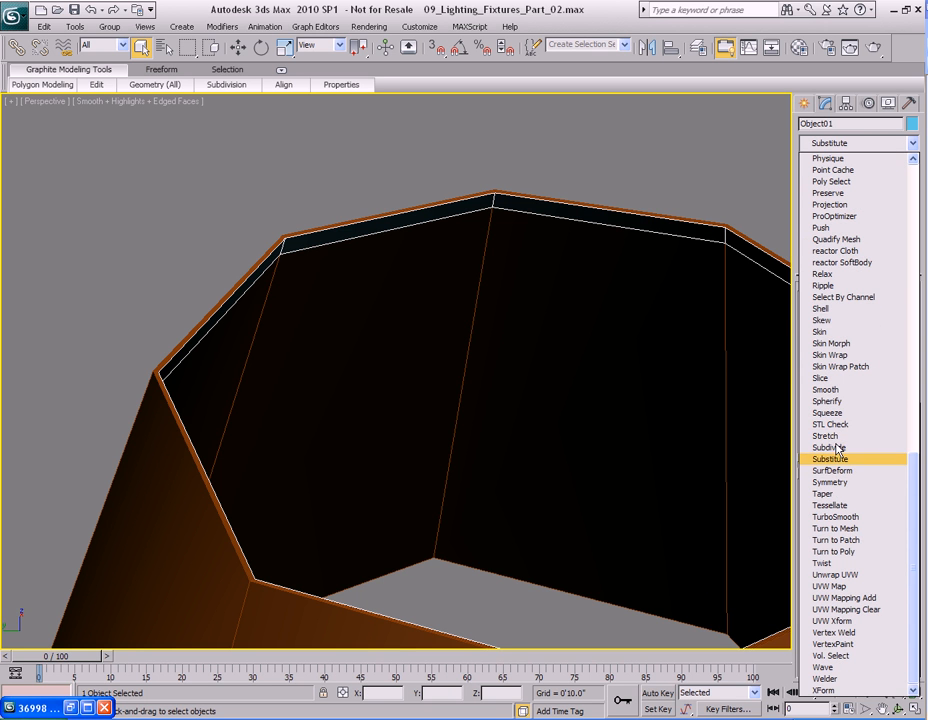
{"action": "left_click", "coordinate": [825, 308]}
{"action": "middle_click_drag", "start_coordinate": [425, 261], "coordinate": [487, 309], "text": "alt"}
{"action": "scroll", "coordinate": [477, 336], "scroll_direction": "up", "scroll_amount": 2}
{"action": "scroll", "coordinate": [487, 309], "scroll_direction": "down", "scroll_amount": 1}
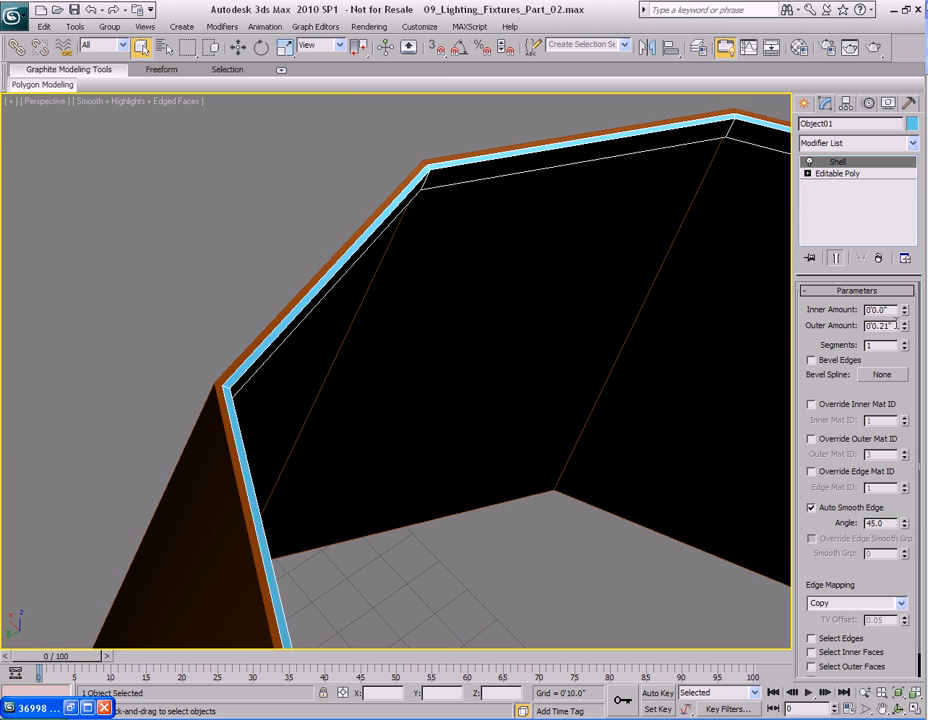
{"action": "left_click_drag", "start_coordinate": [905, 328], "coordinate": [905, 316]}
Collapse the band's modifier stack and convert it to an Editable Poly.
{"action": "right_click", "coordinate": [860, 192]}
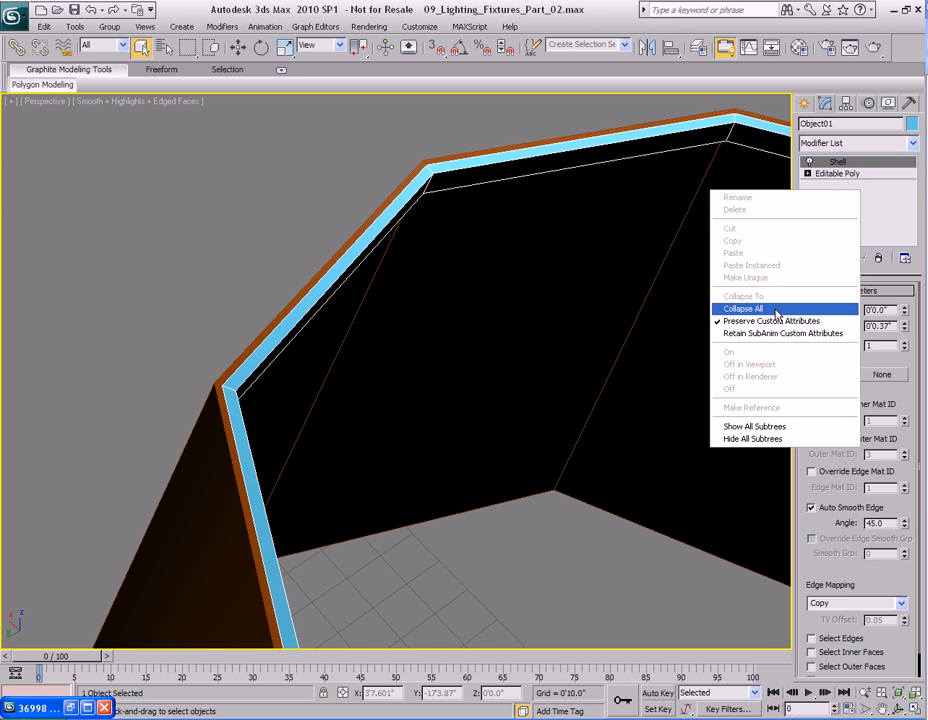
{"action": "left_click", "coordinate": [772, 309]}
{"action": "right_click", "coordinate": [840, 200]}
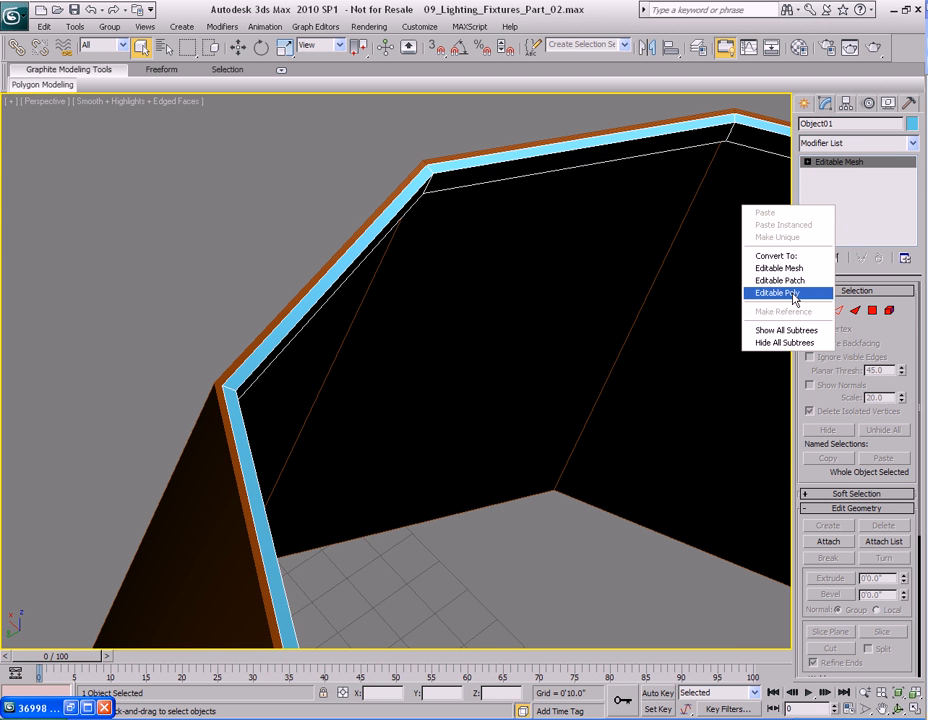
{"action": "left_click", "coordinate": [822, 300]}
Turn on NURMS smoothing for the band with 2 display iterations.
{"action": "scroll", "coordinate": [617, 325], "scroll_direction": "down", "scroll_amount": 3}
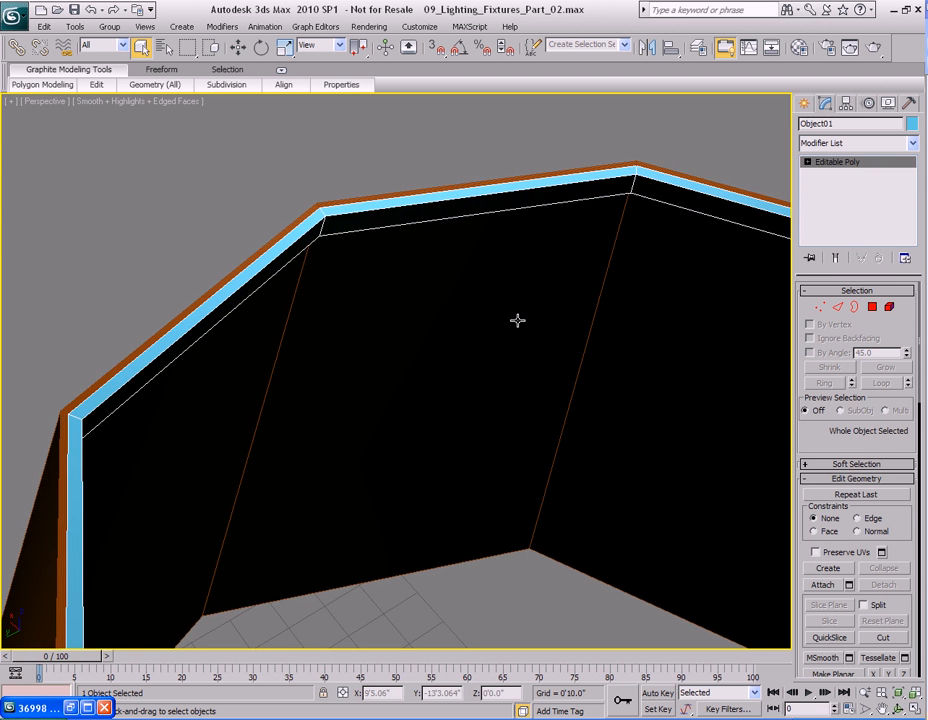
{"action": "right_click", "coordinate": [517, 320]}
{"action": "left_click", "coordinate": [495, 157]}
{"action": "middle_click_drag", "start_coordinate": [567, 321], "coordinate": [499, 304]}
{"action": "scroll", "coordinate": [499, 304], "scroll_direction": "down", "scroll_amount": 3}
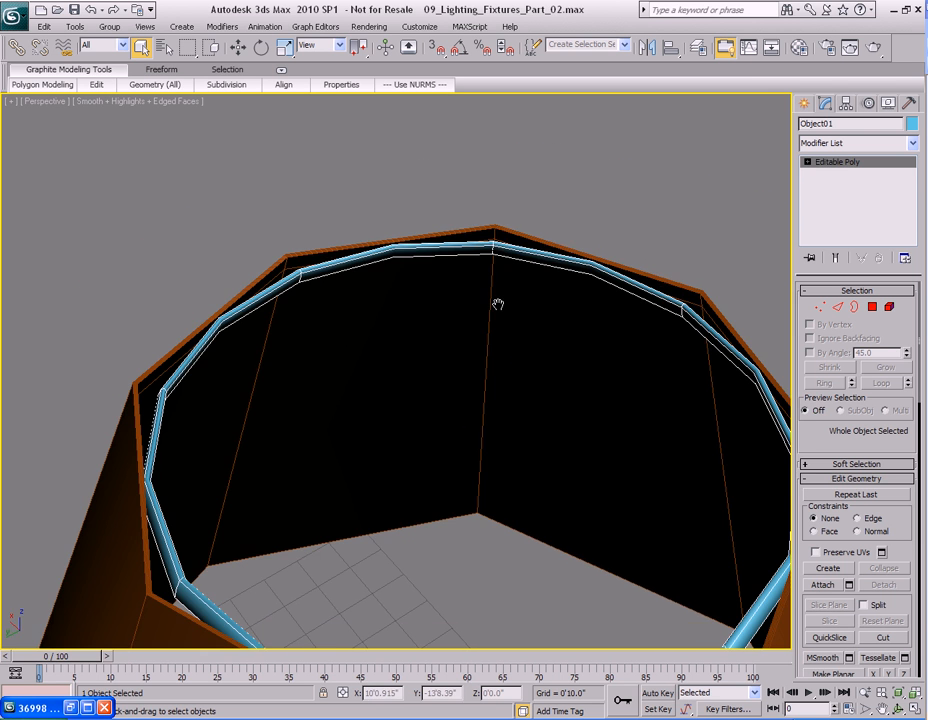
{"action": "middle_click_drag", "start_coordinate": [598, 380], "coordinate": [563, 290]}
{"action": "right_click", "coordinate": [807, 438]}
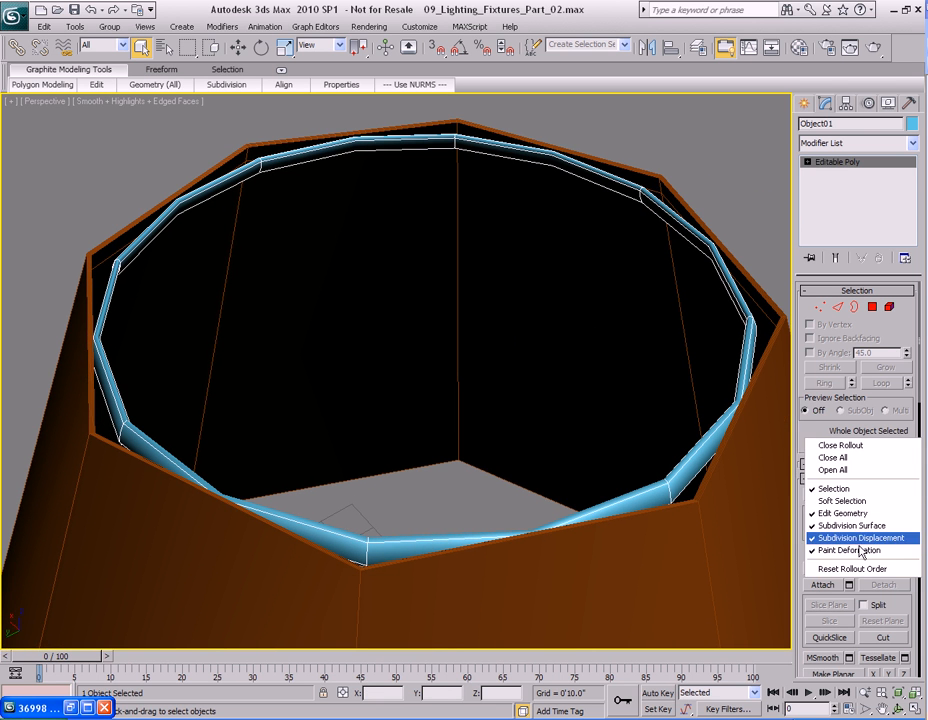
{"action": "left_click", "coordinate": [850, 525]}
{"action": "left_click", "coordinate": [904, 367]}
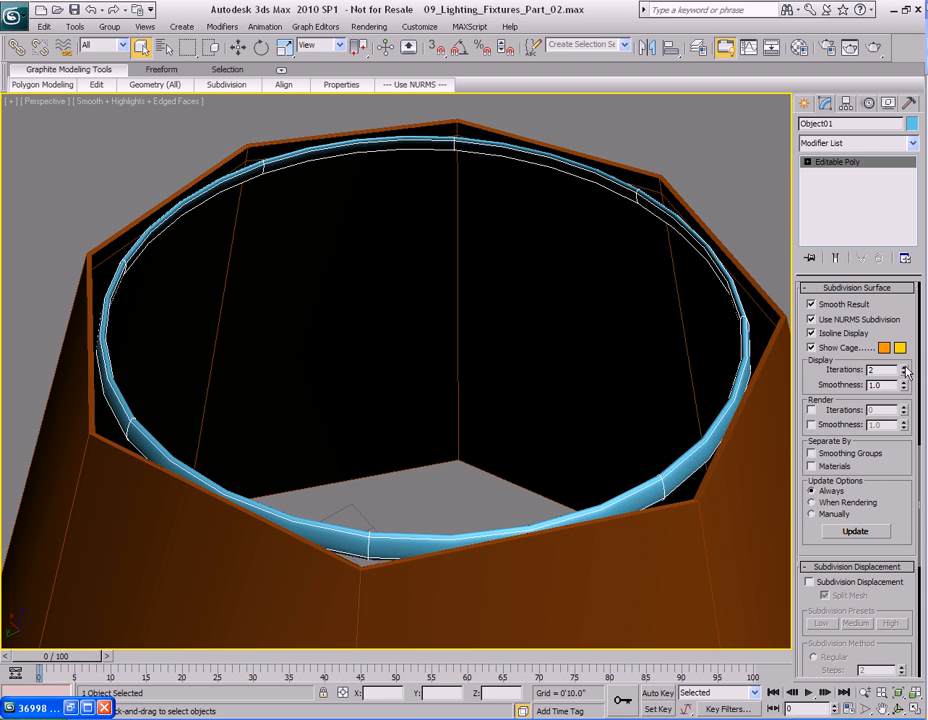
{"action": "right_click", "coordinate": [821, 374]}
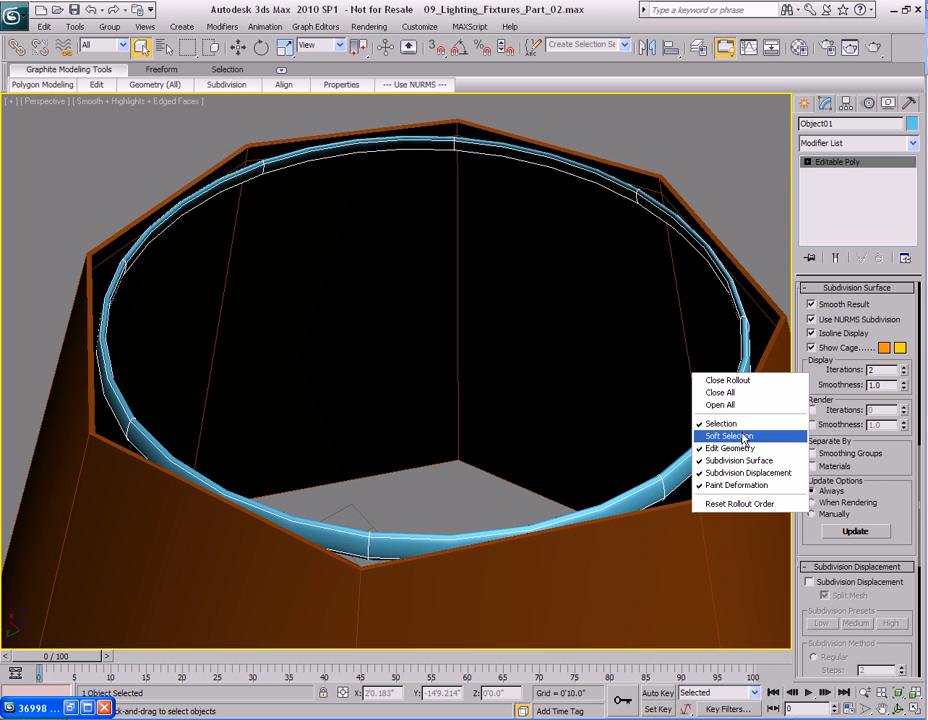
{"action": "left_click", "coordinate": [738, 447]}
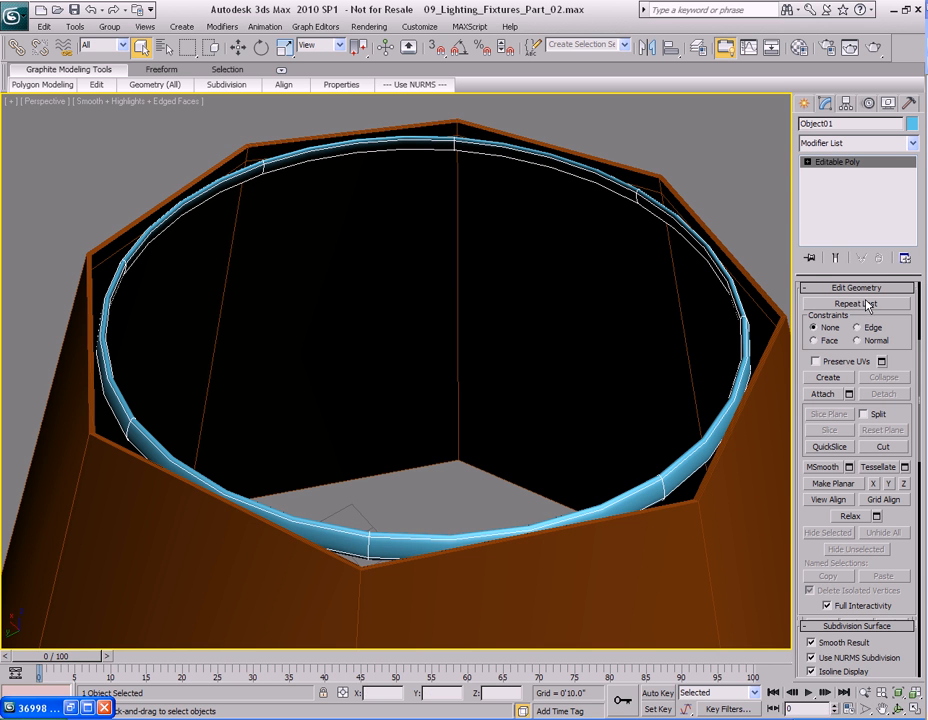
{"action": "scroll", "coordinate": [905, 325], "scroll_direction": "up", "scroll_amount": 5}
{"action": "middle_click_drag", "start_coordinate": [401, 327], "coordinate": [464, 361]}
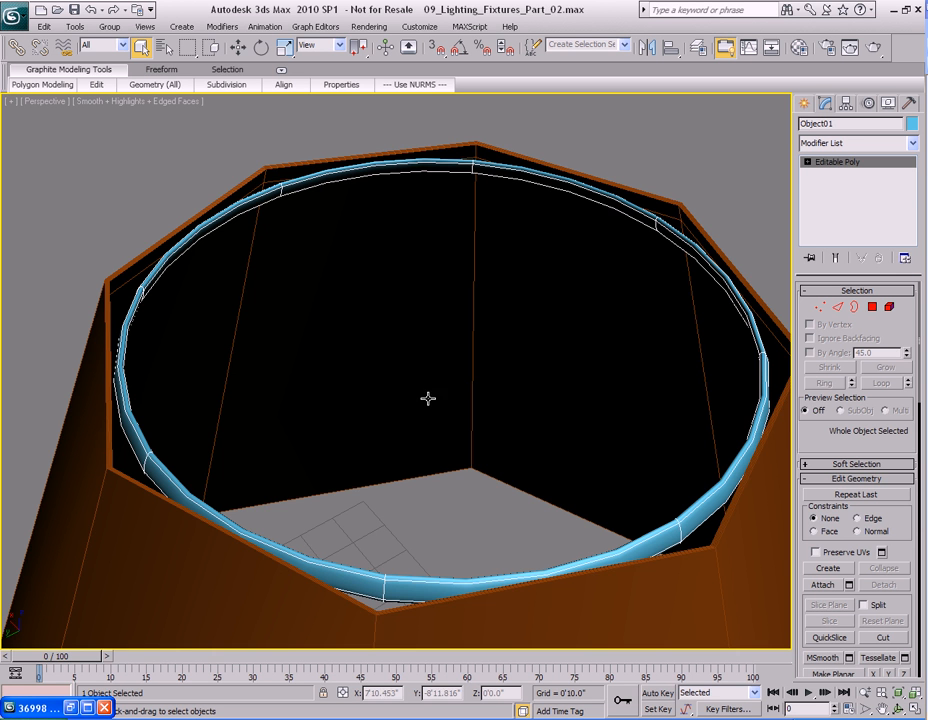
Inspect the rim band inside the lampshade from several angles.
{"action": "scroll", "coordinate": [443, 420], "scroll_direction": "down", "scroll_amount": 3}
{"action": "left_click", "coordinate": [242, 394]}
{"action": "middle_click_drag", "start_coordinate": [242, 394], "coordinate": [426, 438], "text": "alt"}
{"action": "middle_click_drag", "start_coordinate": [437, 346], "coordinate": [418, 387], "text": "alt"}
{"action": "scroll", "coordinate": [418, 387], "scroll_direction": "up", "scroll_amount": 3}
{"action": "middle_click_drag", "start_coordinate": [404, 440], "coordinate": [400, 393]}
{"action": "scroll", "coordinate": [373, 403], "scroll_direction": "down", "scroll_amount": 1}
{"action": "middle_click_drag", "start_coordinate": [435, 434], "coordinate": [421, 410]}
{"action": "middle_click_drag", "start_coordinate": [462, 348], "coordinate": [447, 383], "text": "alt"}
{"action": "scroll", "coordinate": [454, 364], "scroll_direction": "down", "scroll_amount": 4}
{"action": "middle_click_drag", "start_coordinate": [467, 460], "coordinate": [403, 365]}
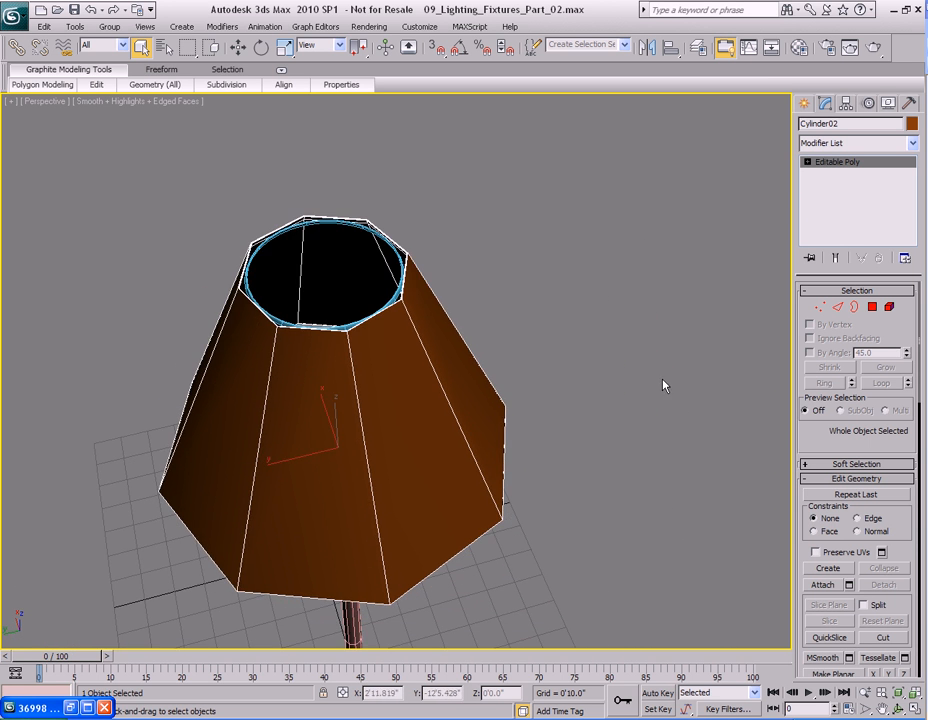
Create a cylinder with a radius of about 0'8.293" beside the lampshade.
{"action": "left_click", "coordinate": [803, 105]}
{"action": "left_click", "coordinate": [835, 231]}
{"action": "middle_click_drag", "start_coordinate": [641, 435], "coordinate": [631, 344]}
{"action": "mouse_move", "coordinate": [535, 508]}
{"action": "left_mouse_down"}
{"action": "mouse_move", "coordinate": [540, 528]}
{"action": "mouse_move", "coordinate": [542, 488]}
{"action": "left_mouse_up"}
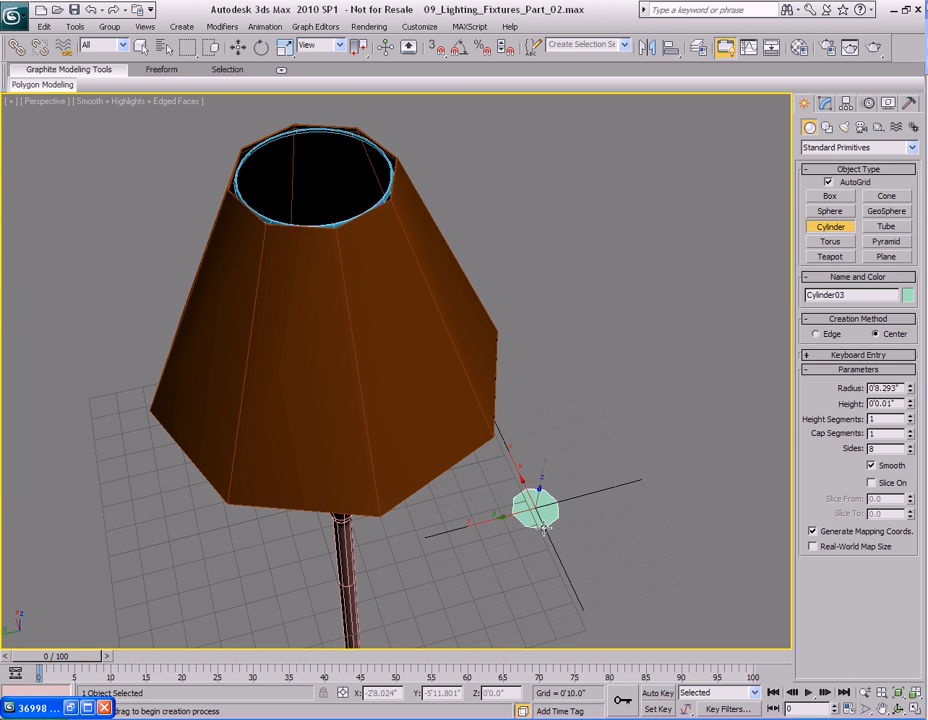
{"action": "left_click", "coordinate": [546, 468]}
{"action": "right_click", "coordinate": [553, 441]}
{"action": "middle_click_drag", "start_coordinate": [553, 441], "coordinate": [573, 470]}
Align the cylinder's center to the rim band's center on the X, Y and Z axes.
{"action": "scroll", "coordinate": [553, 396], "scroll_direction": "up", "scroll_amount": 2}
{"action": "middle_click_drag", "start_coordinate": [525, 320], "coordinate": [559, 388]}
{"action": "scroll", "coordinate": [551, 333], "scroll_direction": "up", "scroll_amount": 2}
{"action": "left_click", "coordinate": [671, 50]}
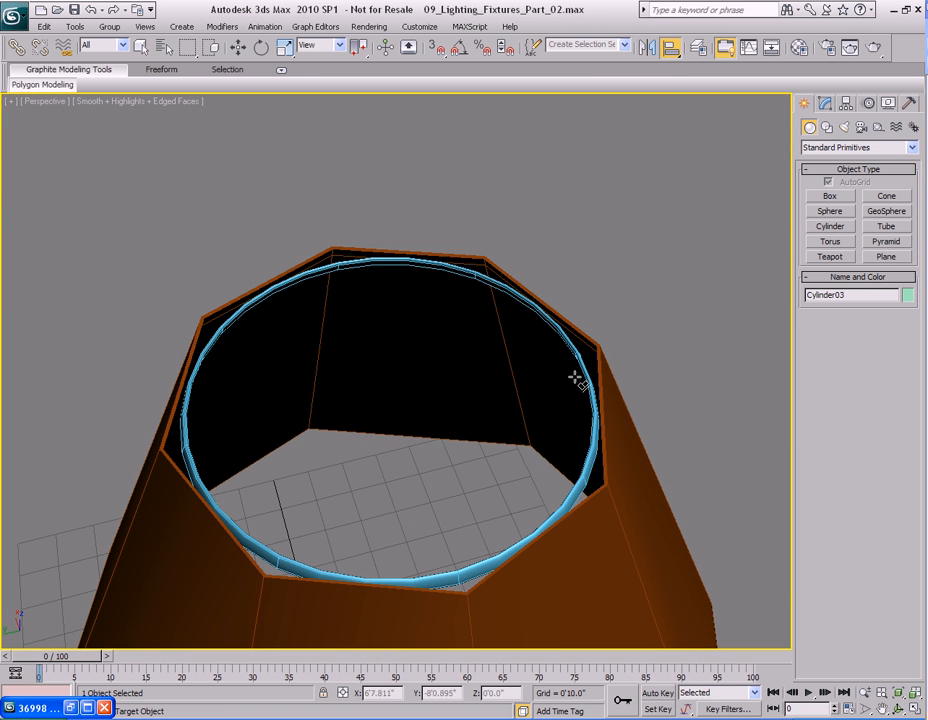
{"action": "left_click", "coordinate": [578, 361]}
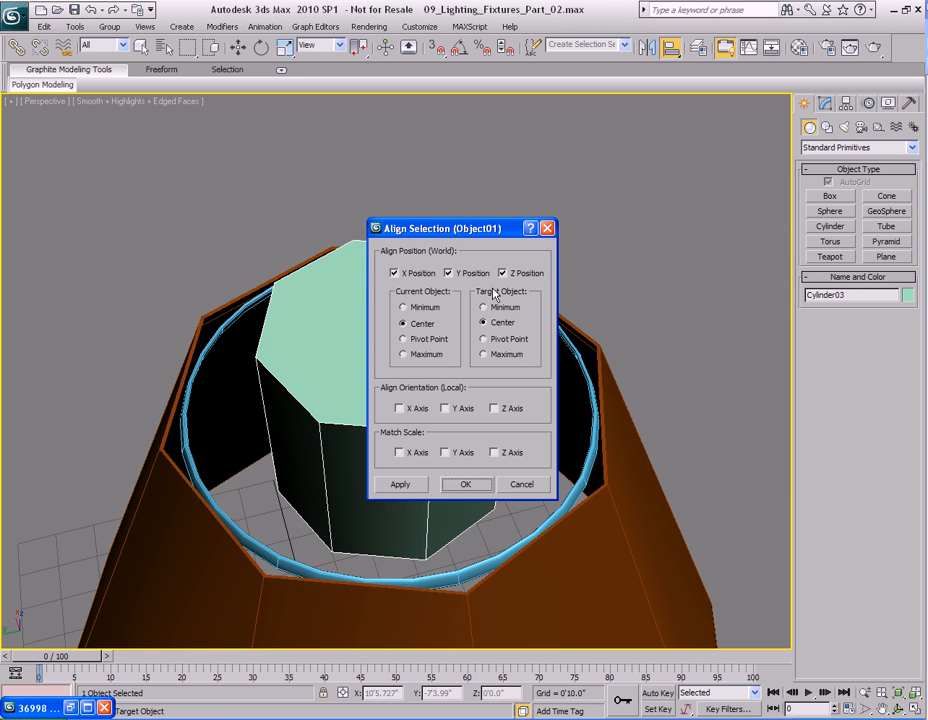
{"action": "left_click", "coordinate": [465, 484]}
Set the cylinder to 12 sides and reduce its height to about 0'3.024".
{"action": "middle_click_drag", "start_coordinate": [466, 481], "coordinate": [482, 465]}
{"action": "scroll", "coordinate": [482, 465], "scroll_direction": "down", "scroll_amount": 3}
{"action": "key", "text": "1"}
{"action": "left_click", "coordinate": [910, 368]}
{"action": "left_click", "coordinate": [910, 368]}
{"action": "left_click", "coordinate": [910, 368]}
{"action": "left_click", "coordinate": [910, 368]}
{"action": "middle_click_drag", "start_coordinate": [462, 394], "coordinate": [481, 380]}
{"action": "scroll", "coordinate": [481, 380], "scroll_direction": "up", "scroll_amount": 3}
{"action": "mouse_move", "coordinate": [488, 443]}
{"action": "middle_mouse_down", "text": "alt"}
{"action": "mouse_move", "coordinate": [496, 422]}
{"action": "mouse_move", "coordinate": [501, 435]}
{"action": "middle_mouse_up", "text": "alt"}
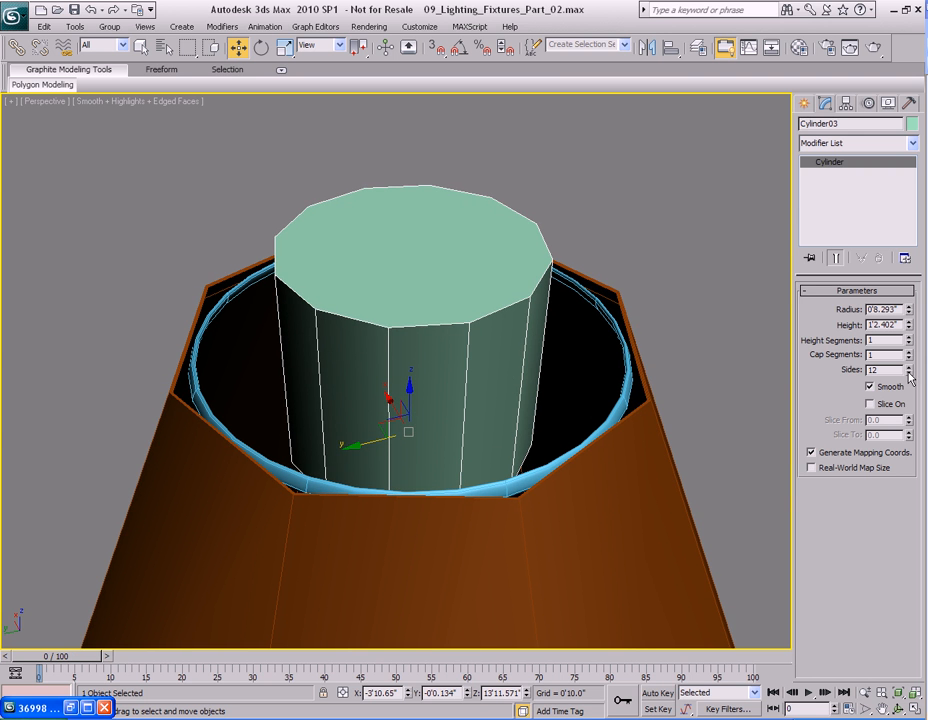
{"action": "left_click_drag", "start_coordinate": [910, 330], "coordinate": [910, 362]}
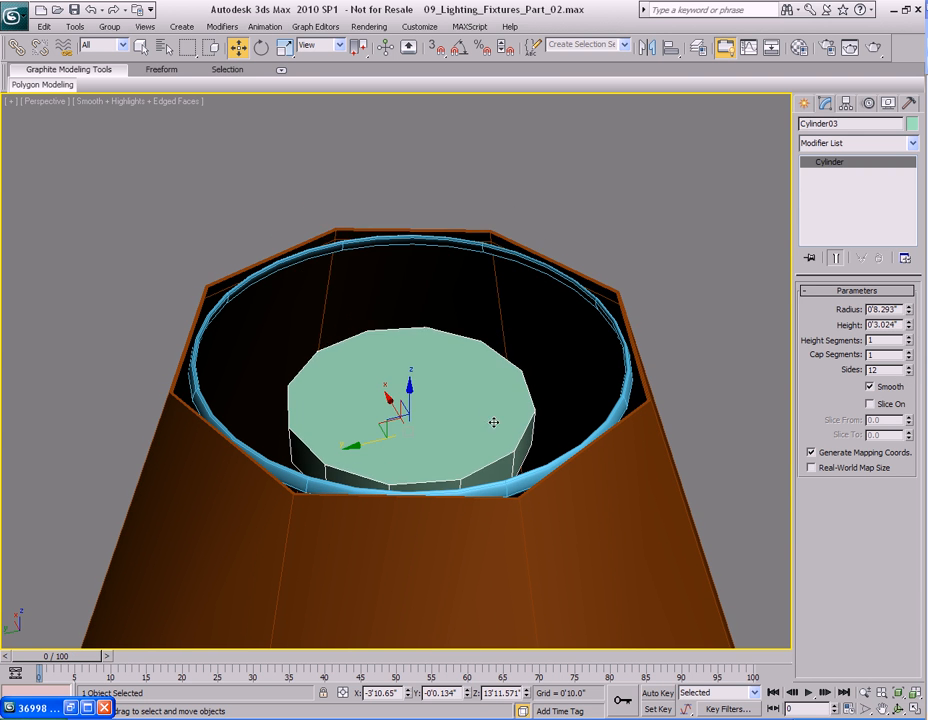
In the front view, move the cylinder up to the band's level and set its height to about 0'0.645".
{"action": "key", "text": "f"}
{"action": "scroll", "coordinate": [445, 365], "scroll_direction": "up", "scroll_amount": 5}
{"action": "key", "text": "F3"}
{"action": "scroll", "coordinate": [512, 453], "scroll_direction": "down", "scroll_amount": 5}
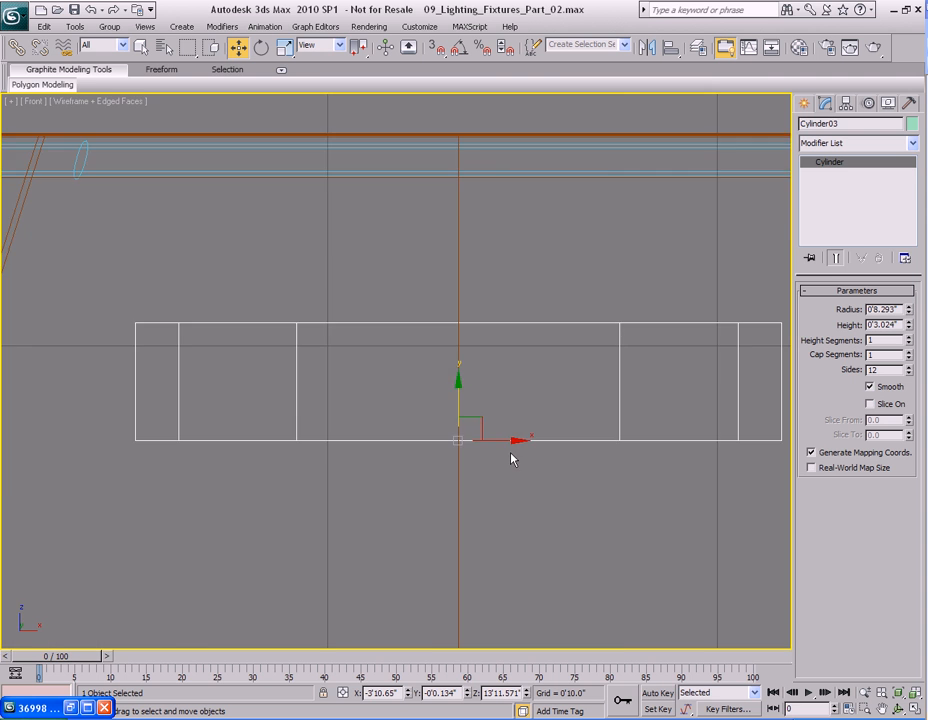
{"action": "scroll", "coordinate": [510, 458], "scroll_direction": "up", "scroll_amount": 2}
{"action": "middle_click_drag", "start_coordinate": [509, 452], "coordinate": [506, 527]}
{"action": "left_click_drag", "start_coordinate": [438, 440], "coordinate": [437, 277]}
{"action": "scroll", "coordinate": [456, 393], "scroll_direction": "up", "scroll_amount": 5}
{"action": "left_click_drag", "start_coordinate": [461, 390], "coordinate": [467, 313]}
{"action": "scroll", "coordinate": [525, 365], "scroll_direction": "down", "scroll_amount": 3}
{"action": "scroll", "coordinate": [440, 378], "scroll_direction": "up", "scroll_amount": 3}
{"action": "middle_click_drag", "start_coordinate": [578, 382], "coordinate": [457, 381]}
{"action": "left_click_drag", "start_coordinate": [911, 335], "coordinate": [913, 392]}
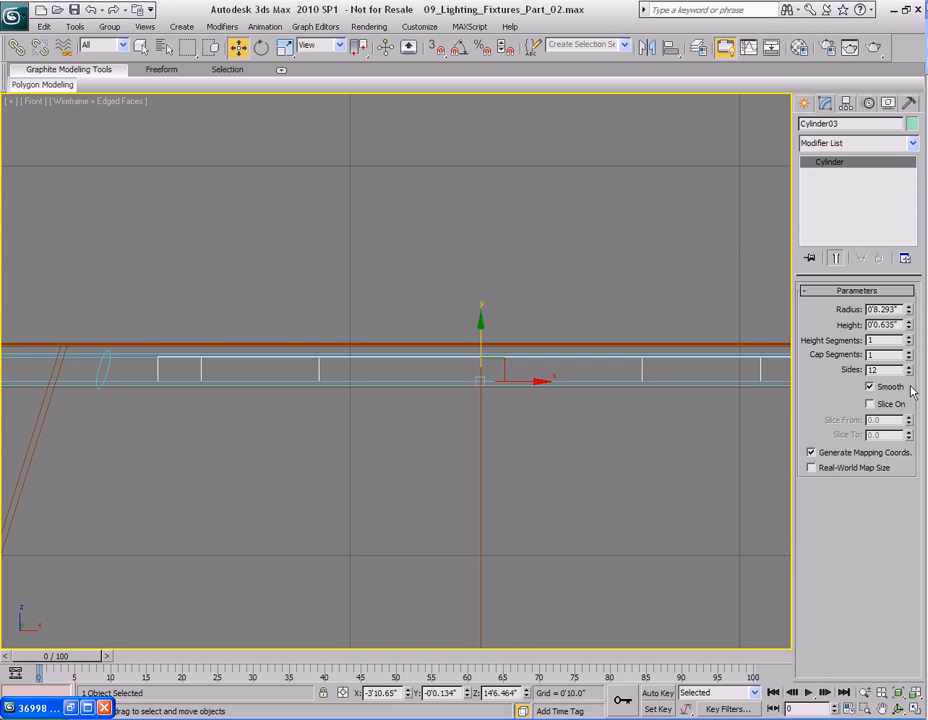
{"action": "left_click", "coordinate": [911, 323]}
{"action": "left_click", "coordinate": [910, 329]}
Reduce the cylinder's radius to about 0'0.498".
{"action": "mouse_move", "coordinate": [393, 360]}
{"action": "middle_mouse_down"}
{"action": "mouse_move", "coordinate": [392, 374]}
{"action": "mouse_move", "coordinate": [460, 435]}
{"action": "mouse_move", "coordinate": [460, 453]}
{"action": "mouse_move", "coordinate": [431, 435]}
{"action": "mouse_move", "coordinate": [433, 423]}
{"action": "mouse_move", "coordinate": [423, 452]}
{"action": "mouse_move", "coordinate": [407, 431]}
{"action": "middle_mouse_up"}
{"action": "key", "text": "p"}
{"action": "key", "text": "F3"}
{"action": "left_click_drag", "start_coordinate": [910, 317], "coordinate": [907, 377]}
{"action": "scroll", "coordinate": [433, 405], "scroll_direction": "up", "scroll_amount": 10}
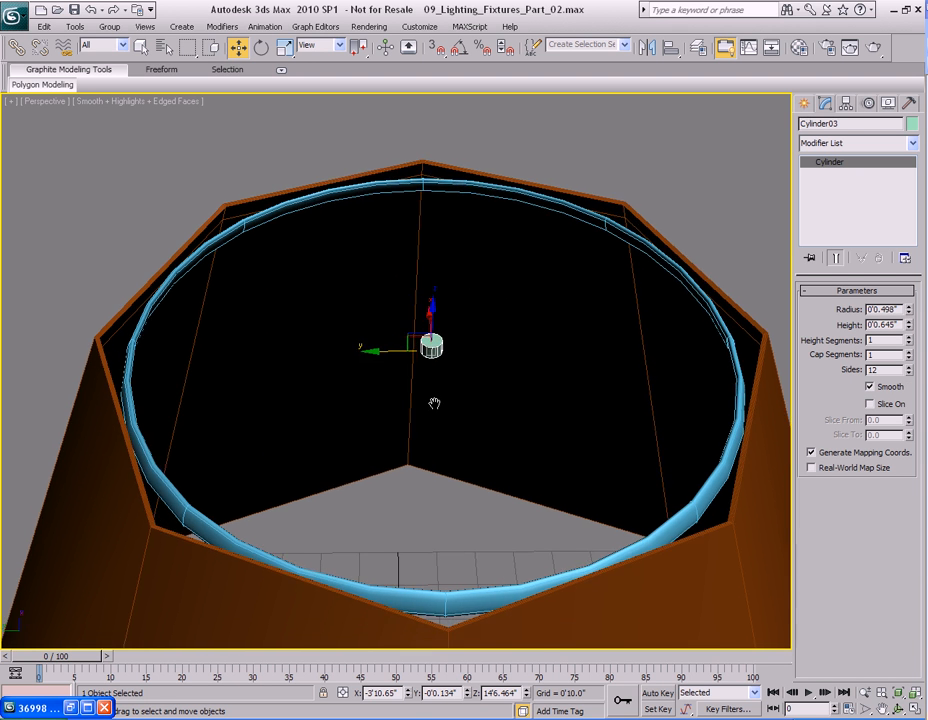
Convert the small cylinder to an Editable Poly.
{"action": "key", "text": "q"}
{"action": "key", "text": "z"}
{"action": "right_click", "coordinate": [352, 327]}
{"action": "mouse_move", "coordinate": [404, 518]}
{"action": "left_click", "coordinate": [510, 470]}
{"action": "middle_click_drag", "start_coordinate": [547, 425], "coordinate": [522, 420], "text": "alt"}
{"action": "scroll", "coordinate": [490, 434], "scroll_direction": "down", "scroll_amount": 3}
{"action": "middle_click_drag", "start_coordinate": [454, 448], "coordinate": [461, 428]}
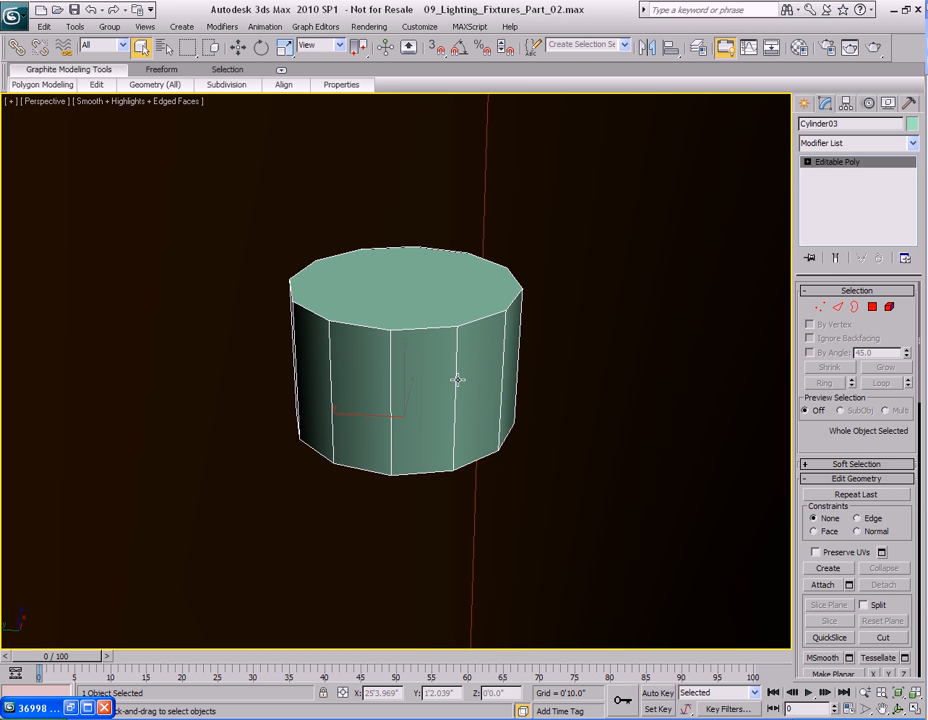
Select every other side polygon around the cylinder.
{"action": "key", "text": "4"}
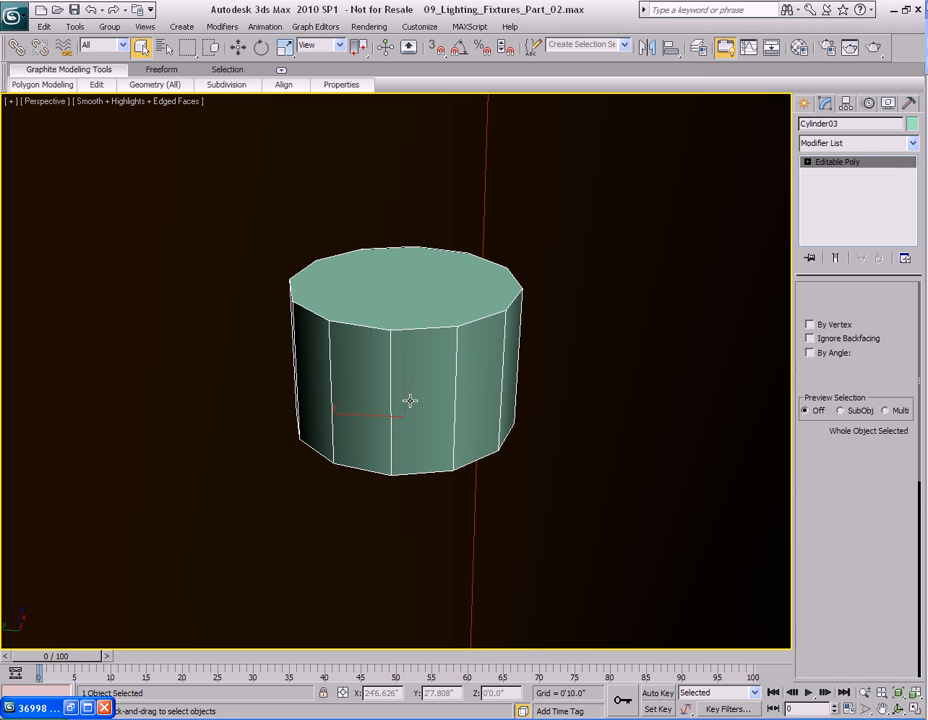
{"action": "left_click", "coordinate": [360, 385]}
{"action": "left_click", "coordinate": [422, 375], "text": "ctrl"}
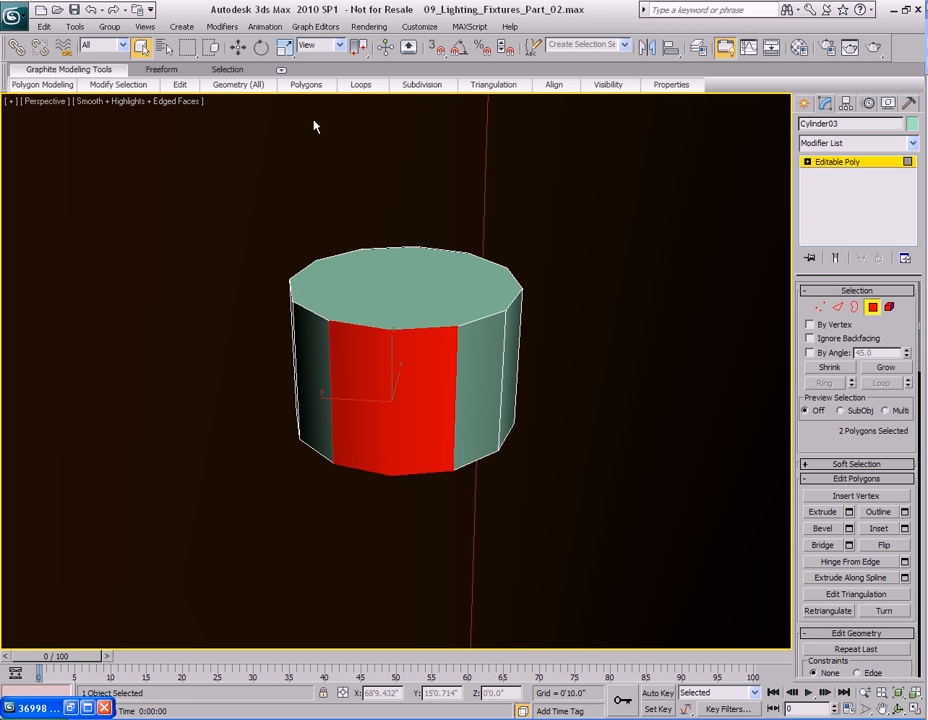
{"action": "mouse_move", "coordinate": [117, 85]}
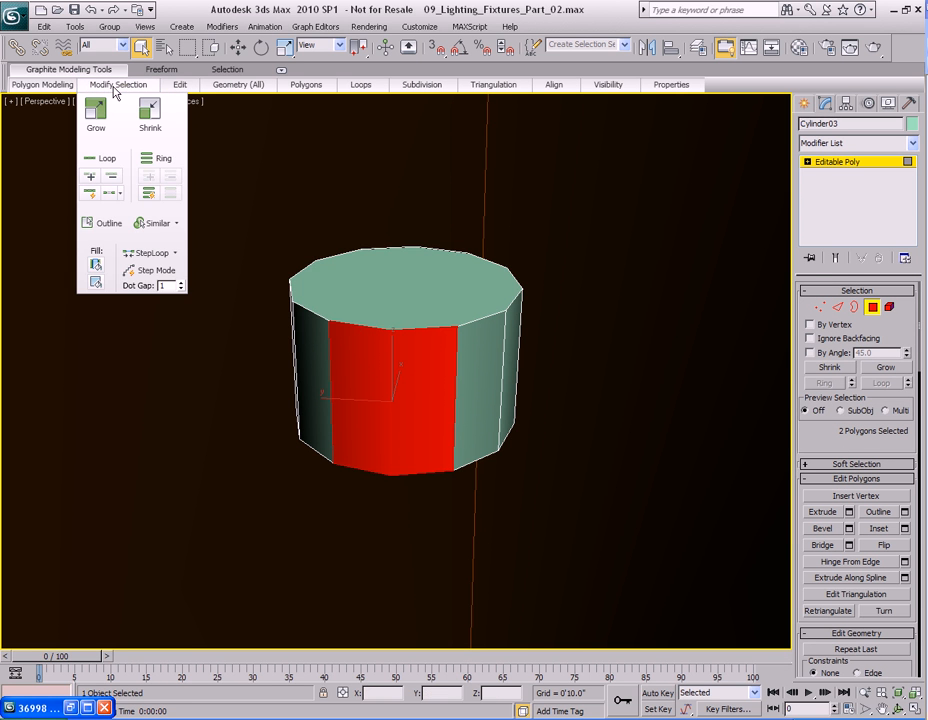
{"action": "left_click", "coordinate": [110, 195]}
{"action": "middle_click_drag", "start_coordinate": [452, 352], "coordinate": [490, 370], "text": "alt"}
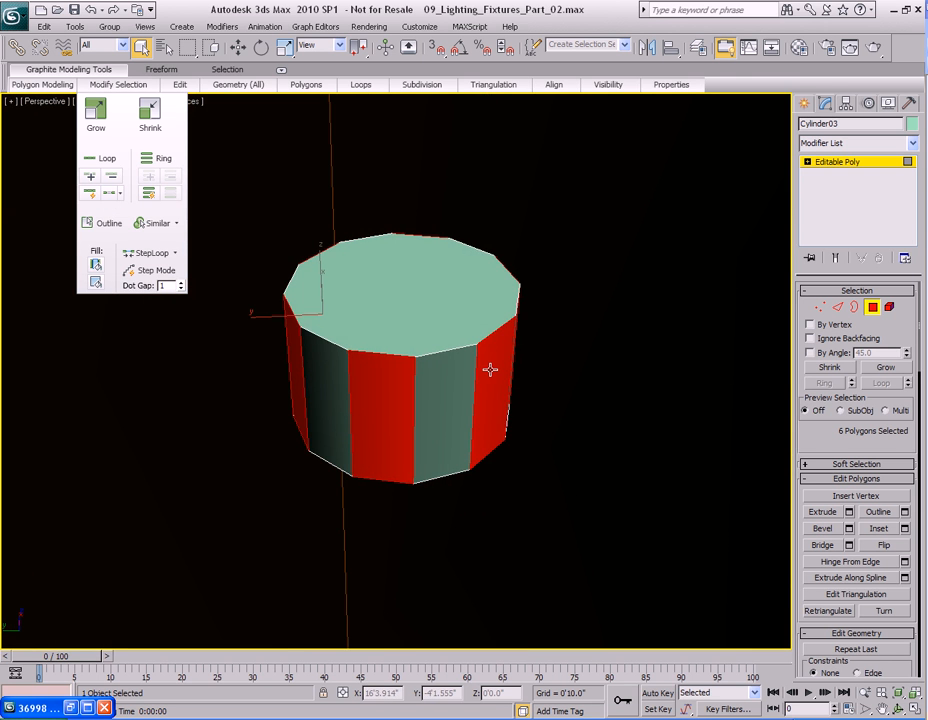
Extrude the alternating side polygons as a group by 1'1.068" to form spokes reaching the band.
{"action": "scroll", "coordinate": [490, 370], "scroll_direction": "down", "scroll_amount": 9}
{"action": "scroll", "coordinate": [470, 386], "scroll_direction": "up", "scroll_amount": 3}
{"action": "middle_click_drag", "start_coordinate": [449, 400], "coordinate": [406, 325]}
{"action": "right_click", "coordinate": [406, 325]}
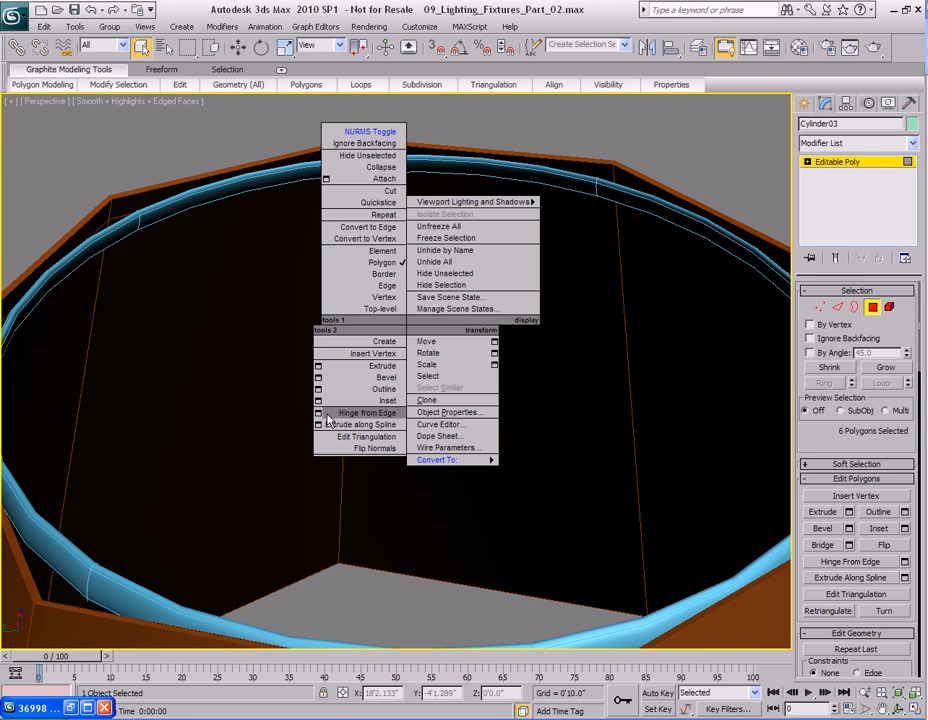
{"action": "left_click", "coordinate": [317, 366]}
{"action": "left_click_drag", "start_coordinate": [452, 313], "coordinate": [586, 182]}
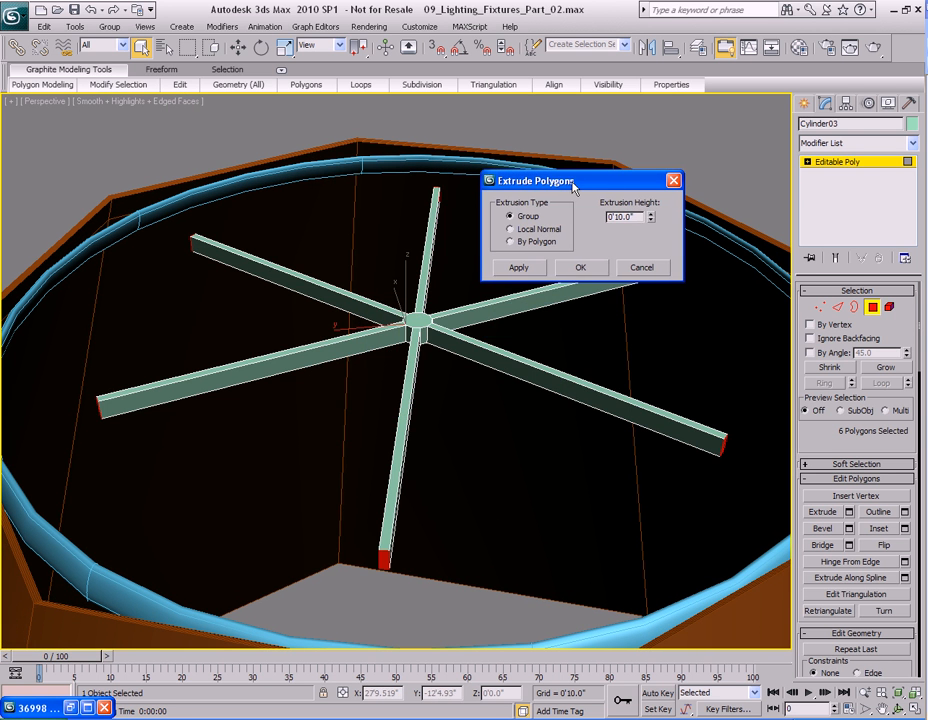
{"action": "key", "text": "t"}
{"action": "scroll", "coordinate": [321, 379], "scroll_direction": "up", "scroll_amount": 5}
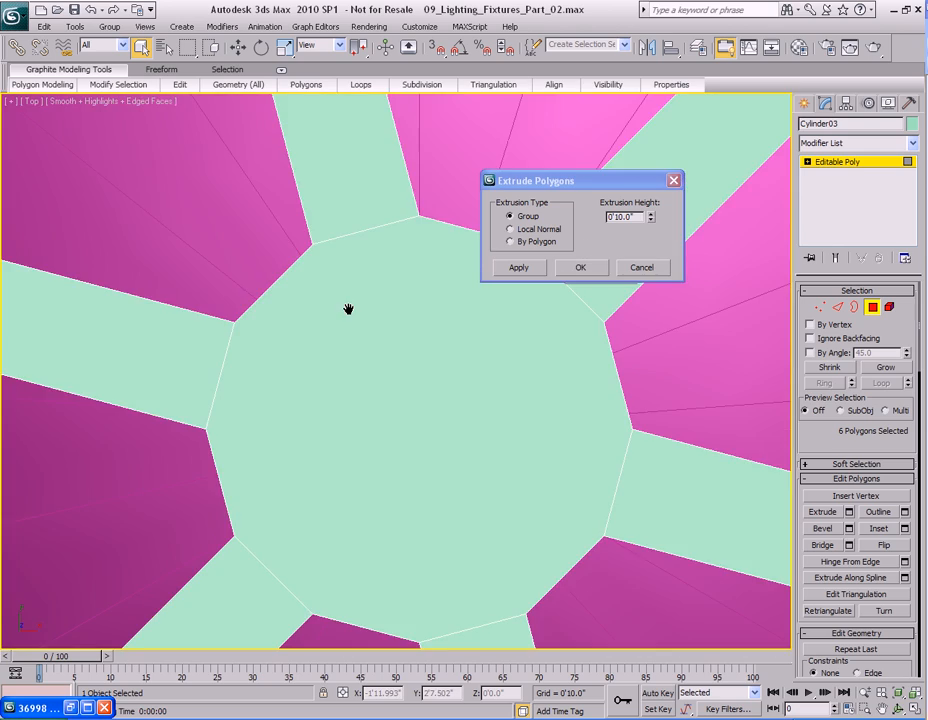
{"action": "scroll", "coordinate": [317, 395], "scroll_direction": "down", "scroll_amount": 2}
{"action": "scroll", "coordinate": [317, 395], "scroll_direction": "down", "scroll_amount": 3}
{"action": "middle_click_drag", "start_coordinate": [278, 391], "coordinate": [408, 398]}
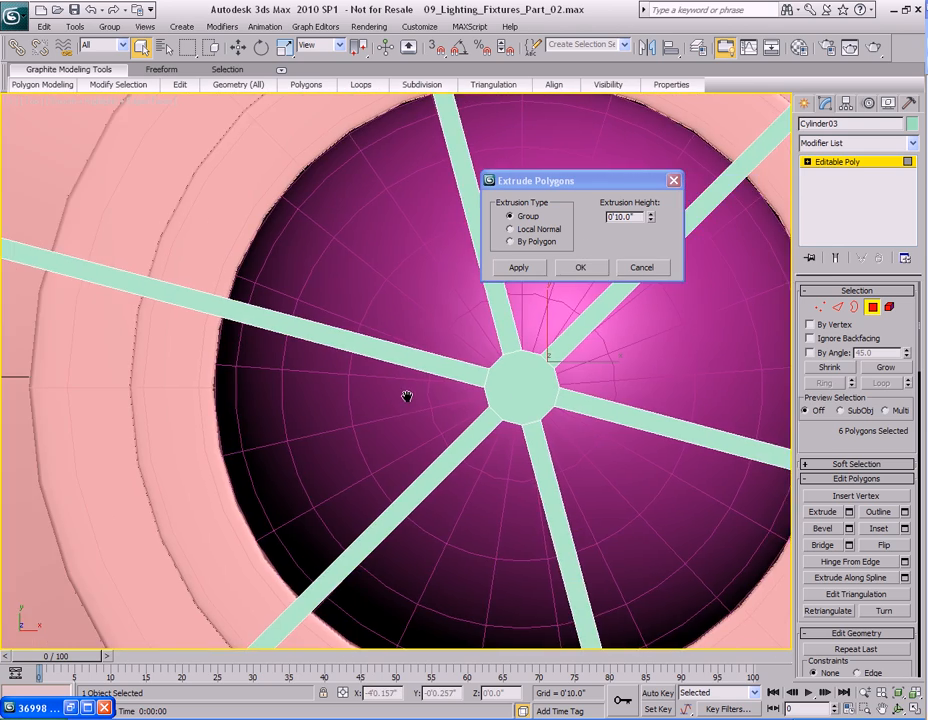
{"action": "key", "text": "F3"}
{"action": "mouse_move", "coordinate": [106, 295]}
{"action": "middle_mouse_down"}
{"action": "mouse_move", "coordinate": [381, 411]}
{"action": "mouse_move", "coordinate": [483, 425]}
{"action": "middle_mouse_up"}
{"action": "middle_click_drag", "start_coordinate": [215, 364], "coordinate": [439, 406]}
{"action": "left_click_drag", "start_coordinate": [650, 216], "coordinate": [650, 191]}
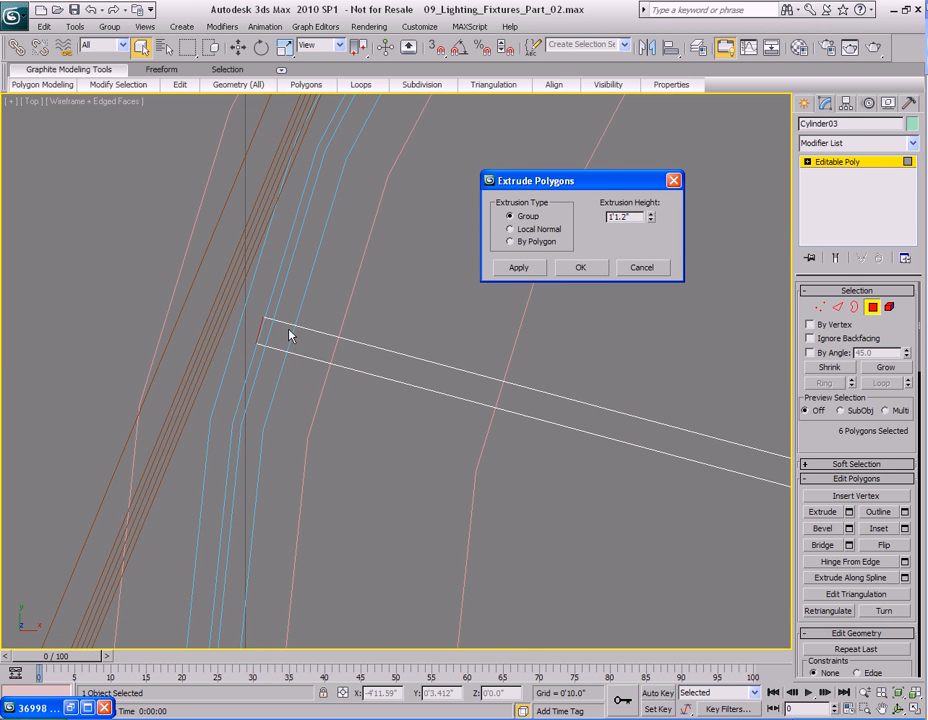
{"action": "key", "text": "F3"}
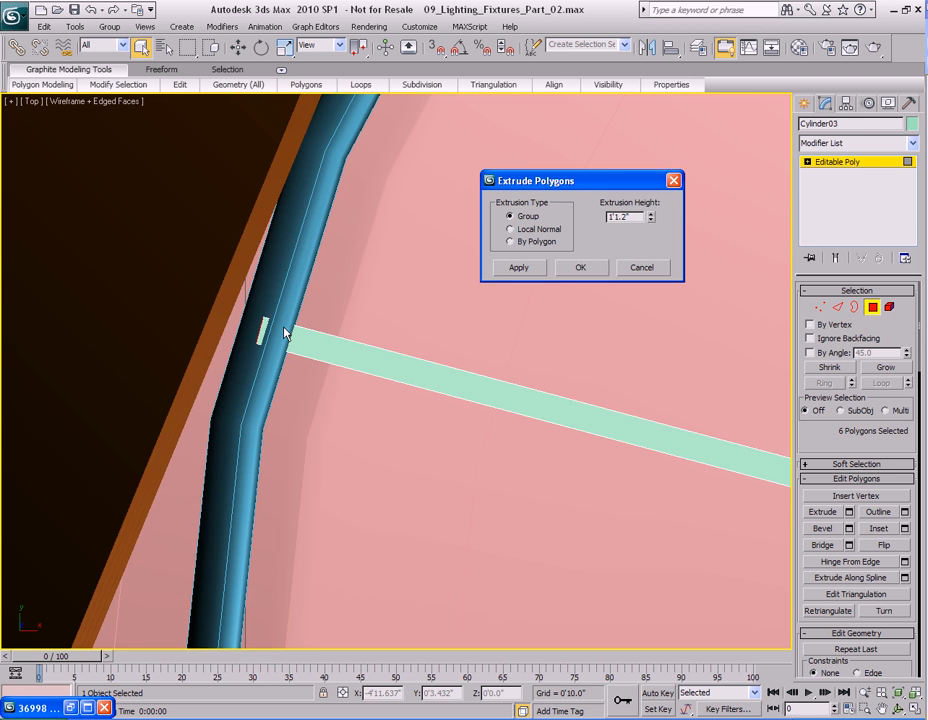
{"action": "left_click", "coordinate": [652, 220]}
{"action": "key", "text": "F3"}
{"action": "key", "text": "F3"}
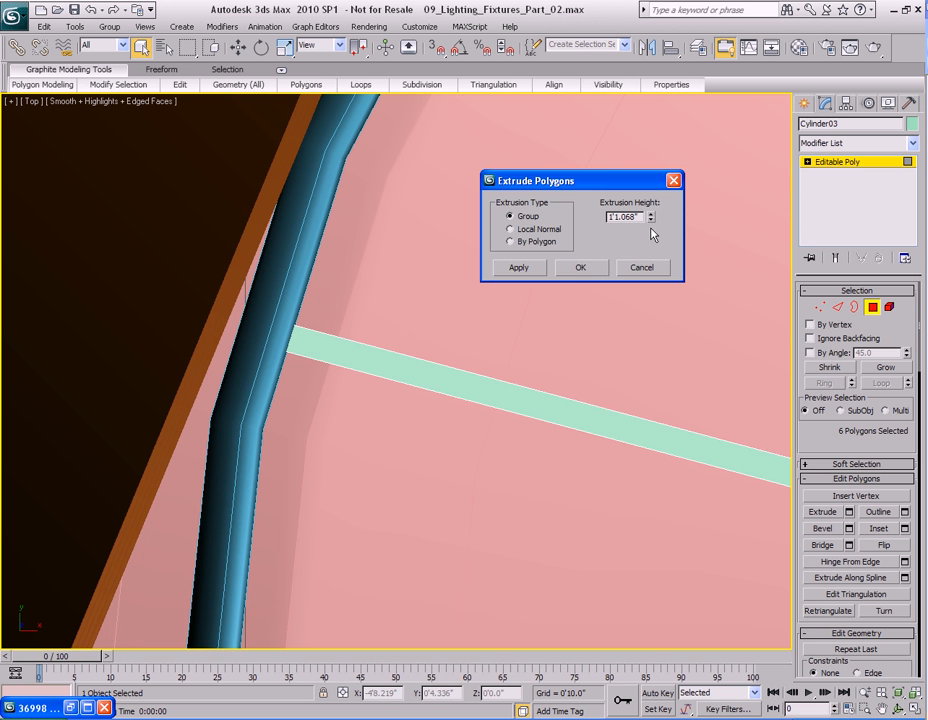
{"action": "left_click", "coordinate": [585, 274]}
Inspect the spokes from the top and perspective views.
{"action": "scroll", "coordinate": [610, 413], "scroll_direction": "down", "scroll_amount": 5}
{"action": "middle_click_drag", "start_coordinate": [635, 425], "coordinate": [470, 347]}
{"action": "scroll", "coordinate": [520, 358], "scroll_direction": "down", "scroll_amount": 1}
{"action": "scroll", "coordinate": [520, 356], "scroll_direction": "up", "scroll_amount": 2}
{"action": "scroll", "coordinate": [545, 380], "scroll_direction": "down", "scroll_amount": 2}
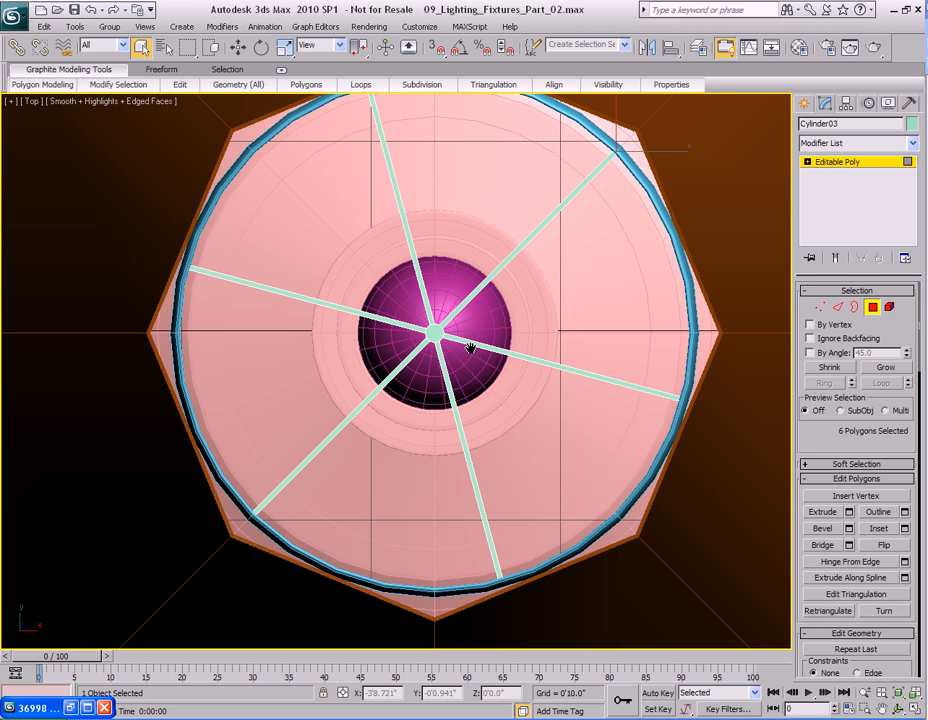
{"action": "key", "text": "alt+w"}
{"action": "key", "text": "alt+w"}
{"action": "key", "text": "p"}
{"action": "middle_click_drag", "start_coordinate": [460, 419], "coordinate": [456, 390], "text": "alt"}
{"action": "key", "text": "z"}
{"action": "middle_click_drag", "start_coordinate": [419, 427], "coordinate": [421, 398]}
{"action": "scroll", "coordinate": [421, 403], "scroll_direction": "up", "scroll_amount": 3}
{"action": "middle_click_drag", "start_coordinate": [455, 452], "coordinate": [428, 428]}
{"action": "scroll", "coordinate": [428, 428], "scroll_direction": "up", "scroll_amount": 2}
{"action": "middle_click_drag", "start_coordinate": [445, 368], "coordinate": [429, 411], "text": "alt"}
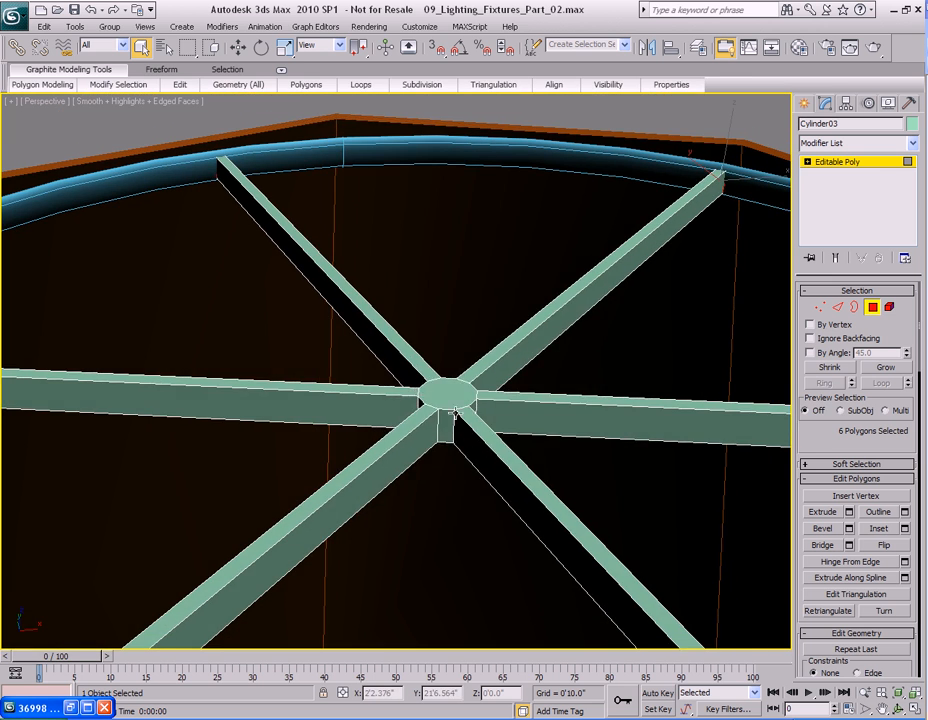
Select the hub's top polygon and scale-clone it into a separate object.
{"action": "right_click", "coordinate": [431, 412]}
{"action": "left_click", "coordinate": [423, 207]}
{"action": "right_click", "coordinate": [450, 404]}
{"action": "left_click", "coordinate": [435, 213]}
{"action": "scroll", "coordinate": [447, 393], "scroll_direction": "up", "scroll_amount": 2}
{"action": "middle_click_drag", "start_coordinate": [447, 394], "coordinate": [467, 393], "text": "alt"}
{"action": "scroll", "coordinate": [467, 393], "scroll_direction": "up", "scroll_amount": 2}
{"action": "middle_click_drag", "start_coordinate": [522, 404], "coordinate": [471, 422]}
{"action": "scroll", "coordinate": [462, 385], "scroll_direction": "up", "scroll_amount": 2}
{"action": "left_click", "coordinate": [472, 416]}
{"action": "key", "text": "r"}
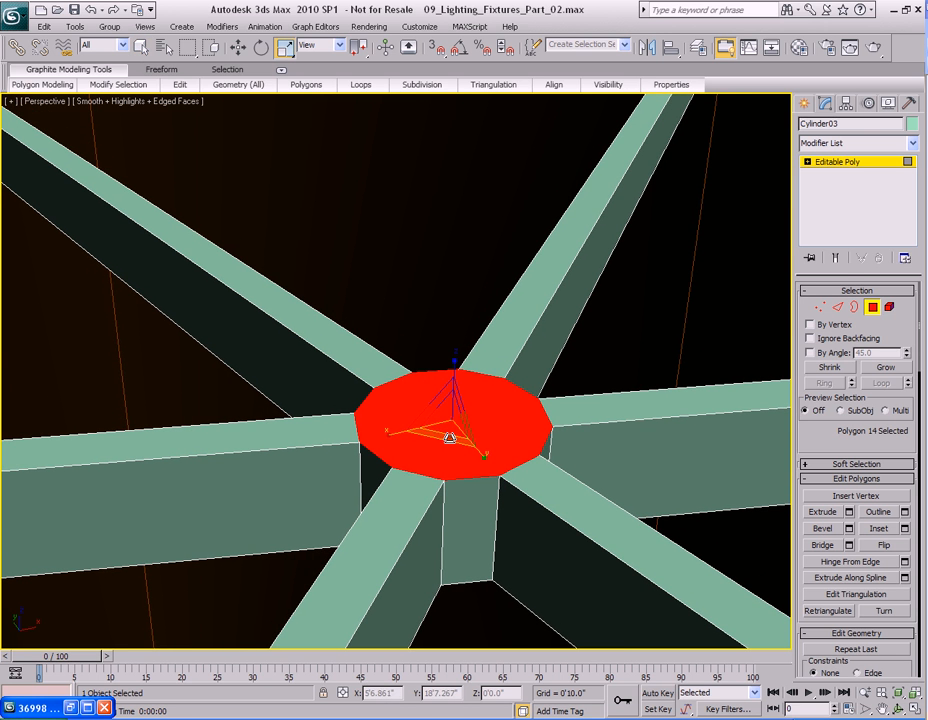
{"action": "mouse_move", "coordinate": [450, 438]}
{"action": "left_mouse_down", "text": "shift"}
{"action": "mouse_move", "coordinate": [441, 451]}
{"action": "mouse_move", "coordinate": [452, 437]}
{"action": "left_mouse_up", "text": "shift"}
{"action": "left_click", "coordinate": [425, 360]}
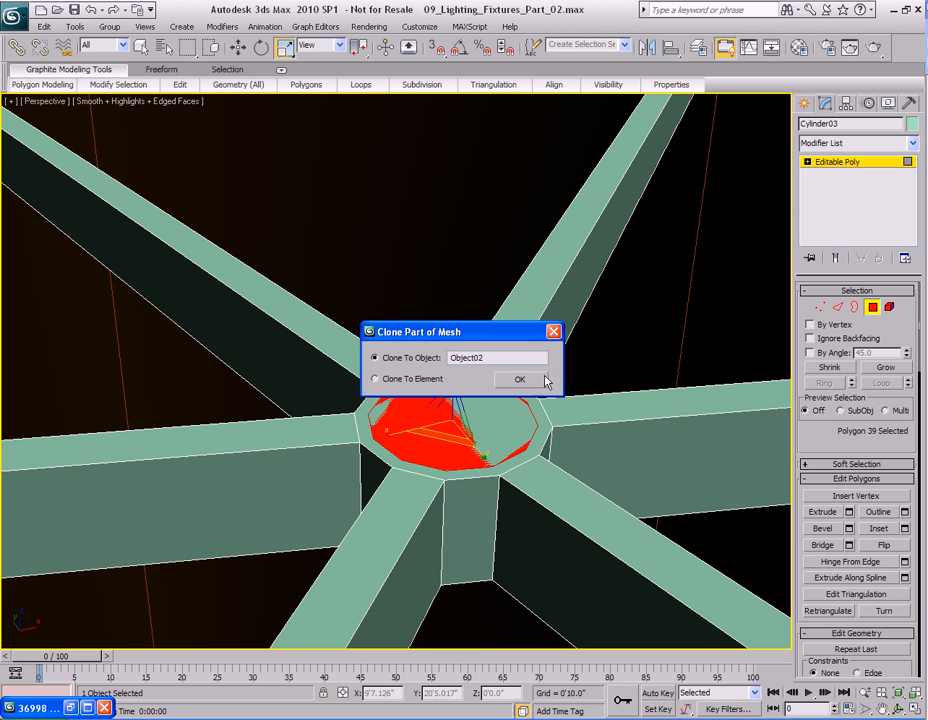
{"action": "left_click", "coordinate": [532, 380]}
Select the cloned polygon object and change its object color to lavender.
{"action": "middle_click_drag", "start_coordinate": [534, 377], "coordinate": [480, 387], "text": "alt"}
{"action": "right_click", "coordinate": [500, 378]}
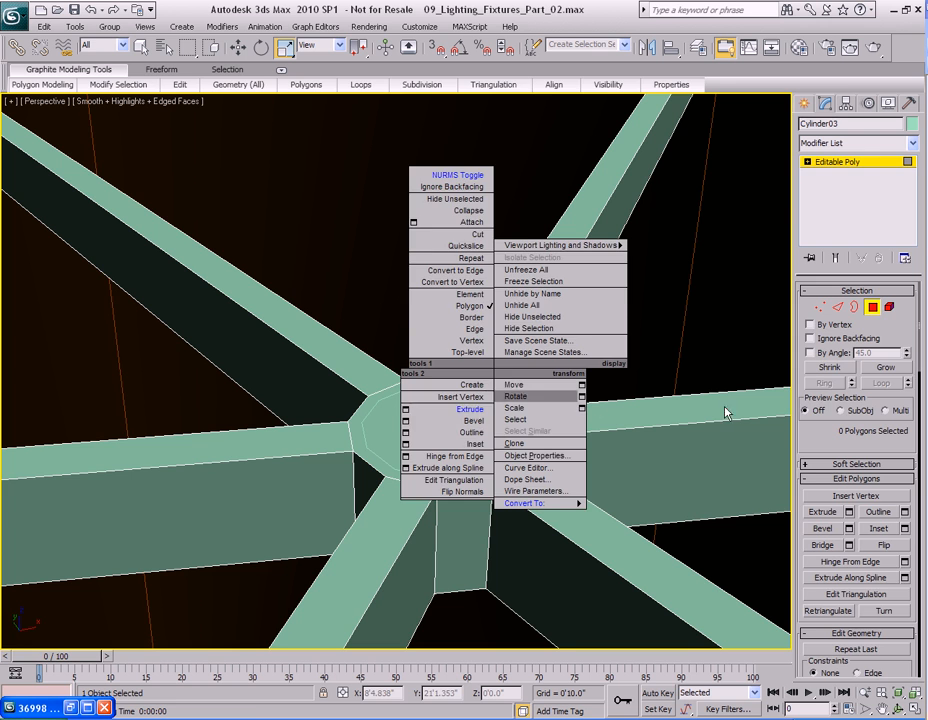
{"action": "left_click", "coordinate": [597, 405]}
{"action": "key", "text": "4"}
{"action": "left_click", "coordinate": [447, 420]}
{"action": "key", "text": "q"}
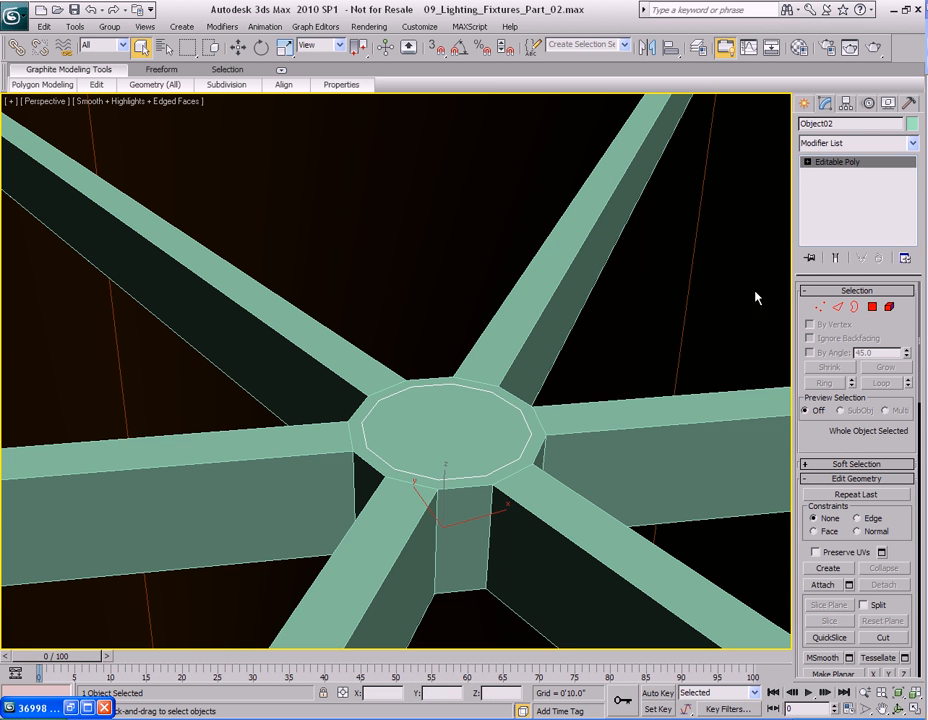
{"action": "left_click", "coordinate": [912, 124]}
{"action": "left_click", "coordinate": [558, 310]}
{"action": "left_click", "coordinate": [535, 445]}
{"action": "scroll", "coordinate": [521, 438], "scroll_direction": "up", "scroll_amount": 3}
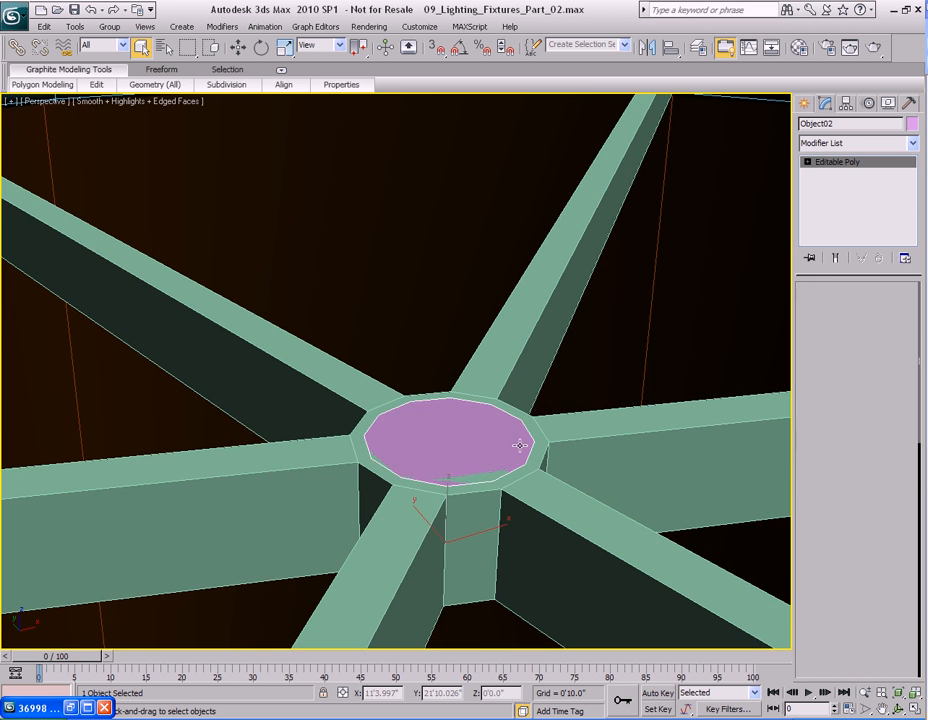
Select the clone's polygon and view the reference lamp photo.
{"action": "key", "text": "4"}
{"action": "left_click", "coordinate": [456, 434]}
{"action": "middle_click_drag", "start_coordinate": [483, 458], "coordinate": [468, 411], "text": "alt"}
{"action": "key", "text": "alt+w"}
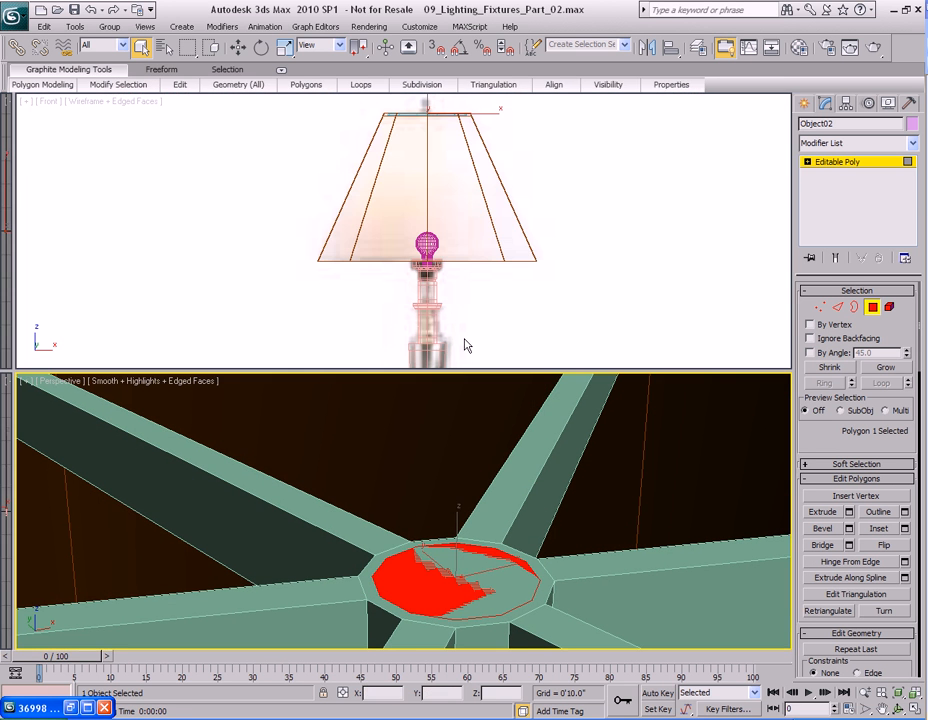
{"action": "middle_click_drag", "start_coordinate": [463, 222], "coordinate": [488, 365]}
{"action": "middle_click_drag", "start_coordinate": [460, 254], "coordinate": [487, 520]}
{"action": "left_click", "coordinate": [70, 710]}
{"action": "scroll", "coordinate": [456, 346], "scroll_direction": "up", "scroll_amount": 1}
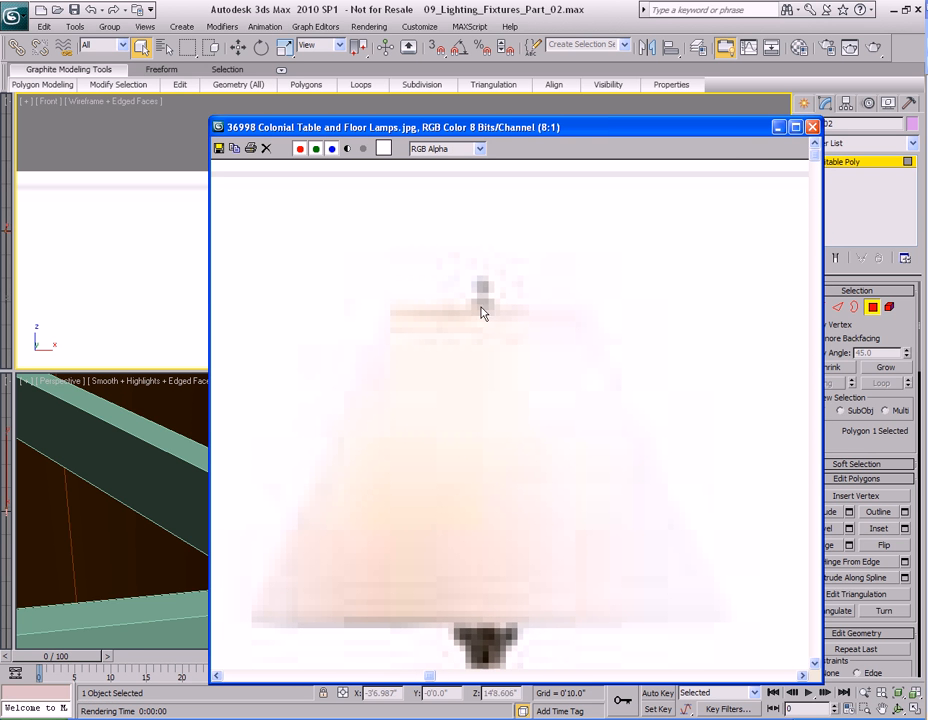
{"action": "left_click", "coordinate": [779, 127]}
{"action": "key", "text": "alt+w"}
{"action": "mouse_move", "coordinate": [412, 466]}
{"action": "middle_mouse_down", "text": "alt"}
{"action": "mouse_move", "coordinate": [436, 475]}
{"action": "mouse_move", "coordinate": [413, 489]}
{"action": "mouse_move", "coordinate": [424, 469]}
{"action": "middle_mouse_up", "text": "alt"}
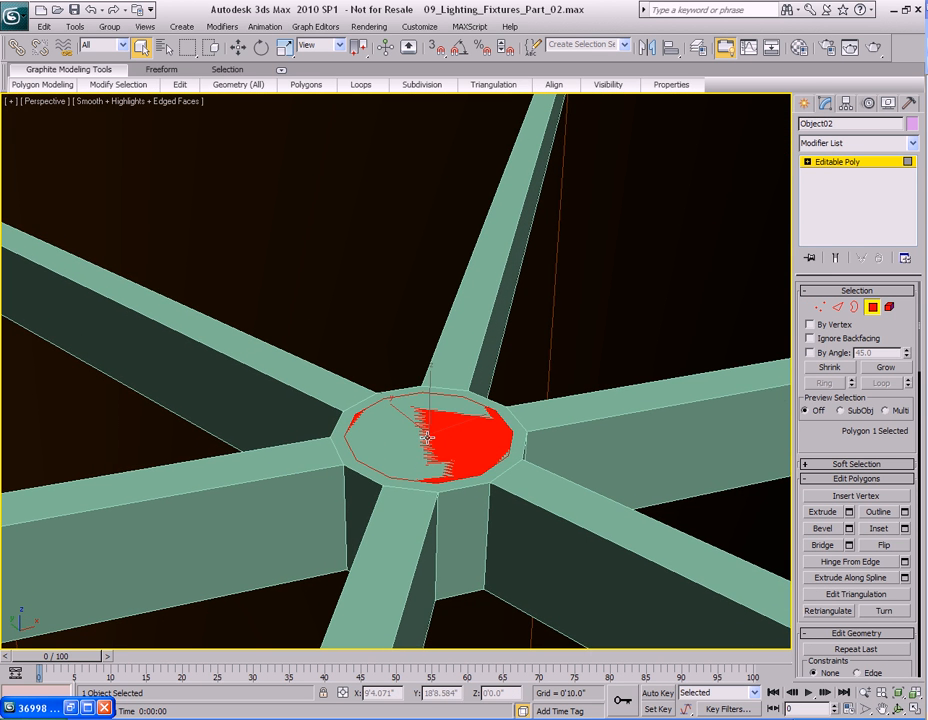
Extrude the clone's polygon and move it upward to form the socket base.
{"action": "key", "text": "shift+e"}
{"action": "left_click_drag", "start_coordinate": [427, 437], "coordinate": [429, 439]}
{"action": "key", "text": "w"}
{"action": "left_click_drag", "start_coordinate": [433, 379], "coordinate": [436, 359]}
{"action": "middle_click_drag", "start_coordinate": [439, 370], "coordinate": [445, 443]}
Shrink the top face and extrude it again to form a narrower upper tier on the socket.
{"action": "scroll", "coordinate": [446, 443], "scroll_direction": "up", "scroll_amount": 4}
{"action": "right_click", "coordinate": [467, 498]}
{"action": "left_click", "coordinate": [412, 588]}
{"action": "left_click_drag", "start_coordinate": [447, 436], "coordinate": [424, 480]}
{"action": "key", "text": "r"}
{"action": "middle_click_drag", "start_coordinate": [425, 472], "coordinate": [414, 487], "text": "alt"}
{"action": "key", "text": "shift+e"}
{"action": "mouse_move", "coordinate": [430, 452]}
{"action": "left_mouse_down"}
{"action": "mouse_move", "coordinate": [431, 435]}
{"action": "mouse_move", "coordinate": [429, 452]}
{"action": "left_mouse_up"}
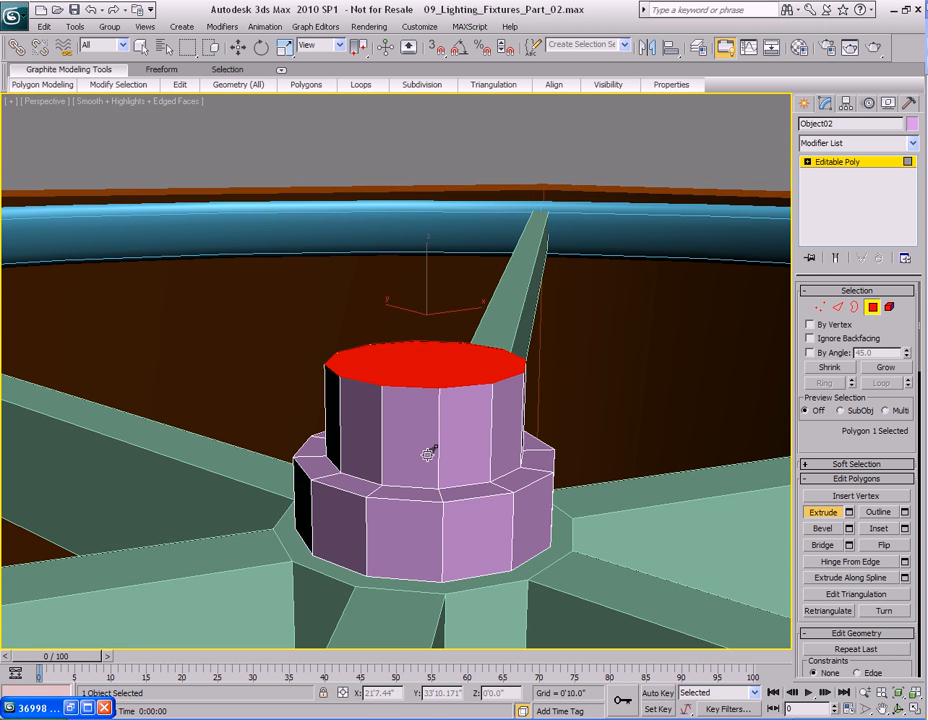
Raise the socket's top face to lengthen the upper tier.
{"action": "key", "text": "w"}
{"action": "left_click_drag", "start_coordinate": [426, 317], "coordinate": [424, 261]}
{"action": "middle_click_drag", "start_coordinate": [424, 261], "coordinate": [435, 391], "text": "alt"}
{"action": "key", "text": "q"}
Connect two new edge loops around the socket's upper tier.
{"action": "key", "text": "2"}
{"action": "left_click", "coordinate": [389, 389]}
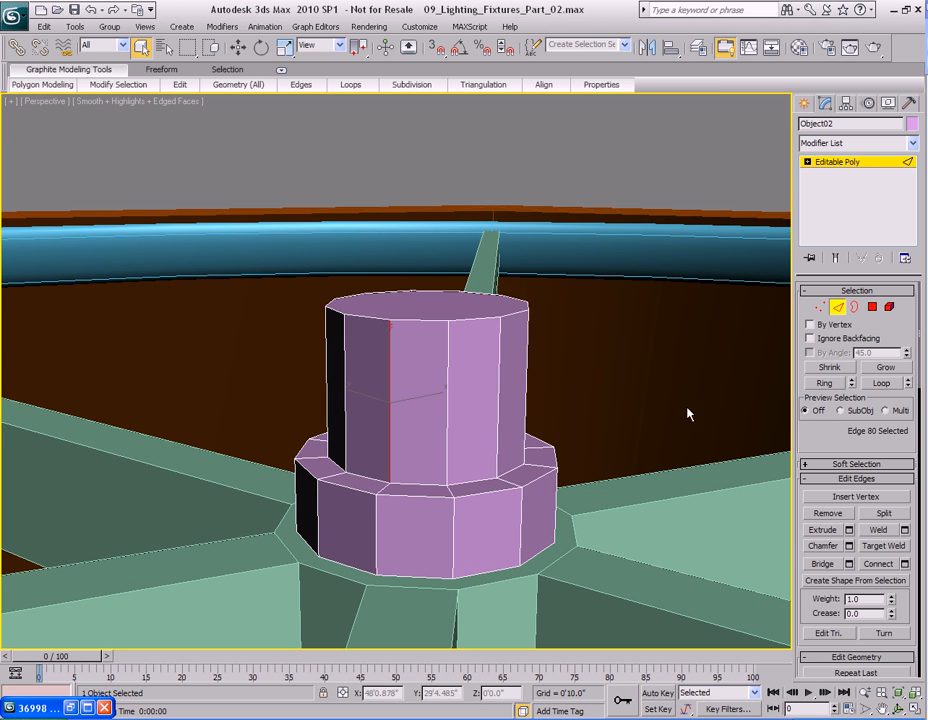
{"action": "left_click", "coordinate": [825, 383]}
{"action": "right_click", "coordinate": [435, 387]}
{"action": "left_click", "coordinate": [357, 406]}
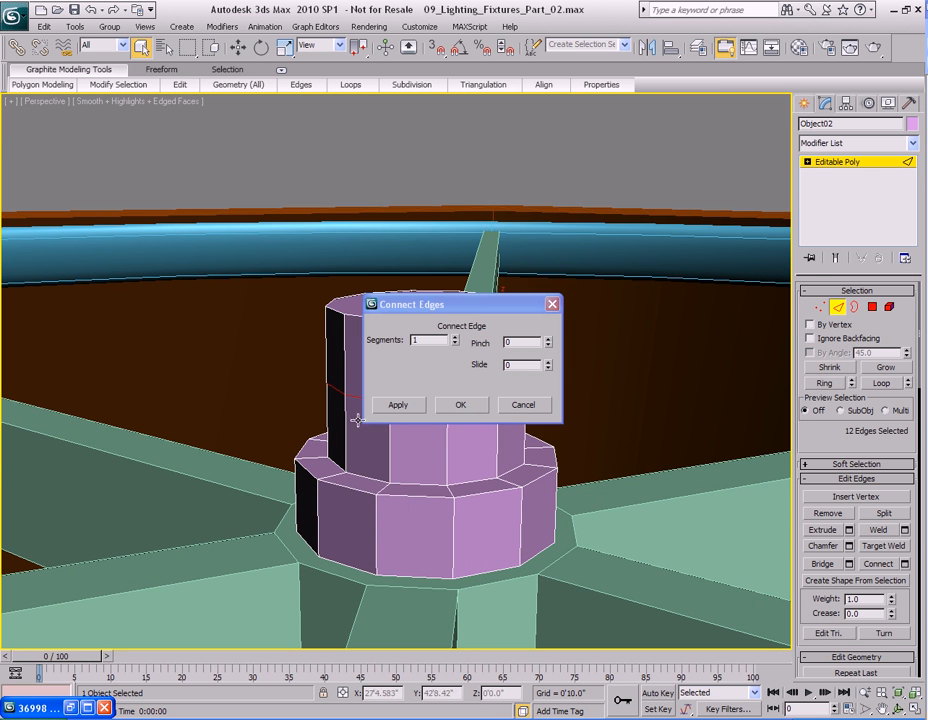
{"action": "left_click", "coordinate": [455, 338]}
{"action": "left_click", "coordinate": [460, 404]}
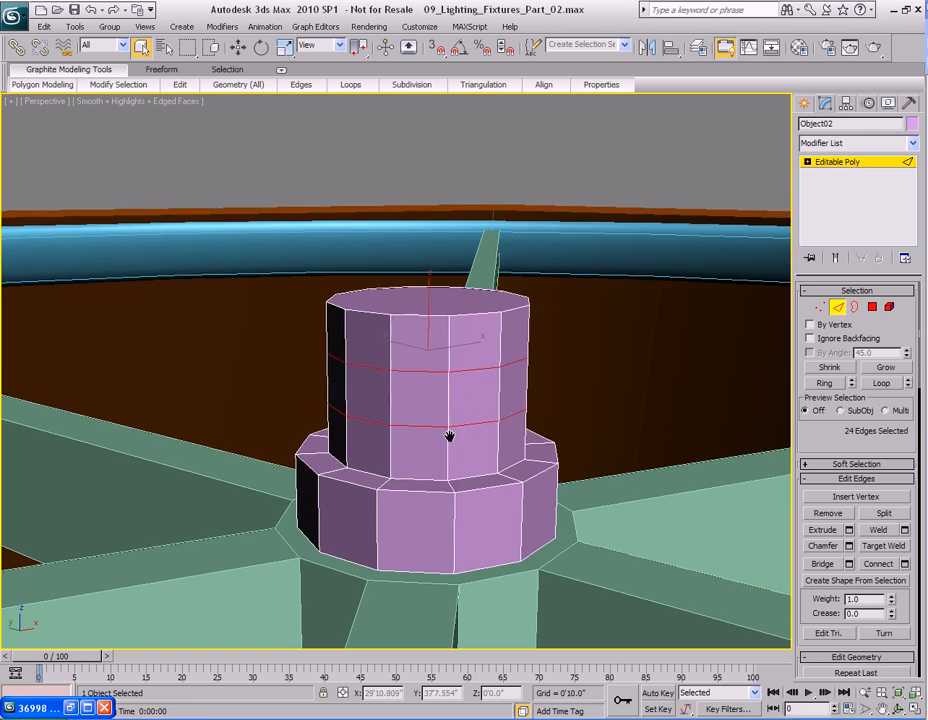
Select the edge loop at the top of the socket's lower tier and chamfer it.
{"action": "key", "text": "2"}
{"action": "key", "text": "2"}
{"action": "middle_click_drag", "start_coordinate": [450, 400], "coordinate": [456, 515], "text": "alt"}
{"action": "left_click", "coordinate": [470, 442]}
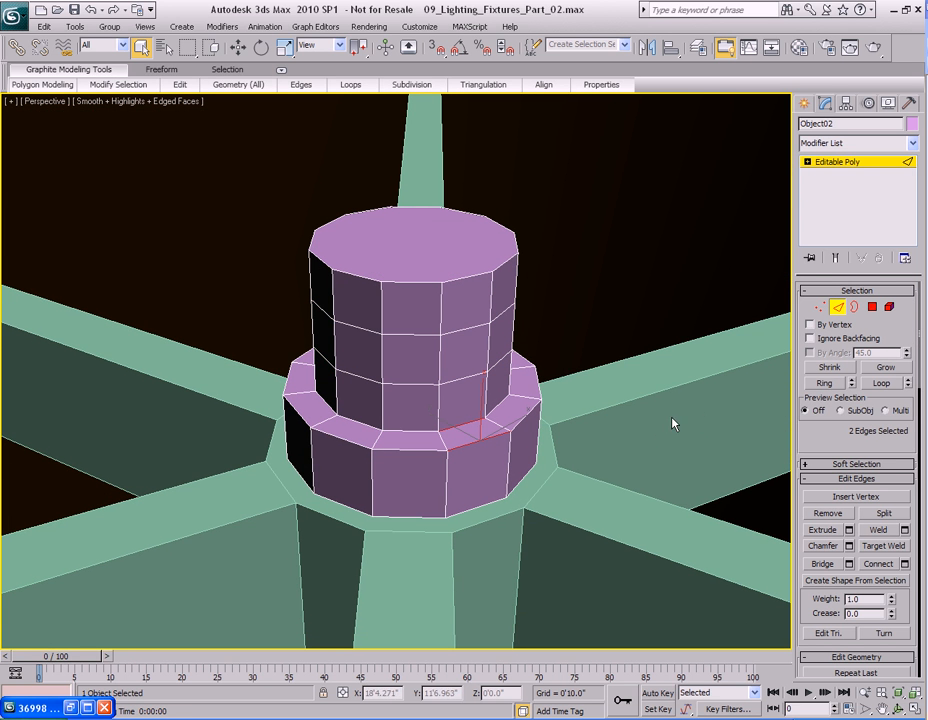
{"action": "left_click", "coordinate": [878, 384]}
{"action": "right_click", "coordinate": [420, 370]}
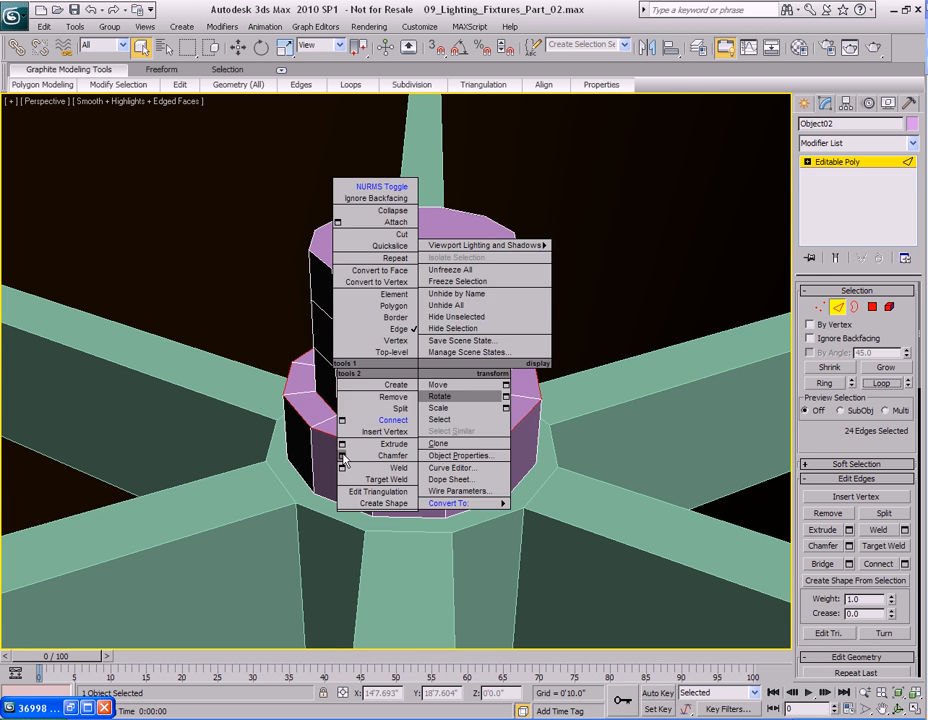
{"action": "left_click", "coordinate": [340, 468]}
{"action": "left_click_drag", "start_coordinate": [430, 366], "coordinate": [429, 443]}
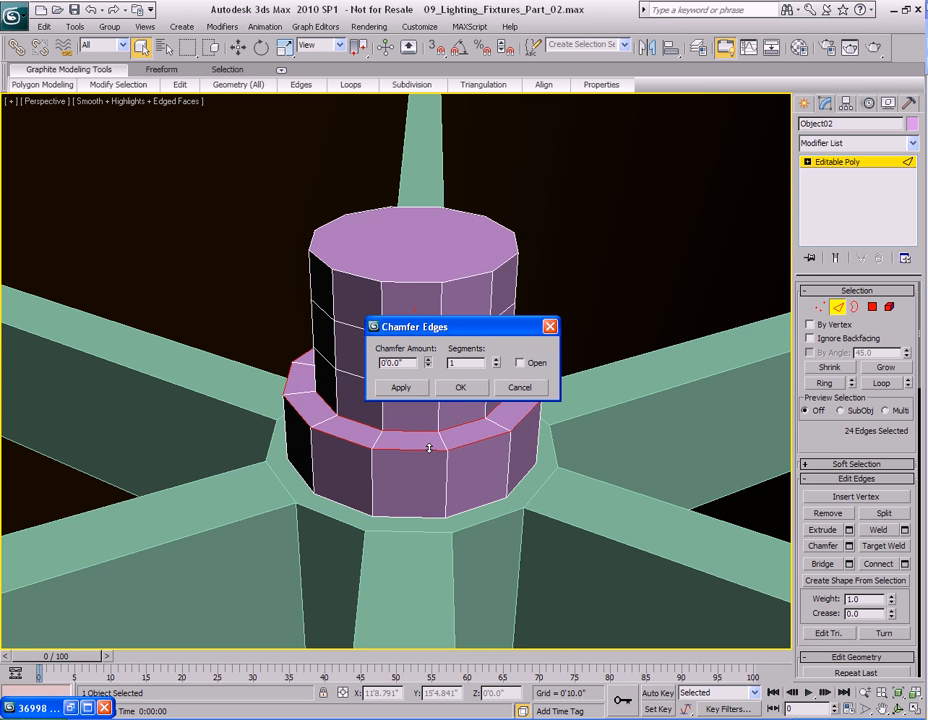
{"action": "left_click_drag", "start_coordinate": [430, 368], "coordinate": [431, 360]}
{"action": "left_click", "coordinate": [430, 367]}
{"action": "left_click", "coordinate": [496, 360]}
{"action": "left_click", "coordinate": [429, 366]}
{"action": "left_click", "coordinate": [429, 360]}
{"action": "left_click", "coordinate": [460, 389]}
Scale down the socket's top face to taper the upper tier.
{"action": "middle_click_drag", "start_coordinate": [443, 372], "coordinate": [455, 413], "text": "alt"}
{"action": "middle_click_drag", "start_coordinate": [443, 271], "coordinate": [447, 296], "text": "alt"}
{"action": "key", "text": "4"}
{"action": "left_click", "coordinate": [447, 296]}
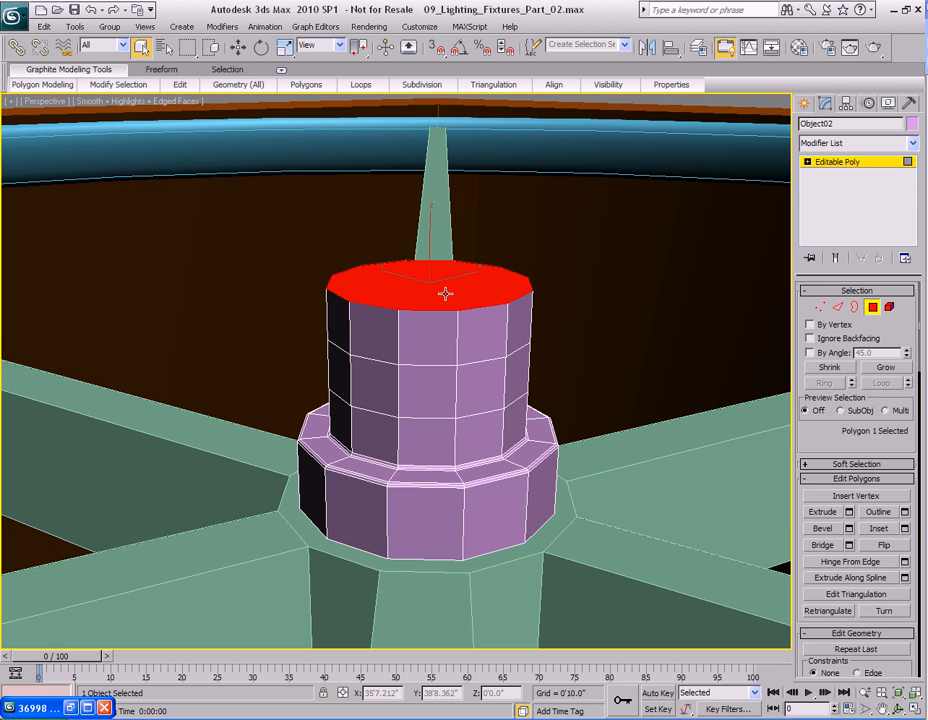
{"action": "key", "text": "r"}
{"action": "left_click_drag", "start_coordinate": [438, 316], "coordinate": [436, 305]}
{"action": "middle_click_drag", "start_coordinate": [436, 305], "coordinate": [431, 379], "text": "alt"}
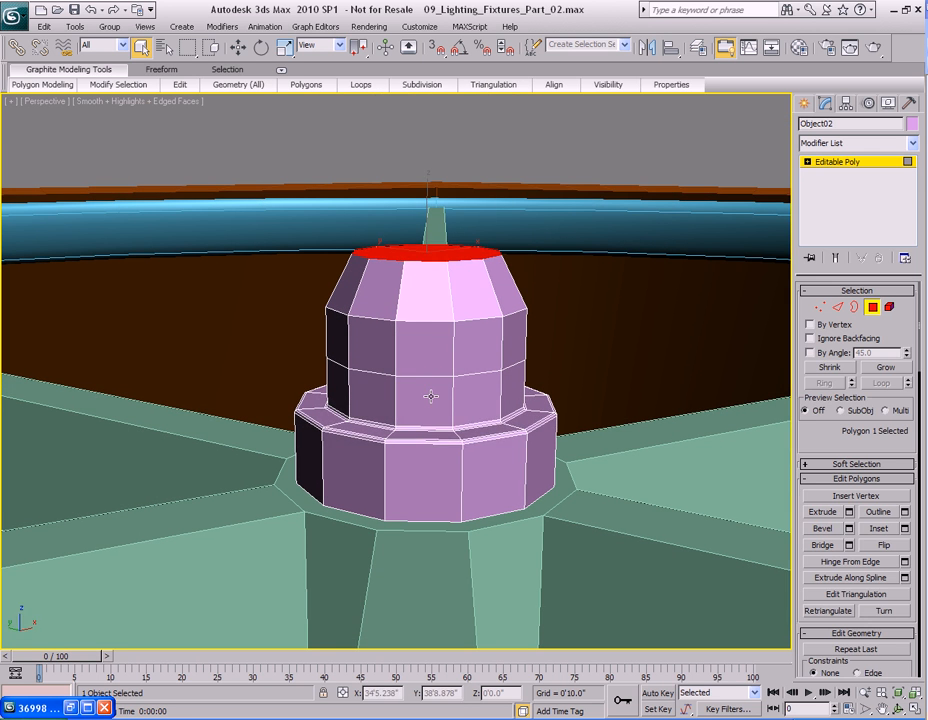
Scale the upper tier's edge loops outward to bulge the socket top into a dome.
{"action": "key", "text": "2"}
{"action": "key", "text": "q"}
{"action": "left_click", "coordinate": [881, 383]}
{"action": "key", "text": "r"}
{"action": "middle_click_drag", "start_coordinate": [425, 375], "coordinate": [430, 373], "text": "alt"}
{"action": "left_click_drag", "start_coordinate": [429, 372], "coordinate": [429, 389]}
{"action": "key", "text": "q"}
{"action": "left_click", "coordinate": [427, 360]}
{"action": "left_click", "coordinate": [878, 386]}
{"action": "key", "text": "r"}
{"action": "left_click_drag", "start_coordinate": [425, 327], "coordinate": [424, 340]}
{"action": "middle_click_drag", "start_coordinate": [424, 340], "coordinate": [460, 387], "text": "alt"}
Turn on NURMS smoothing for the socket.
{"action": "right_click", "coordinate": [480, 384]}
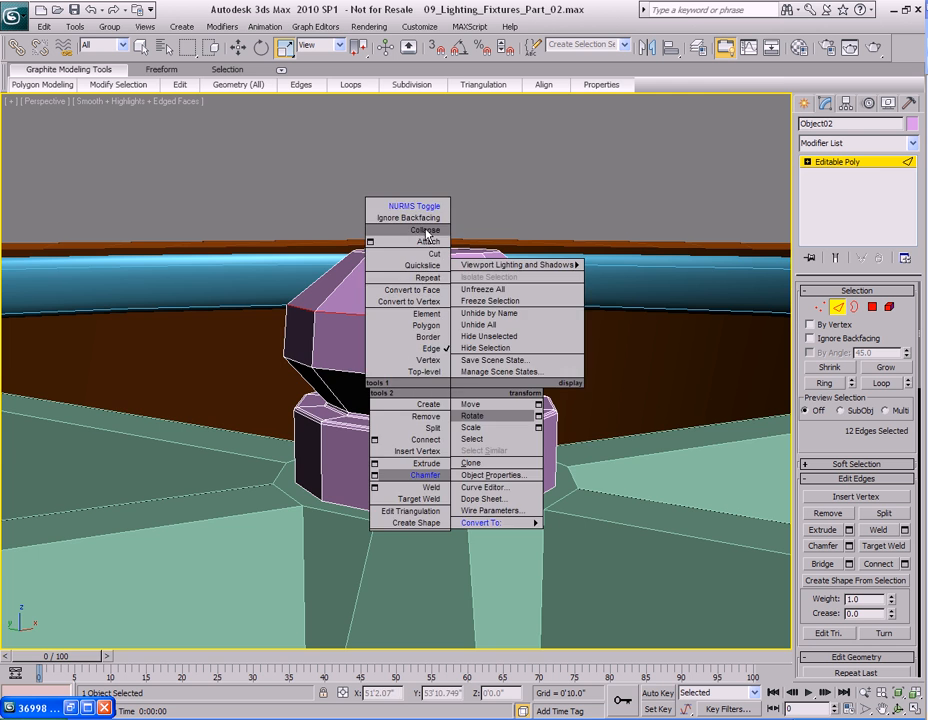
{"action": "left_click", "coordinate": [425, 207]}
{"action": "middle_click_drag", "start_coordinate": [430, 340], "coordinate": [430, 362], "text": "alt"}
{"action": "scroll", "coordinate": [430, 362], "scroll_direction": "down", "scroll_amount": 5}
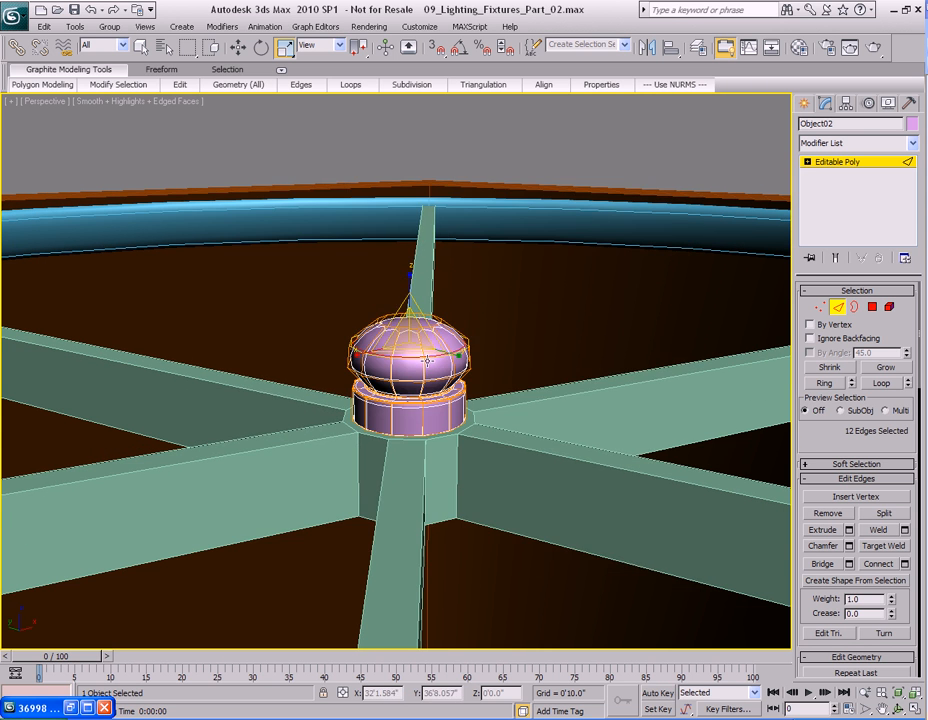
Render the perspective view to check the smoothed socket.
{"action": "key", "text": "shift+q"}
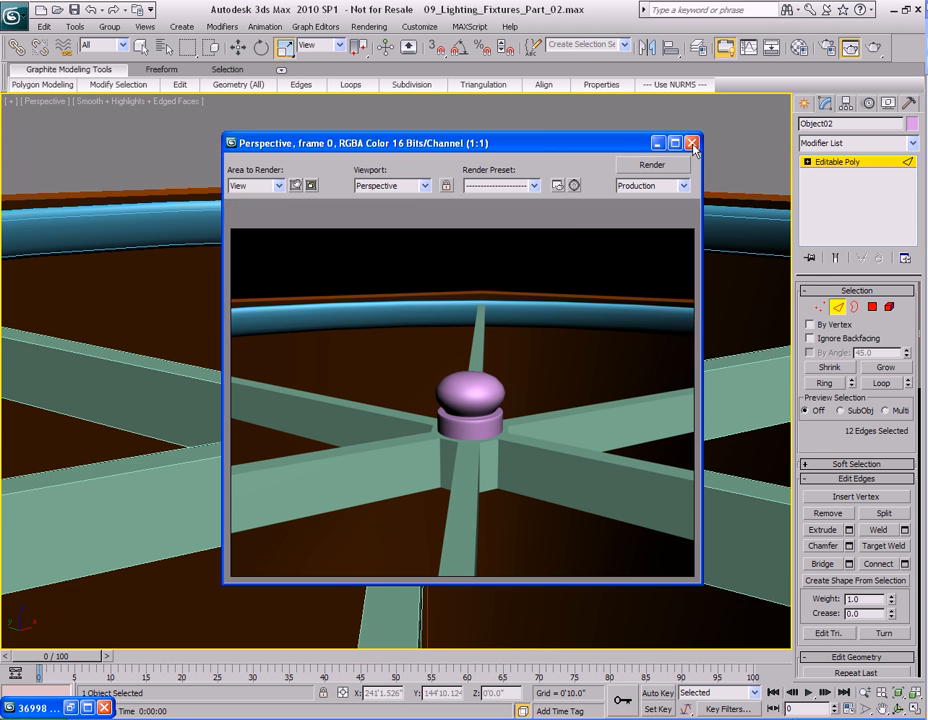
{"action": "left_click", "coordinate": [692, 144]}
{"action": "middle_click_drag", "start_coordinate": [460, 330], "coordinate": [472, 393], "text": "alt"}
{"action": "key", "text": "2"}
{"action": "scroll", "coordinate": [458, 368], "scroll_direction": "up", "scroll_amount": 2}
{"action": "scroll", "coordinate": [460, 374], "scroll_direction": "down", "scroll_amount": 6}
{"action": "scroll", "coordinate": [460, 374], "scroll_direction": "down", "scroll_amount": 4}
{"action": "key", "text": "q"}
{"action": "key", "text": "shift+q"}
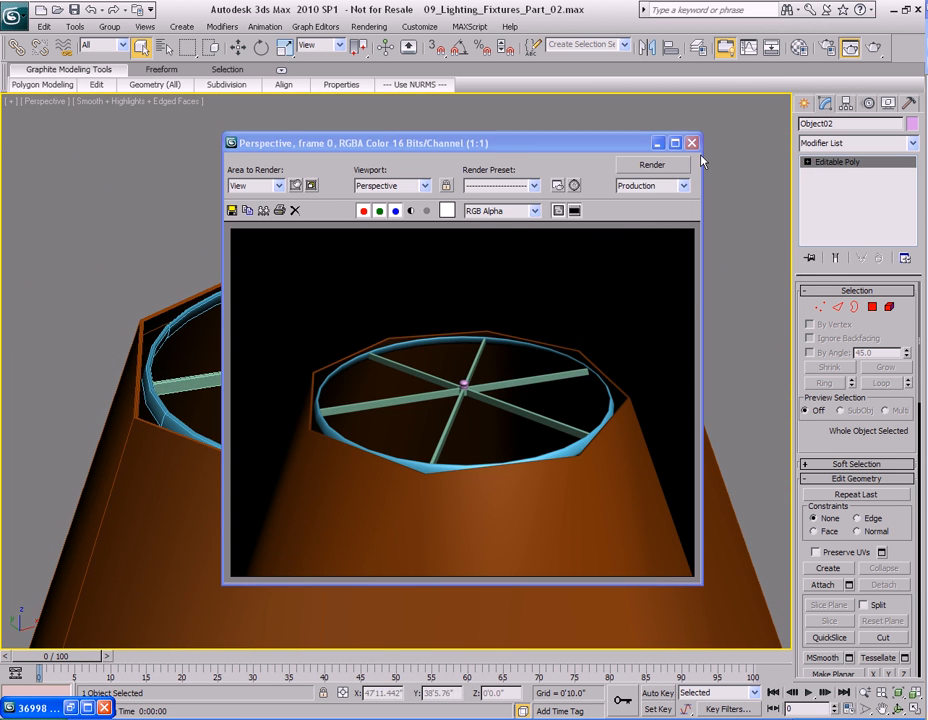
{"action": "left_click", "coordinate": [696, 147]}
Select the spokes object, switch off its smoothing and make it see-through.
{"action": "scroll", "coordinate": [435, 315], "scroll_direction": "up", "scroll_amount": 8}
{"action": "left_click", "coordinate": [455, 311]}
{"action": "right_click", "coordinate": [491, 388]}
{"action": "middle_click_drag", "start_coordinate": [456, 311], "coordinate": [452, 396], "text": "alt"}
{"action": "left_click", "coordinate": [464, 229]}
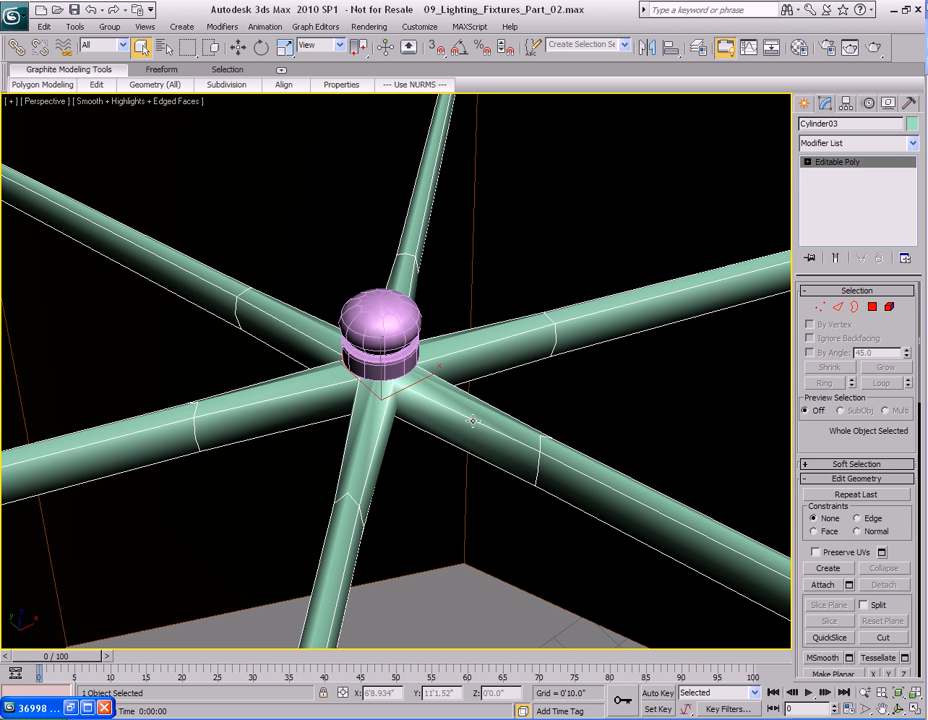
{"action": "right_click", "coordinate": [505, 348]}
{"action": "left_click", "coordinate": [413, 190]}
{"action": "middle_click_drag", "start_coordinate": [487, 311], "coordinate": [543, 354], "text": "alt"}
{"action": "left_click_drag", "start_coordinate": [538, 280], "coordinate": [562, 380]}
{"action": "key", "text": "alt+x"}
Select the spokes' lengthwise edges and connect them with one segment at a slide of -99 near the hub.
{"action": "left_click_drag", "start_coordinate": [573, 490], "coordinate": [489, 574], "text": "ctrl"}
{"action": "left_click_drag", "start_coordinate": [318, 530], "coordinate": [396, 558], "text": "ctrl"}
{"action": "left_click_drag", "start_coordinate": [254, 487], "coordinate": [255, 488], "text": "ctrl"}
{"action": "left_click_drag", "start_coordinate": [250, 231], "coordinate": [268, 325], "text": "ctrl"}
{"action": "left_click_drag", "start_coordinate": [342, 186], "coordinate": [571, 243], "text": "ctrl"}
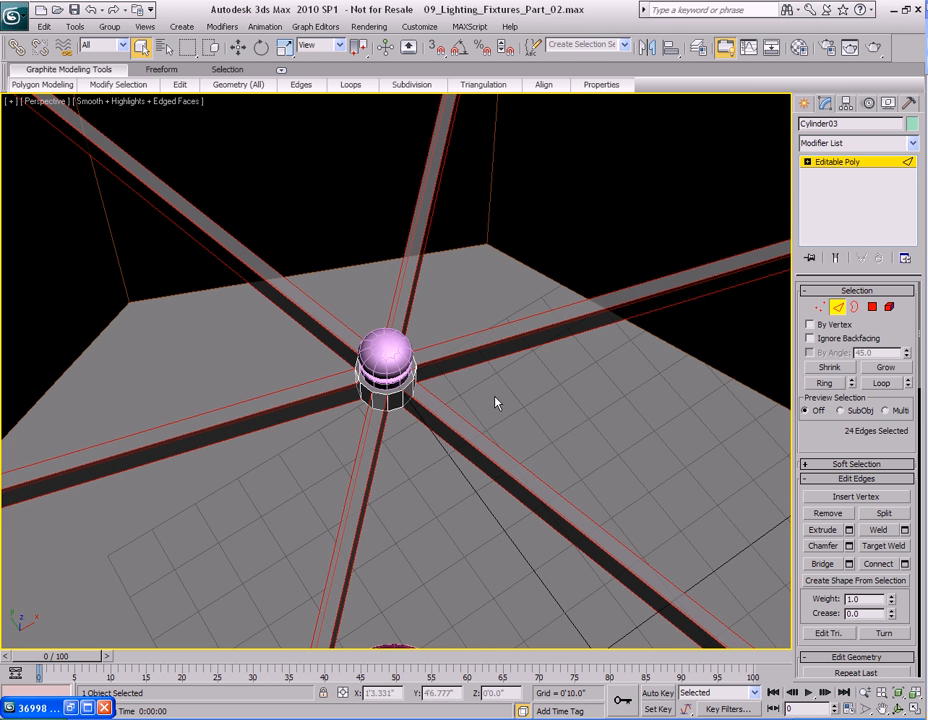
{"action": "right_click", "coordinate": [506, 332]}
{"action": "left_click", "coordinate": [432, 382]}
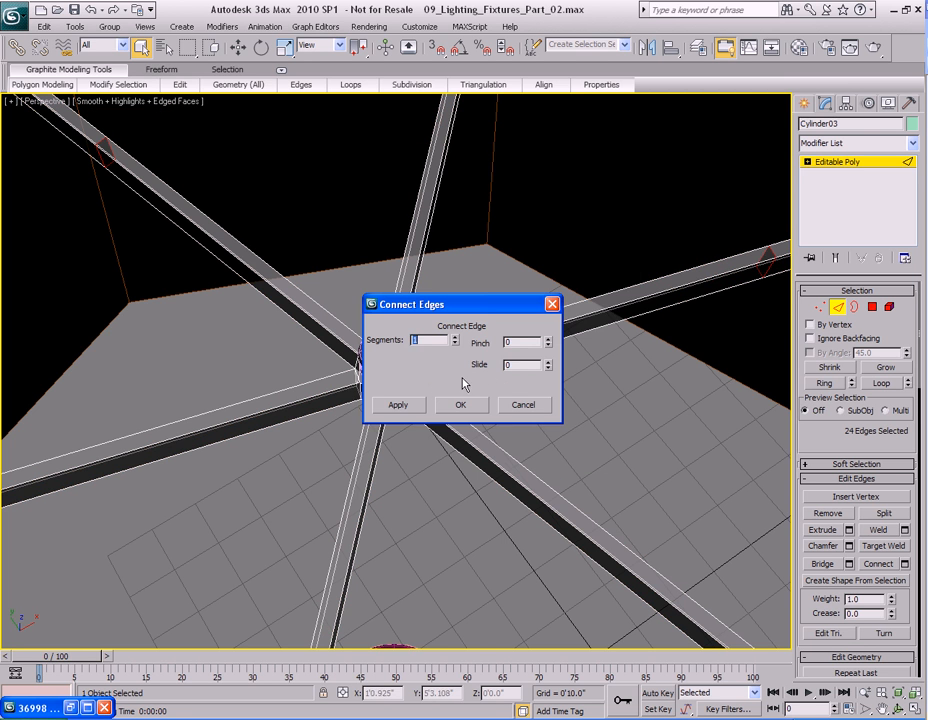
{"action": "left_click_drag", "start_coordinate": [449, 312], "coordinate": [645, 293]}
{"action": "scroll", "coordinate": [436, 444], "scroll_direction": "up", "scroll_amount": 6}
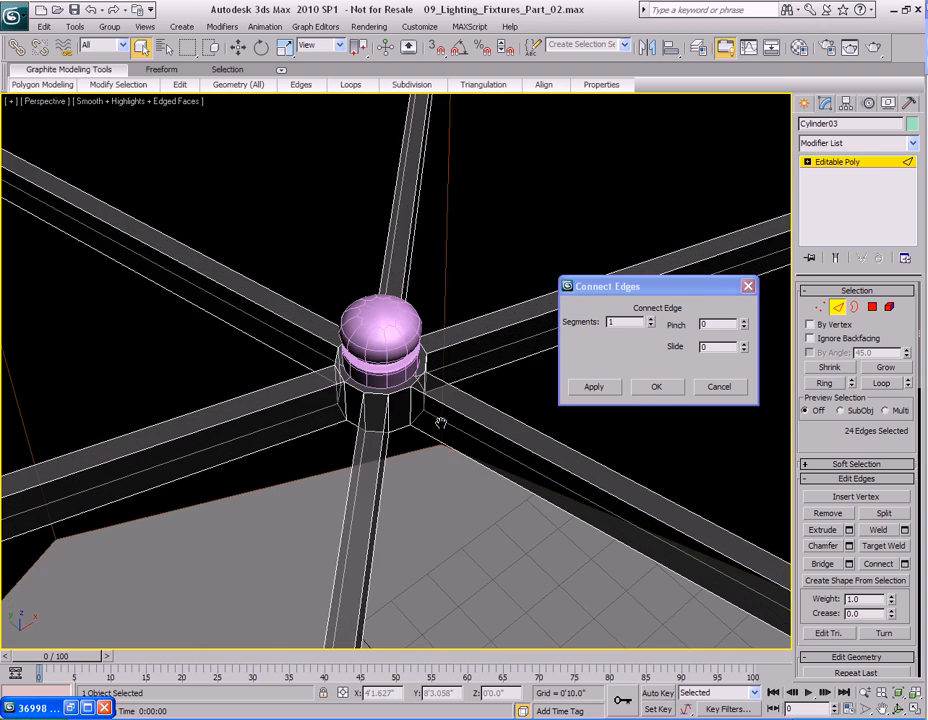
{"action": "middle_click_drag", "start_coordinate": [491, 499], "coordinate": [408, 425]}
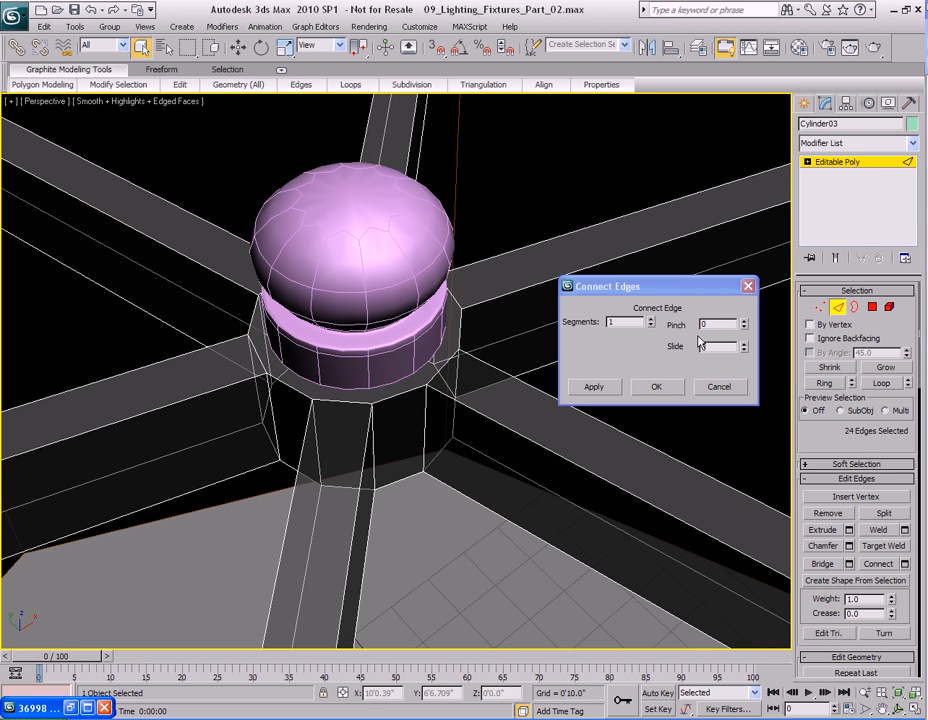
{"action": "left_click_drag", "start_coordinate": [743, 350], "coordinate": [739, 507]}
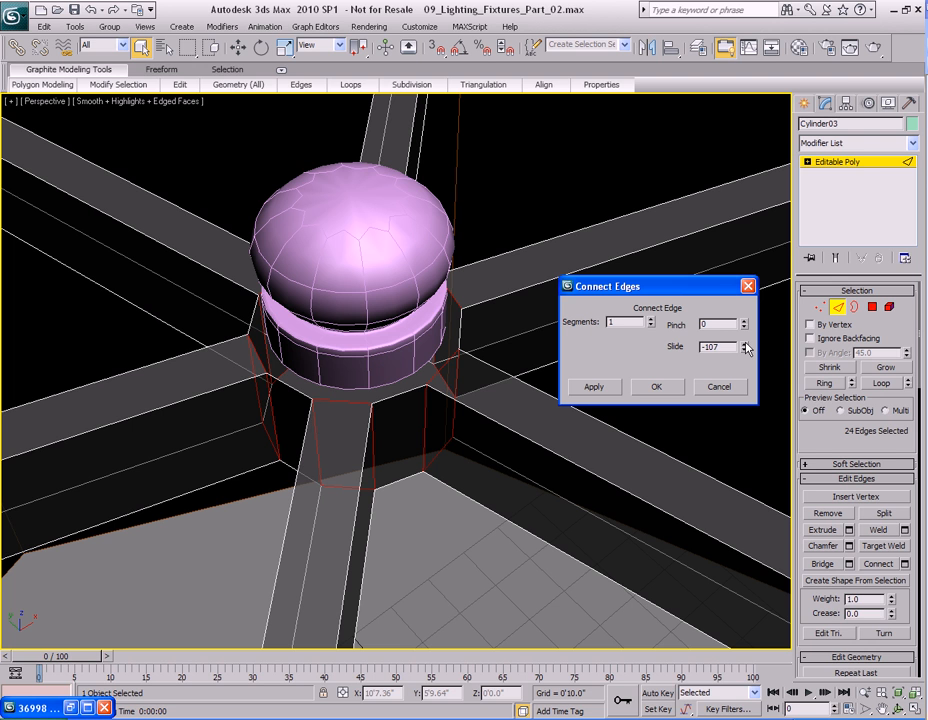
{"action": "left_click_drag", "start_coordinate": [745, 337], "coordinate": [745, 332]}
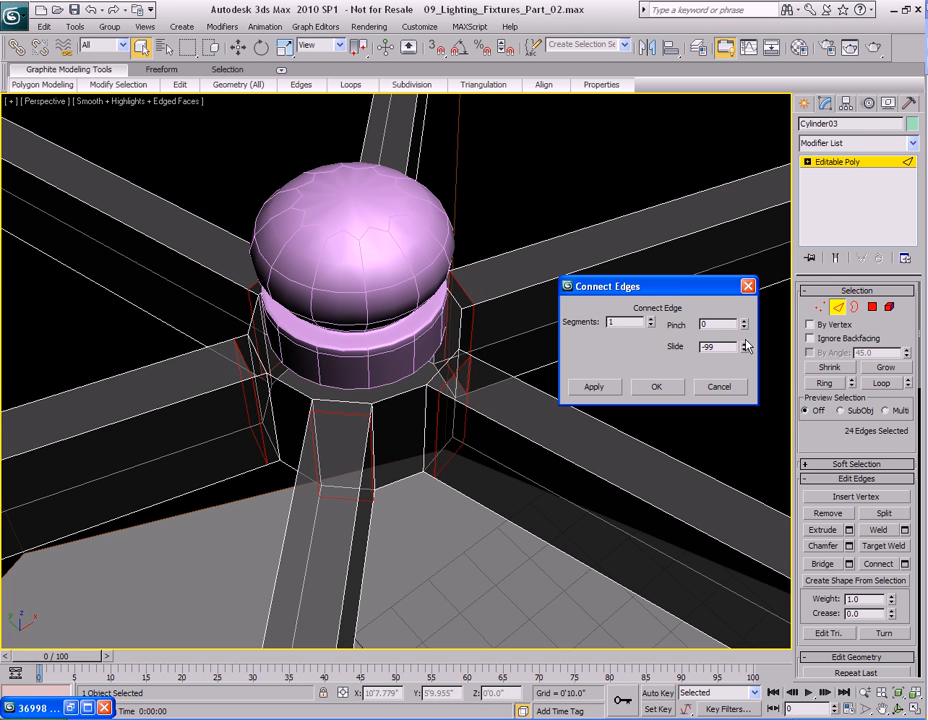
{"action": "left_click", "coordinate": [646, 389]}
Try to slide the new edge loops with Move using local coordinates and no constraint.
{"action": "mouse_move", "coordinate": [549, 396]}
{"action": "middle_mouse_down"}
{"action": "mouse_move", "coordinate": [565, 410]}
{"action": "mouse_move", "coordinate": [523, 401]}
{"action": "mouse_move", "coordinate": [553, 402]}
{"action": "middle_mouse_up"}
{"action": "key", "text": "w"}
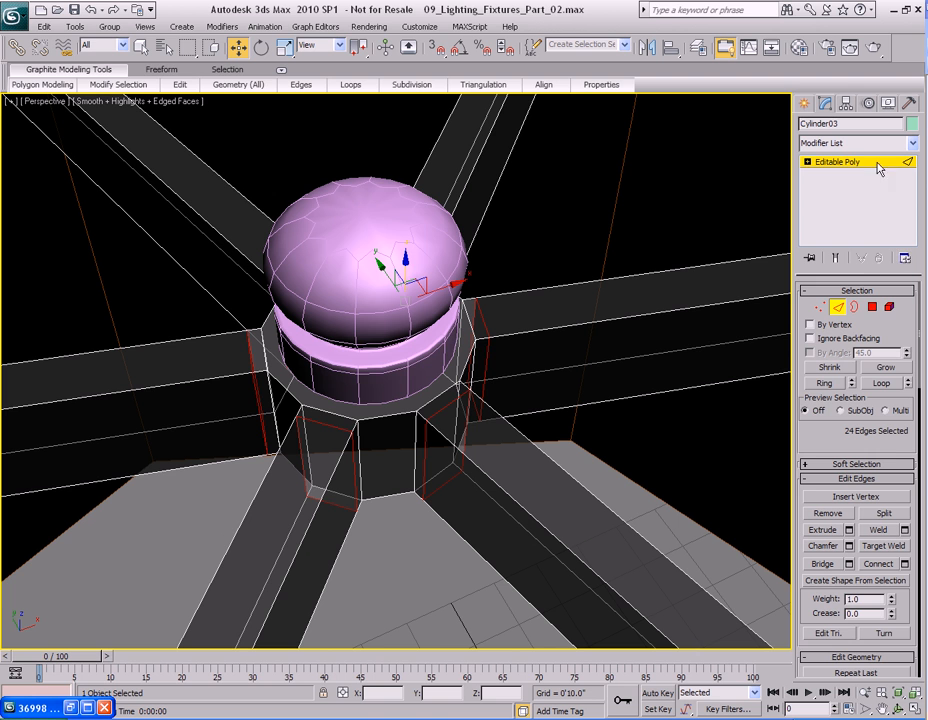
{"action": "scroll", "coordinate": [884, 448], "scroll_direction": "down", "scroll_amount": 5}
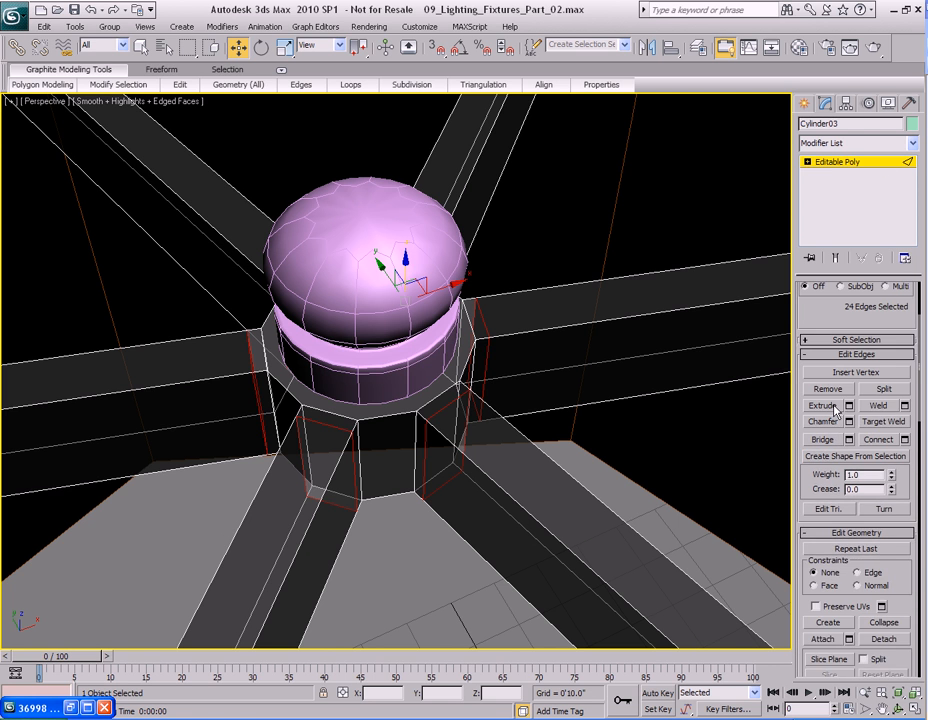
{"action": "scroll", "coordinate": [833, 406], "scroll_direction": "down", "scroll_amount": 3}
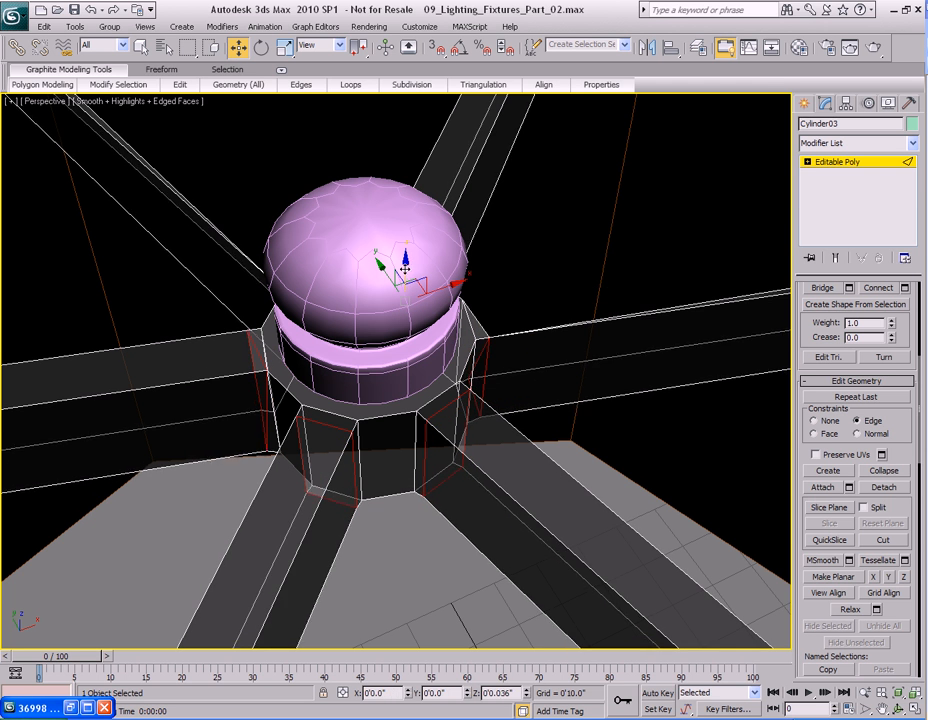
{"action": "right_click", "coordinate": [443, 336]}
{"action": "left_click", "coordinate": [464, 331]}
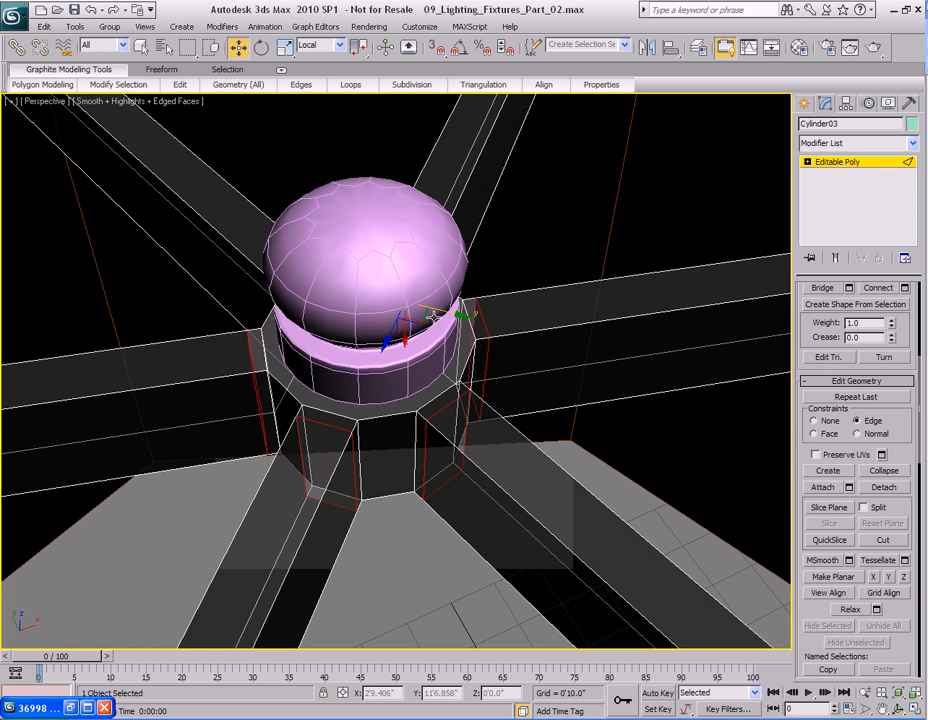
{"action": "left_click_drag", "start_coordinate": [391, 338], "coordinate": [390, 341]}
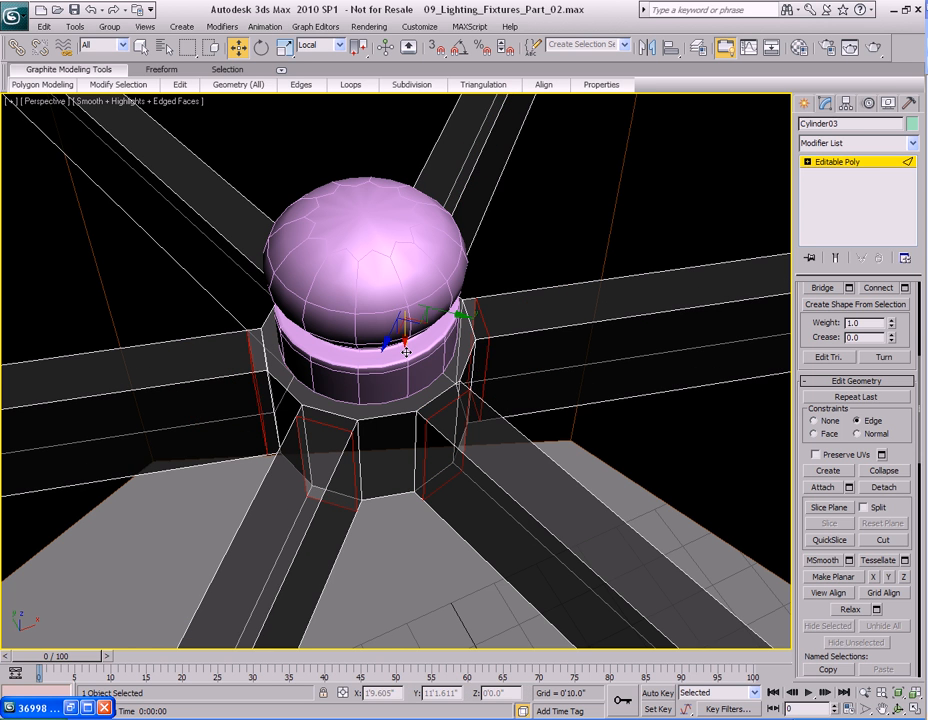
{"action": "left_click", "coordinate": [832, 422]}
{"action": "scroll", "coordinate": [903, 427], "scroll_direction": "up", "scroll_amount": 5}
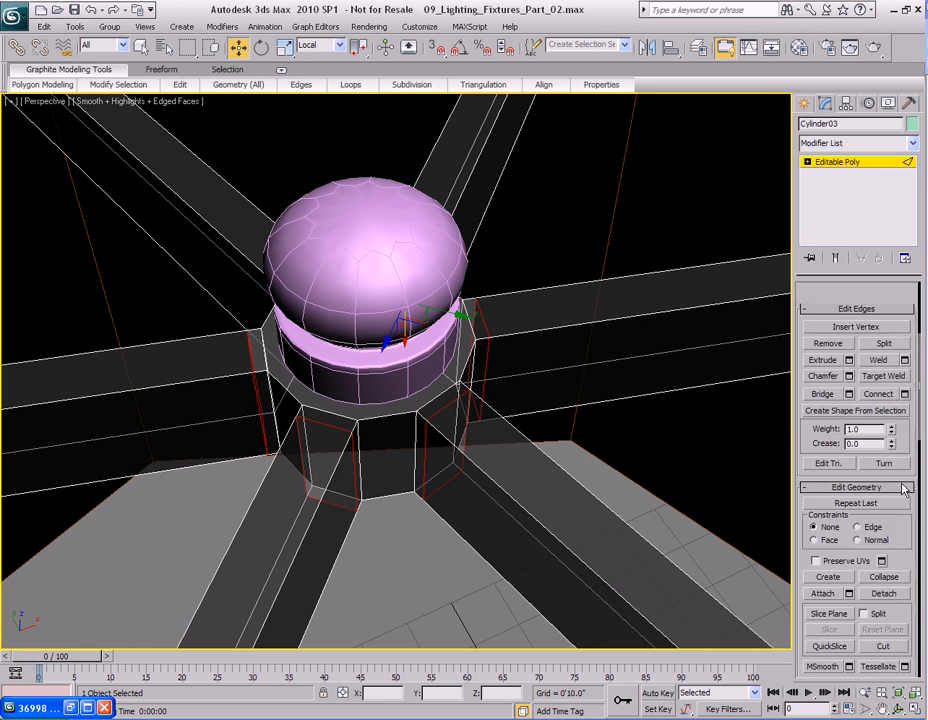
{"action": "right_click", "coordinate": [531, 352], "text": "alt"}
{"action": "left_click", "coordinate": [542, 285]}
{"action": "key", "text": "q"}
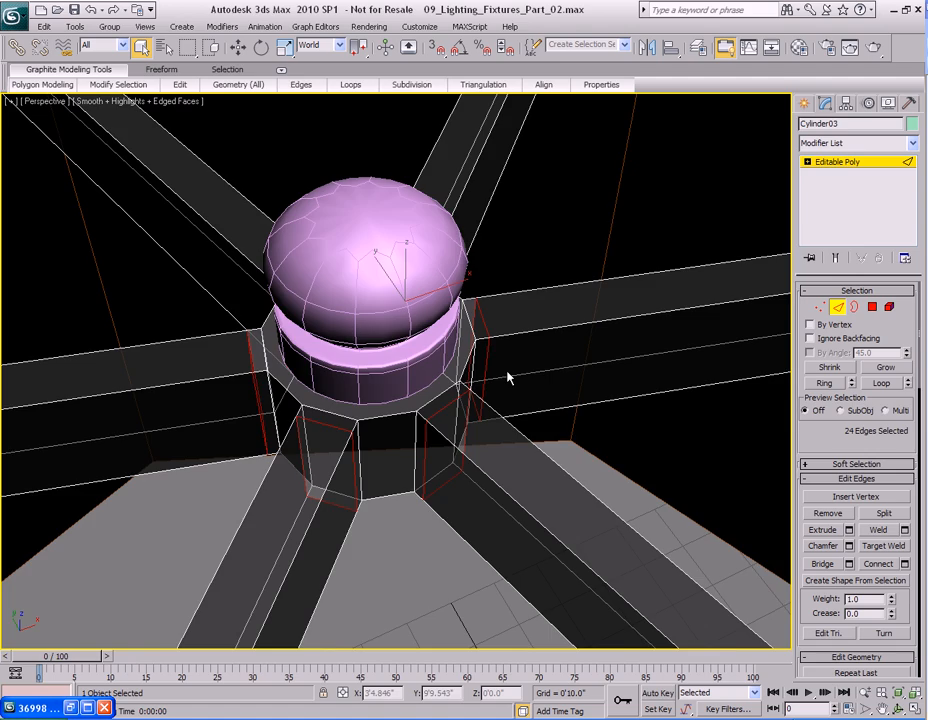
Chamfer the new edge loops on the spokes by a small amount.
{"action": "scroll", "coordinate": [498, 378], "scroll_direction": "down", "scroll_amount": 6}
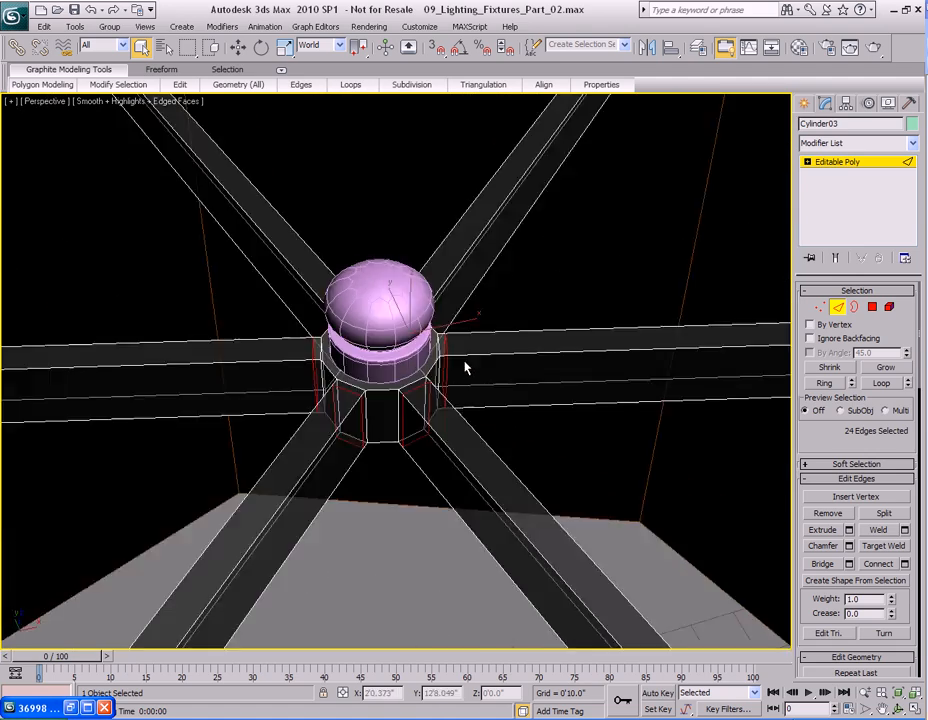
{"action": "scroll", "coordinate": [505, 371], "scroll_direction": "up", "scroll_amount": 6}
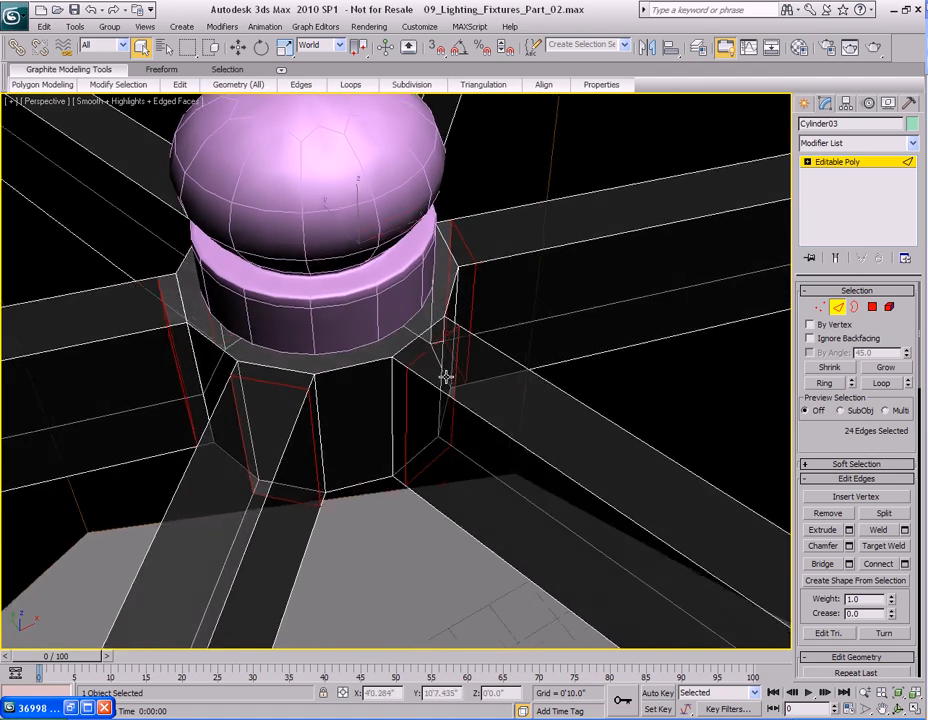
{"action": "right_click", "coordinate": [490, 291]}
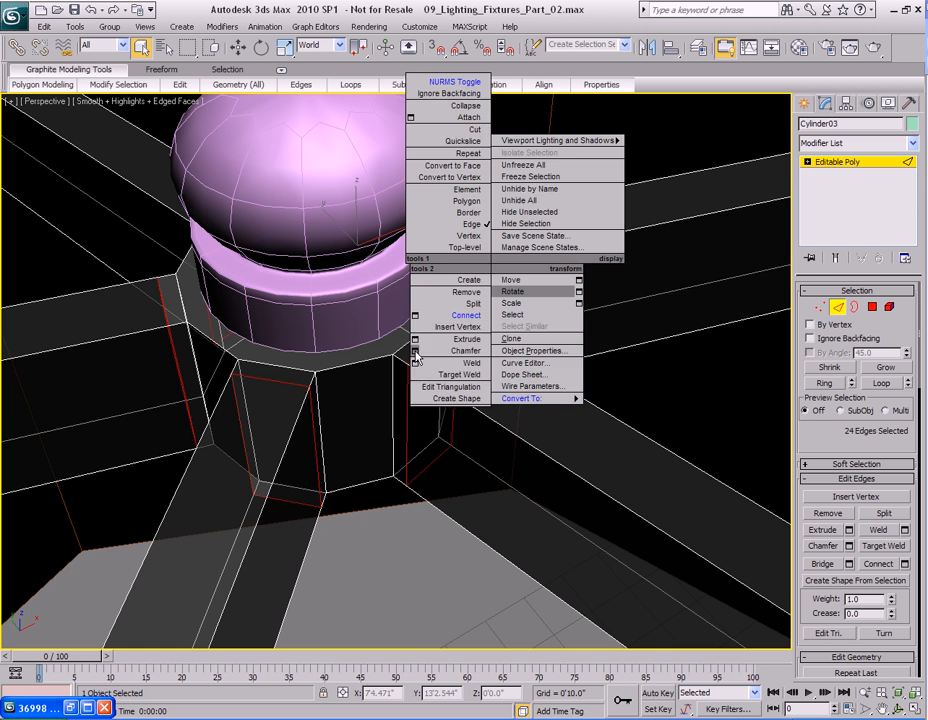
{"action": "left_click", "coordinate": [414, 352]}
{"action": "left_click_drag", "start_coordinate": [459, 326], "coordinate": [606, 285]}
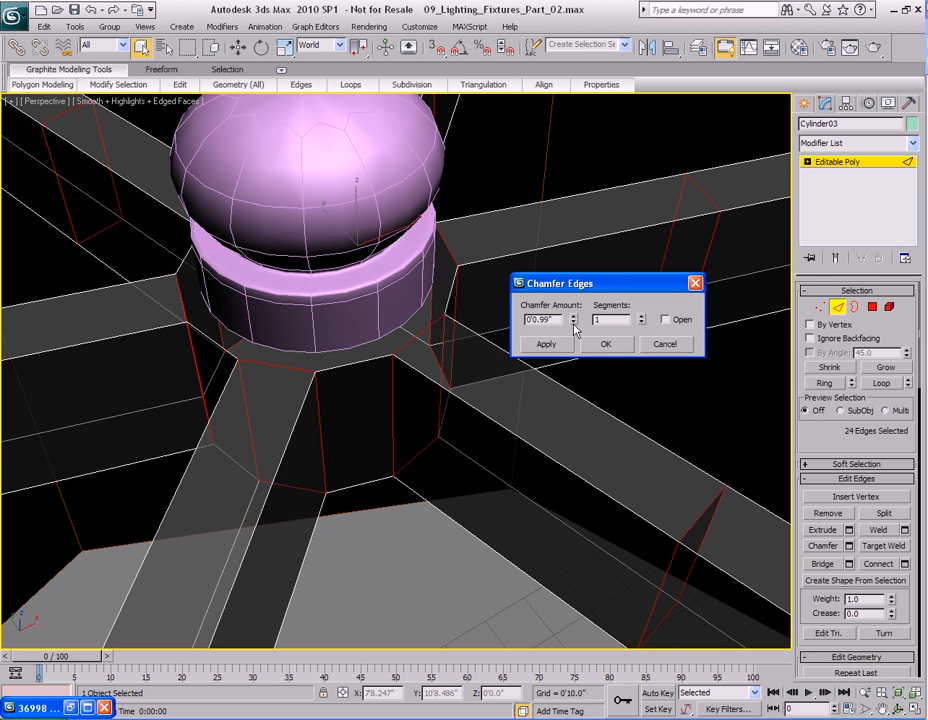
{"action": "left_click_drag", "start_coordinate": [575, 322], "coordinate": [571, 395]}
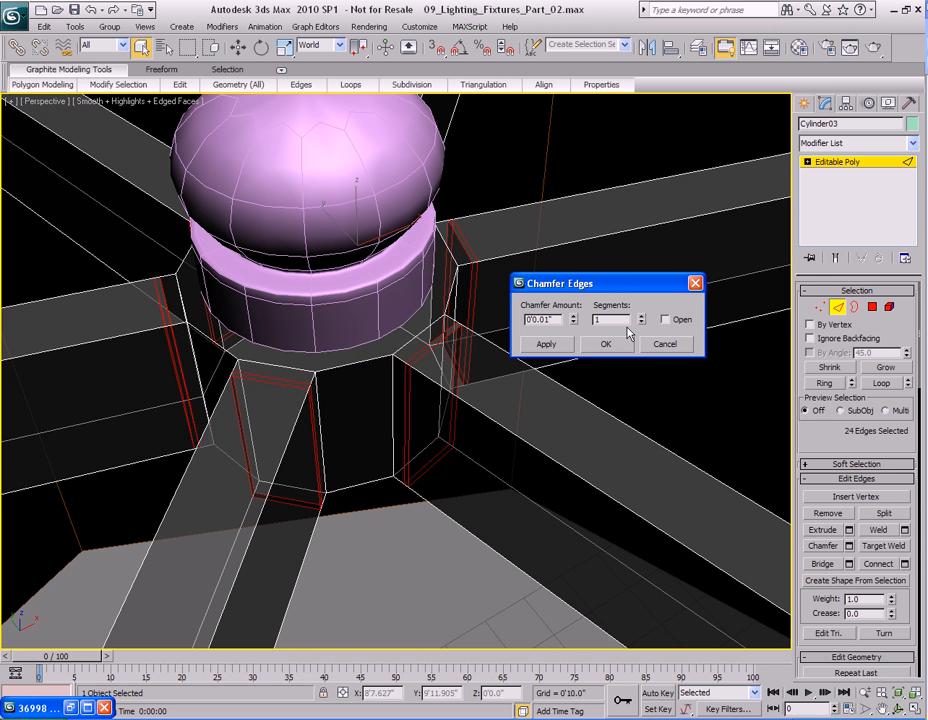
{"action": "left_click", "coordinate": [573, 317]}
{"action": "left_click", "coordinate": [605, 344]}
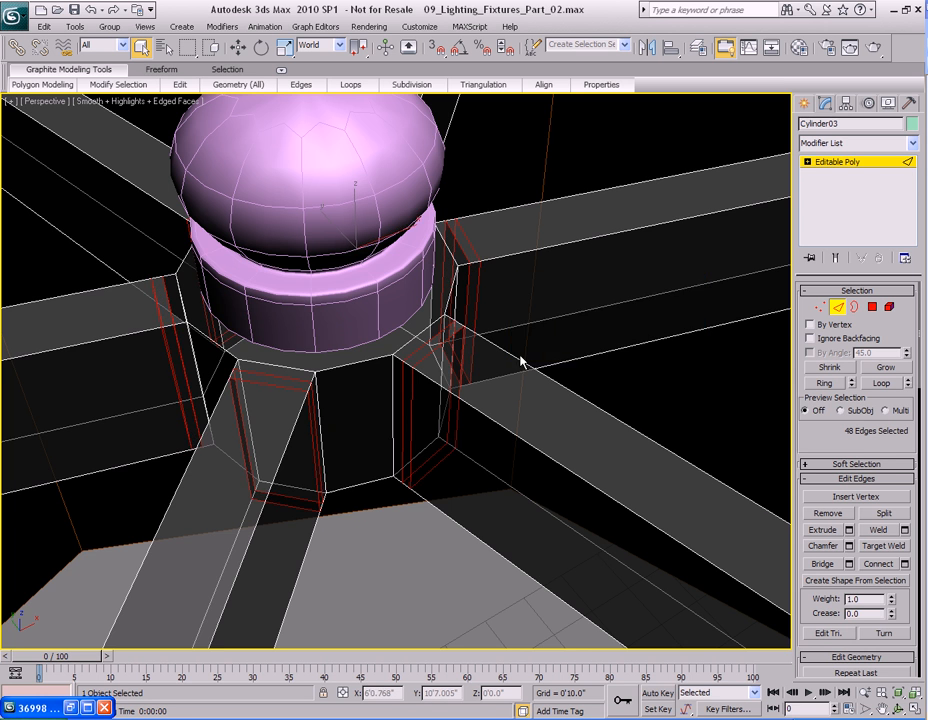
Turn on NURMS smoothing for the spokes.
{"action": "scroll", "coordinate": [510, 352], "scroll_direction": "down", "scroll_amount": 4}
{"action": "right_click", "coordinate": [488, 343]}
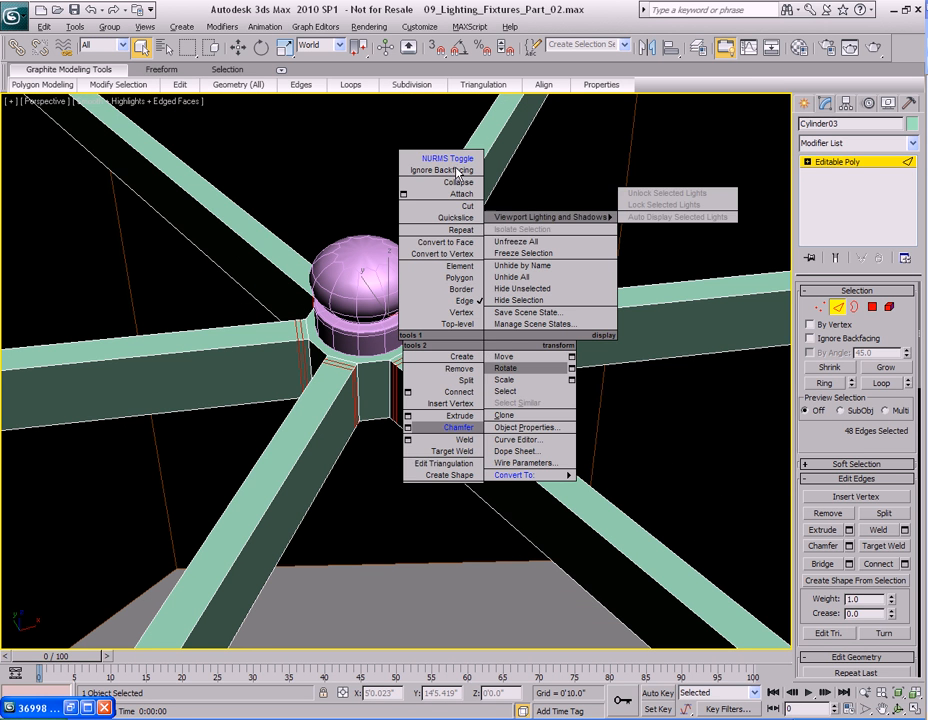
{"action": "left_click", "coordinate": [455, 158]}
{"action": "right_click", "coordinate": [520, 392]}
{"action": "left_click", "coordinate": [478, 199]}
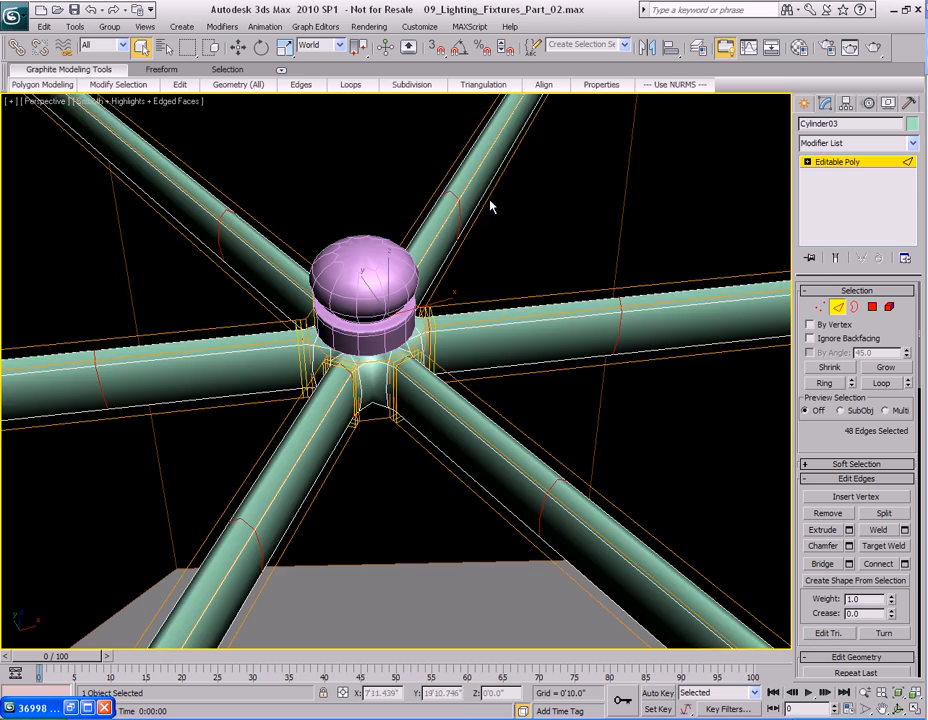
Render a preview of the lamp and inspect the spokes inside the shade from different angles.
{"action": "scroll", "coordinate": [489, 325], "scroll_direction": "down", "scroll_amount": 5}
{"action": "scroll", "coordinate": [495, 355], "scroll_direction": "down", "scroll_amount": 4}
{"action": "key", "text": "shift+q"}
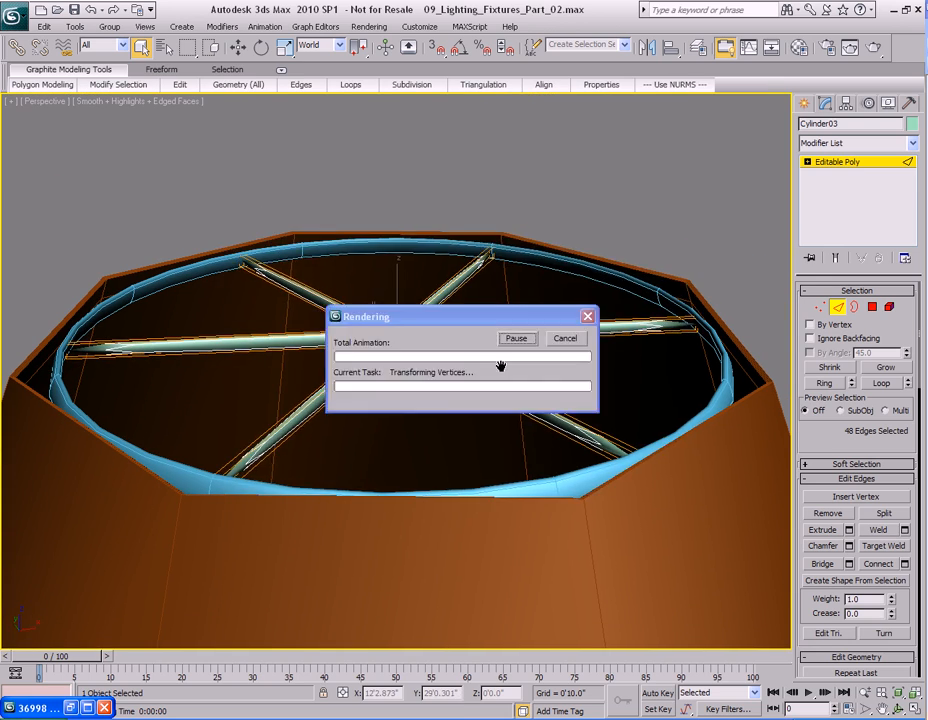
{"action": "left_click", "coordinate": [691, 143]}
{"action": "scroll", "coordinate": [524, 331], "scroll_direction": "up", "scroll_amount": 6}
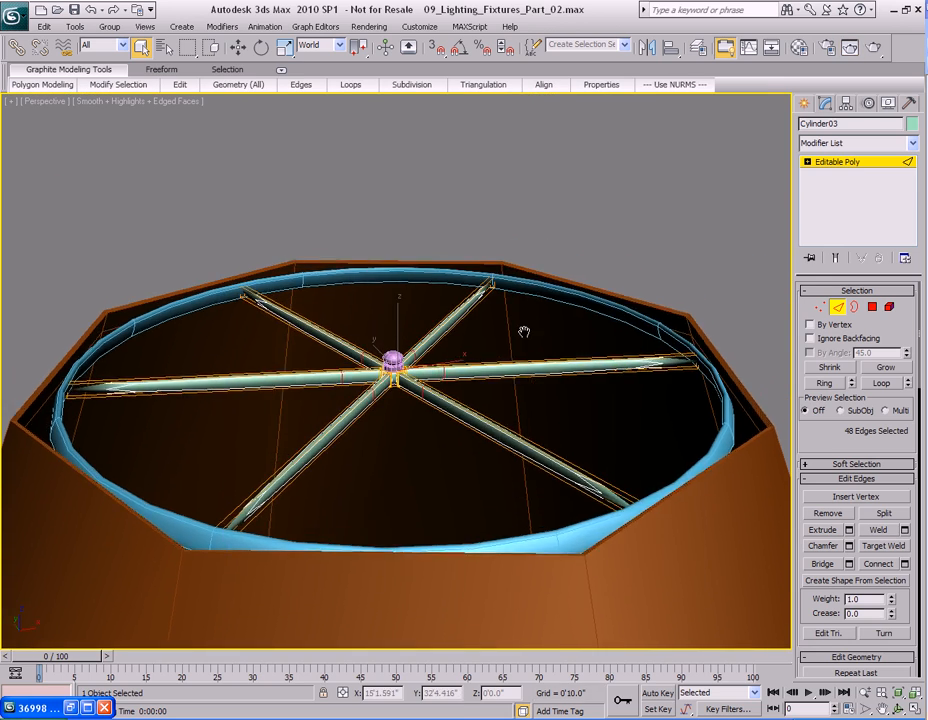
{"action": "key", "text": "4"}
{"action": "scroll", "coordinate": [534, 389], "scroll_direction": "down", "scroll_amount": 5}
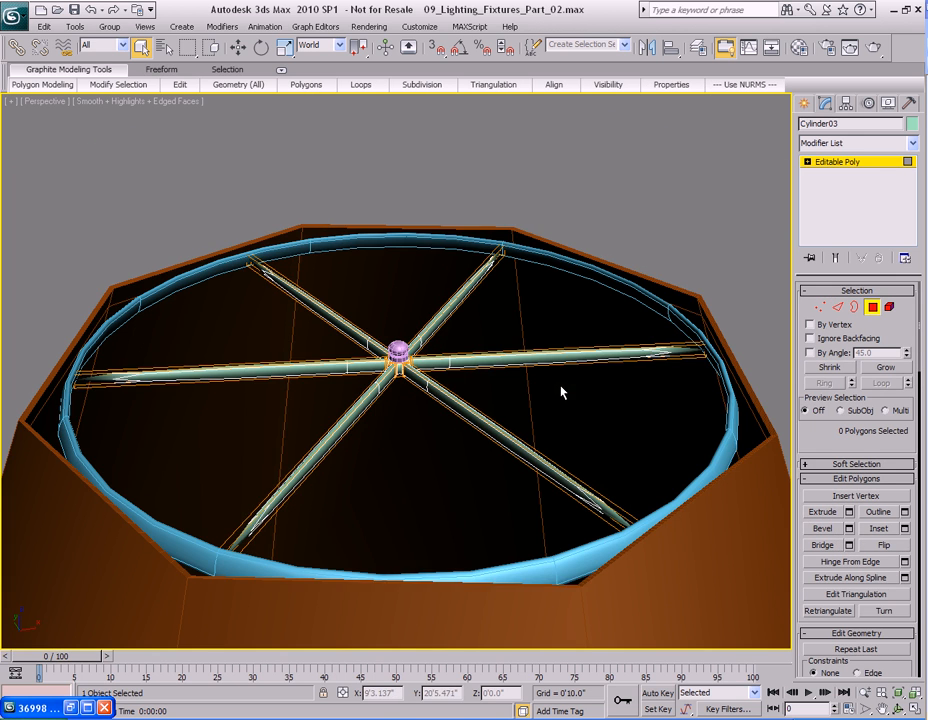
{"action": "middle_click_drag", "start_coordinate": [561, 389], "coordinate": [547, 375]}
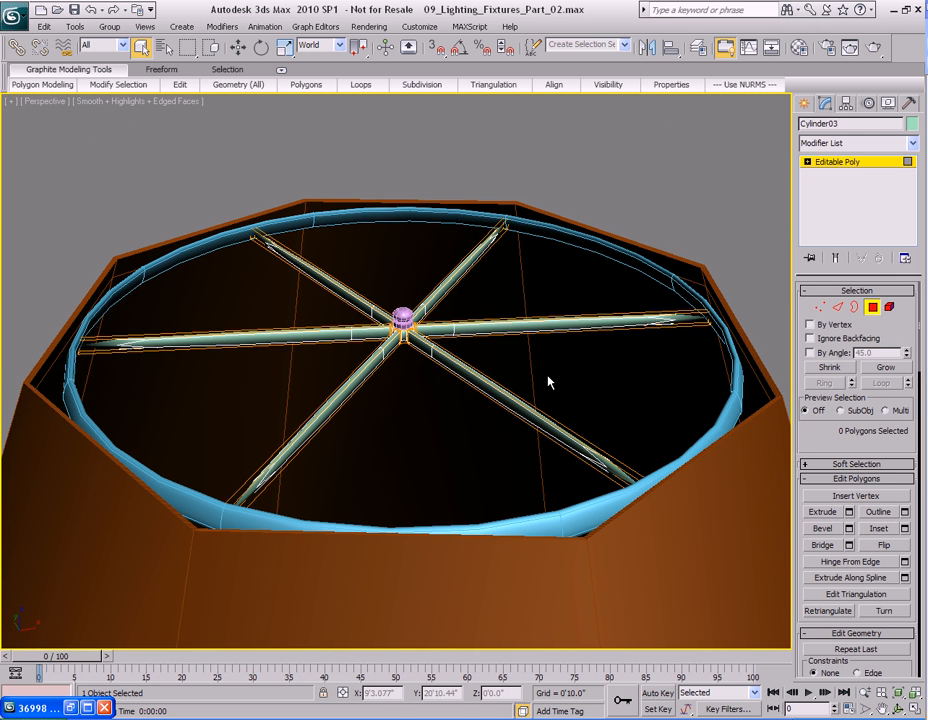
{"action": "middle_click_drag", "start_coordinate": [447, 394], "coordinate": [491, 385]}
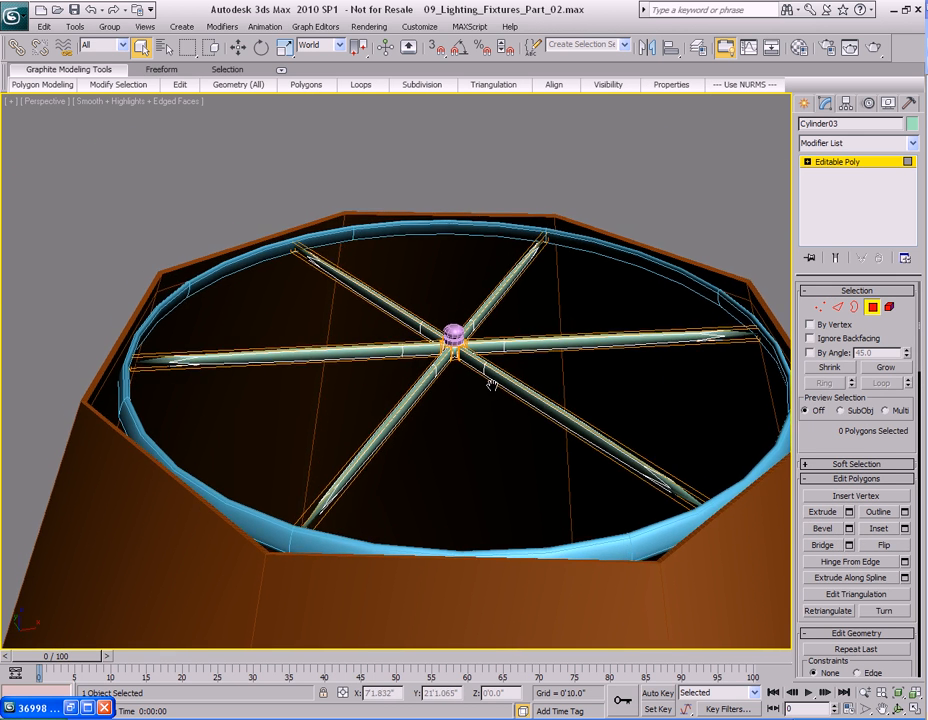
{"action": "key", "text": "4"}
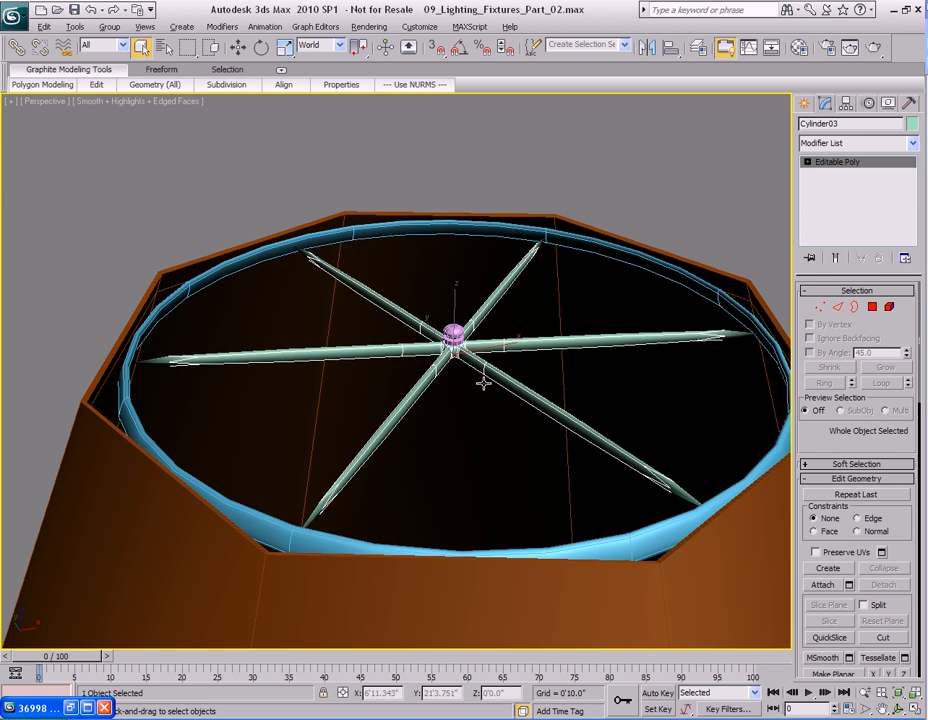
Isolate the spokes, turn off their NURMS smoothing, and exit isolation mode.
{"action": "key", "text": "alt+q"}
{"action": "scroll", "coordinate": [483, 383], "scroll_direction": "up", "scroll_amount": 5}
{"action": "right_click", "coordinate": [477, 386]}
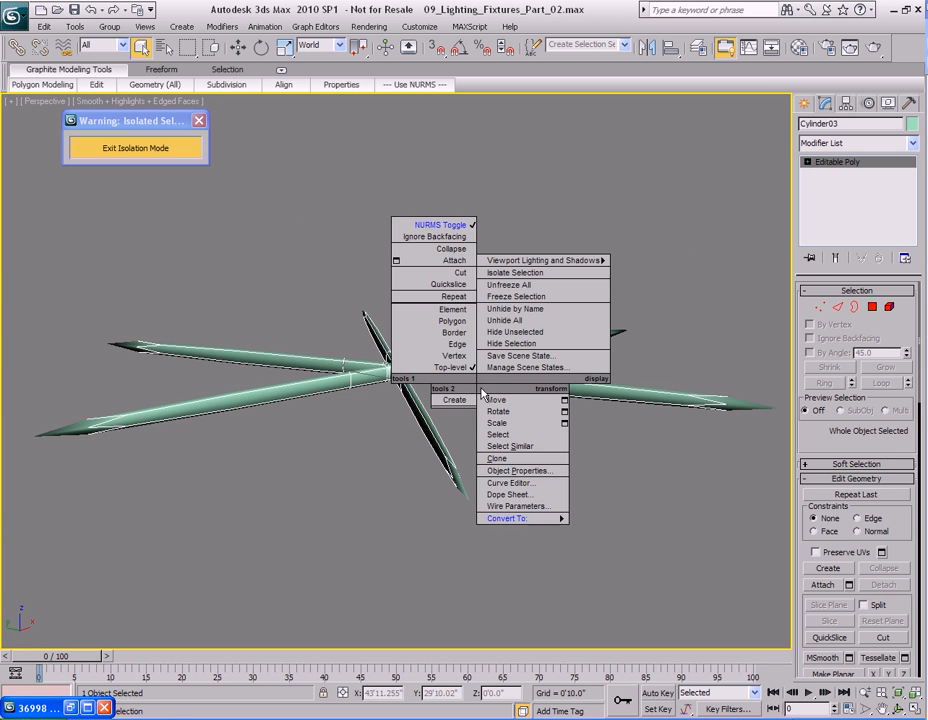
{"action": "left_click", "coordinate": [458, 226]}
{"action": "key", "text": "4"}
{"action": "middle_click_drag", "start_coordinate": [559, 425], "coordinate": [216, 194], "text": "alt"}
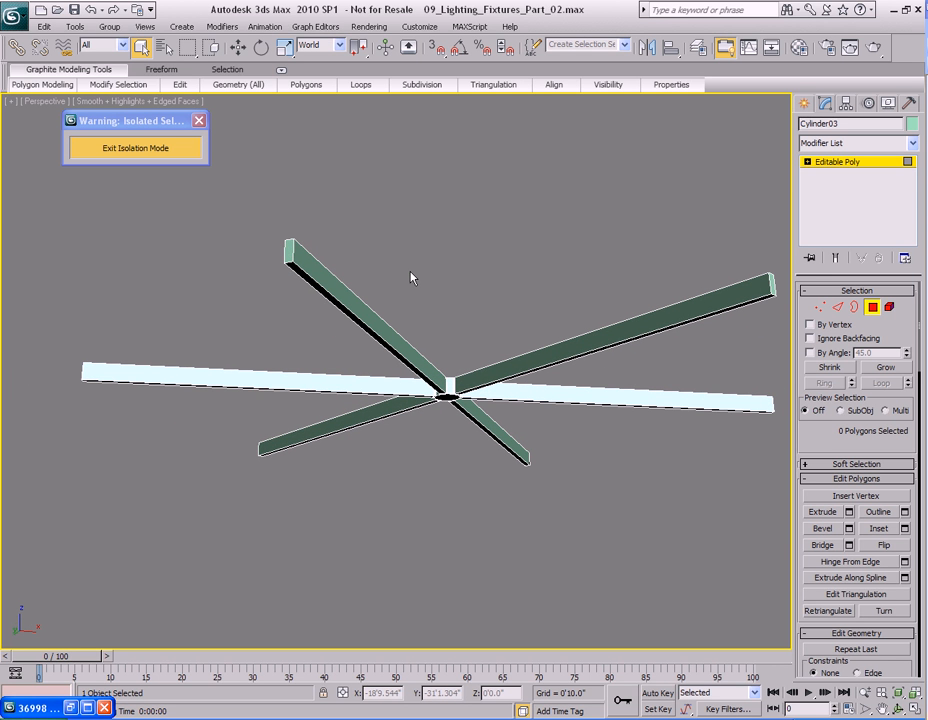
{"action": "middle_click_drag", "start_coordinate": [373, 357], "coordinate": [386, 392], "text": "alt"}
{"action": "left_click", "coordinate": [160, 149]}
Select a ring of the lampshade's side edges and connect them with one segment at a slide of -96.
{"action": "middle_click_drag", "start_coordinate": [500, 388], "coordinate": [437, 362], "text": "alt"}
{"action": "key", "text": "z"}
{"action": "key", "text": "4"}
{"action": "scroll", "coordinate": [439, 429], "scroll_direction": "up", "scroll_amount": 3}
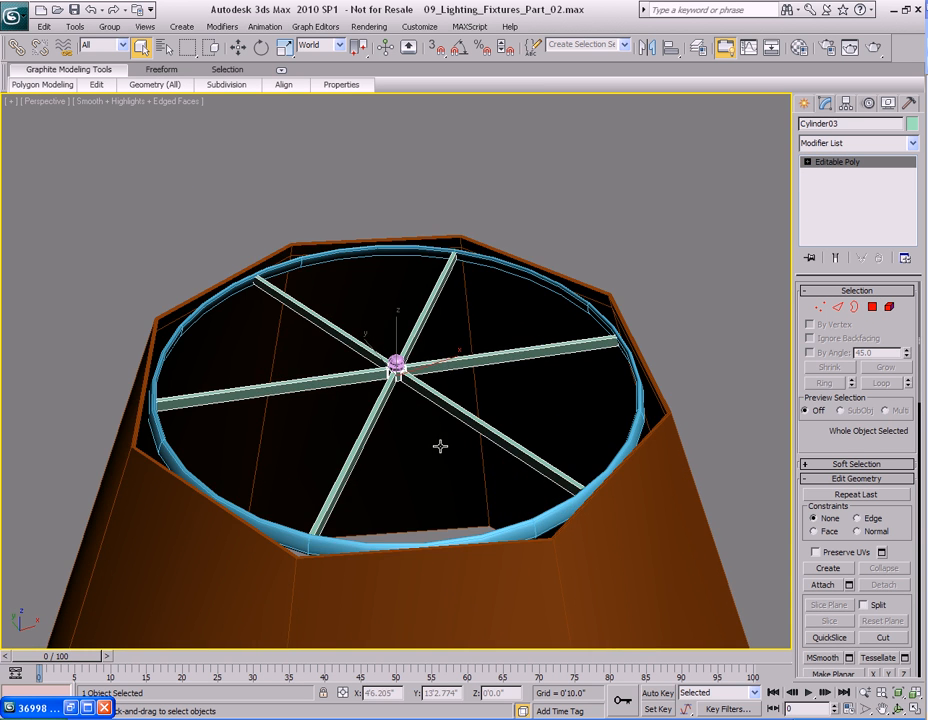
{"action": "scroll", "coordinate": [439, 429], "scroll_direction": "down", "scroll_amount": 3}
{"action": "middle_click_drag", "start_coordinate": [439, 424], "coordinate": [438, 358]}
{"action": "scroll", "coordinate": [438, 359], "scroll_direction": "down", "scroll_amount": 3}
{"action": "middle_click_drag", "start_coordinate": [466, 502], "coordinate": [474, 348]}
{"action": "middle_click_drag", "start_coordinate": [495, 460], "coordinate": [508, 356], "text": "alt"}
{"action": "left_click", "coordinate": [508, 356]}
{"action": "middle_click_drag", "start_coordinate": [565, 487], "coordinate": [526, 331]}
{"action": "key", "text": "2"}
{"action": "middle_click_drag", "start_coordinate": [515, 447], "coordinate": [507, 360]}
{"action": "left_click", "coordinate": [582, 332]}
{"action": "left_click", "coordinate": [824, 383]}
{"action": "middle_click_drag", "start_coordinate": [663, 381], "coordinate": [505, 280], "text": "alt"}
{"action": "right_click", "coordinate": [503, 276]}
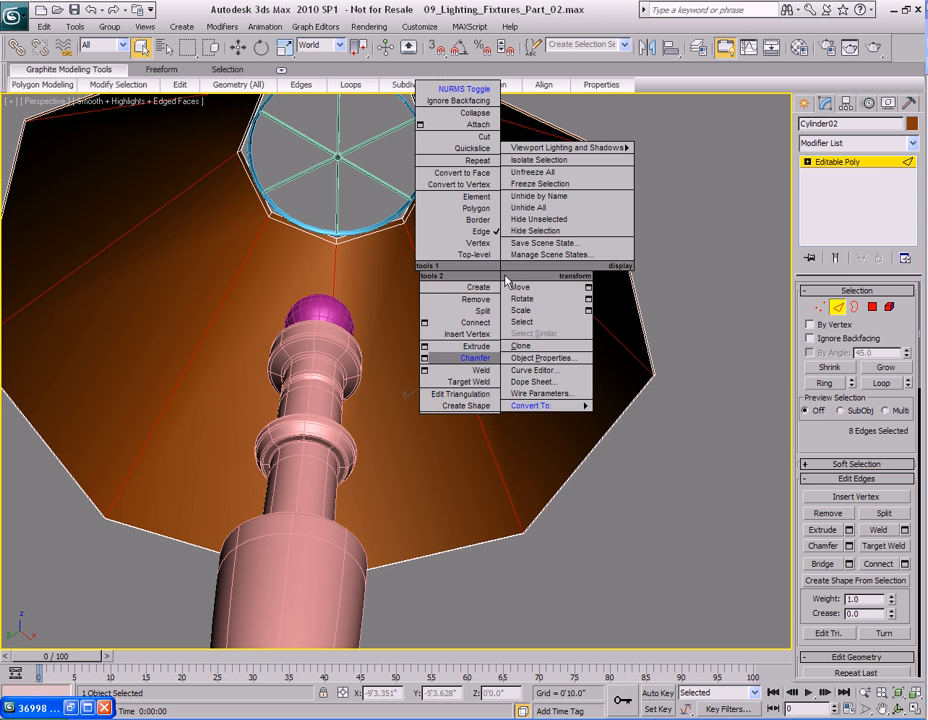
{"action": "left_click", "coordinate": [424, 322]}
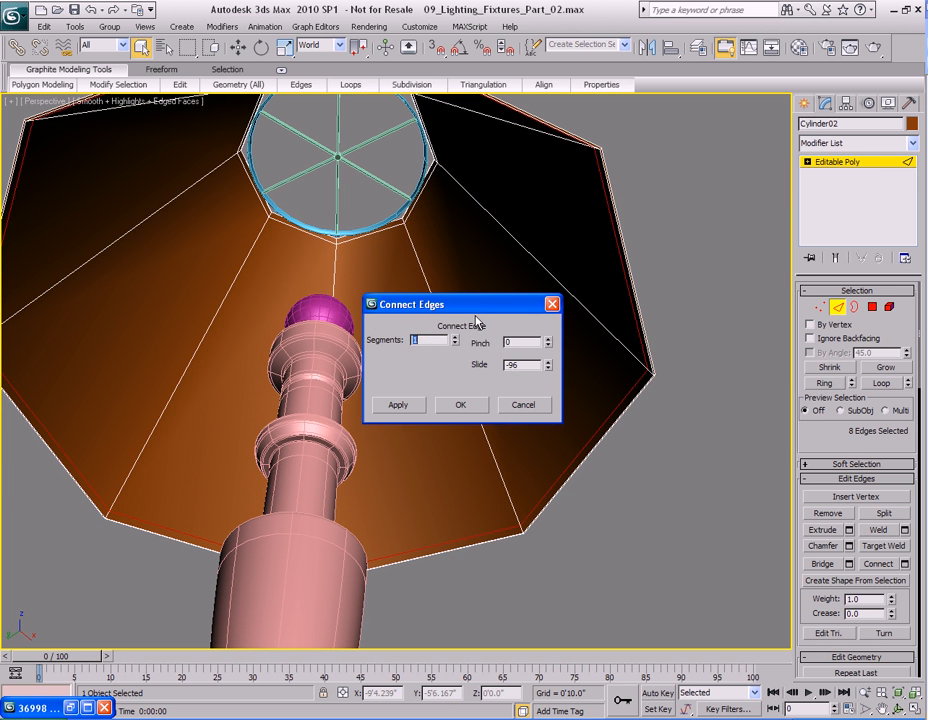
{"action": "left_click", "coordinate": [460, 405]}
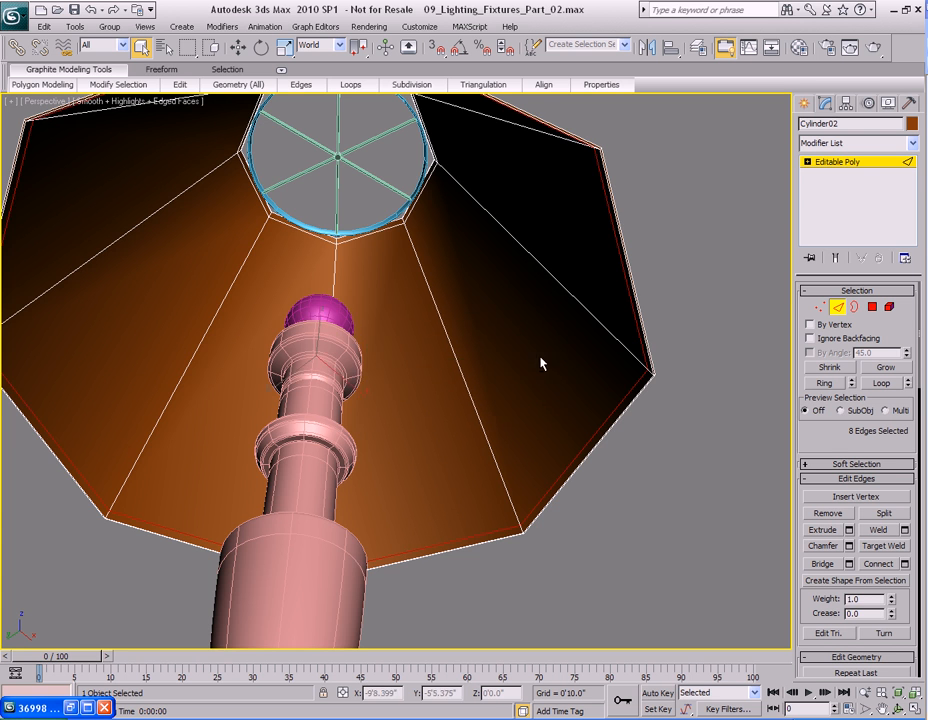
Select the eight polygons of the lampshade's bottom band and detach them as a clone.
{"action": "scroll", "coordinate": [536, 369], "scroll_direction": "up", "scroll_amount": 8}
{"action": "middle_click_drag", "start_coordinate": [645, 405], "coordinate": [505, 412]}
{"action": "key", "text": "4"}
{"action": "left_click", "coordinate": [561, 368]}
{"action": "left_click", "coordinate": [406, 494], "text": "ctrl"}
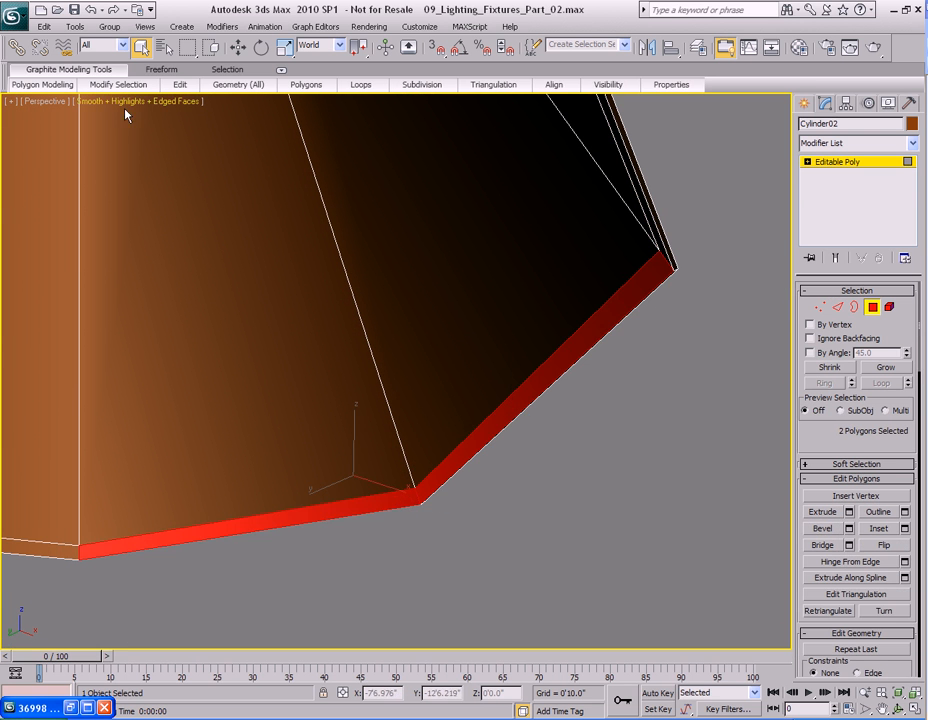
{"action": "mouse_move", "coordinate": [128, 88]}
{"action": "left_click", "coordinate": [100, 161]}
{"action": "scroll", "coordinate": [350, 331], "scroll_direction": "down", "scroll_amount": 5}
{"action": "middle_click_drag", "start_coordinate": [350, 331], "coordinate": [435, 306]}
{"action": "mouse_move", "coordinate": [238, 84]}
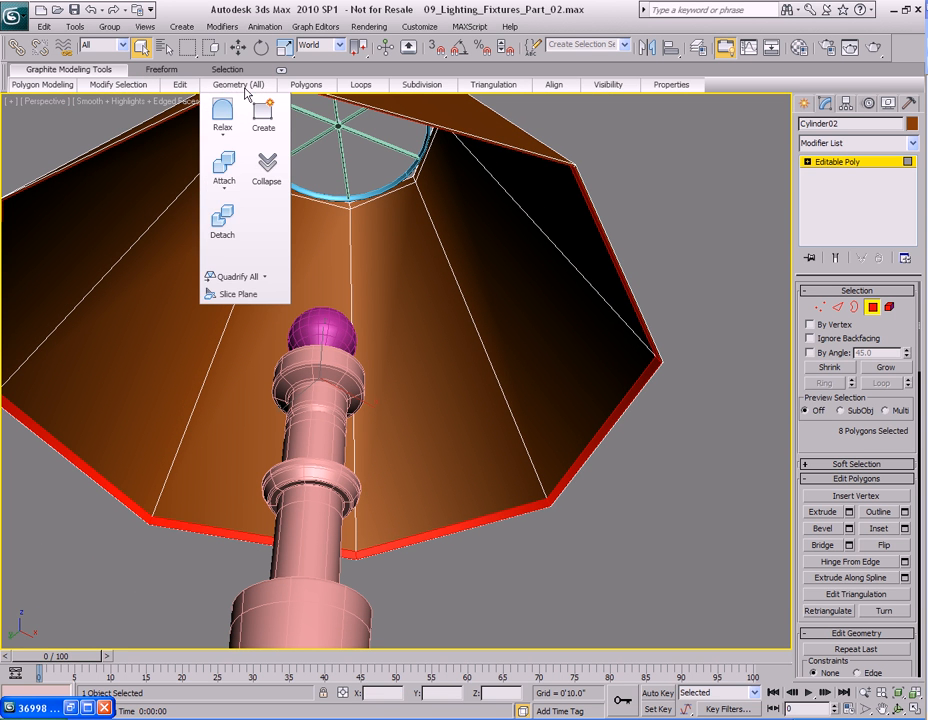
{"action": "left_click", "coordinate": [223, 226]}
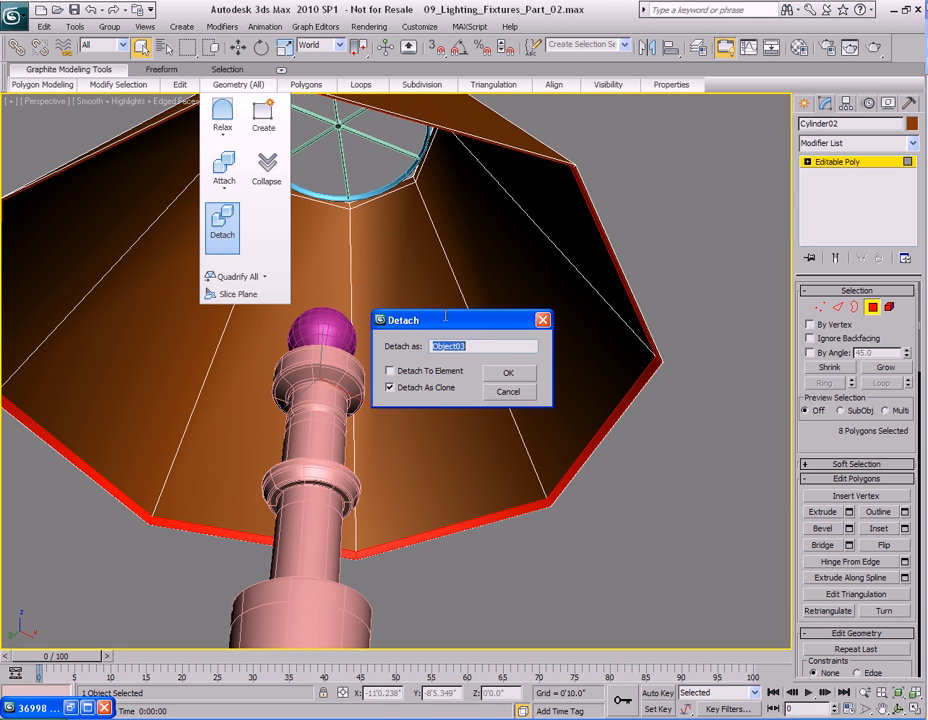
{"action": "left_click", "coordinate": [511, 376]}
Select the detached band and change its object color to light green.
{"action": "middle_click_drag", "start_coordinate": [466, 389], "coordinate": [493, 389]}
{"action": "key", "text": "4"}
{"action": "left_click", "coordinate": [660, 390]}
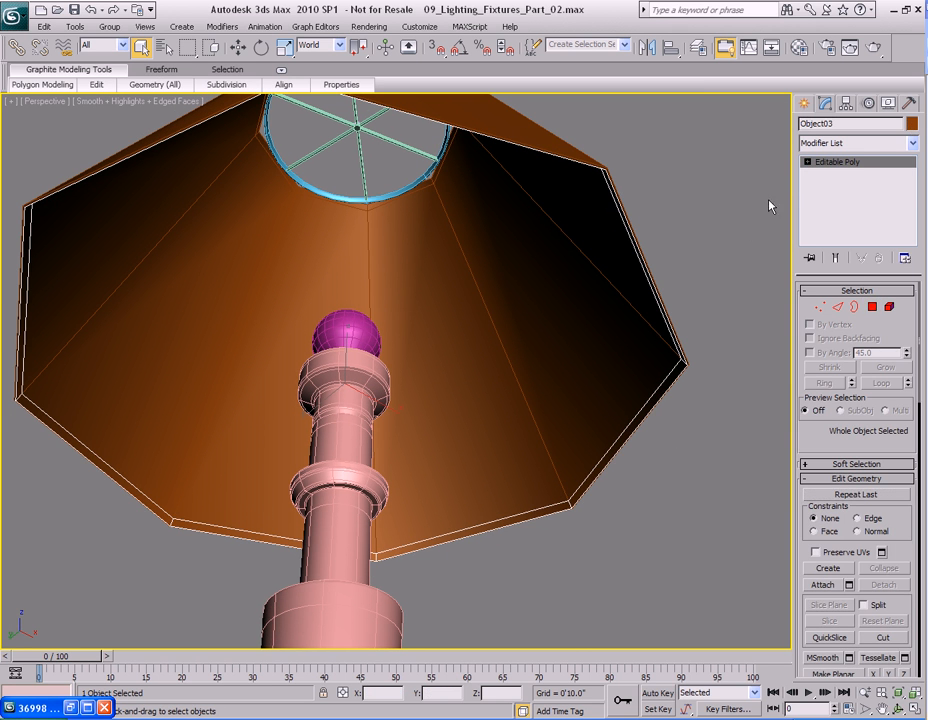
{"action": "left_click", "coordinate": [911, 123]}
{"action": "left_click", "coordinate": [451, 309]}
{"action": "left_click", "coordinate": [536, 446]}
Add a Shell modifier to the detached band and collapse its stack to an editable poly.
{"action": "middle_click_drag", "start_coordinate": [499, 397], "coordinate": [673, 251], "text": "alt"}
{"action": "left_click", "coordinate": [911, 143]}
{"action": "scroll", "coordinate": [850, 250], "scroll_direction": "down", "scroll_amount": 15}
{"action": "left_click", "coordinate": [823, 311]}
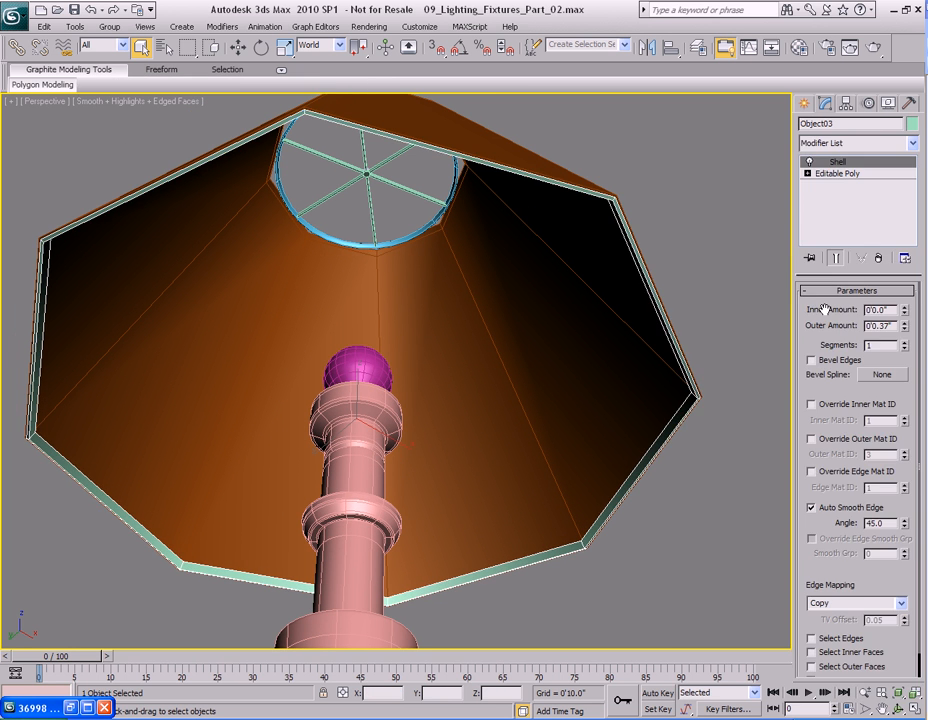
{"action": "right_click", "coordinate": [800, 195]}
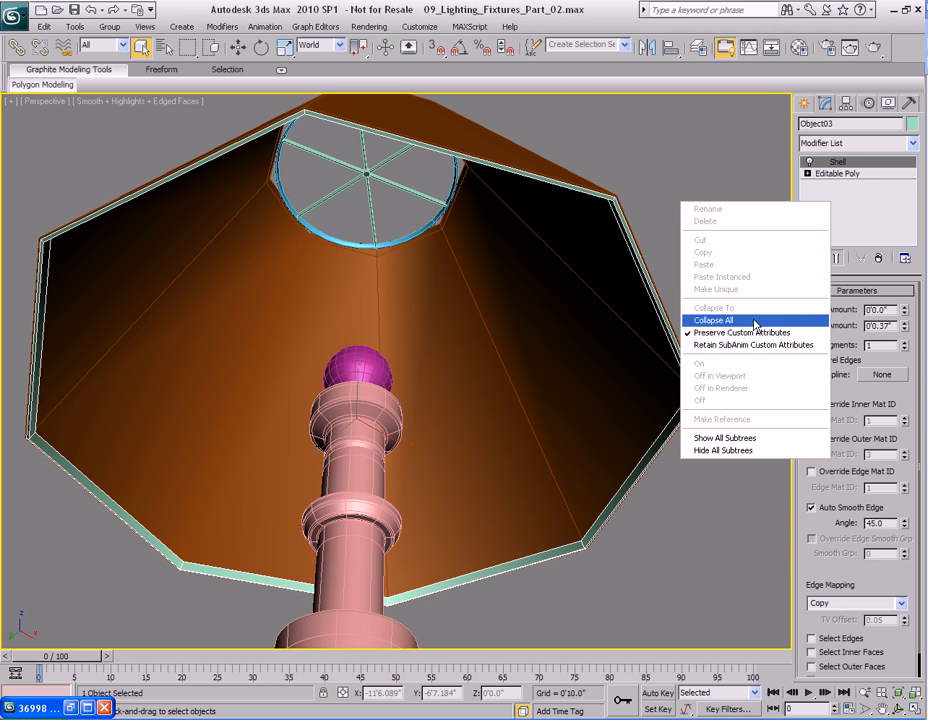
{"action": "left_click", "coordinate": [718, 263]}
{"action": "right_click", "coordinate": [845, 211]}
{"action": "left_click", "coordinate": [775, 295]}
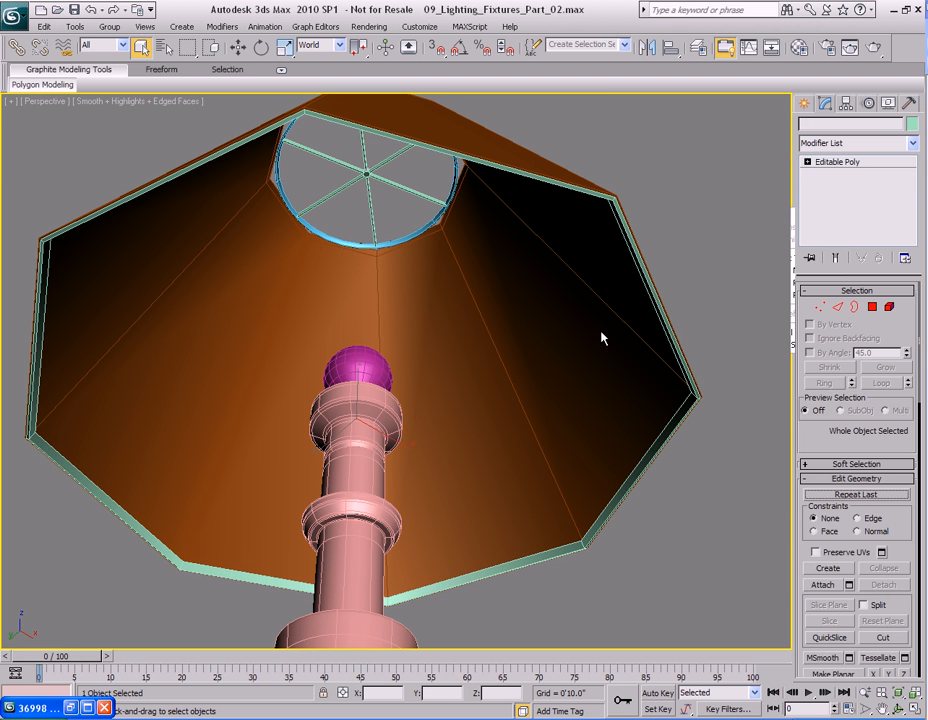
Turn on NURMS smoothing for the detached band and raise its display iterations to 2.
{"action": "right_click", "coordinate": [533, 316]}
{"action": "left_click", "coordinate": [498, 153]}
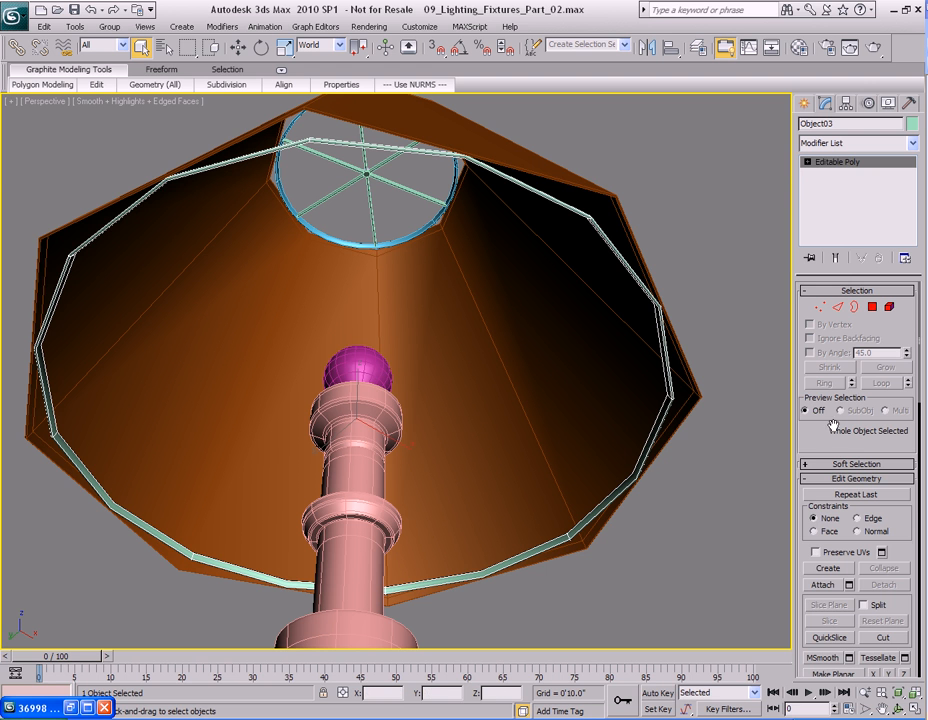
{"action": "right_click", "coordinate": [845, 497]}
{"action": "left_click", "coordinate": [760, 590]}
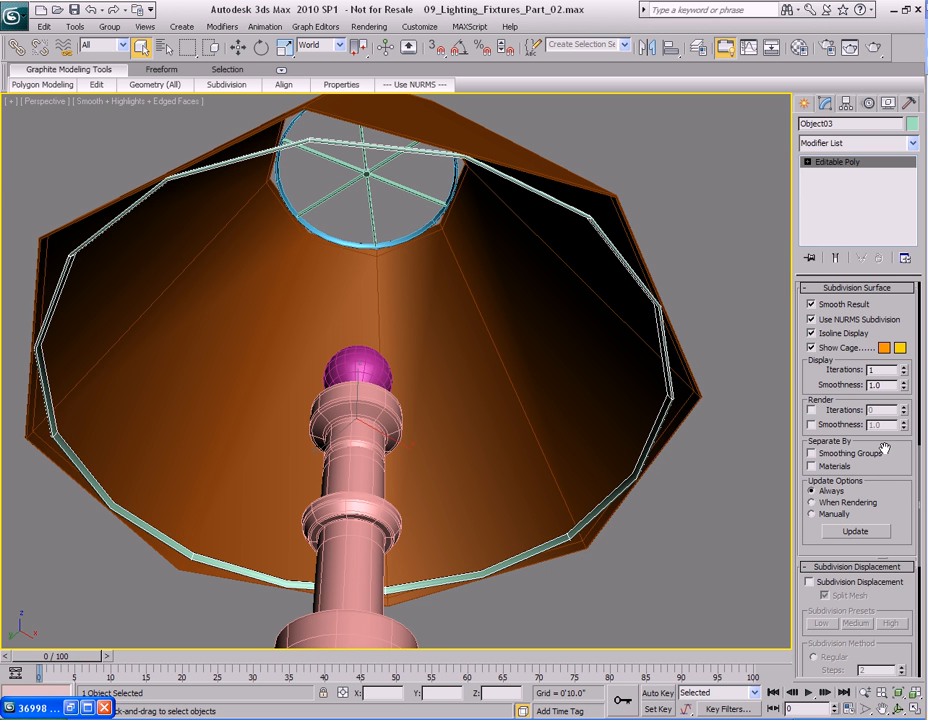
{"action": "left_click", "coordinate": [904, 367]}
Select the lampshade and turn on NURMS smoothing for it.
{"action": "middle_click_drag", "start_coordinate": [530, 350], "coordinate": [554, 265], "text": "alt"}
{"action": "left_click", "coordinate": [556, 290]}
{"action": "right_click", "coordinate": [555, 306]}
{"action": "left_click", "coordinate": [522, 153]}
{"action": "middle_click_drag", "start_coordinate": [641, 333], "coordinate": [536, 302], "text": "alt"}
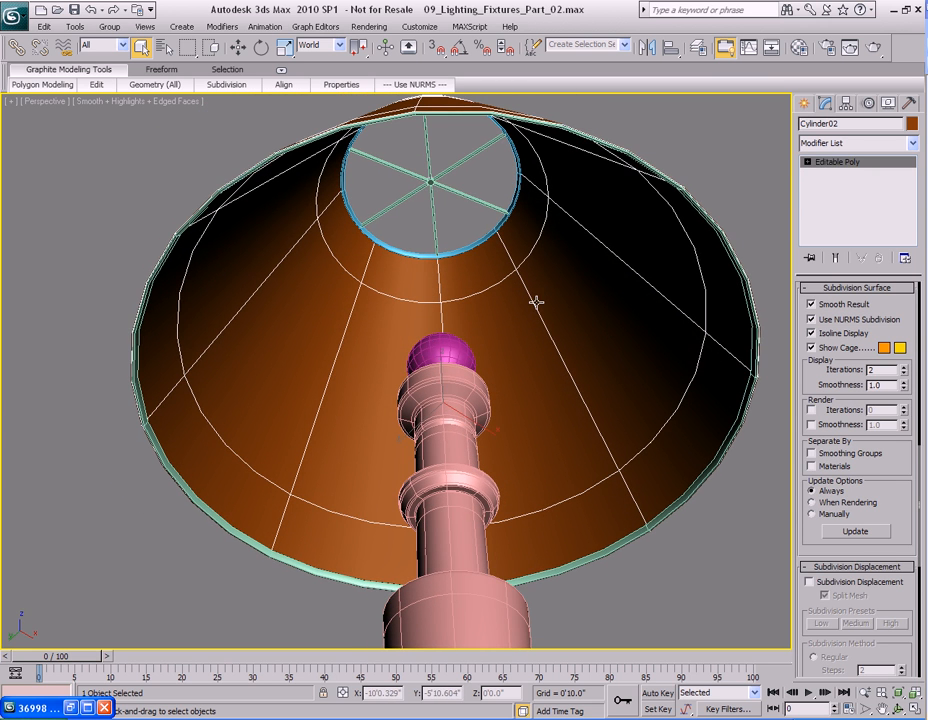
Select the spokes and move a copy of them down around the bulb.
{"action": "left_click", "coordinate": [433, 183]}
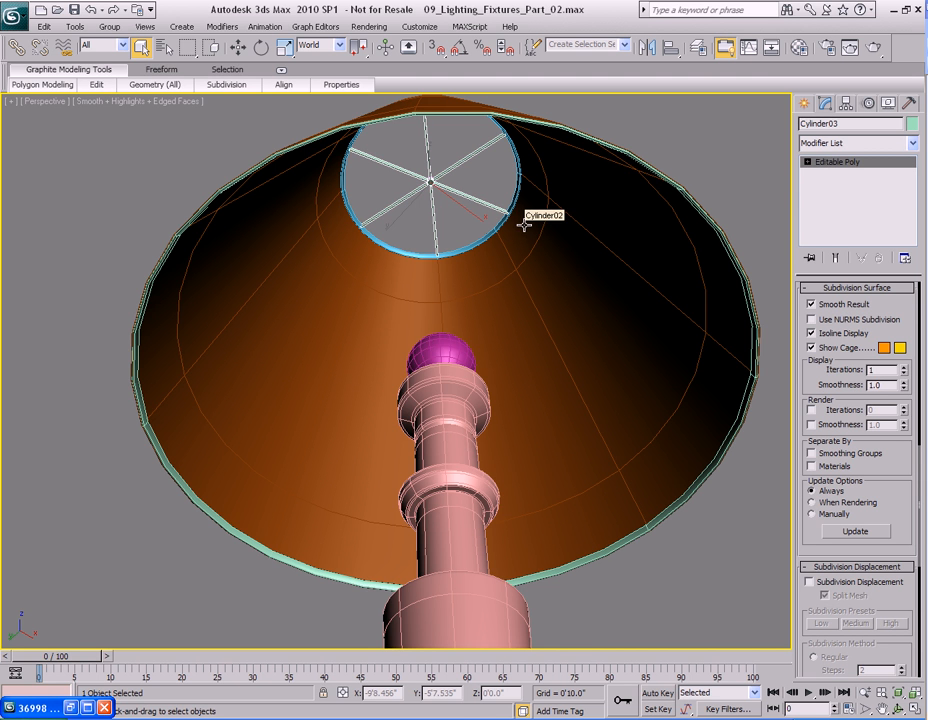
{"action": "middle_click_drag", "start_coordinate": [514, 267], "coordinate": [493, 315], "text": "alt"}
{"action": "scroll", "coordinate": [493, 315], "scroll_direction": "down", "scroll_amount": 4}
{"action": "key", "text": "w"}
{"action": "left_click_drag", "start_coordinate": [428, 196], "coordinate": [420, 355], "text": "shift"}
{"action": "left_click", "coordinate": [463, 428]}
{"action": "scroll", "coordinate": [430, 380], "scroll_direction": "up", "scroll_amount": 5}
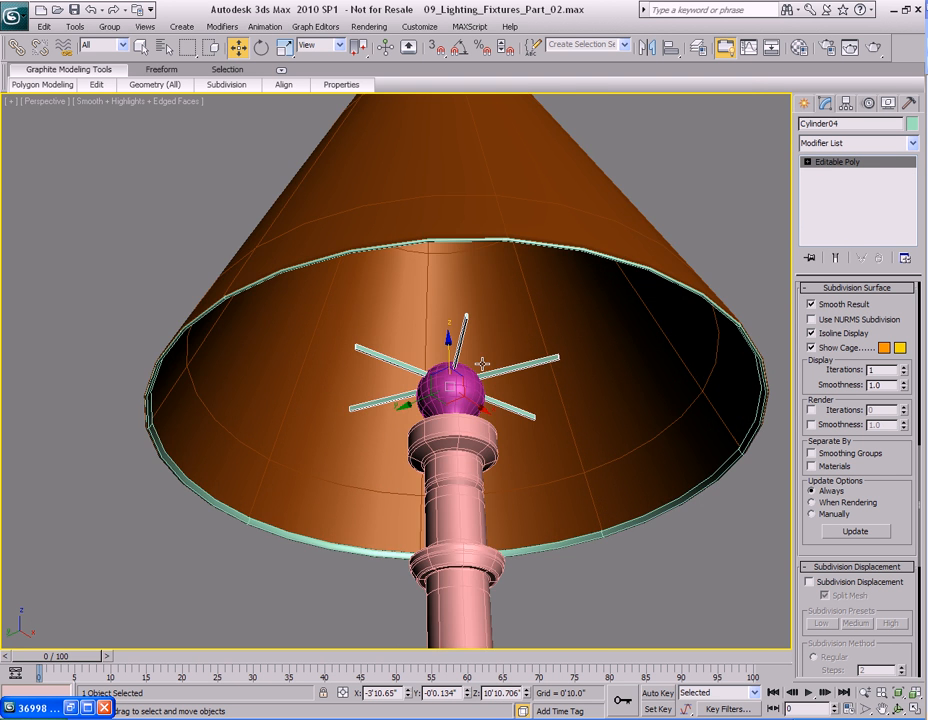
Position the spoke copy vertically at the bulb's base in the front view.
{"action": "key", "text": "f"}
{"action": "key", "text": "F3"}
{"action": "scroll", "coordinate": [488, 372], "scroll_direction": "down", "scroll_amount": 4}
{"action": "scroll", "coordinate": [435, 422], "scroll_direction": "up", "scroll_amount": 3}
{"action": "left_click_drag", "start_coordinate": [428, 222], "coordinate": [429, 400]}
{"action": "middle_click_drag", "start_coordinate": [434, 414], "coordinate": [431, 327]}
{"action": "scroll", "coordinate": [431, 327], "scroll_direction": "up", "scroll_amount": 2}
{"action": "left_click_drag", "start_coordinate": [434, 328], "coordinate": [434, 338]}
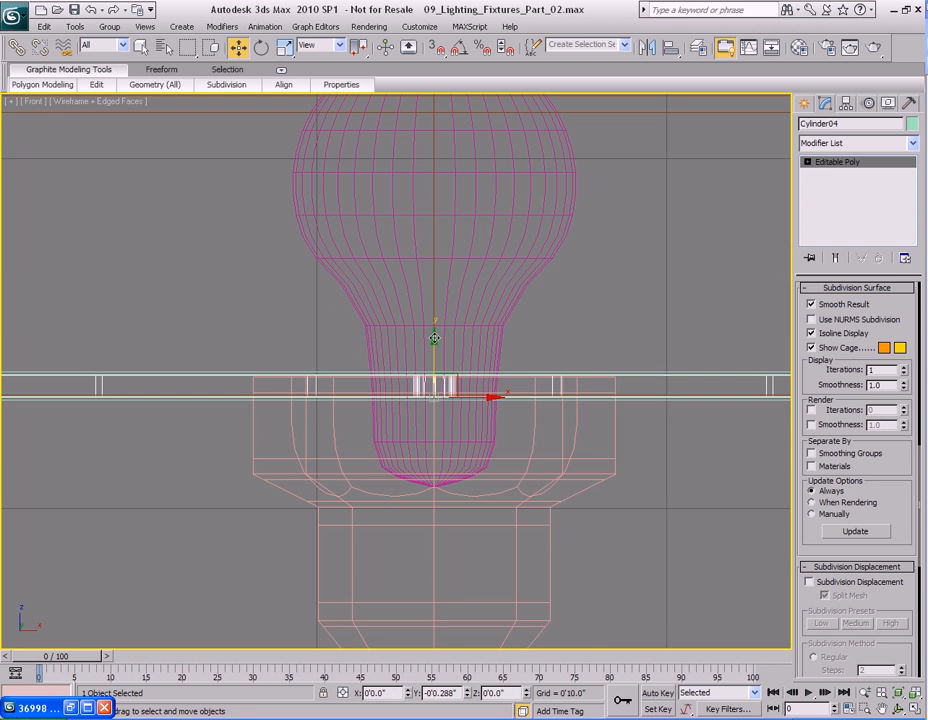
Scale the spoke copy uniformly down slightly.
{"action": "key", "text": "r"}
{"action": "key", "text": "r"}
{"action": "left_click_drag", "start_coordinate": [433, 331], "coordinate": [434, 337]}
{"action": "scroll", "coordinate": [466, 349], "scroll_direction": "down", "scroll_amount": 3}
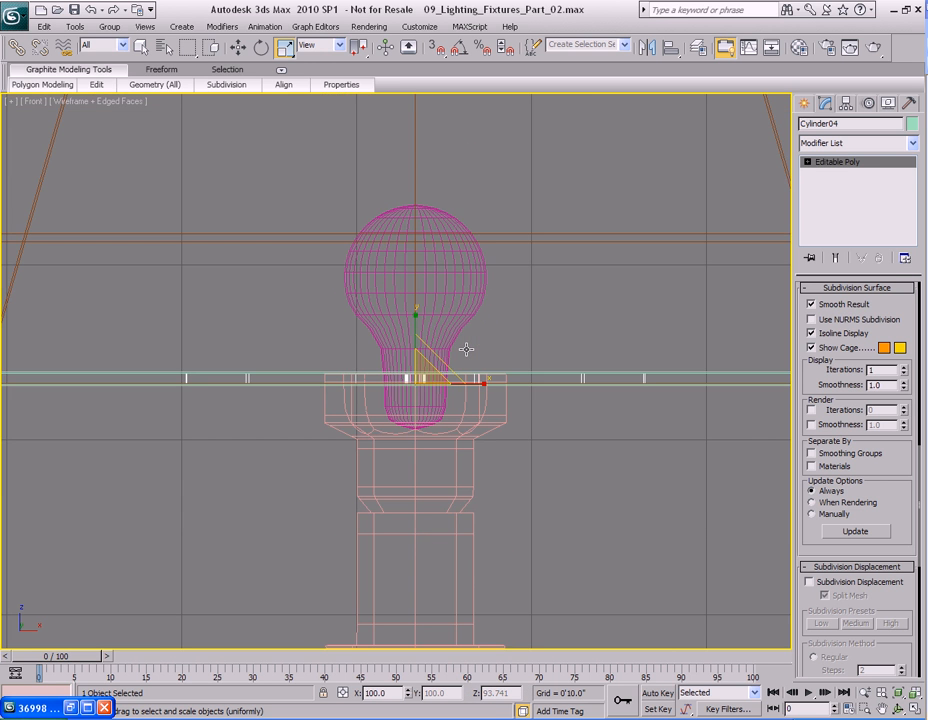
{"action": "key", "text": "alt+w"}
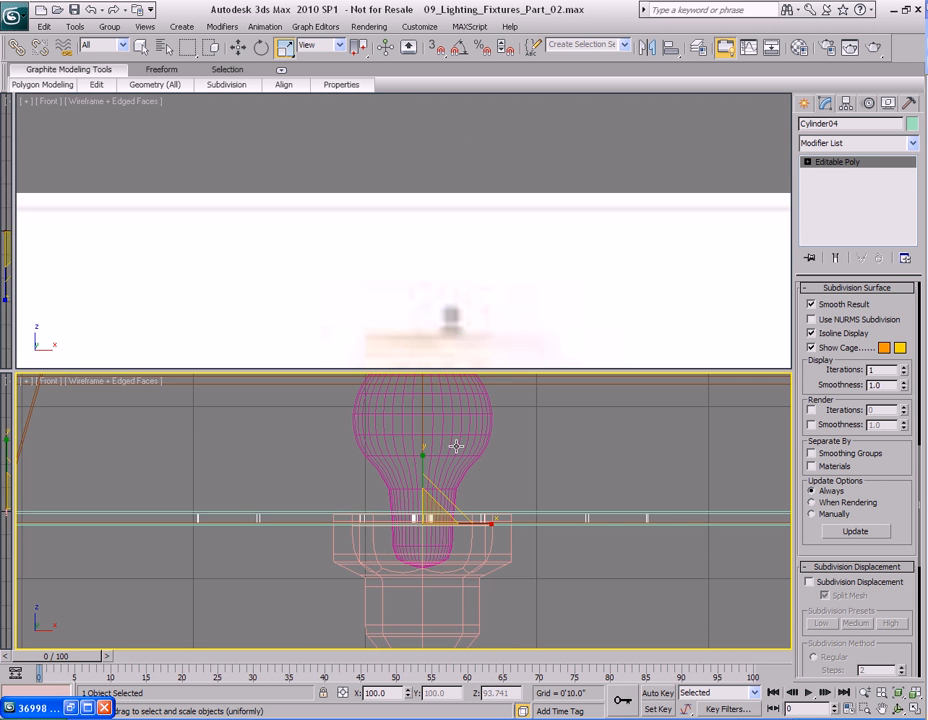
{"action": "key", "text": "alt+w"}
Isolate the spoke copy, select its polygons and scale them inward.
{"action": "key", "text": "p"}
{"action": "middle_click_drag", "start_coordinate": [435, 468], "coordinate": [497, 373], "text": "alt"}
{"action": "scroll", "coordinate": [497, 374], "scroll_direction": "down", "scroll_amount": 3}
{"action": "key", "text": "F3"}
{"action": "middle_click_drag", "start_coordinate": [478, 323], "coordinate": [430, 356], "text": "alt"}
{"action": "key", "text": "4"}
{"action": "scroll", "coordinate": [485, 363], "scroll_direction": "up", "scroll_amount": 3}
{"action": "mouse_move", "coordinate": [485, 363]}
{"action": "middle_mouse_down"}
{"action": "mouse_move", "coordinate": [474, 390]}
{"action": "mouse_move", "coordinate": [479, 352]}
{"action": "mouse_move", "coordinate": [479, 408]}
{"action": "mouse_move", "coordinate": [489, 371]}
{"action": "middle_mouse_up"}
{"action": "key", "text": "alt+q"}
{"action": "scroll", "coordinate": [476, 394], "scroll_direction": "up", "scroll_amount": 5}
{"action": "left_click", "coordinate": [536, 346]}
{"action": "middle_click_drag", "start_coordinate": [536, 346], "coordinate": [333, 321], "text": "alt"}
Select the six spoke-end polygons in the top view and exit isolation mode.
{"action": "key", "text": "q"}
{"action": "middle_click_drag", "start_coordinate": [640, 335], "coordinate": [466, 325], "text": "alt"}
{"action": "left_click", "coordinate": [441, 315], "text": "ctrl"}
{"action": "middle_click_drag", "start_coordinate": [730, 345], "coordinate": [547, 372], "text": "alt"}
{"action": "key", "text": "t"}
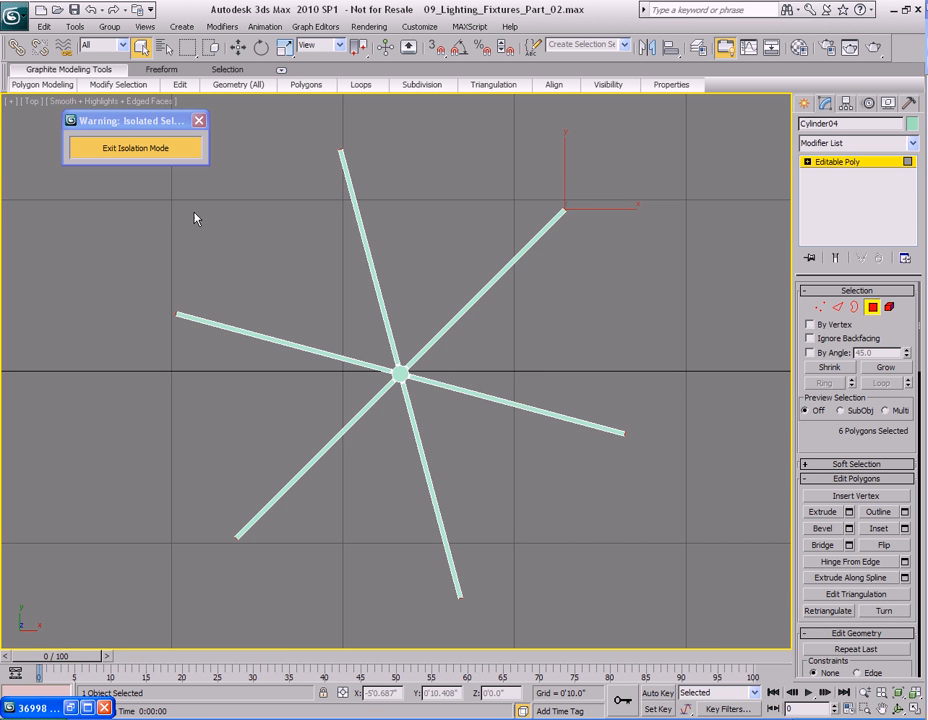
{"action": "left_click", "coordinate": [125, 148]}
{"action": "key", "text": "4"}
Select the bottom rim band together with the upper spokes and isolate them in the top view.
{"action": "middle_click_drag", "start_coordinate": [291, 261], "coordinate": [408, 309]}
{"action": "scroll", "coordinate": [408, 309], "scroll_direction": "up", "scroll_amount": 2}
{"action": "scroll", "coordinate": [408, 309], "scroll_direction": "down", "scroll_amount": 4}
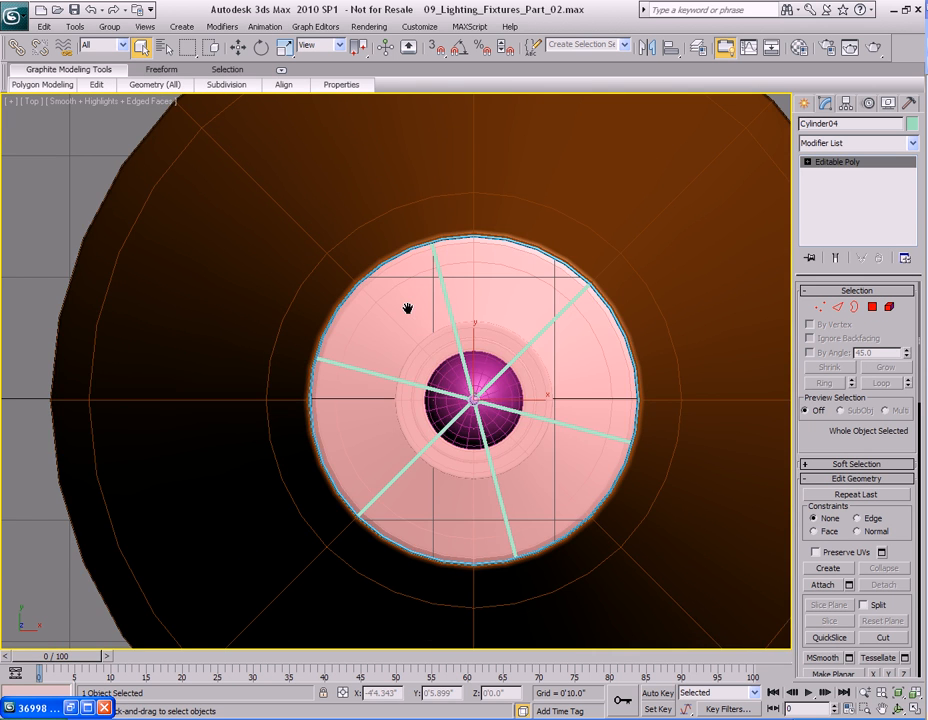
{"action": "key", "text": "F3"}
{"action": "middle_click_drag", "start_coordinate": [116, 243], "coordinate": [259, 271]}
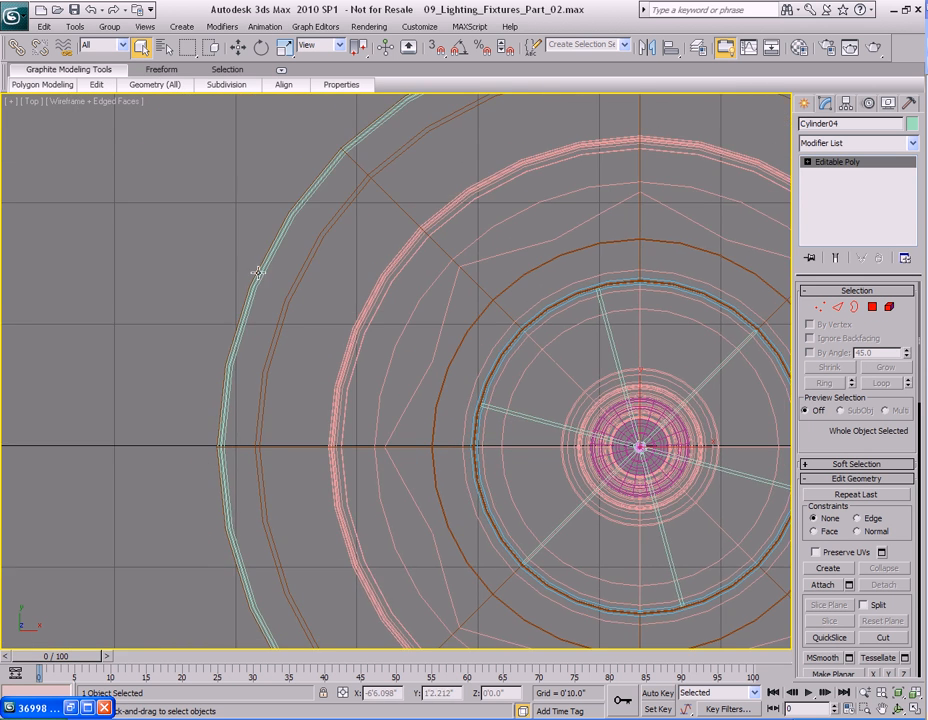
{"action": "left_click", "coordinate": [257, 272]}
{"action": "middle_click_drag", "start_coordinate": [561, 351], "coordinate": [436, 300]}
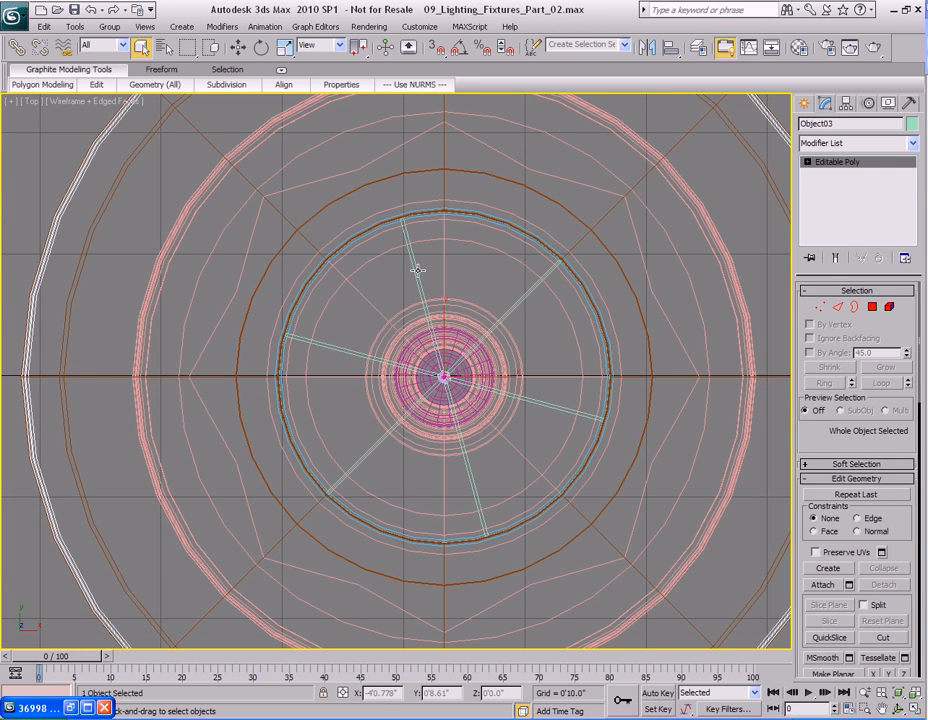
{"action": "left_click", "coordinate": [417, 270], "text": "ctrl"}
{"action": "middle_click_drag", "start_coordinate": [387, 332], "coordinate": [418, 324]}
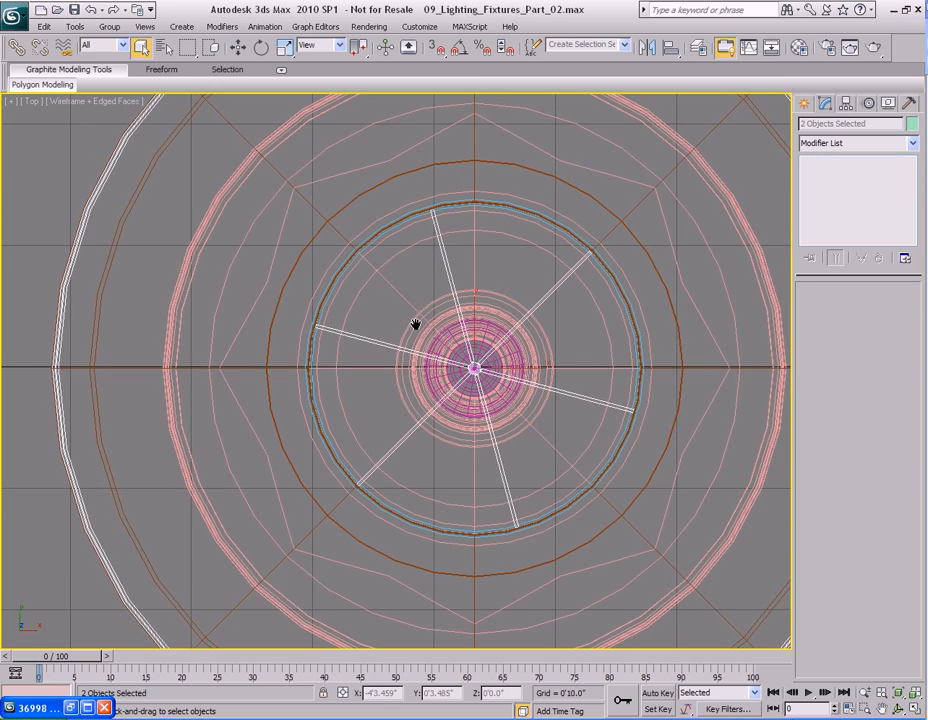
{"action": "key", "text": "F3"}
{"action": "key", "text": "alt+q"}
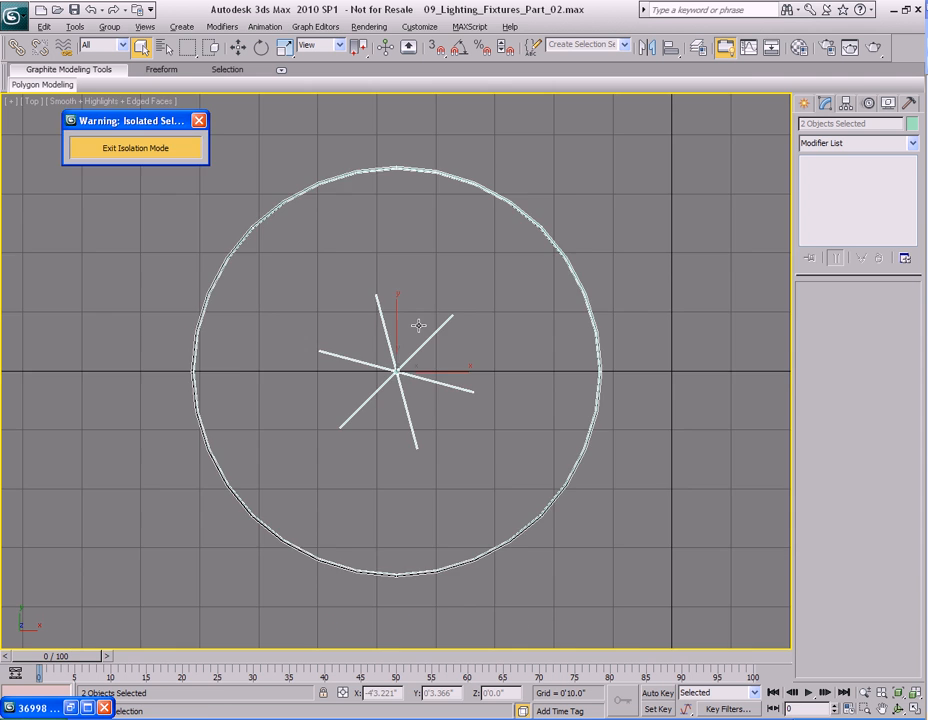
Select the spoke copy at polygon level and set the move reference coordinate system to Local.
{"action": "scroll", "coordinate": [470, 315], "scroll_direction": "up", "scroll_amount": 5}
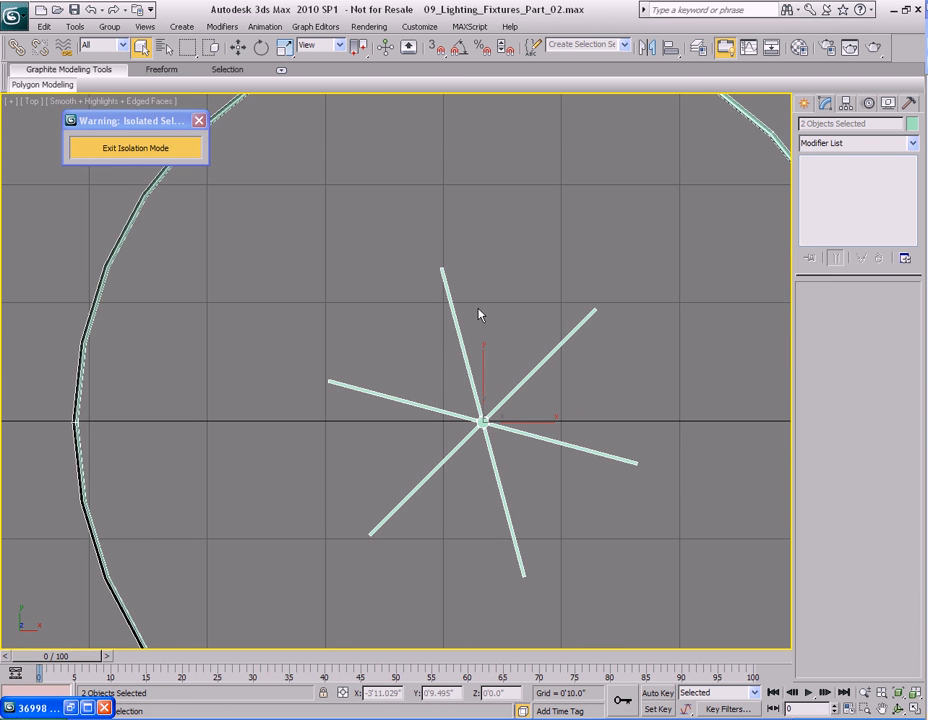
{"action": "left_click", "coordinate": [460, 337]}
{"action": "middle_click_drag", "start_coordinate": [518, 406], "coordinate": [456, 331]}
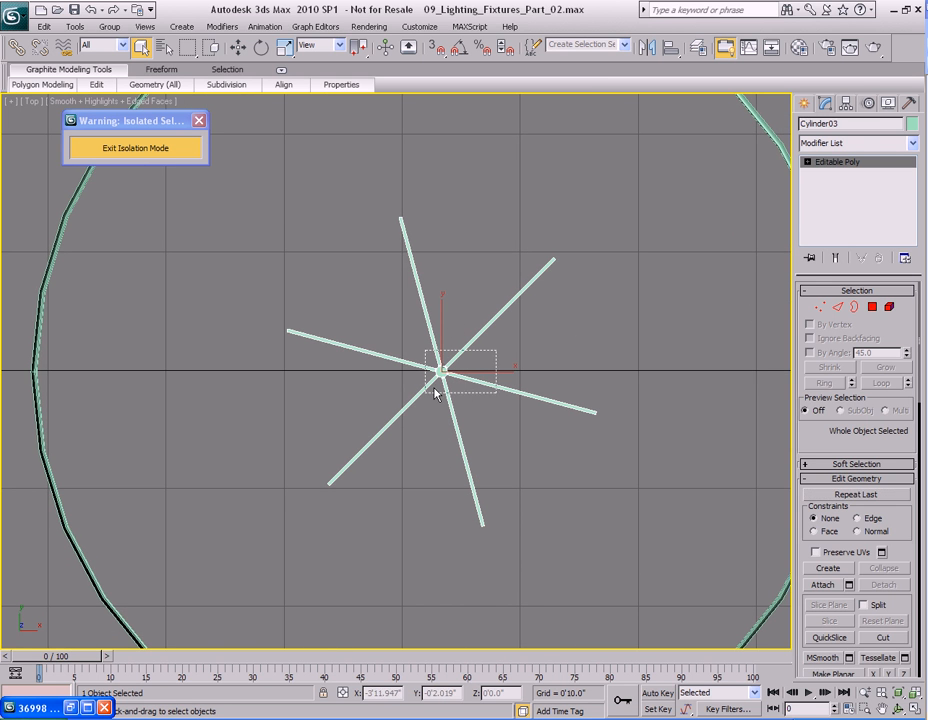
{"action": "key", "text": "4"}
{"action": "key", "text": "w"}
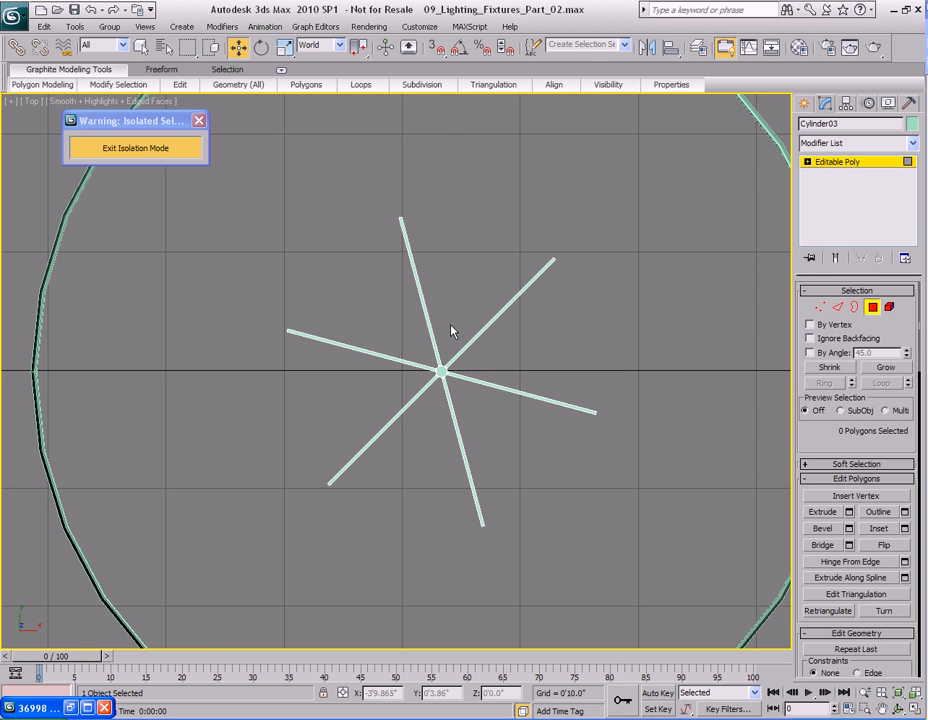
{"action": "right_click", "coordinate": [473, 270]}
{"action": "left_click", "coordinate": [490, 250]}
{"action": "middle_click_drag", "start_coordinate": [472, 292], "coordinate": [459, 305]}
{"action": "mouse_move", "coordinate": [486, 363]}
{"action": "middle_mouse_down"}
{"action": "mouse_move", "coordinate": [497, 311]}
{"action": "mouse_move", "coordinate": [493, 367]}
{"action": "middle_mouse_up"}
{"action": "scroll", "coordinate": [493, 367], "scroll_direction": "down", "scroll_amount": 3}
{"action": "scroll", "coordinate": [493, 367], "scroll_direction": "up", "scroll_amount": 2}
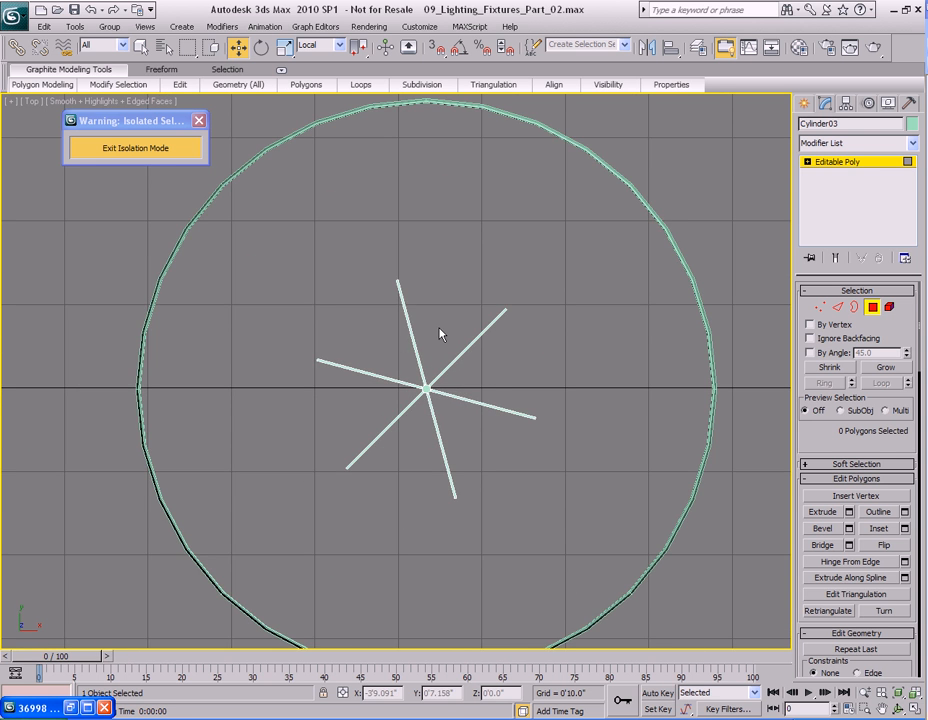
Select the six spoke-end polygons of the spoke copy.
{"action": "key", "text": "p"}
{"action": "middle_click_drag", "start_coordinate": [440, 334], "coordinate": [483, 309], "text": "alt"}
{"action": "key", "text": "z"}
{"action": "middle_click_drag", "start_coordinate": [437, 362], "coordinate": [452, 314], "text": "alt"}
{"action": "scroll", "coordinate": [459, 316], "scroll_direction": "up", "scroll_amount": 2}
{"action": "key", "text": "4"}
{"action": "key", "text": "4"}
{"action": "left_click", "coordinate": [396, 232]}
{"action": "mouse_move", "coordinate": [431, 253]}
{"action": "middle_mouse_down", "text": "alt"}
{"action": "mouse_move", "coordinate": [501, 300]}
{"action": "mouse_move", "coordinate": [493, 284]}
{"action": "mouse_move", "coordinate": [442, 257]}
{"action": "middle_mouse_up", "text": "alt"}
{"action": "key", "text": "q"}
{"action": "middle_click_drag", "start_coordinate": [586, 294], "coordinate": [522, 307], "text": "alt"}
{"action": "left_click", "coordinate": [522, 278], "text": "ctrl"}
{"action": "left_click", "coordinate": [503, 240], "text": "ctrl"}
{"action": "middle_click_drag", "start_coordinate": [503, 240], "coordinate": [520, 294], "text": "alt"}
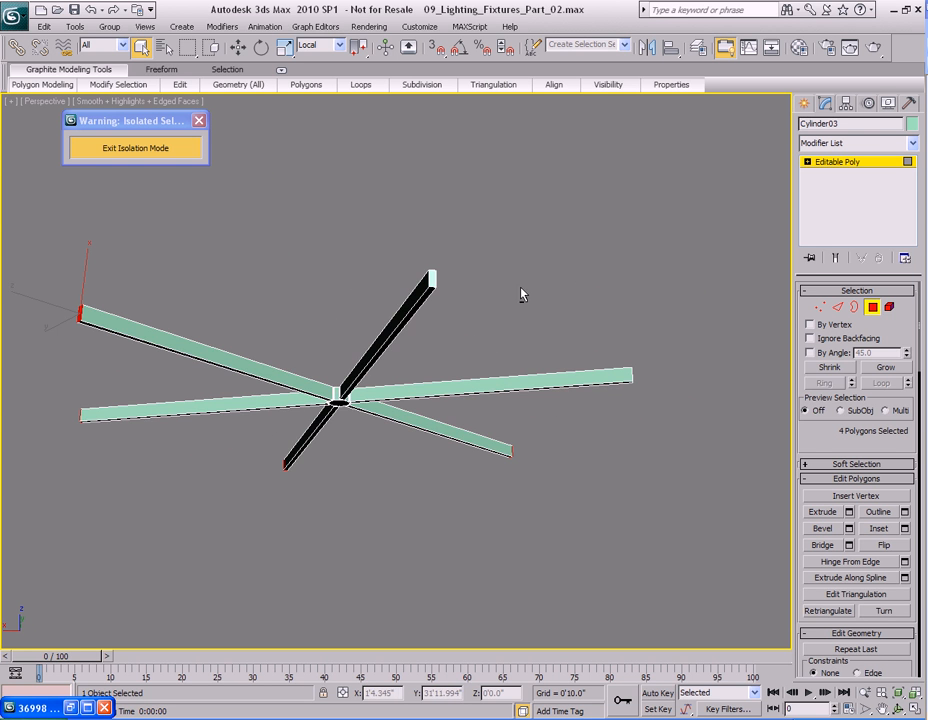
{"action": "left_click", "coordinate": [432, 276], "text": "ctrl"}
{"action": "middle_click_drag", "start_coordinate": [432, 276], "coordinate": [444, 289], "text": "alt"}
{"action": "middle_click_drag", "start_coordinate": [493, 314], "coordinate": [553, 268], "text": "alt"}
{"action": "key", "text": "t"}
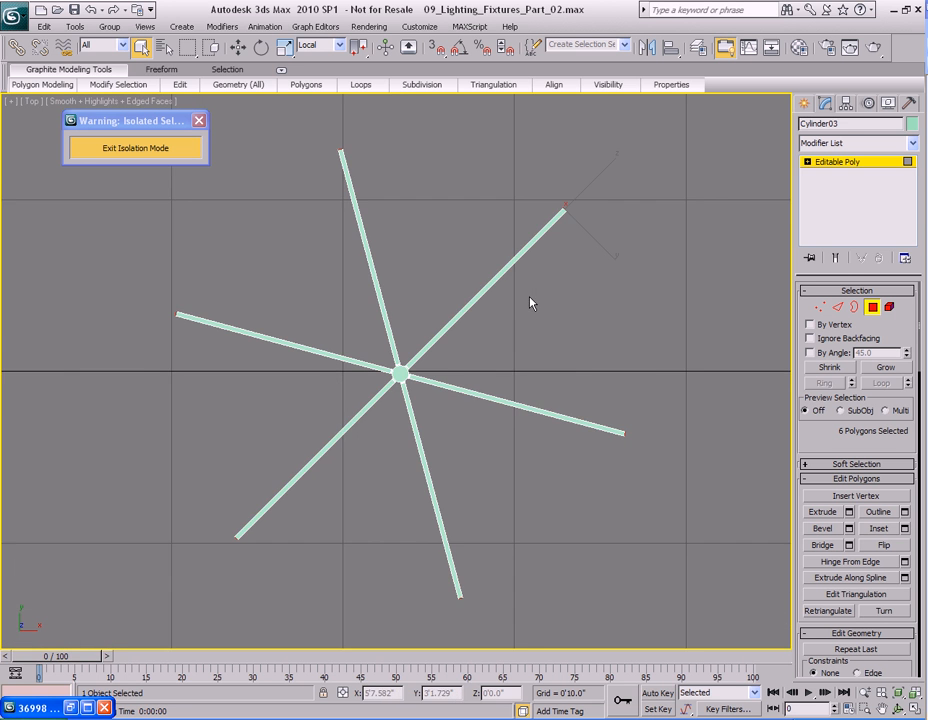
Move the six spoke-end polygons outward along their local axis until the spokes reach the rim band.
{"action": "key", "text": "w"}
{"action": "scroll", "coordinate": [470, 406], "scroll_direction": "down", "scroll_amount": 3}
{"action": "middle_click_drag", "start_coordinate": [491, 303], "coordinate": [490, 384]}
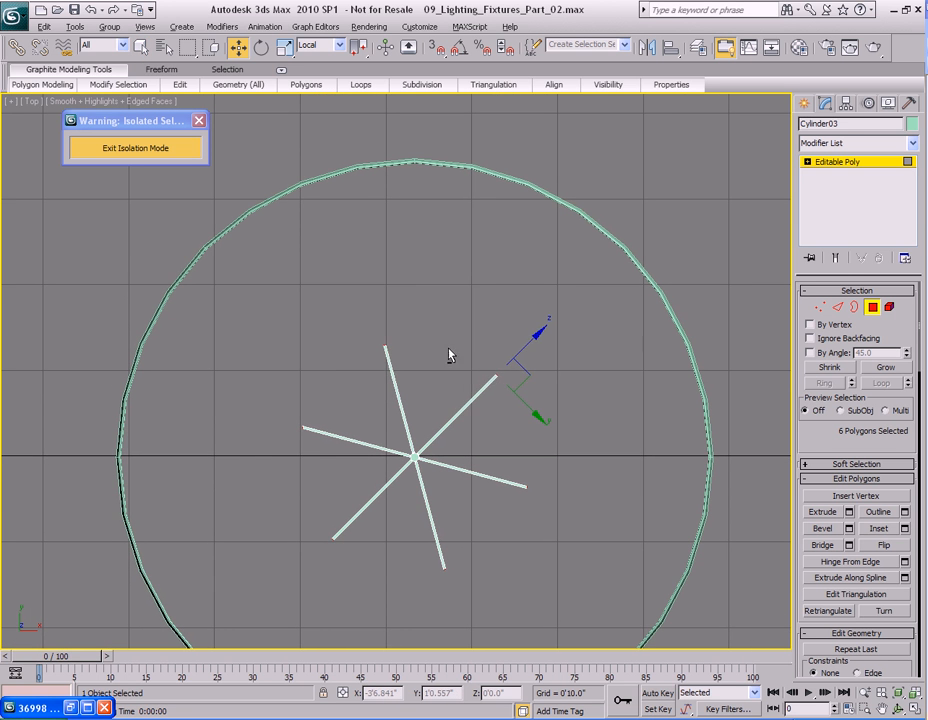
{"action": "right_click", "coordinate": [443, 336], "text": "alt"}
{"action": "left_click", "coordinate": [472, 318]}
{"action": "middle_click_drag", "start_coordinate": [580, 321], "coordinate": [524, 315]}
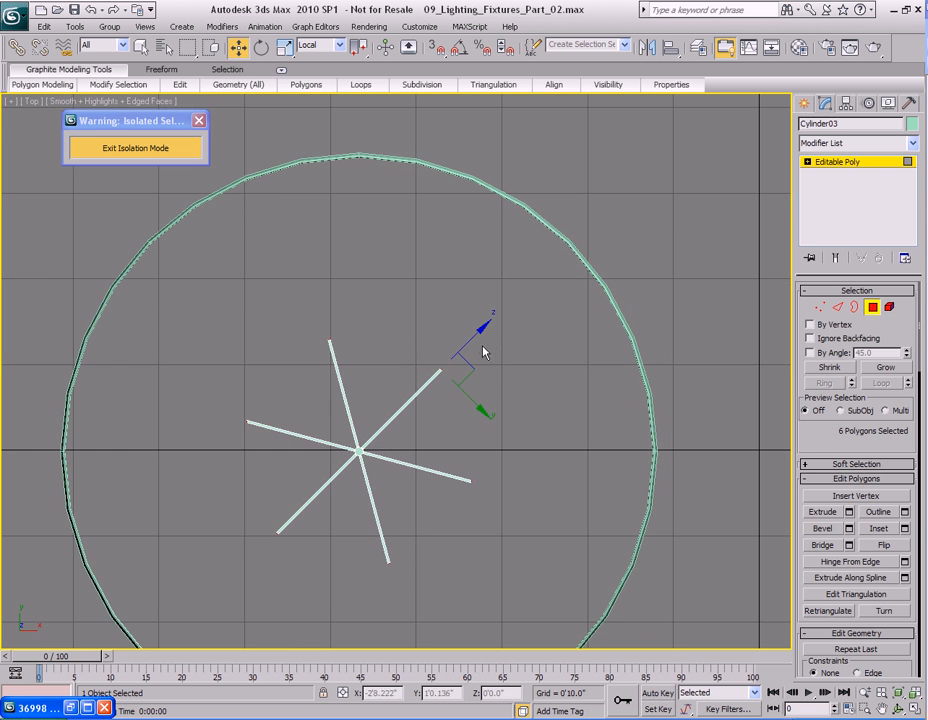
{"action": "scroll", "coordinate": [481, 345], "scroll_direction": "up", "scroll_amount": 5}
{"action": "scroll", "coordinate": [481, 345], "scroll_direction": "up", "scroll_amount": 4}
{"action": "left_click_drag", "start_coordinate": [376, 353], "coordinate": [491, 258]}
{"action": "scroll", "coordinate": [446, 363], "scroll_direction": "down", "scroll_amount": 10}
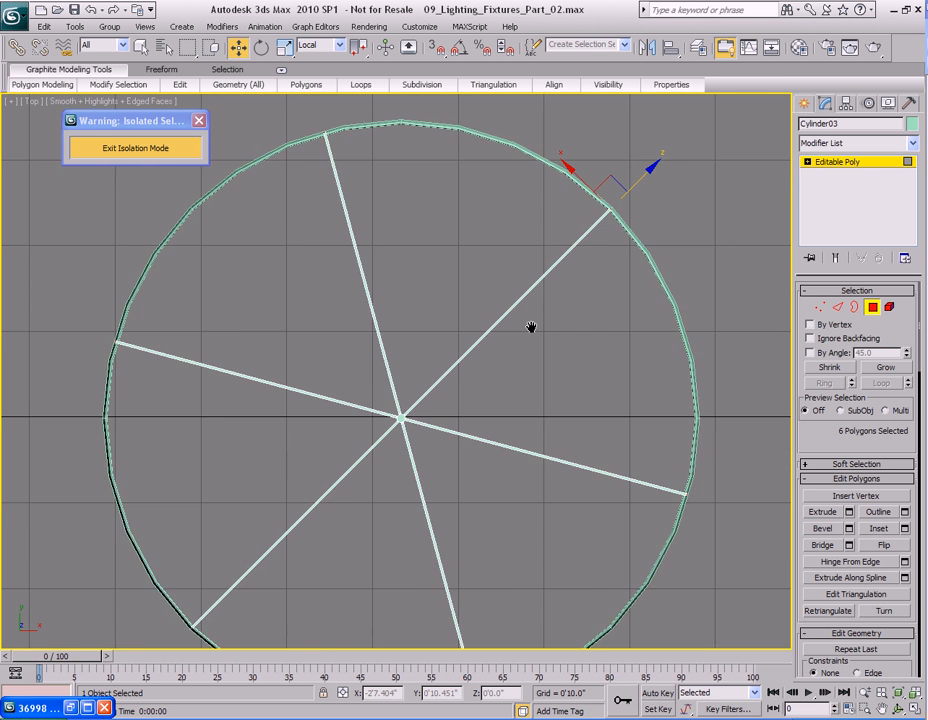
{"action": "scroll", "coordinate": [531, 327], "scroll_direction": "down", "scroll_amount": 2}
{"action": "middle_click_drag", "start_coordinate": [456, 419], "coordinate": [456, 369]}
{"action": "middle_click_drag", "start_coordinate": [505, 327], "coordinate": [468, 358]}
Move the spoke copy vertically in the front view to line up with the bottom rim band.
{"action": "key", "text": "4"}
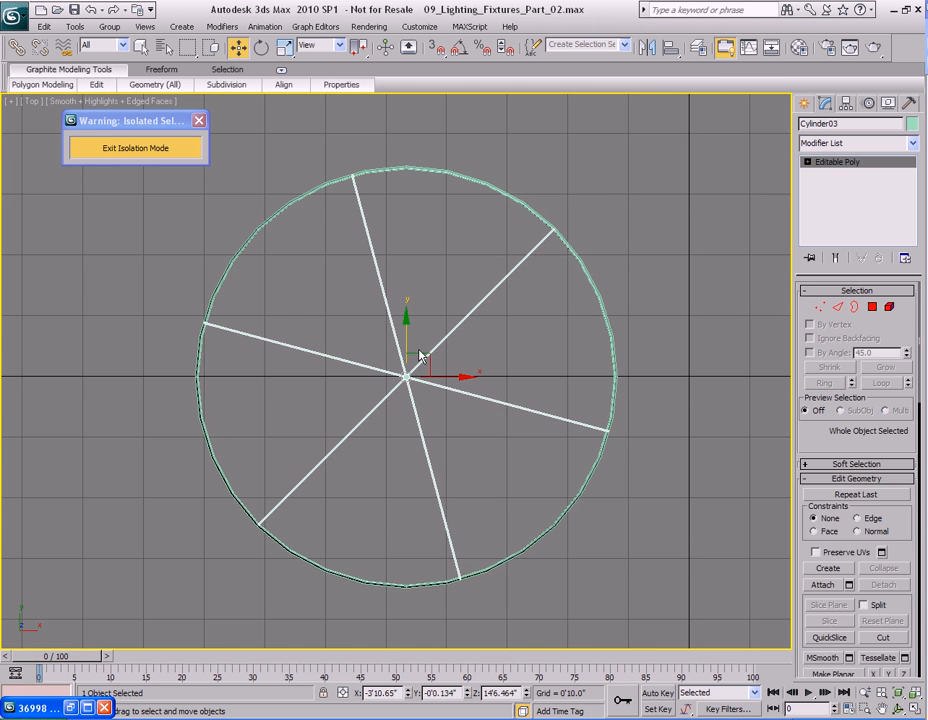
{"action": "key", "text": "f"}
{"action": "scroll", "coordinate": [398, 343], "scroll_direction": "up", "scroll_amount": 10}
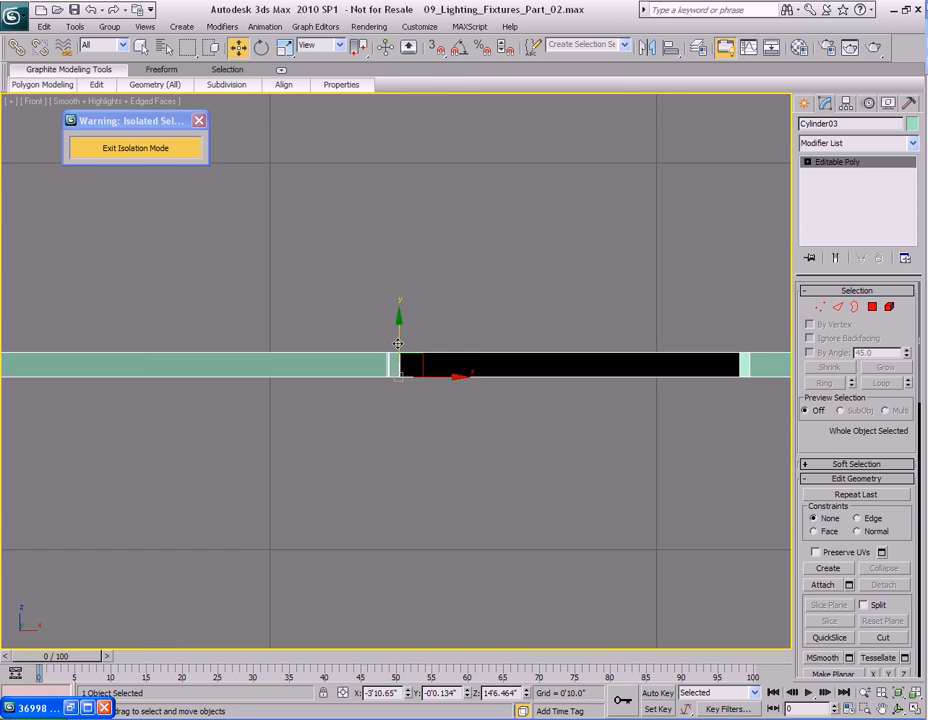
{"action": "key", "text": "F3"}
{"action": "scroll", "coordinate": [439, 336], "scroll_direction": "down", "scroll_amount": 6}
{"action": "middle_click_drag", "start_coordinate": [443, 355], "coordinate": [350, 356]}
{"action": "scroll", "coordinate": [544, 325], "scroll_direction": "down", "scroll_amount": 3}
{"action": "scroll", "coordinate": [544, 325], "scroll_direction": "down", "scroll_amount": 1}
{"action": "scroll", "coordinate": [554, 328], "scroll_direction": "up", "scroll_amount": 4}
{"action": "scroll", "coordinate": [350, 356], "scroll_direction": "up", "scroll_amount": 1}
{"action": "key", "text": "r"}
{"action": "key", "text": "r"}
{"action": "left_click_drag", "start_coordinate": [433, 292], "coordinate": [432, 327]}
{"action": "key", "text": "ctrl+z"}
{"action": "scroll", "coordinate": [432, 326], "scroll_direction": "down", "scroll_amount": 8}
{"action": "middle_click_drag", "start_coordinate": [431, 457], "coordinate": [414, 282]}
{"action": "scroll", "coordinate": [413, 282], "scroll_direction": "down", "scroll_amount": 3}
{"action": "key", "text": "w"}
{"action": "left_click_drag", "start_coordinate": [395, 230], "coordinate": [399, 411]}
{"action": "key", "text": "z"}
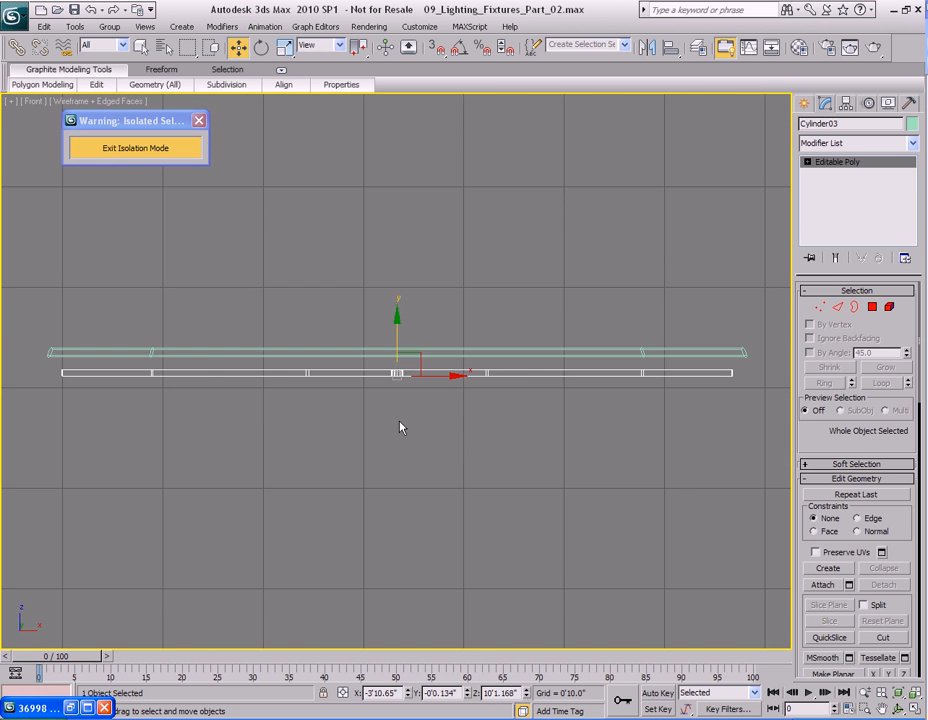
{"action": "scroll", "coordinate": [408, 370], "scroll_direction": "up", "scroll_amount": 8}
{"action": "left_click_drag", "start_coordinate": [405, 345], "coordinate": [407, 231]}
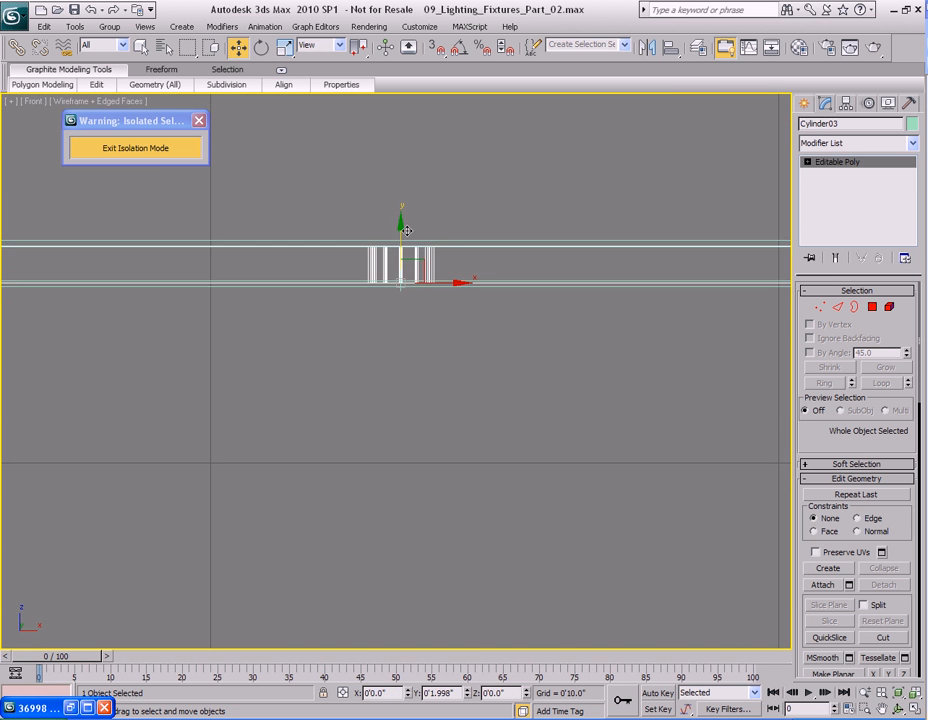
{"action": "key", "text": "z"}
{"action": "key", "text": "t"}
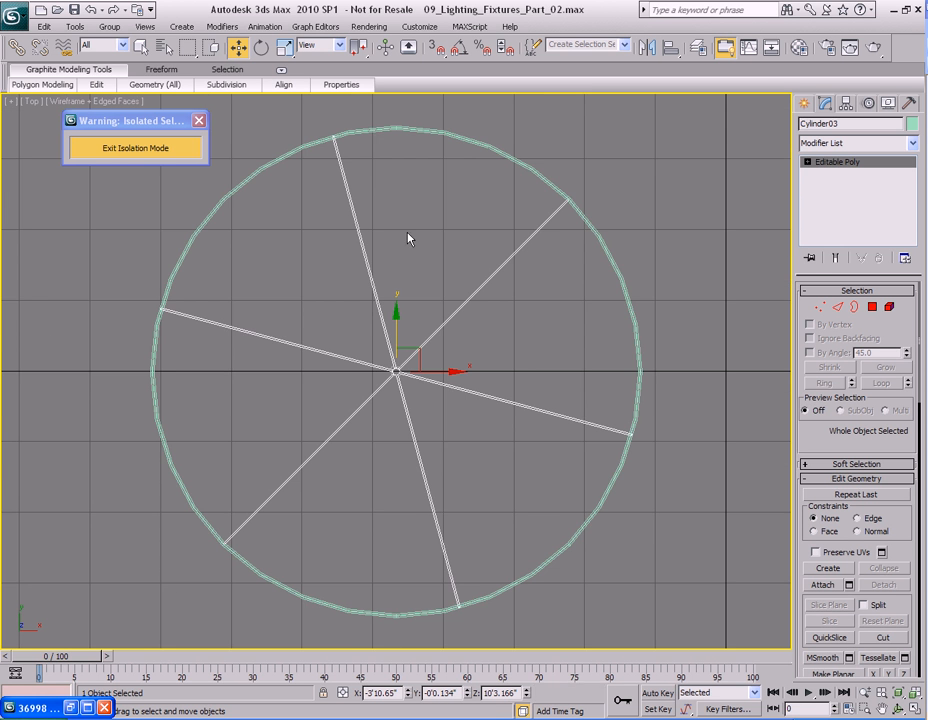
Select and delete the central hub polygons of the spoke copy.
{"action": "middle_click_drag", "start_coordinate": [520, 322], "coordinate": [408, 425]}
{"action": "scroll", "coordinate": [408, 425], "scroll_direction": "up", "scroll_amount": 6}
{"action": "middle_click_drag", "start_coordinate": [619, 112], "coordinate": [397, 360]}
{"action": "scroll", "coordinate": [396, 359], "scroll_direction": "up", "scroll_amount": 5}
{"action": "key", "text": "F3"}
{"action": "middle_click_drag", "start_coordinate": [242, 477], "coordinate": [360, 363]}
{"action": "scroll", "coordinate": [380, 346], "scroll_direction": "down", "scroll_amount": 10}
{"action": "middle_click_drag", "start_coordinate": [292, 458], "coordinate": [366, 362]}
{"action": "scroll", "coordinate": [365, 362], "scroll_direction": "up", "scroll_amount": 5}
{"action": "key", "text": "q"}
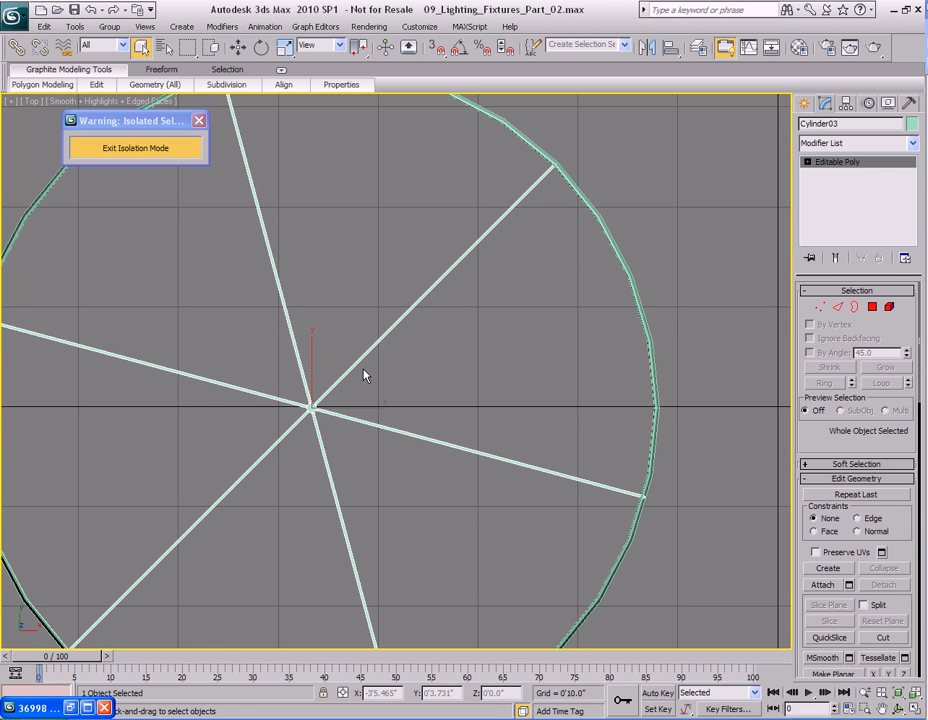
{"action": "middle_click_drag", "start_coordinate": [301, 416], "coordinate": [402, 397]}
{"action": "scroll", "coordinate": [402, 397], "scroll_direction": "up", "scroll_amount": 6}
{"action": "middle_click_drag", "start_coordinate": [477, 438], "coordinate": [448, 393]}
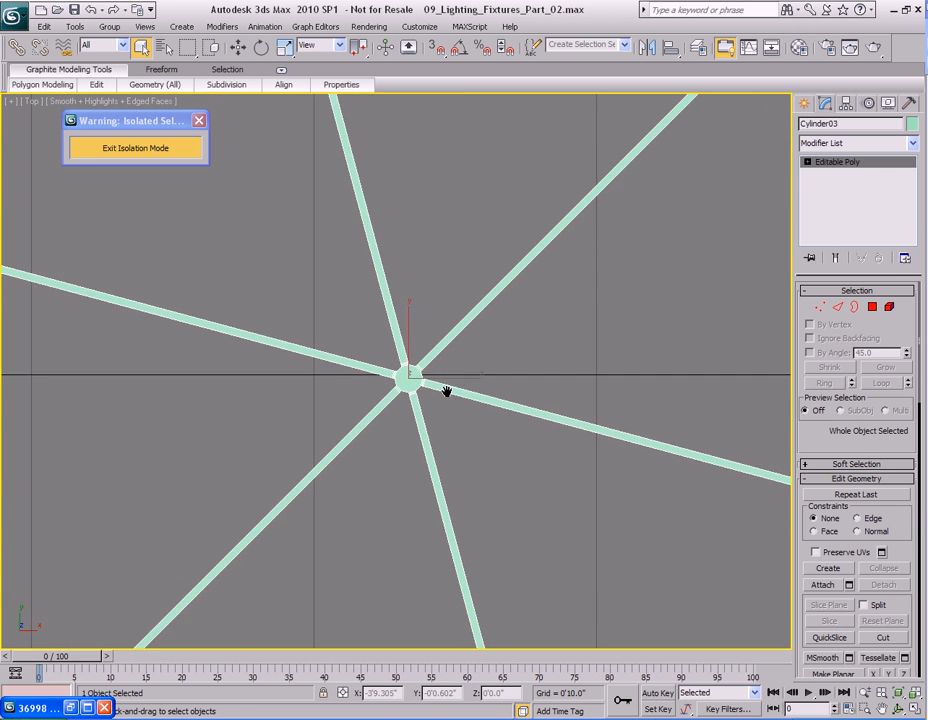
{"action": "scroll", "coordinate": [448, 393], "scroll_direction": "up", "scroll_amount": 6}
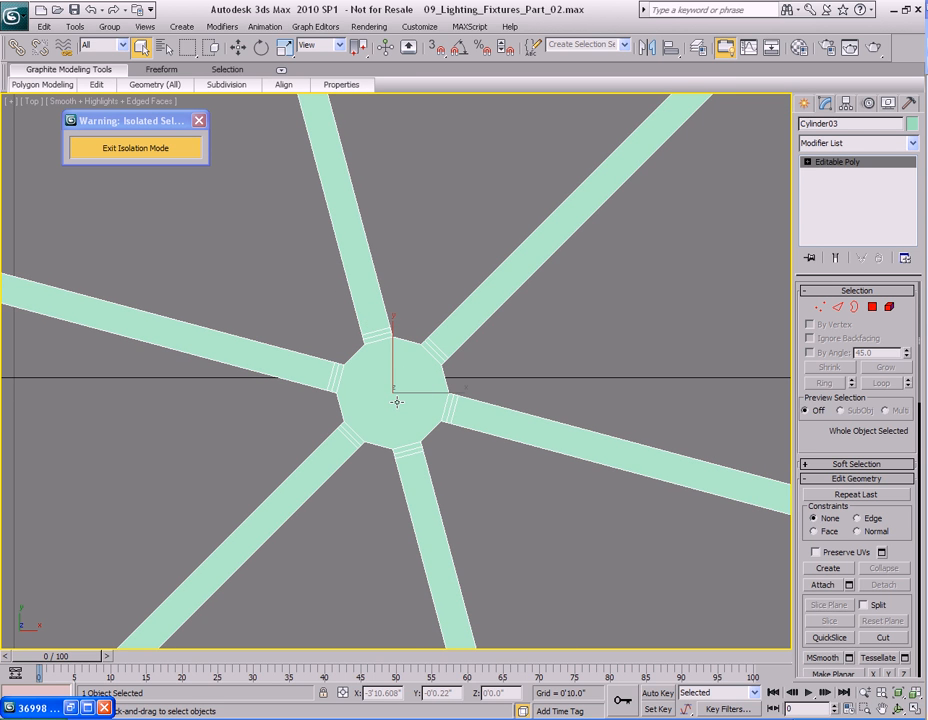
{"action": "key", "text": "4"}
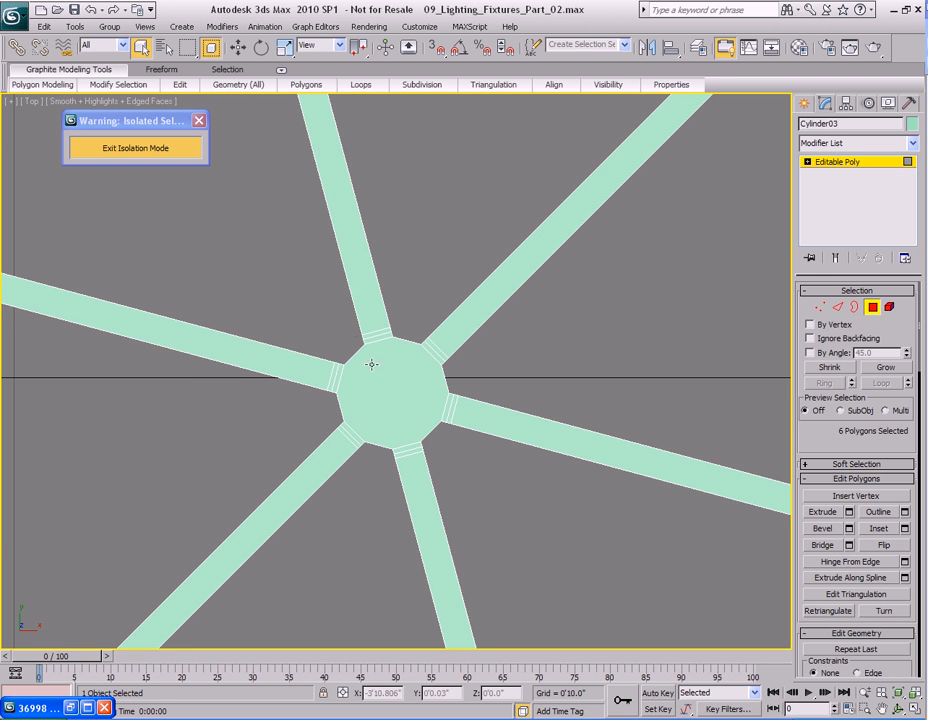
{"action": "middle_click_drag", "start_coordinate": [350, 327], "coordinate": [343, 289]}
{"action": "left_click_drag", "start_coordinate": [284, 255], "coordinate": [510, 470]}
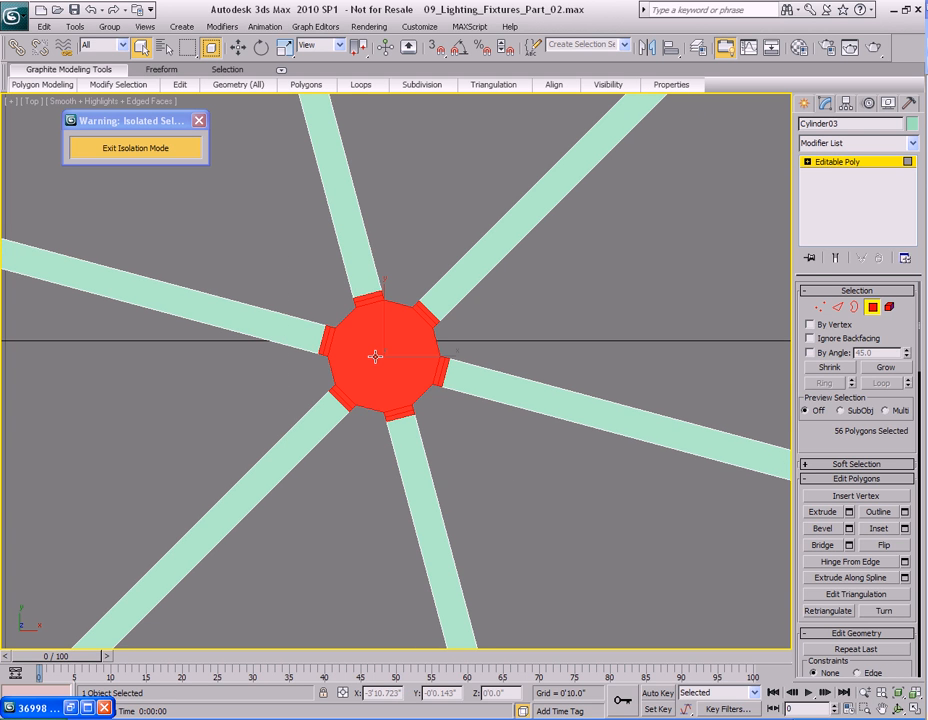
{"action": "key", "text": "Delete"}
Exit isolation mode to show the whole lamp again.
{"action": "scroll", "coordinate": [375, 356], "scroll_direction": "down", "scroll_amount": 3}
{"action": "key", "text": "4"}
{"action": "left_click", "coordinate": [155, 150]}
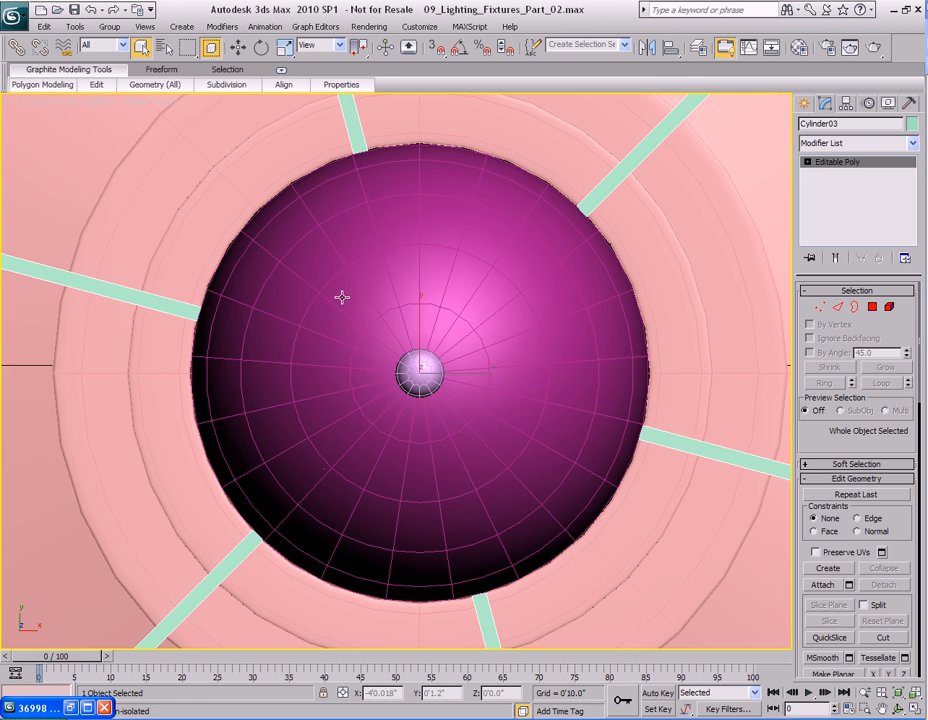
{"action": "key", "text": "p"}
{"action": "middle_click_drag", "start_coordinate": [352, 465], "coordinate": [402, 250], "text": "alt"}
{"action": "key", "text": "z"}
{"action": "scroll", "coordinate": [391, 271], "scroll_direction": "up", "scroll_amount": 3}
{"action": "scroll", "coordinate": [414, 340], "scroll_direction": "up", "scroll_amount": 5}
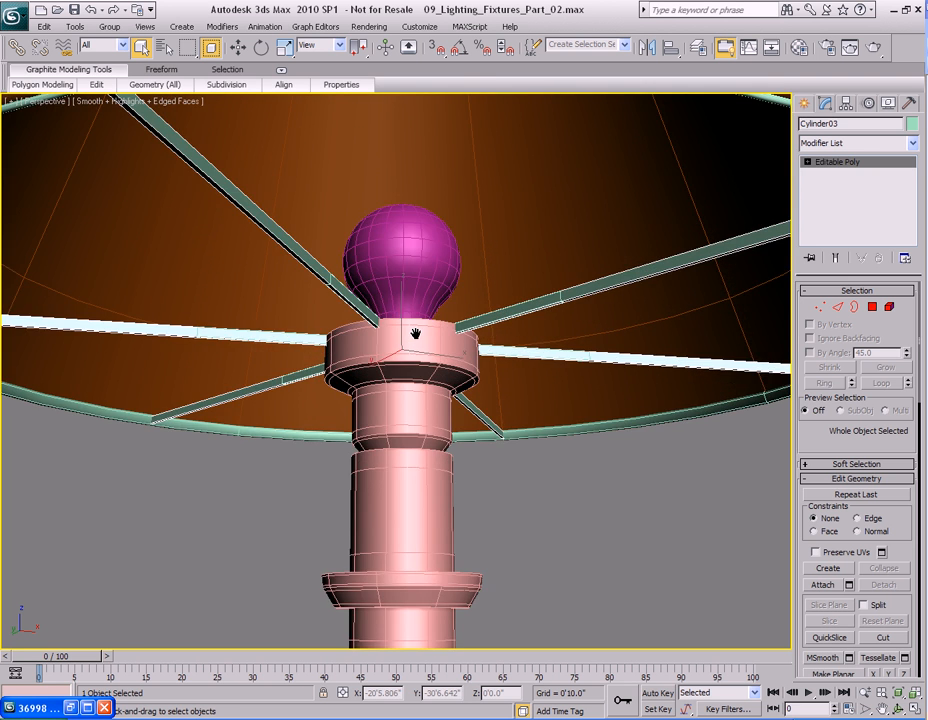
Select the spokes' inner vertices and move them down to the bulb socket in World coordinates.
{"action": "key", "text": "F3"}
{"action": "key", "text": "1"}
{"action": "middle_click_drag", "start_coordinate": [413, 350], "coordinate": [400, 382], "text": "alt"}
{"action": "left_click_drag", "start_coordinate": [347, 289], "coordinate": [488, 422]}
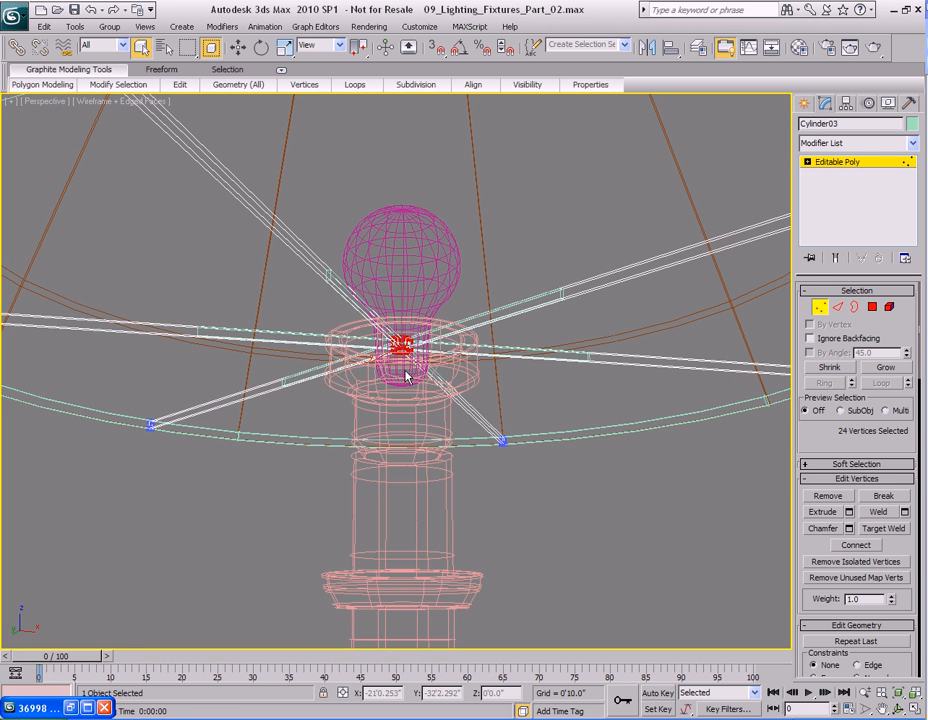
{"action": "key", "text": "F3"}
{"action": "key", "text": "w"}
{"action": "right_click", "coordinate": [425, 358]}
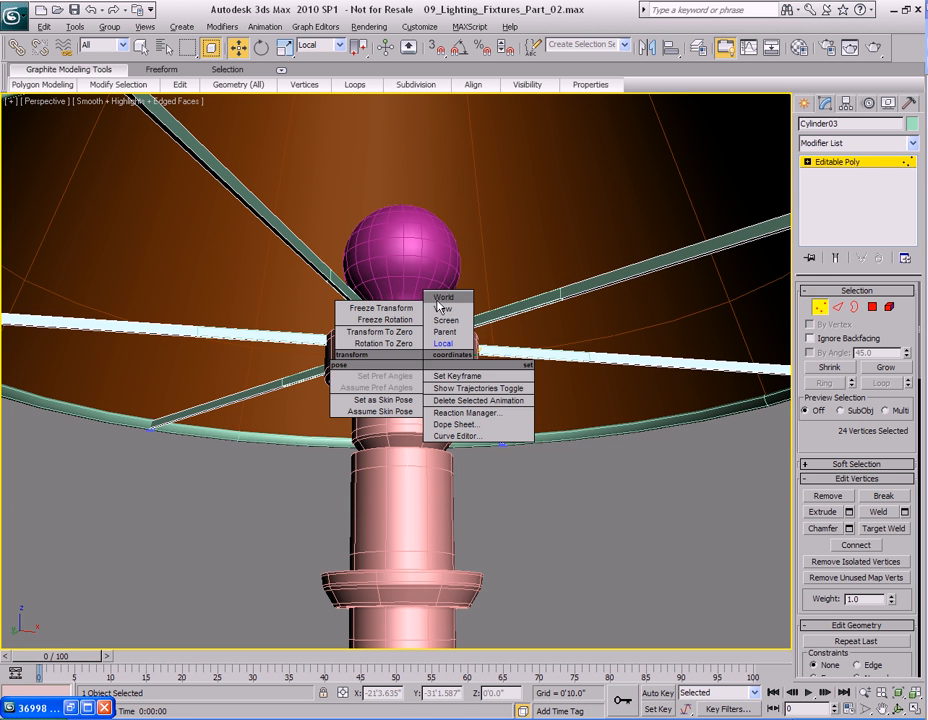
{"action": "left_click", "coordinate": [440, 298]}
{"action": "left_click_drag", "start_coordinate": [400, 296], "coordinate": [400, 319]}
{"action": "mouse_move", "coordinate": [412, 337]}
{"action": "middle_mouse_down", "text": "alt"}
{"action": "mouse_move", "coordinate": [440, 338]}
{"action": "mouse_move", "coordinate": [410, 334]}
{"action": "middle_mouse_up", "text": "alt"}
{"action": "left_click_drag", "start_coordinate": [402, 319], "coordinate": [402, 318]}
{"action": "middle_click_drag", "start_coordinate": [402, 319], "coordinate": [433, 372], "text": "alt"}
Select the other spoke object near the socket and delete it.
{"action": "scroll", "coordinate": [422, 373], "scroll_direction": "up", "scroll_amount": 3}
{"action": "key", "text": "1"}
{"action": "key", "text": "q"}
{"action": "left_click", "coordinate": [489, 324]}
{"action": "key", "text": "Delete"}
{"action": "middle_click_drag", "start_coordinate": [489, 324], "coordinate": [420, 321], "text": "alt"}
{"action": "scroll", "coordinate": [441, 326], "scroll_direction": "down", "scroll_amount": 4}
{"action": "scroll", "coordinate": [416, 324], "scroll_direction": "up", "scroll_amount": 3}
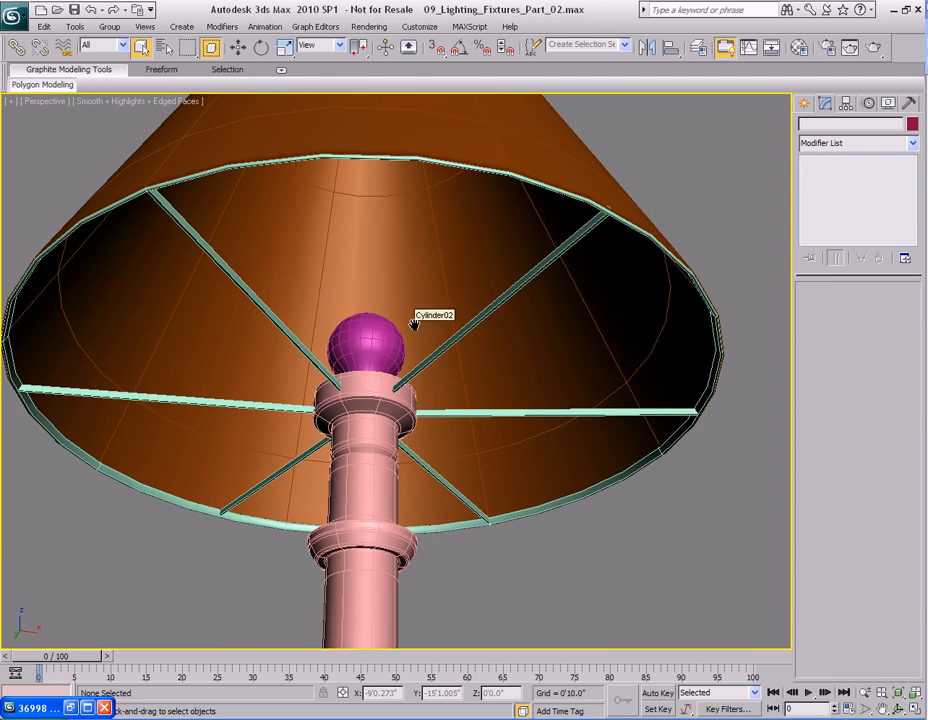
Quick-render the perspective view of the lamp.
{"action": "key", "text": "shift+q"}
{"action": "left_click", "coordinate": [692, 142]}
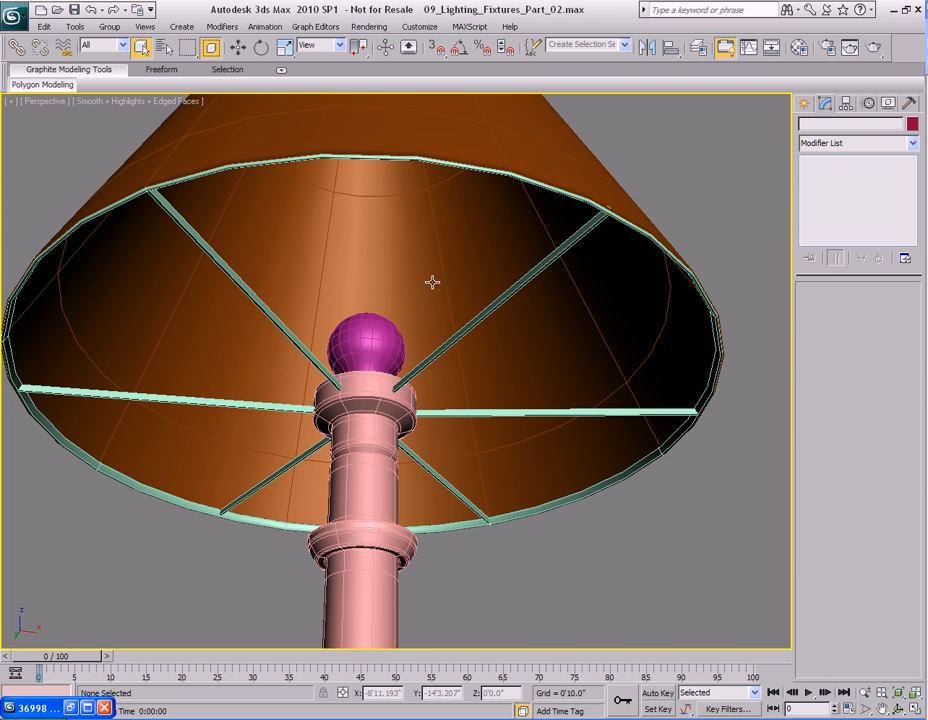
{"action": "scroll", "coordinate": [437, 280], "scroll_direction": "down", "scroll_amount": 3}
{"action": "middle_click_drag", "start_coordinate": [455, 291], "coordinate": [497, 304]}
{"action": "mouse_move", "coordinate": [470, 265]}
{"action": "middle_mouse_down", "text": "alt"}
{"action": "mouse_move", "coordinate": [468, 317]}
{"action": "mouse_move", "coordinate": [469, 273]}
{"action": "mouse_move", "coordinate": [459, 283]}
{"action": "middle_mouse_up", "text": "alt"}
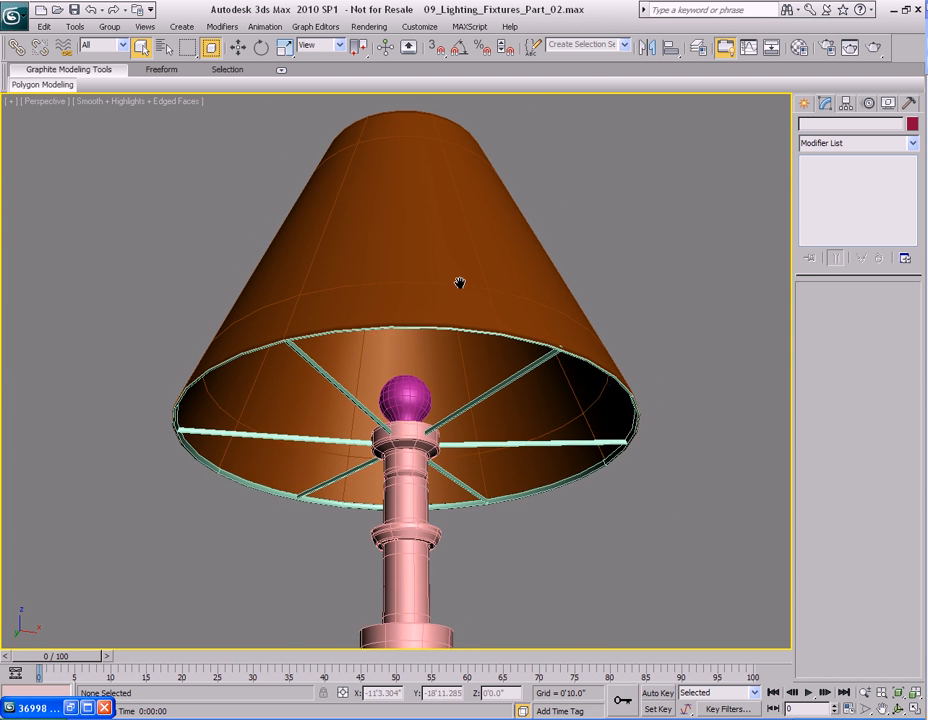
{"action": "middle_click_drag", "start_coordinate": [447, 238], "coordinate": [443, 252], "text": "alt"}
{"action": "scroll", "coordinate": [440, 355], "scroll_direction": "up", "scroll_amount": 3}
Select the lampshade and pick a ring of its vertical edges.
{"action": "right_click", "coordinate": [437, 346]}
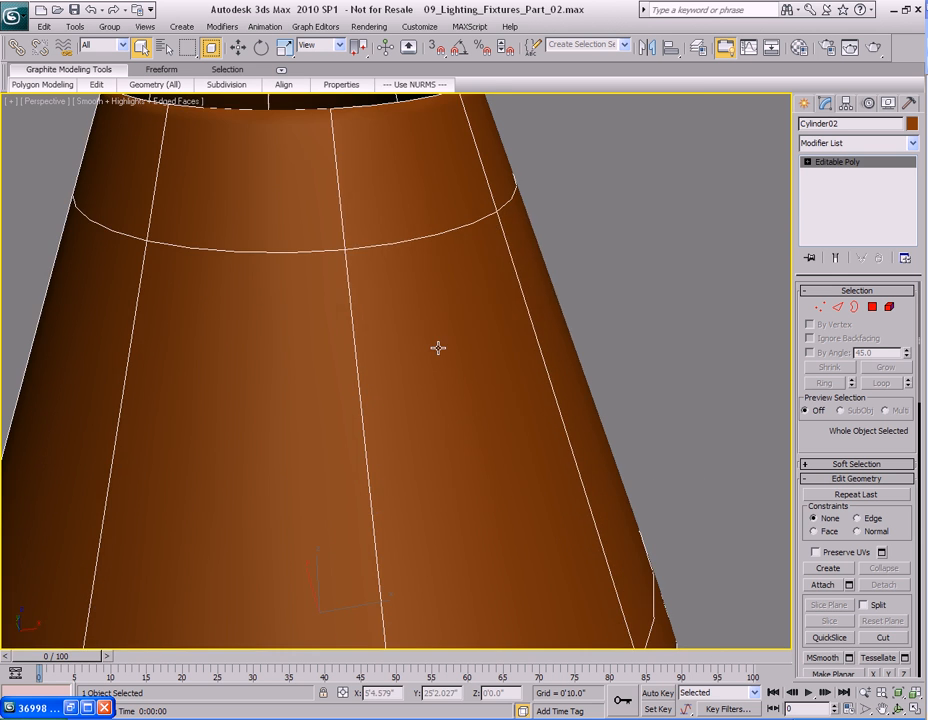
{"action": "left_click", "coordinate": [400, 184]}
{"action": "scroll", "coordinate": [435, 327], "scroll_direction": "down", "scroll_amount": 3}
{"action": "key", "text": "2"}
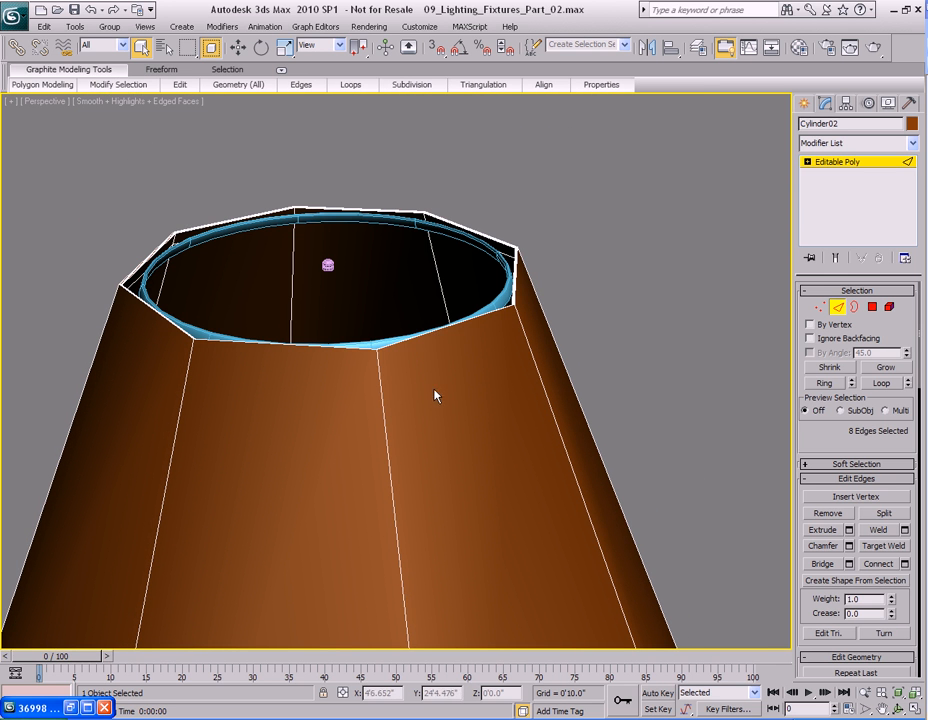
{"action": "left_click", "coordinate": [383, 401]}
{"action": "left_click", "coordinate": [840, 383]}
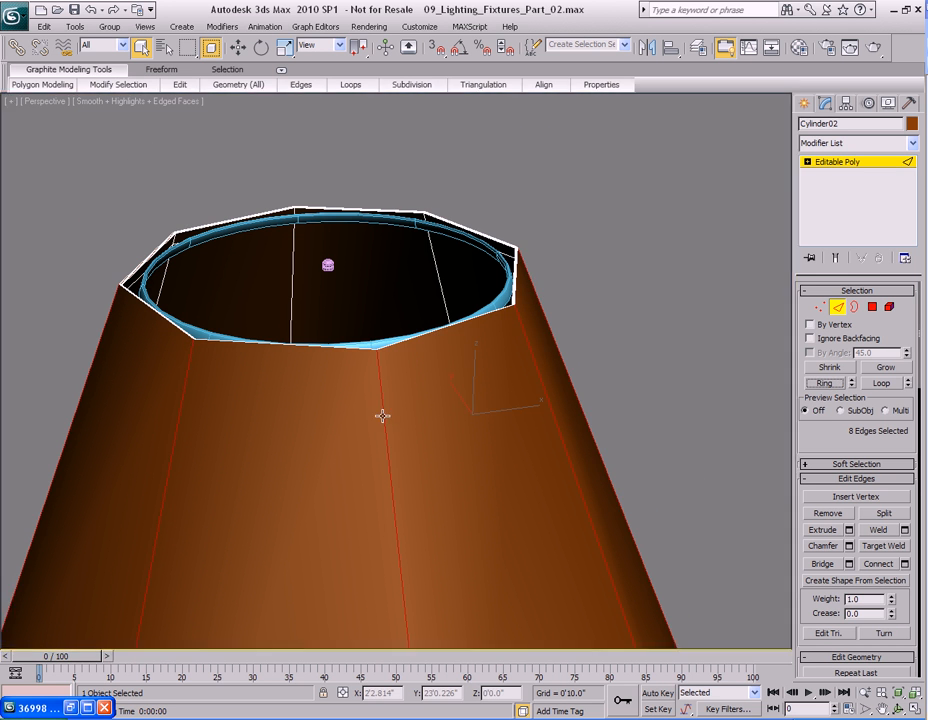
Connect the ring edges with one segment and a slide of 99 to add a loop near the shade's top.
{"action": "right_click", "coordinate": [388, 419]}
{"action": "left_click", "coordinate": [310, 464]}
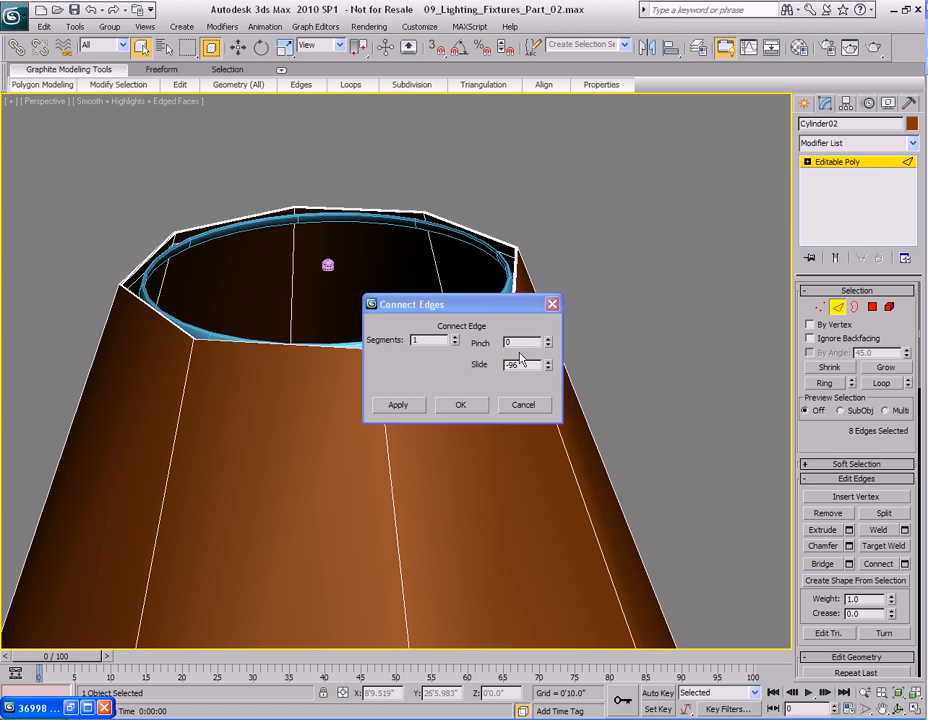
{"action": "left_click_drag", "start_coordinate": [545, 368], "coordinate": [519, 76]}
{"action": "left_click_drag", "start_coordinate": [468, 313], "coordinate": [591, 249]}
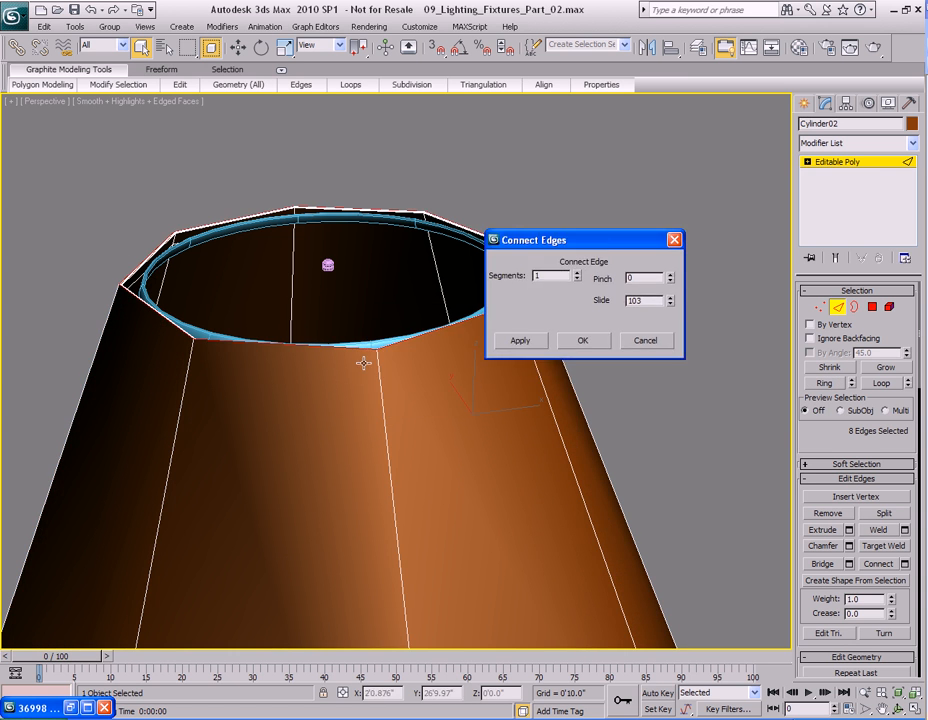
{"action": "scroll", "coordinate": [342, 379], "scroll_direction": "up", "scroll_amount": 6}
{"action": "left_click_drag", "start_coordinate": [676, 310], "coordinate": [673, 313]}
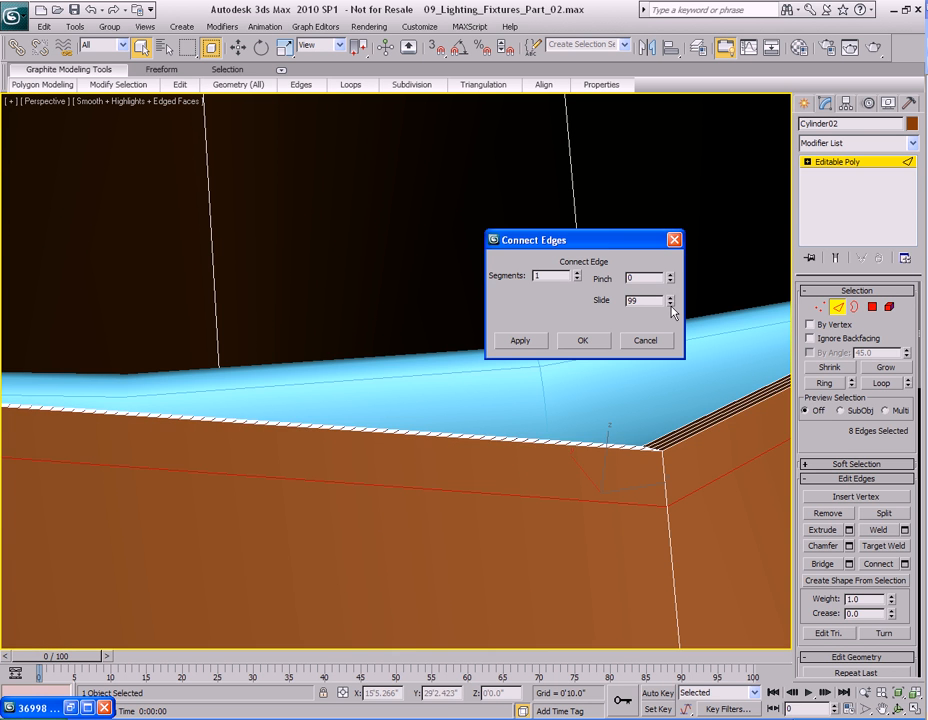
{"action": "scroll", "coordinate": [398, 447], "scroll_direction": "down", "scroll_amount": 5}
{"action": "scroll", "coordinate": [406, 435], "scroll_direction": "up", "scroll_amount": 1}
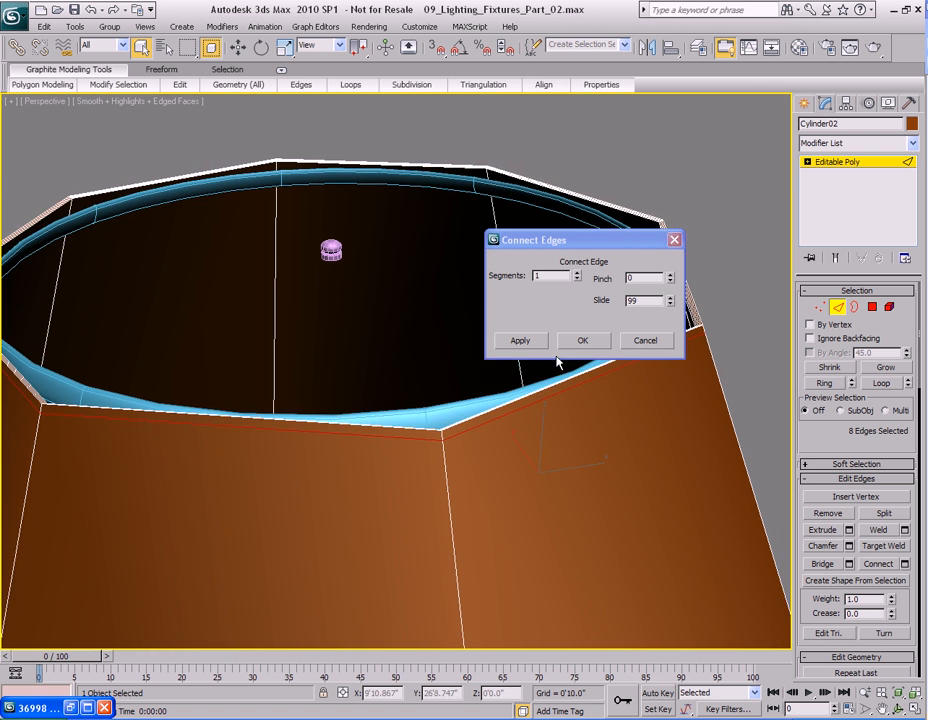
{"action": "left_click", "coordinate": [582, 340]}
Select the loop of thin polygons forming the band along the lampshade's top edge.
{"action": "middle_click_drag", "start_coordinate": [331, 430], "coordinate": [435, 429], "text": "alt"}
{"action": "scroll", "coordinate": [363, 425], "scroll_direction": "up", "scroll_amount": 5}
{"action": "middle_click_drag", "start_coordinate": [363, 425], "coordinate": [363, 410], "text": "alt"}
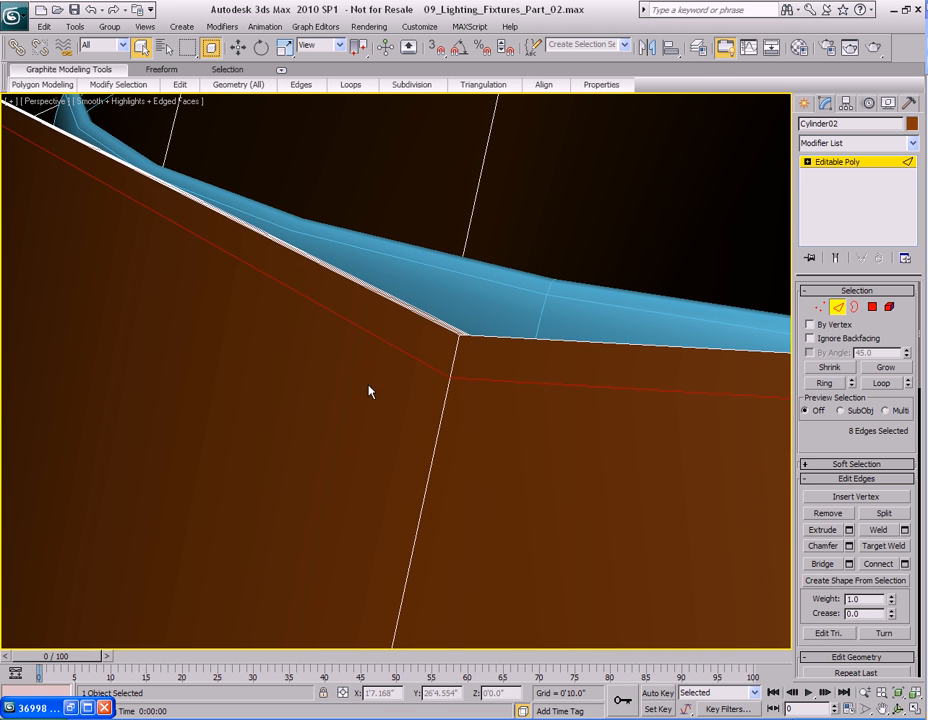
{"action": "key", "text": "4"}
{"action": "left_click", "coordinate": [429, 342]}
{"action": "left_click", "coordinate": [439, 381], "text": "ctrl"}
{"action": "scroll", "coordinate": [439, 381], "scroll_direction": "down", "scroll_amount": 5}
{"action": "middle_click_drag", "start_coordinate": [439, 381], "coordinate": [395, 376]}
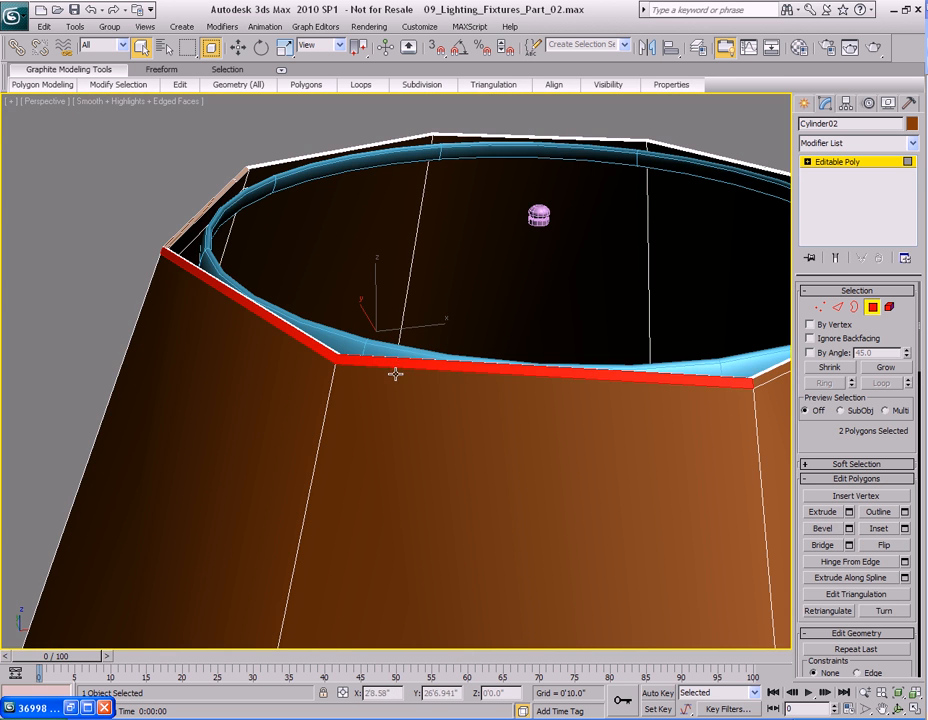
{"action": "left_click", "coordinate": [117, 84]}
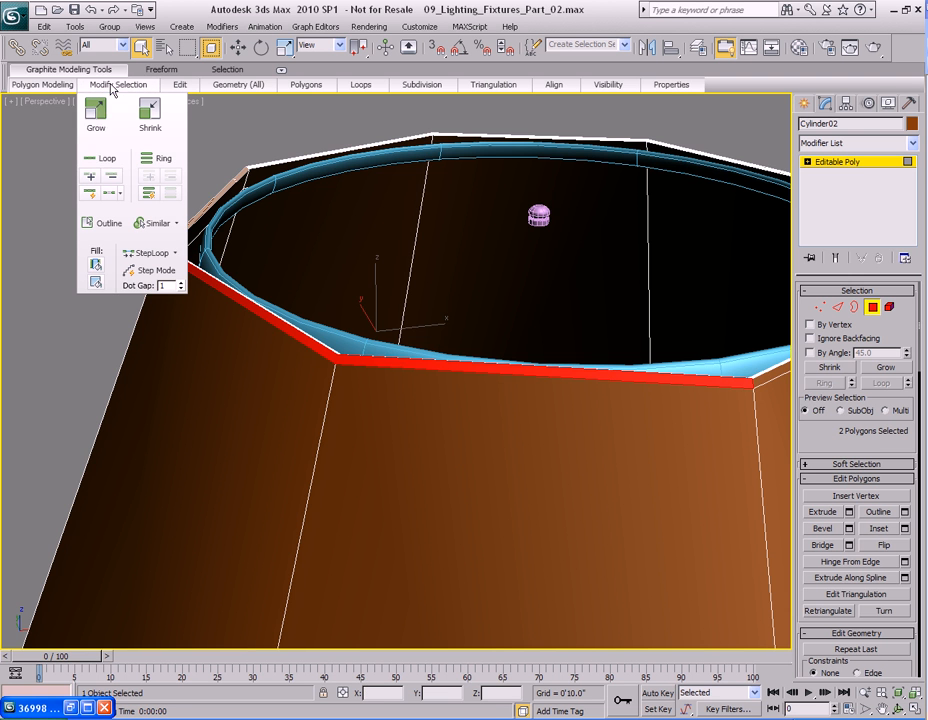
{"action": "left_click", "coordinate": [99, 158]}
Turn on NURMS smoothing for the lampshade to preview it.
{"action": "scroll", "coordinate": [478, 328], "scroll_direction": "up", "scroll_amount": 6}
{"action": "mouse_move", "coordinate": [370, 327]}
{"action": "middle_mouse_down", "text": "alt"}
{"action": "mouse_move", "coordinate": [503, 373]}
{"action": "mouse_move", "coordinate": [357, 342]}
{"action": "middle_mouse_up", "text": "alt"}
{"action": "right_click", "coordinate": [380, 347]}
{"action": "left_click", "coordinate": [350, 156]}
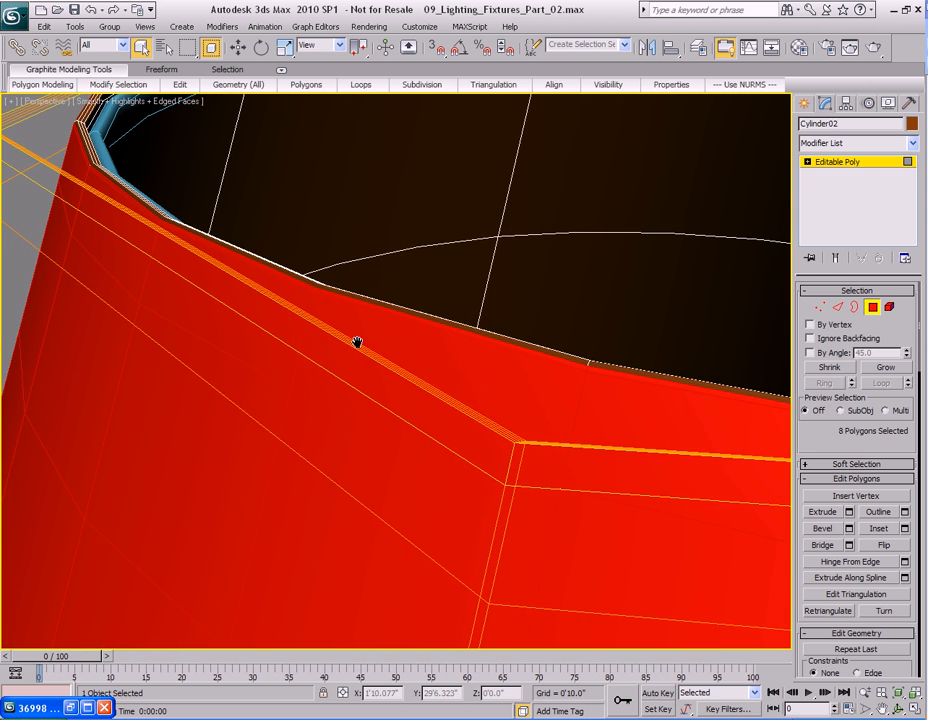
{"action": "right_click", "coordinate": [393, 388]}
{"action": "left_click", "coordinate": [139, 333]}
Extrude the selected top-band polygons by 0'0.1" using Local Normal extrusion.
{"action": "key", "text": "shift+z"}
{"action": "key", "text": "shift+y"}
{"action": "right_click", "coordinate": [387, 399]}
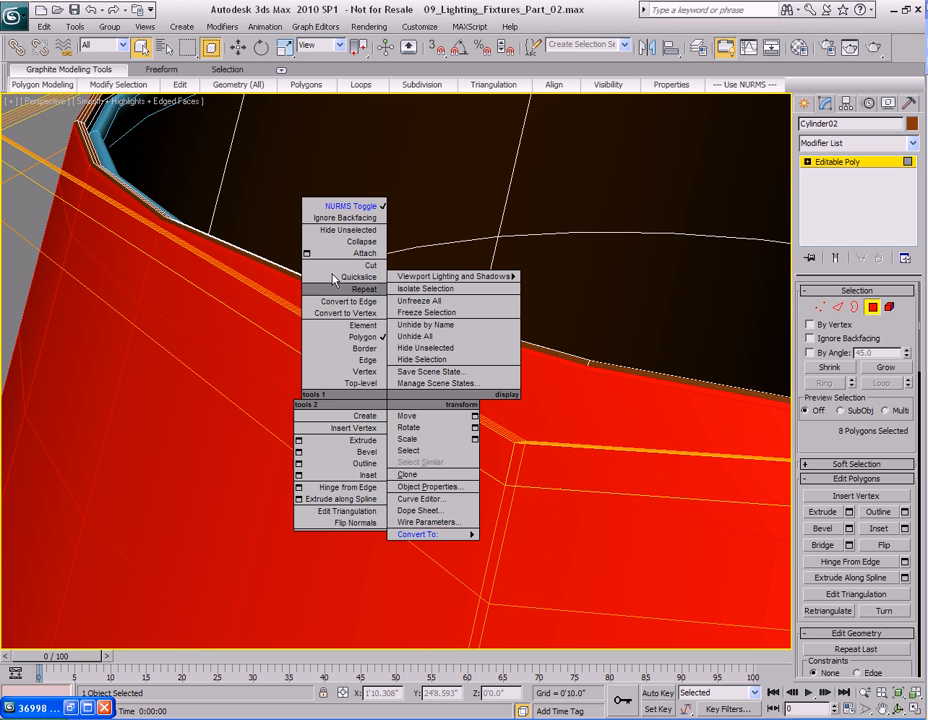
{"action": "left_click", "coordinate": [298, 440]}
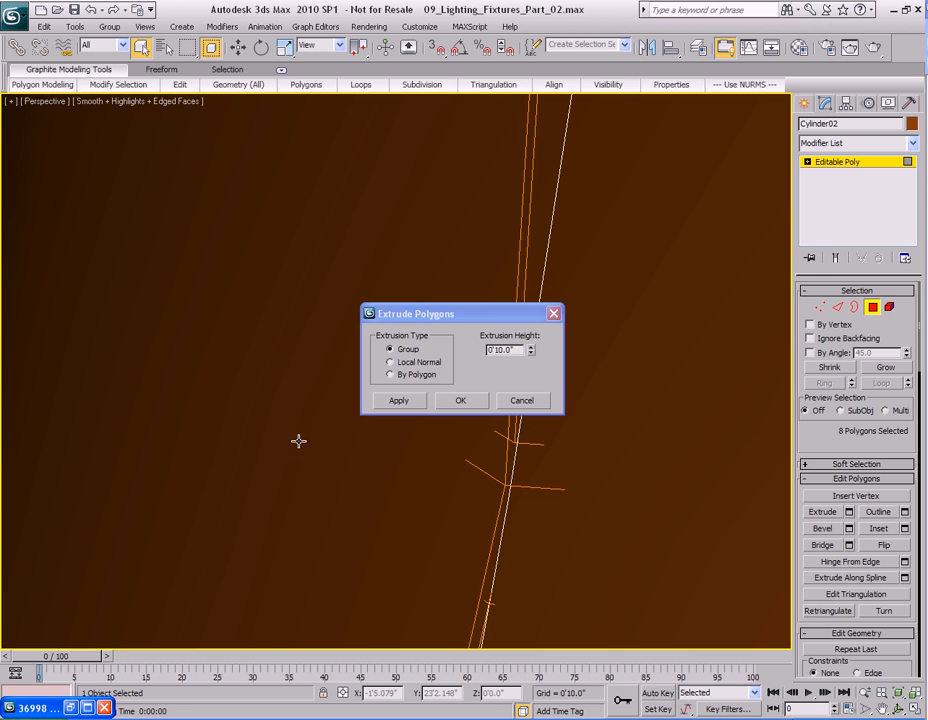
{"action": "left_click_drag", "start_coordinate": [475, 313], "coordinate": [550, 309]}
{"action": "left_click", "coordinate": [498, 355]}
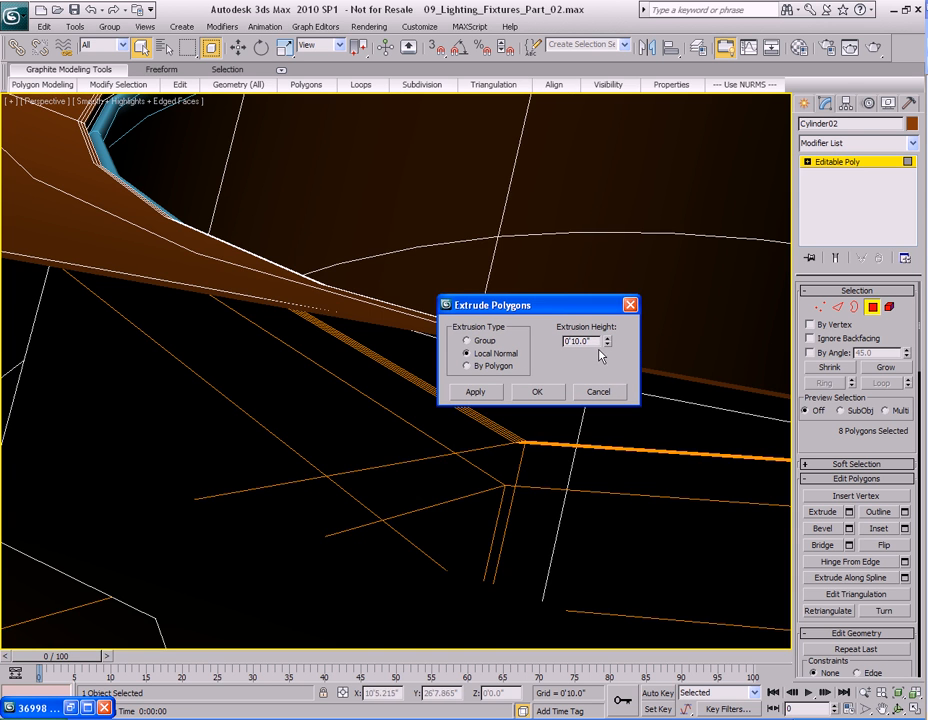
{"action": "left_click_drag", "start_coordinate": [609, 344], "coordinate": [608, 415]}
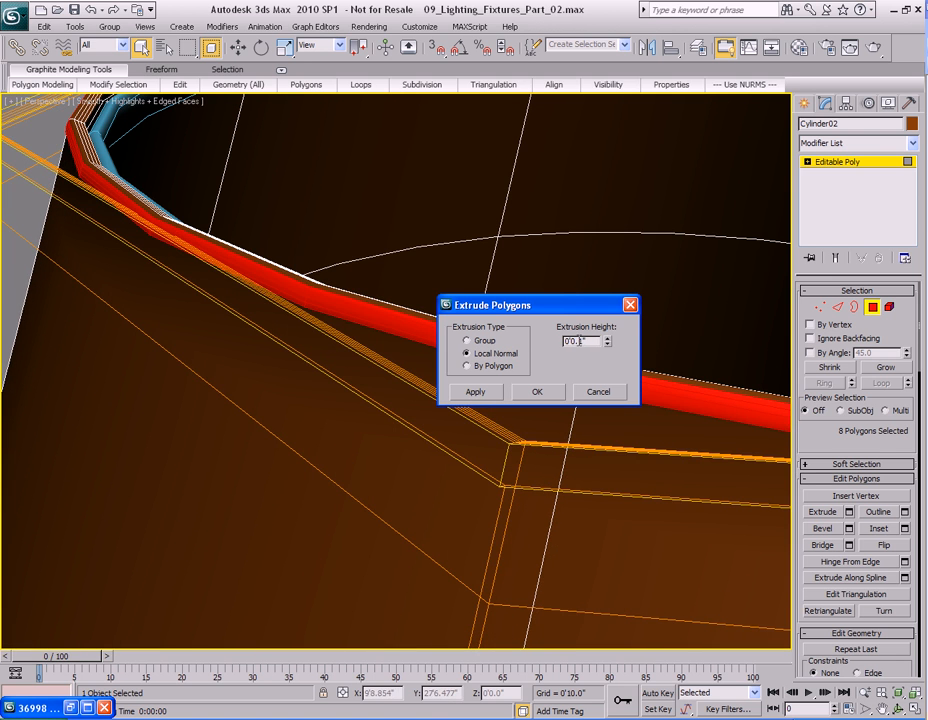
{"action": "left_click", "coordinate": [490, 395]}
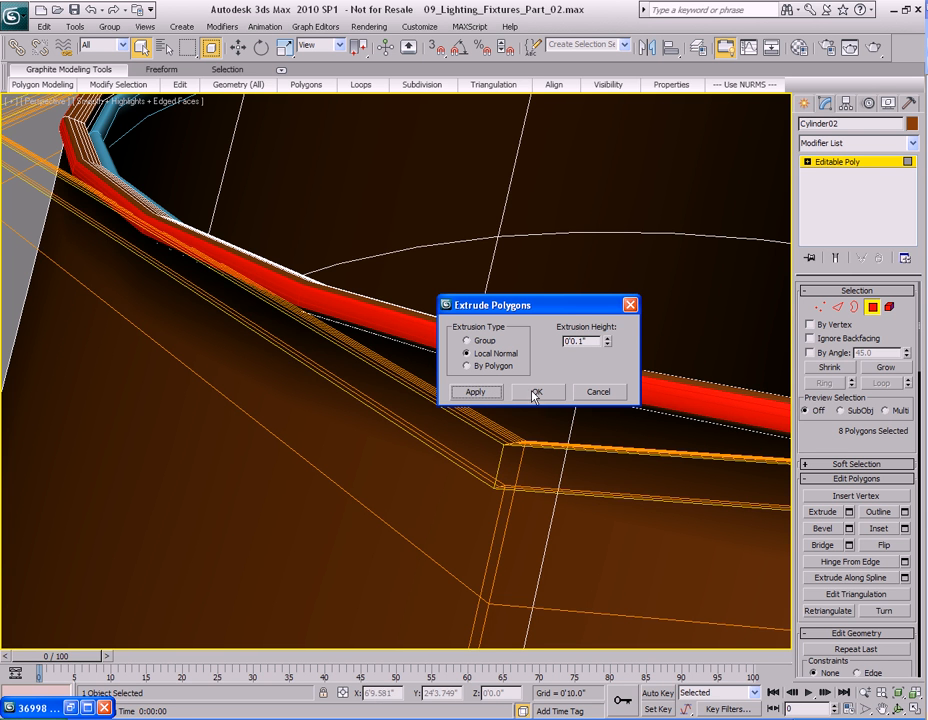
{"action": "left_click", "coordinate": [539, 392]}
Quick-render the perspective view to check the shade's top band, then close the render window.
{"action": "scroll", "coordinate": [414, 414], "scroll_direction": "down", "scroll_amount": 5}
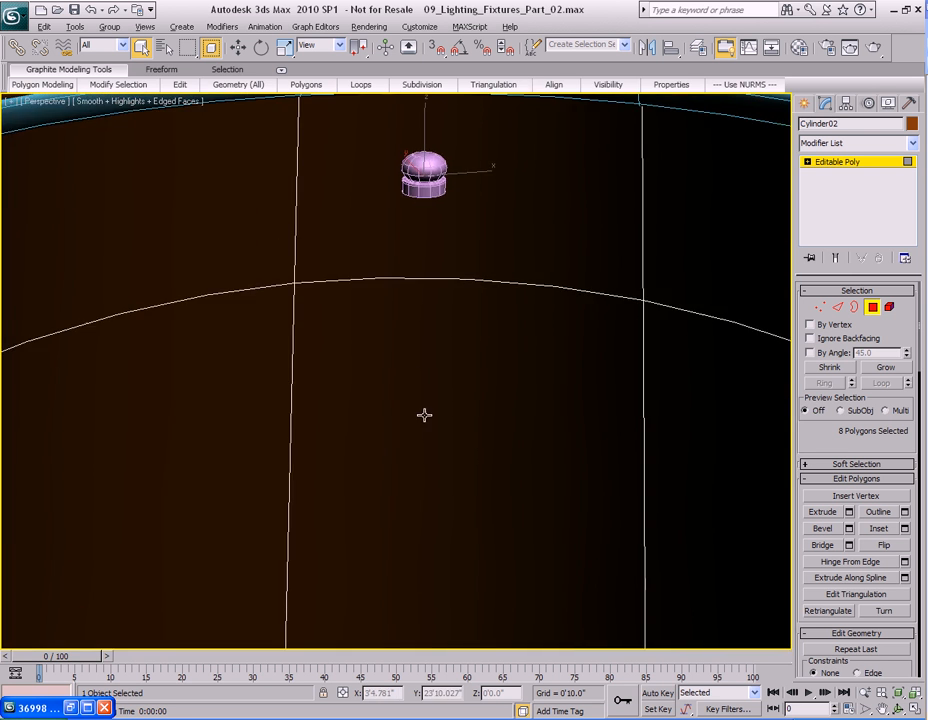
{"action": "scroll", "coordinate": [430, 386], "scroll_direction": "up", "scroll_amount": 8}
{"action": "middle_click_drag", "start_coordinate": [397, 337], "coordinate": [491, 435]}
{"action": "middle_click_drag", "start_coordinate": [468, 339], "coordinate": [447, 369]}
{"action": "key", "text": "shift+q"}
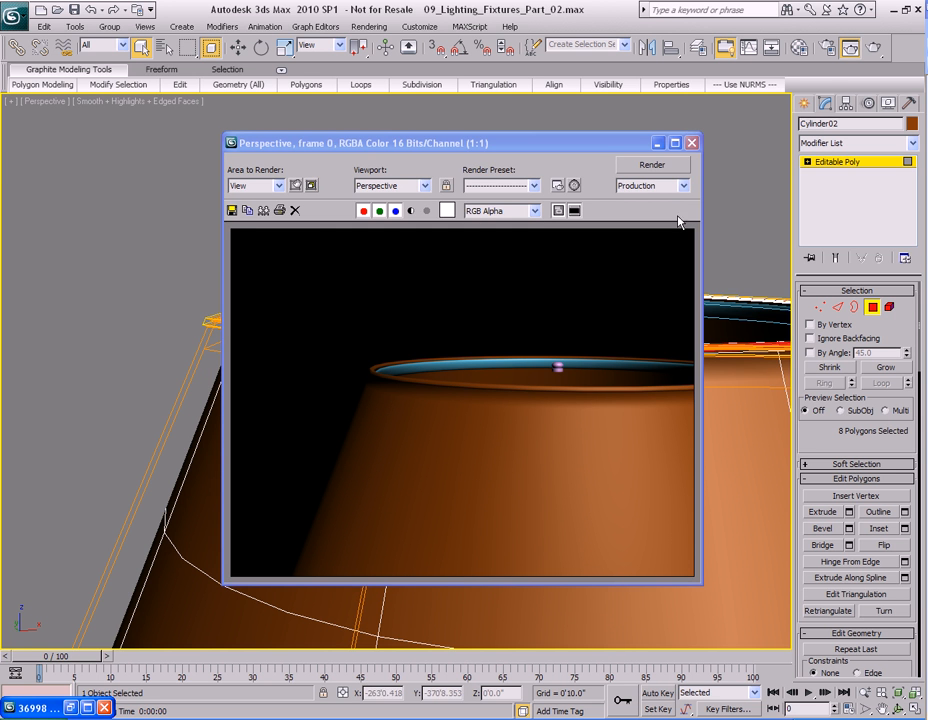
{"action": "left_click", "coordinate": [692, 143]}
Switch to edge level and turn NURMS smoothing off for the lampshade.
{"action": "middle_click_drag", "start_coordinate": [520, 383], "coordinate": [372, 376], "text": "alt"}
{"action": "key", "text": "2"}
{"action": "left_click", "coordinate": [105, 319]}
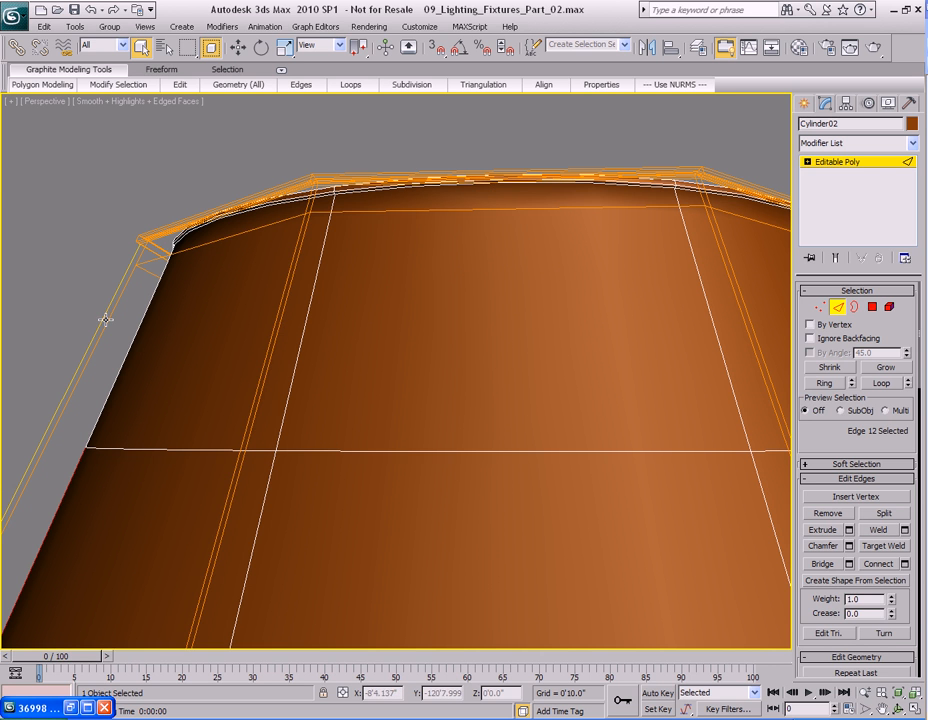
{"action": "right_click", "coordinate": [419, 343]}
{"action": "right_click", "coordinate": [373, 310]}
{"action": "left_click", "coordinate": [347, 131]}
Connect a ring of the shade's vertical edges with one segment at slide 99, adding a loop below the top band.
{"action": "left_click", "coordinate": [278, 314]}
{"action": "left_click", "coordinate": [823, 385]}
{"action": "right_click", "coordinate": [491, 258]}
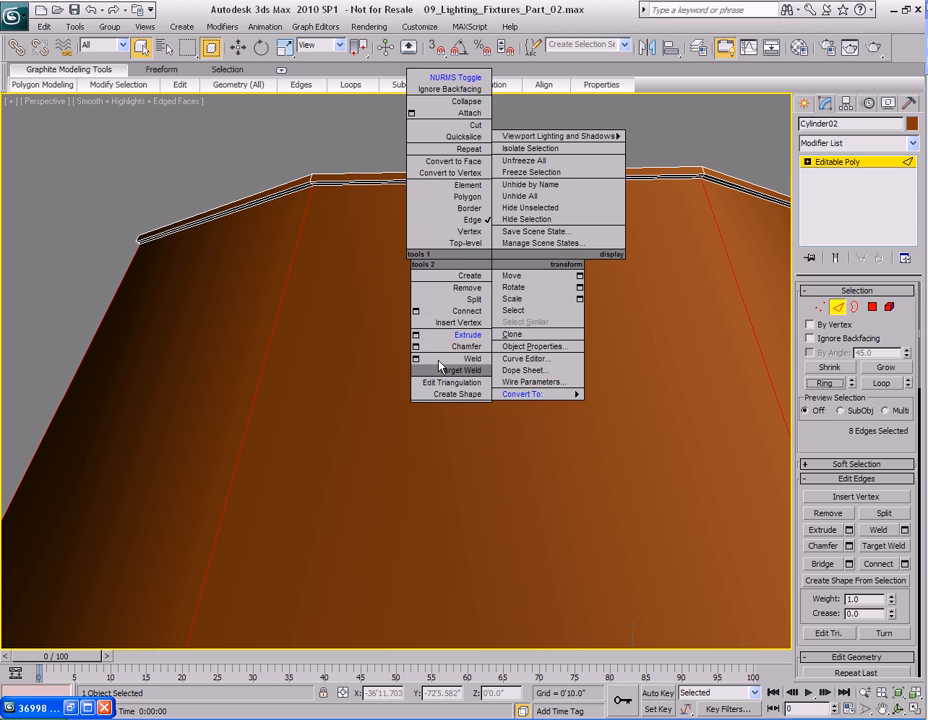
{"action": "left_click", "coordinate": [416, 310]}
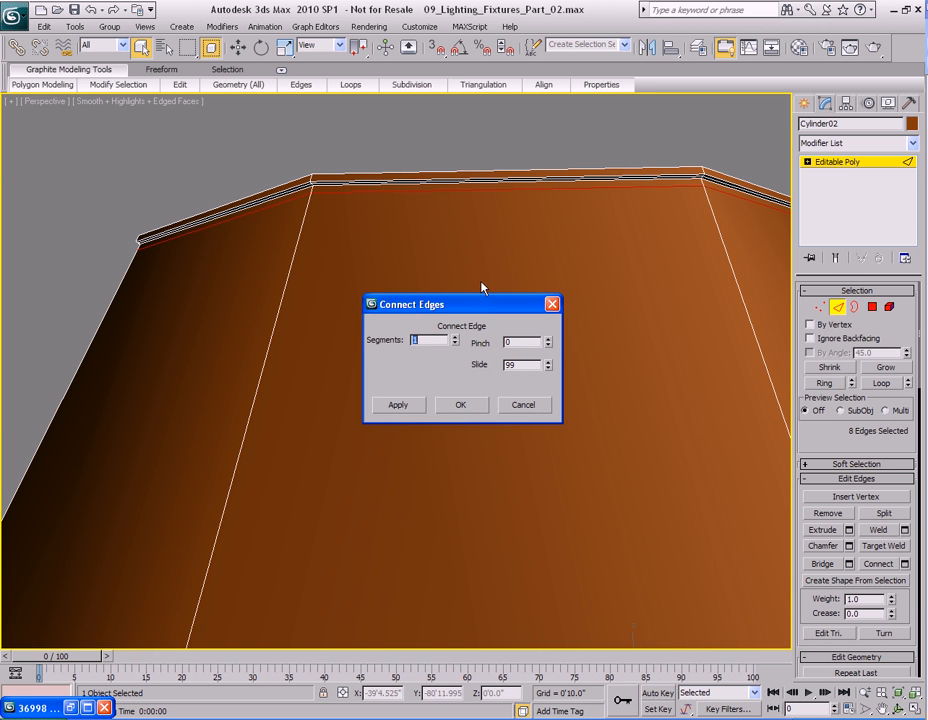
{"action": "left_click_drag", "start_coordinate": [487, 304], "coordinate": [542, 345]}
{"action": "left_click", "coordinate": [531, 447]}
Move the new edge loop slightly upward along Z with edge constraint active.
{"action": "middle_click_drag", "start_coordinate": [466, 249], "coordinate": [374, 353]}
{"action": "scroll", "coordinate": [484, 365], "scroll_direction": "up", "scroll_amount": 4}
{"action": "key", "text": "w"}
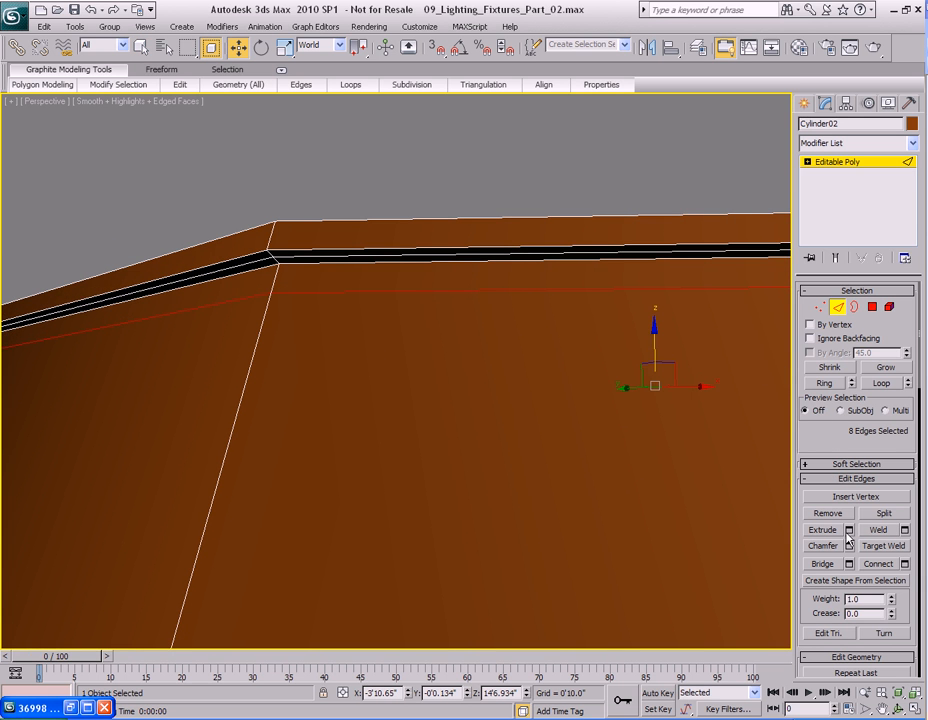
{"action": "scroll", "coordinate": [826, 432], "scroll_direction": "down", "scroll_amount": 5}
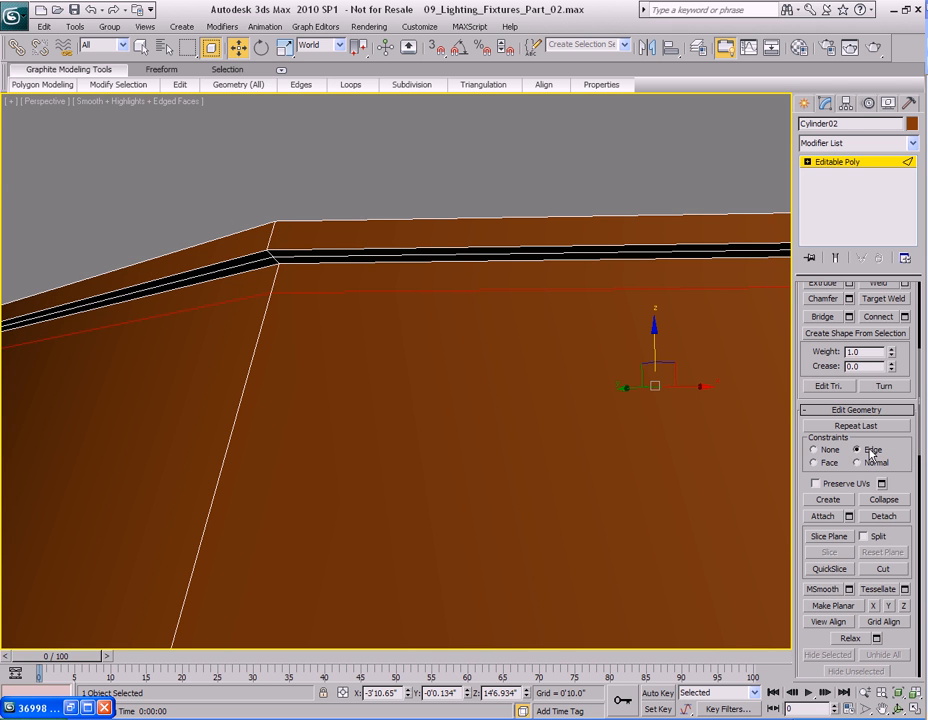
{"action": "left_click_drag", "start_coordinate": [653, 341], "coordinate": [653, 322]}
Turn NURMS smoothing on and quick-render the perspective view of the shade.
{"action": "right_click", "coordinate": [463, 313]}
{"action": "left_click", "coordinate": [410, 138]}
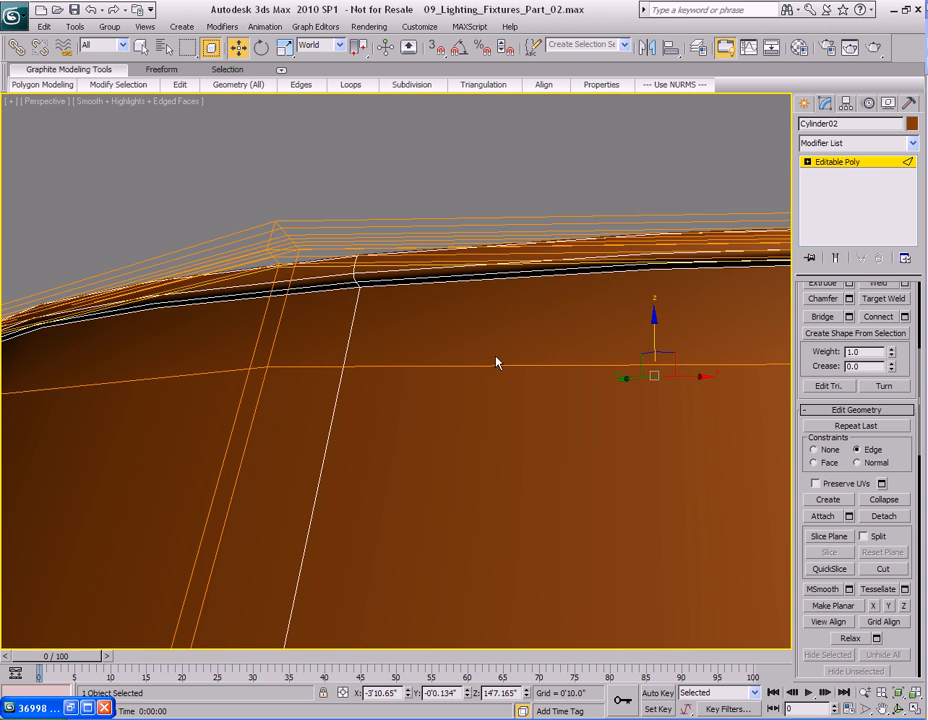
{"action": "key", "text": "shift+q"}
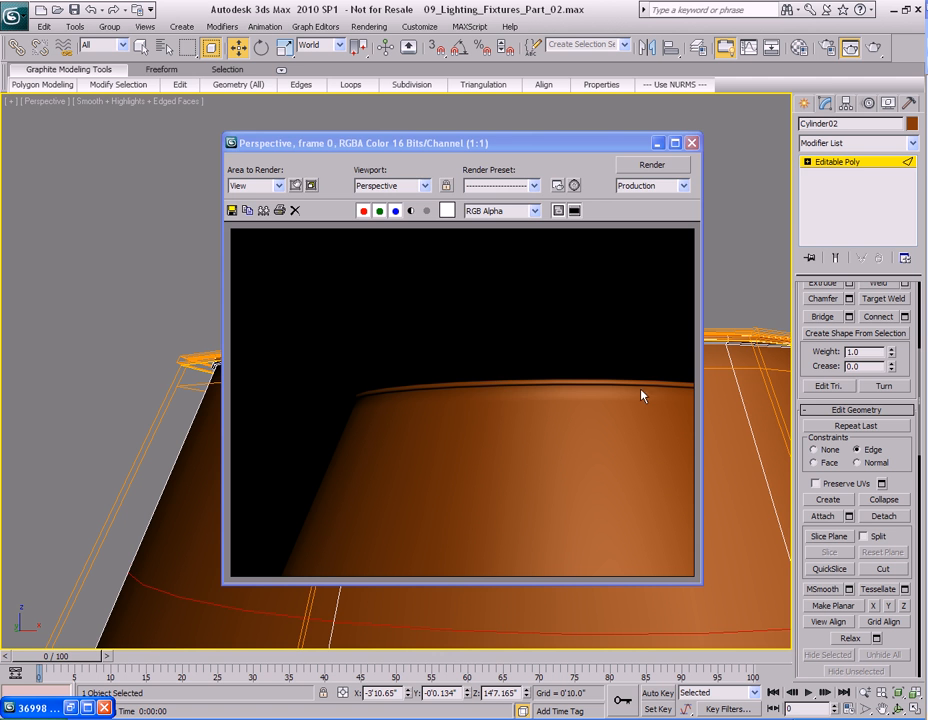
{"action": "left_click", "coordinate": [692, 147]}
Turn NURMS smoothing back off on the lampshade.
{"action": "middle_click_drag", "start_coordinate": [518, 512], "coordinate": [498, 522]}
{"action": "scroll", "coordinate": [515, 440], "scroll_direction": "down", "scroll_amount": 5}
{"action": "scroll", "coordinate": [433, 472], "scroll_direction": "up", "scroll_amount": 4}
{"action": "right_click", "coordinate": [451, 445]}
{"action": "left_click", "coordinate": [394, 255]}
Select a ring of vertical edges near the shade's bottom rim and connect them with one segment at slide -96.
{"action": "scroll", "coordinate": [405, 408], "scroll_direction": "up", "scroll_amount": 3}
{"action": "key", "text": "2"}
{"action": "left_click", "coordinate": [477, 415]}
{"action": "left_click", "coordinate": [880, 385]}
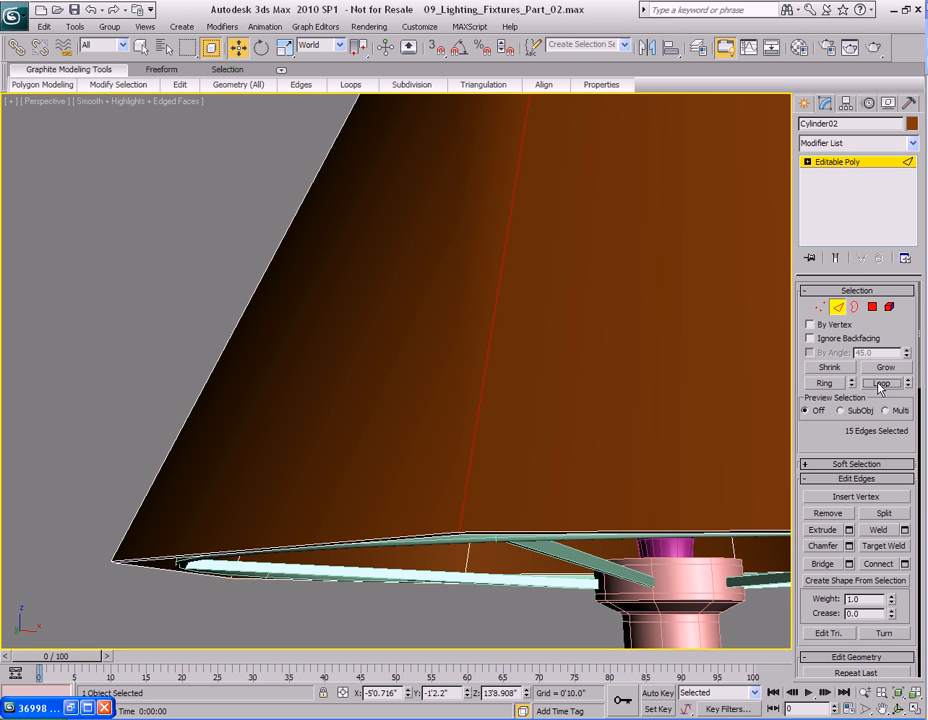
{"action": "left_click", "coordinate": [482, 398]}
{"action": "left_click", "coordinate": [826, 384]}
{"action": "middle_click_drag", "start_coordinate": [580, 394], "coordinate": [545, 424]}
{"action": "key", "text": "q"}
{"action": "right_click", "coordinate": [497, 307]}
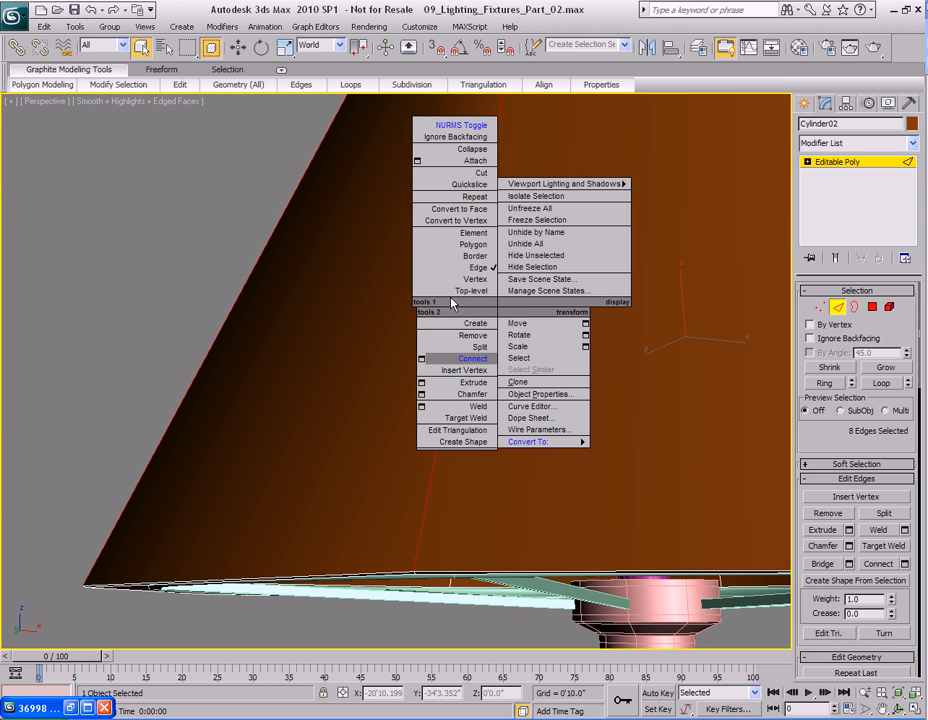
{"action": "left_click", "coordinate": [421, 358]}
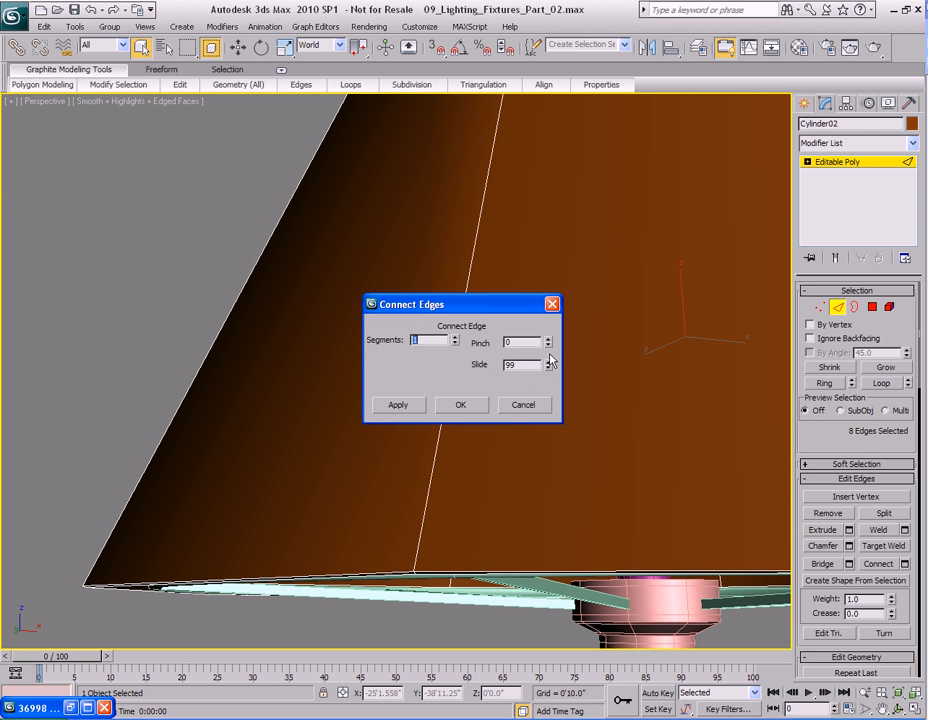
{"action": "left_click_drag", "start_coordinate": [548, 369], "coordinate": [550, 423]}
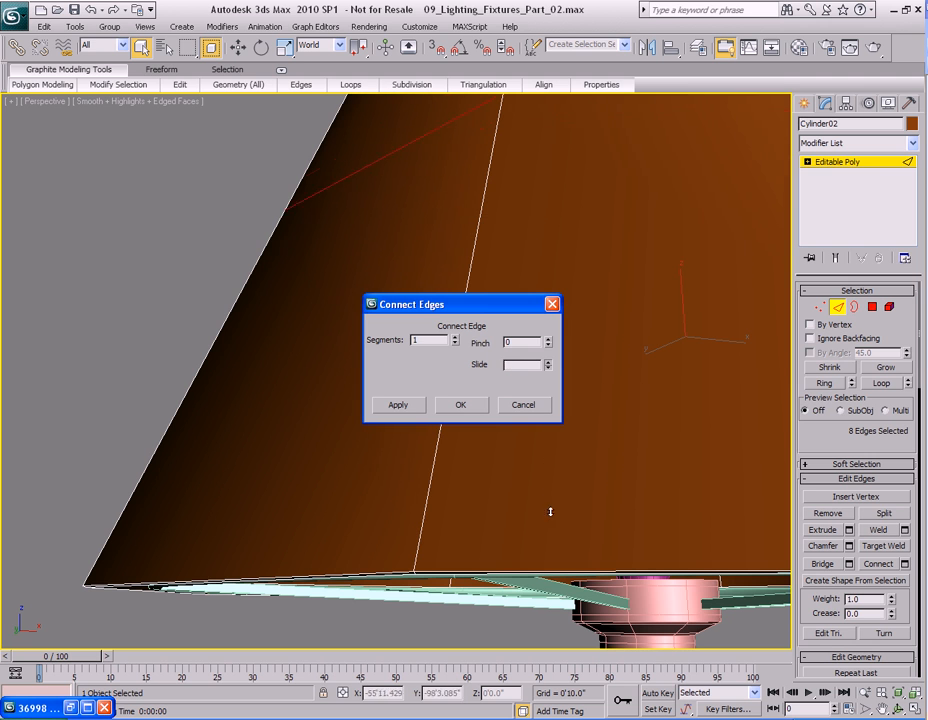
{"action": "left_click_drag", "start_coordinate": [544, 593], "coordinate": [545, 424]}
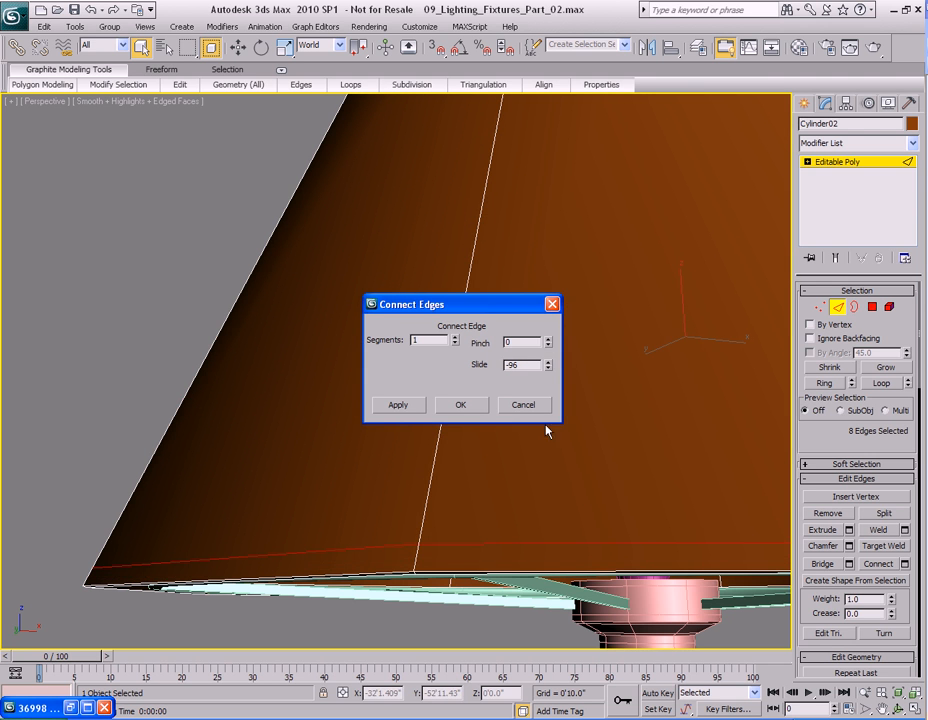
{"action": "left_click", "coordinate": [468, 404]}
Select two polygons on the lampshade's lower rim band.
{"action": "middle_click_drag", "start_coordinate": [469, 460], "coordinate": [467, 436], "text": "alt"}
{"action": "key", "text": "4"}
{"action": "left_click", "coordinate": [400, 472]}
{"action": "left_click", "coordinate": [463, 466], "text": "ctrl"}
{"action": "middle_click_drag", "start_coordinate": [463, 466], "coordinate": [457, 457], "text": "alt"}
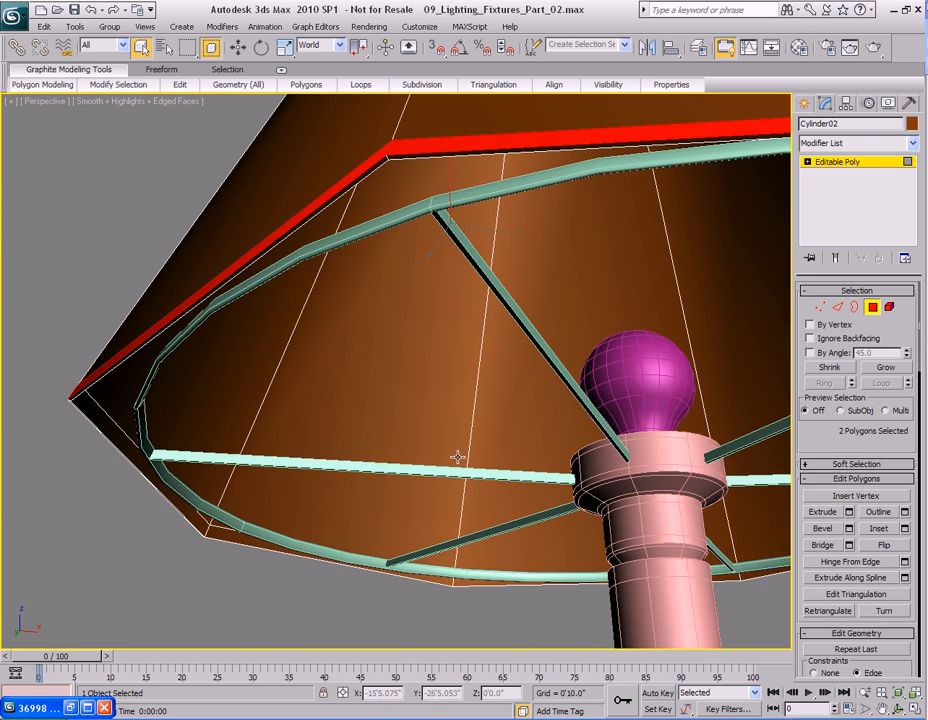
{"action": "middle_click_drag", "start_coordinate": [440, 352], "coordinate": [434, 436]}
{"action": "middle_click_drag", "start_coordinate": [421, 311], "coordinate": [422, 386]}
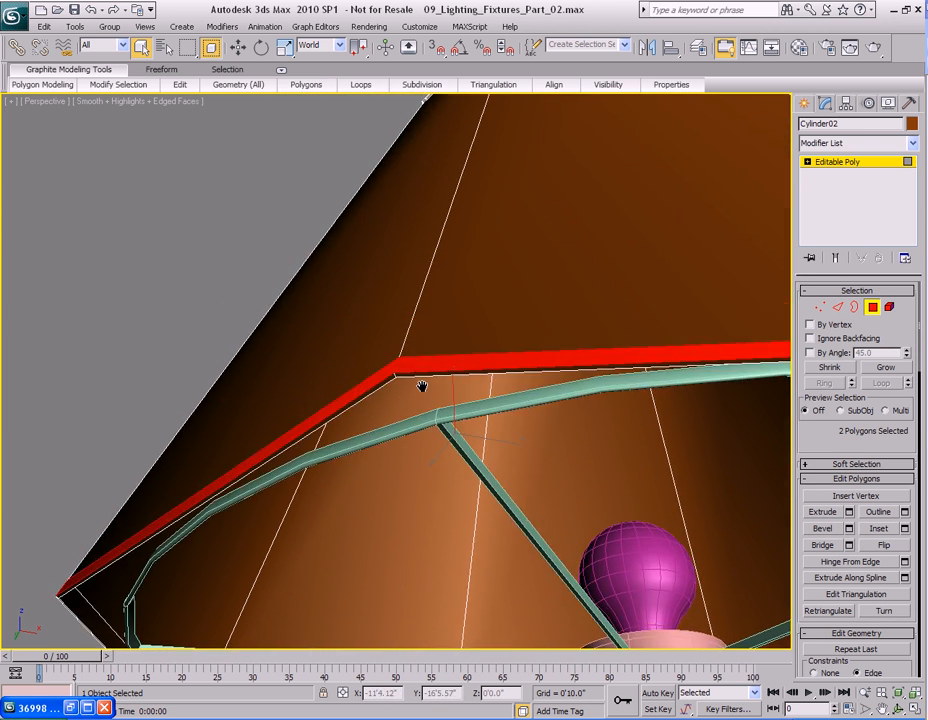
Toggle NURMS smoothing on and back off to preview the lower rim of the shade.
{"action": "scroll", "coordinate": [422, 386], "scroll_direction": "up", "scroll_amount": 3}
{"action": "right_click", "coordinate": [422, 386]}
{"action": "left_click", "coordinate": [395, 184]}
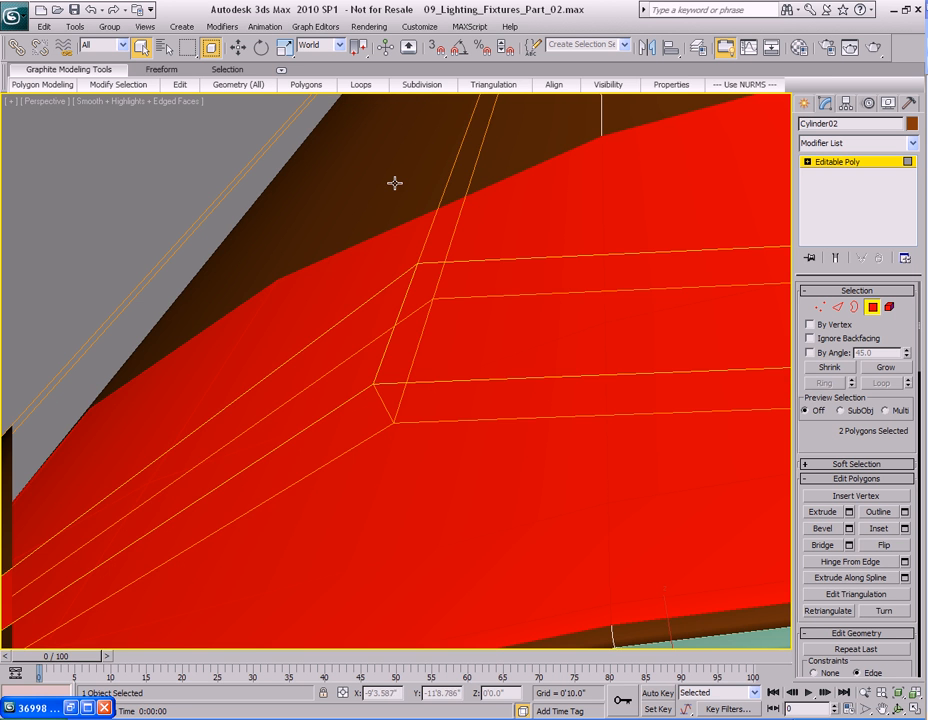
{"action": "scroll", "coordinate": [439, 411], "scroll_direction": "down", "scroll_amount": 8}
{"action": "scroll", "coordinate": [441, 394], "scroll_direction": "up", "scroll_amount": 6}
{"action": "right_click", "coordinate": [441, 392]}
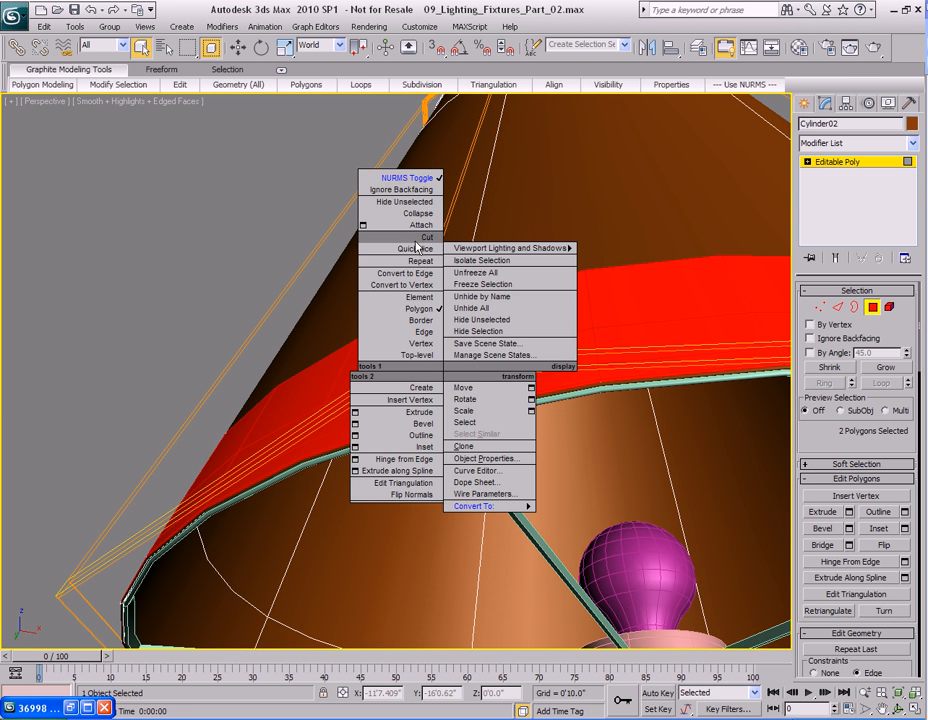
{"action": "left_click", "coordinate": [414, 182]}
{"action": "middle_click_drag", "start_coordinate": [433, 307], "coordinate": [437, 357]}
{"action": "scroll", "coordinate": [438, 356], "scroll_direction": "up", "scroll_amount": 5}
Connect the ring of edges across the lower band with 3 segments and a slide of 0.
{"action": "key", "text": "2"}
{"action": "left_click", "coordinate": [383, 306]}
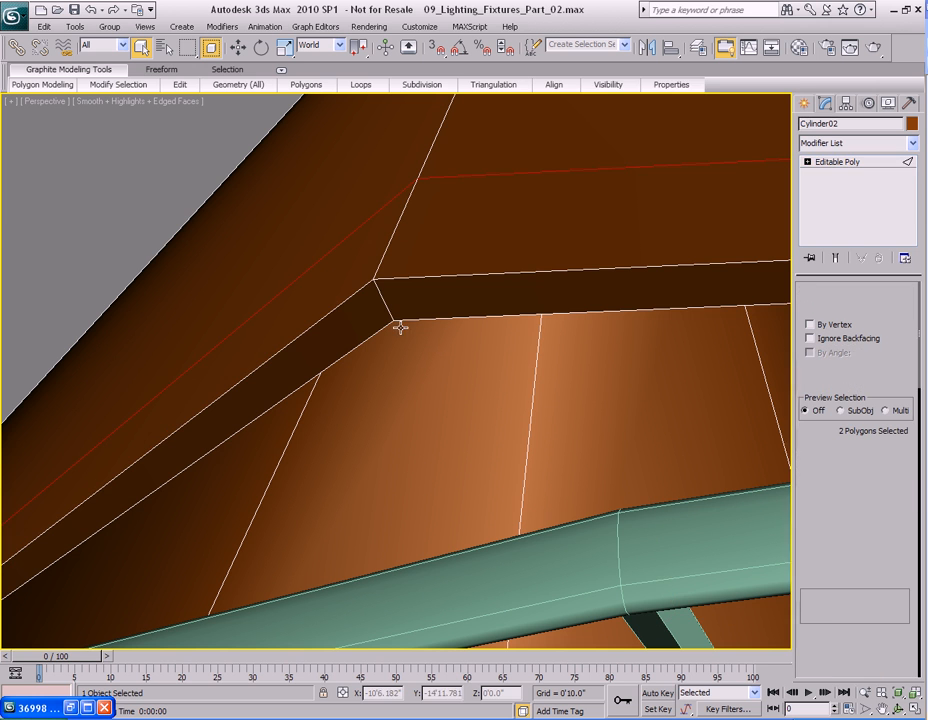
{"action": "left_click", "coordinate": [824, 383]}
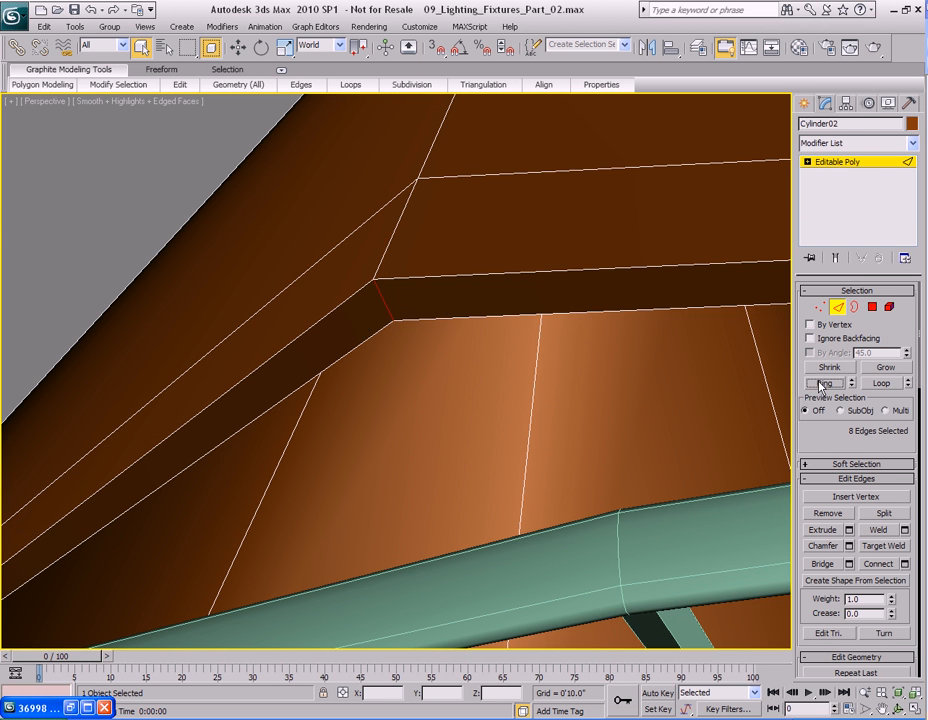
{"action": "right_click", "coordinate": [478, 298]}
{"action": "left_click", "coordinate": [400, 304]}
{"action": "left_click_drag", "start_coordinate": [408, 308], "coordinate": [630, 306]}
{"action": "left_click", "coordinate": [679, 336]}
{"action": "left_click", "coordinate": [679, 336]}
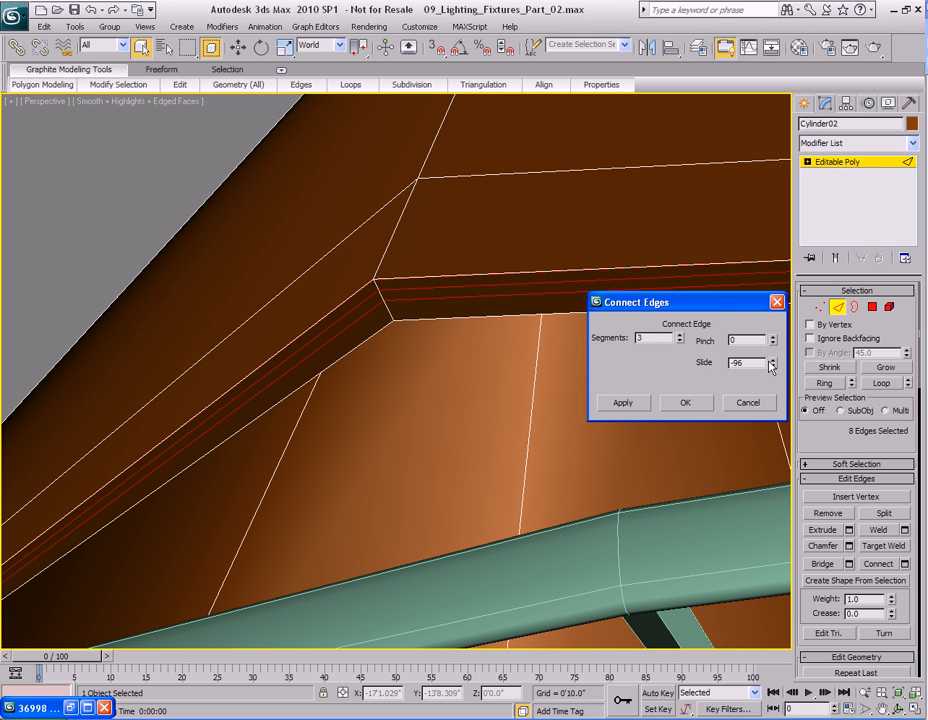
{"action": "type", "text": "0"}
{"action": "key", "text": "Tab"}
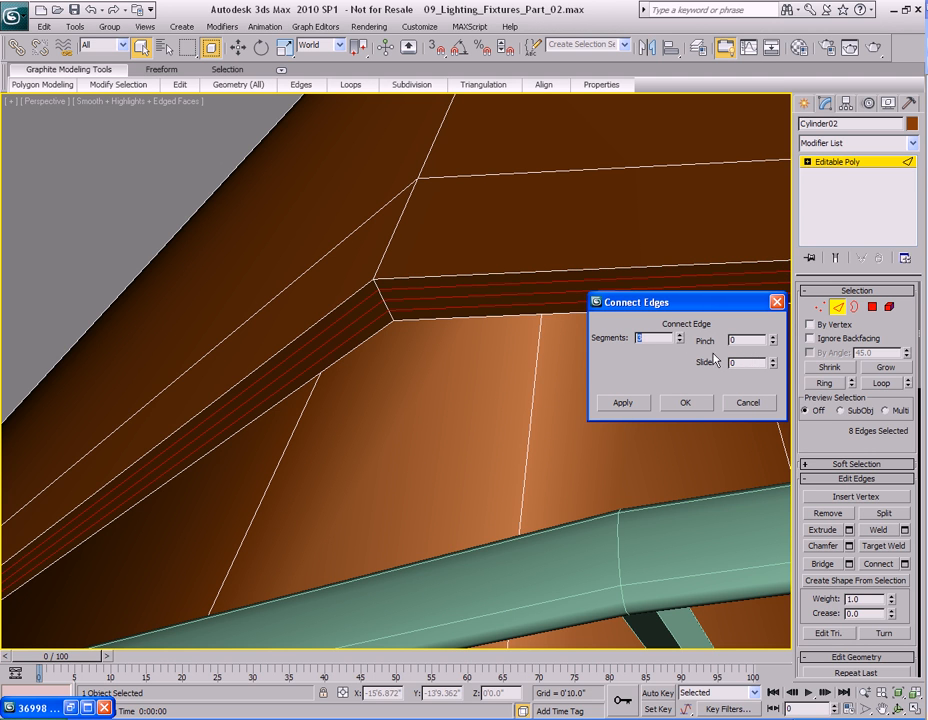
{"action": "left_click", "coordinate": [685, 405]}
Select the loop of polygons forming the lampshade's lower band strip.
{"action": "middle_click_drag", "start_coordinate": [447, 313], "coordinate": [495, 358]}
{"action": "scroll", "coordinate": [495, 358], "scroll_direction": "down", "scroll_amount": 4}
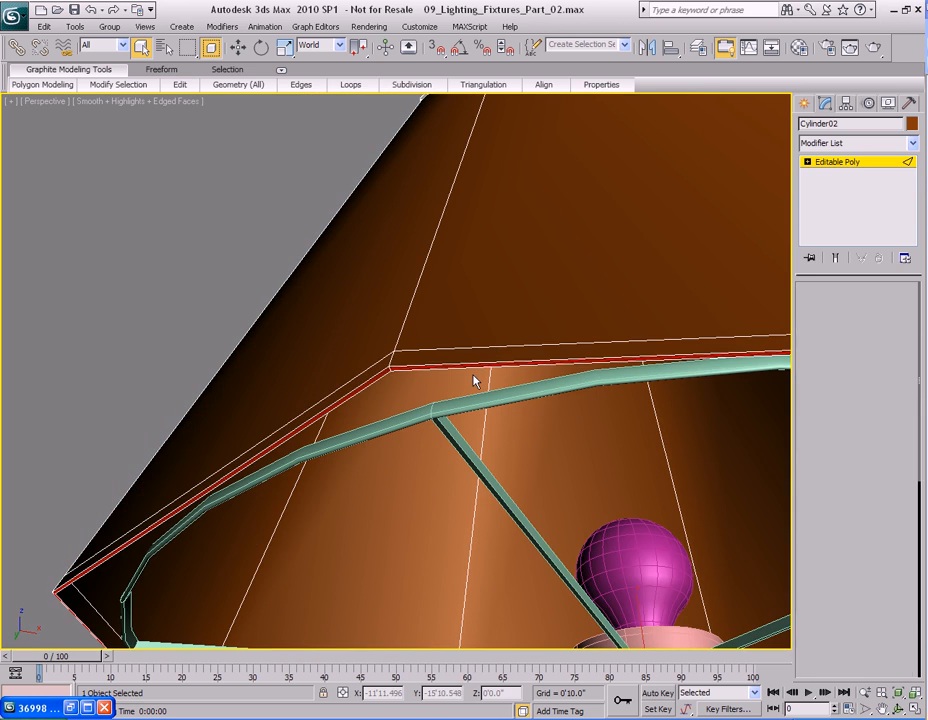
{"action": "key", "text": "4"}
{"action": "scroll", "coordinate": [402, 381], "scroll_direction": "up", "scroll_amount": 3}
{"action": "scroll", "coordinate": [402, 381], "scroll_direction": "down", "scroll_amount": 6}
{"action": "mouse_move", "coordinate": [402, 381]}
{"action": "middle_mouse_down", "text": "alt"}
{"action": "mouse_move", "coordinate": [588, 400]}
{"action": "mouse_move", "coordinate": [406, 383]}
{"action": "middle_mouse_up", "text": "alt"}
{"action": "scroll", "coordinate": [401, 386], "scroll_direction": "up", "scroll_amount": 3}
{"action": "left_click", "coordinate": [380, 387]}
{"action": "left_click", "coordinate": [356, 396], "text": "ctrl"}
{"action": "mouse_move", "coordinate": [99, 87]}
{"action": "left_click", "coordinate": [97, 160]}
{"action": "scroll", "coordinate": [472, 383], "scroll_direction": "up", "scroll_amount": 4}
{"action": "middle_click_drag", "start_coordinate": [484, 396], "coordinate": [450, 388]}
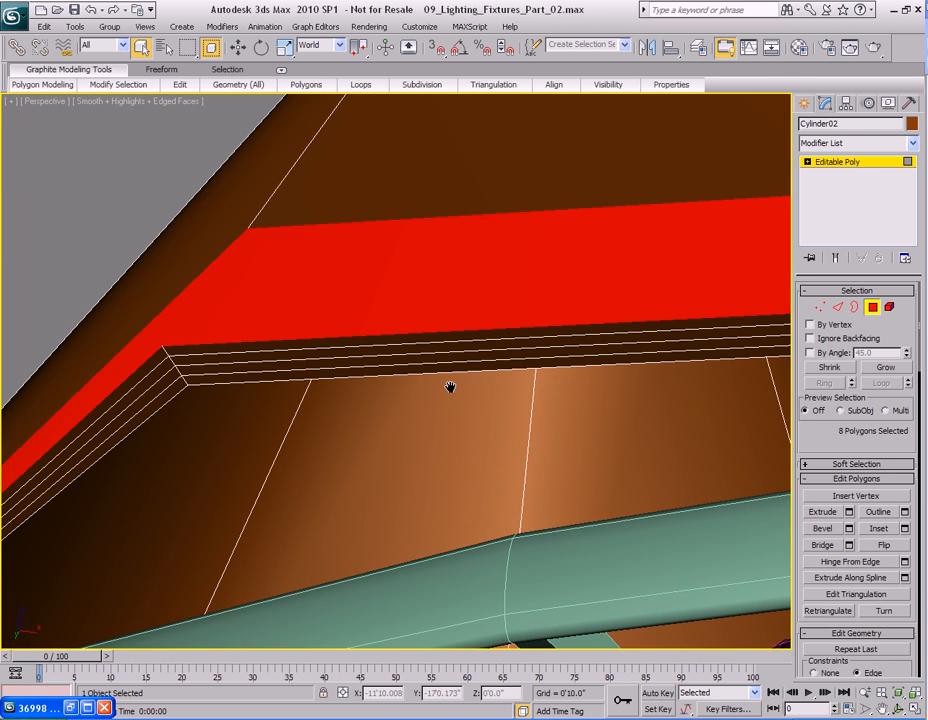
Extrude the selected lower band polygons along local normals by 0'0.1".
{"action": "scroll", "coordinate": [450, 387], "scroll_direction": "down", "scroll_amount": 4}
{"action": "right_click", "coordinate": [428, 330]}
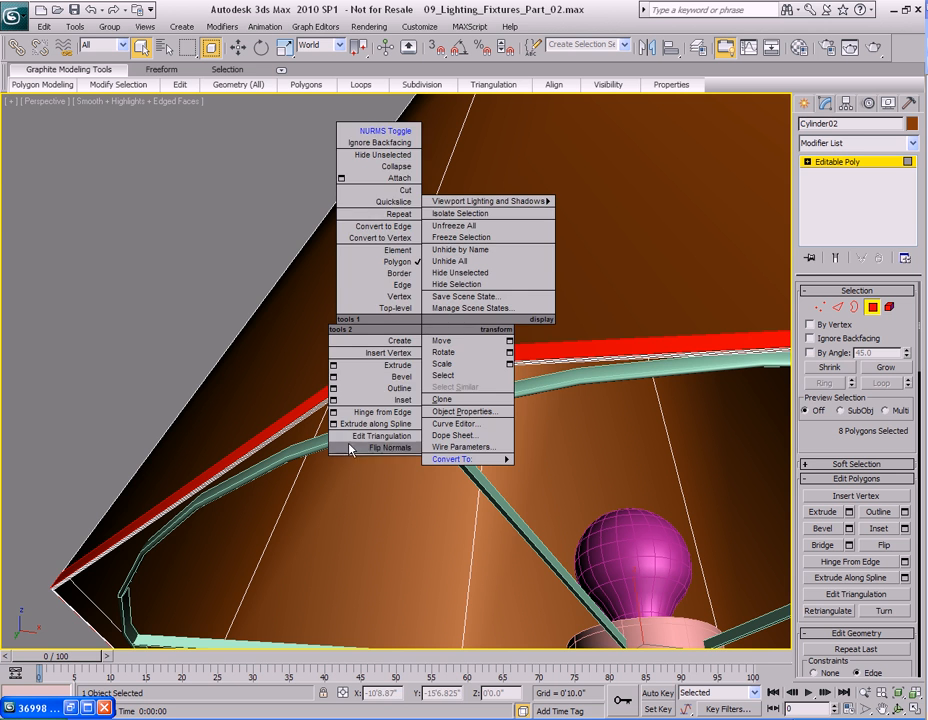
{"action": "left_click", "coordinate": [333, 370]}
{"action": "left_click", "coordinate": [409, 403]}
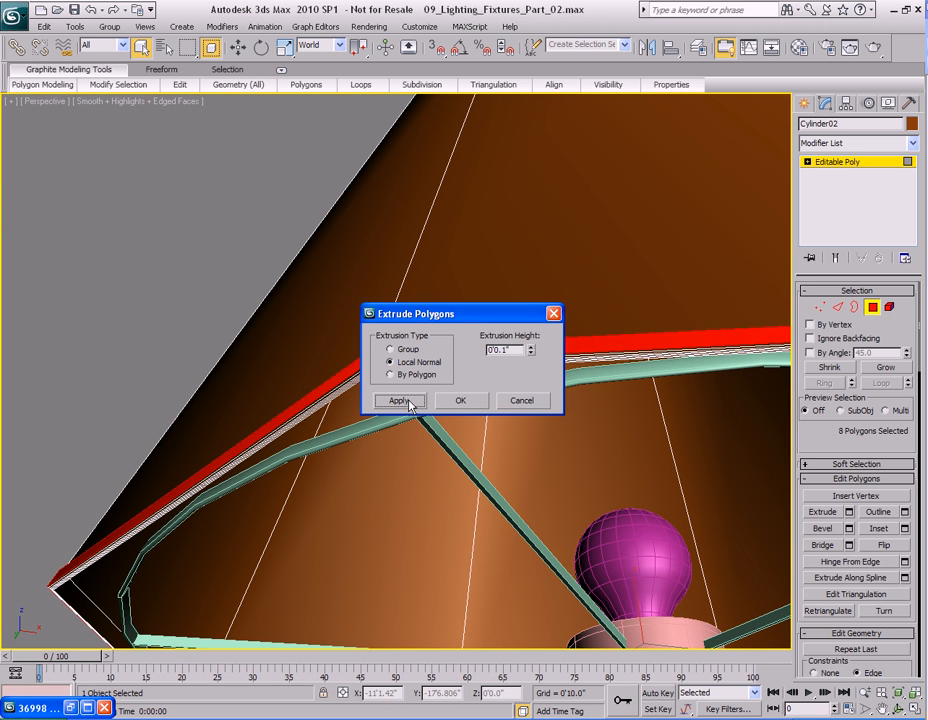
{"action": "left_click", "coordinate": [473, 401]}
{"action": "middle_click_drag", "start_coordinate": [427, 411], "coordinate": [331, 400]}
Select the ring of vertical edges on the shade and connect them with one segment slid toward the lower rim.
{"action": "key", "text": "2"}
{"action": "left_click", "coordinate": [824, 383]}
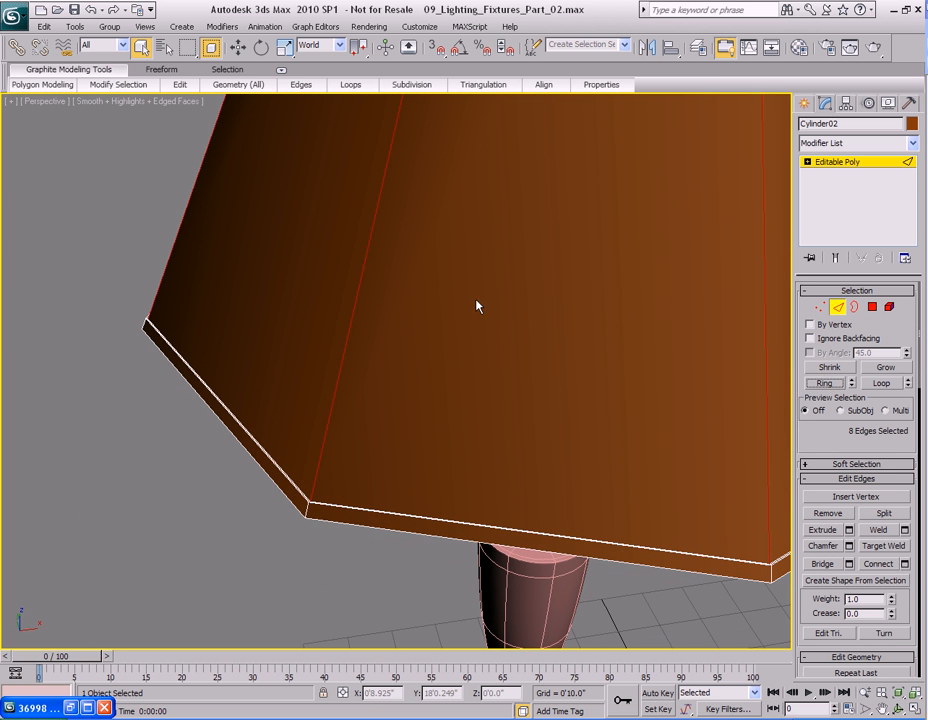
{"action": "right_click", "coordinate": [471, 296]}
{"action": "left_click", "coordinate": [395, 348]}
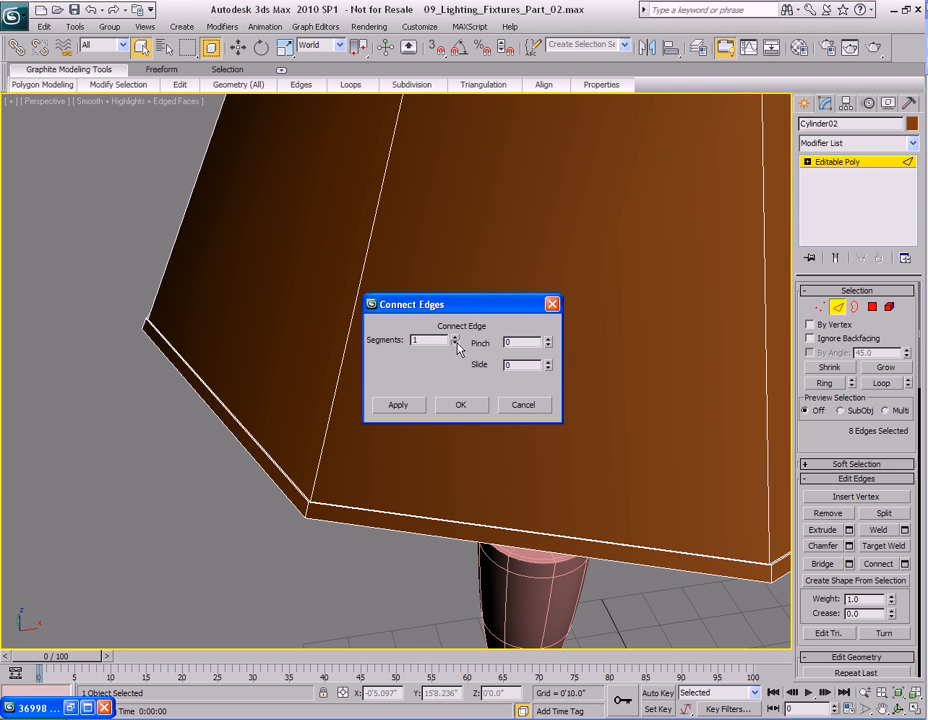
{"action": "left_click_drag", "start_coordinate": [549, 376], "coordinate": [540, 224]}
{"action": "left_click", "coordinate": [471, 402]}
Toggle NURMS smoothing on and render a preview of the lampshade's lower rim.
{"action": "middle_click_drag", "start_coordinate": [393, 474], "coordinate": [436, 384]}
{"action": "scroll", "coordinate": [436, 384], "scroll_direction": "up", "scroll_amount": 3}
{"action": "scroll", "coordinate": [436, 384], "scroll_direction": "up", "scroll_amount": 5}
{"action": "key", "text": "w"}
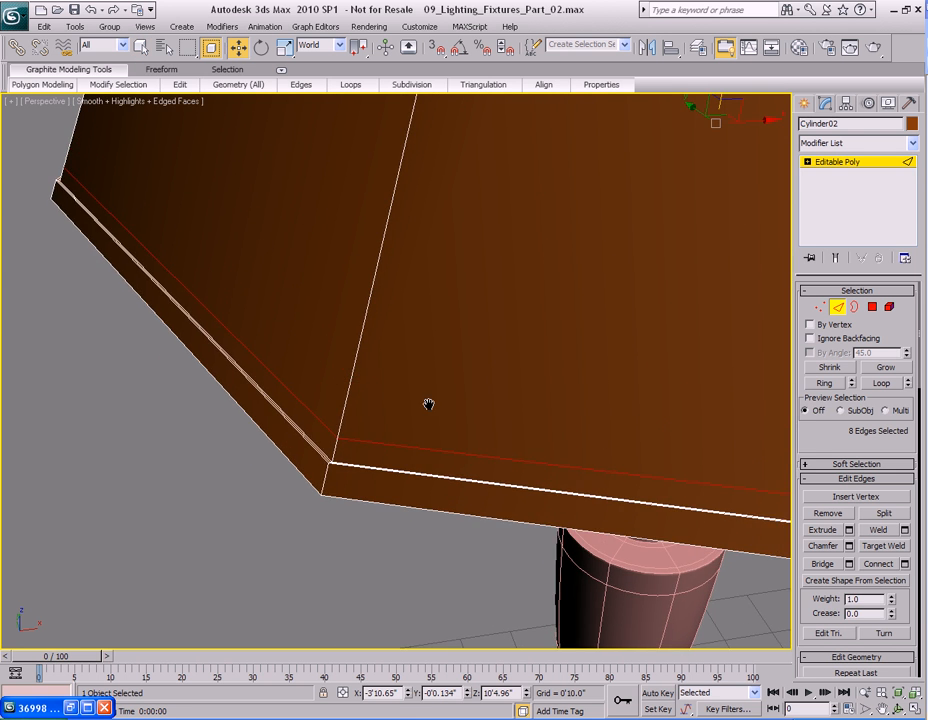
{"action": "scroll", "coordinate": [807, 451], "scroll_direction": "down", "scroll_amount": 5}
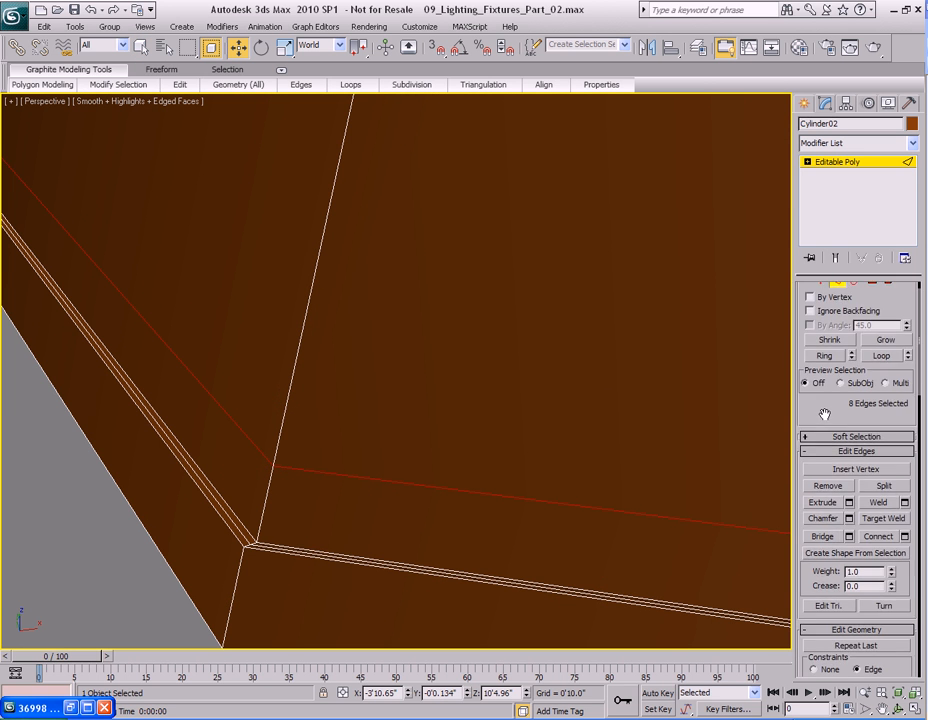
{"action": "scroll", "coordinate": [445, 373], "scroll_direction": "down", "scroll_amount": 5}
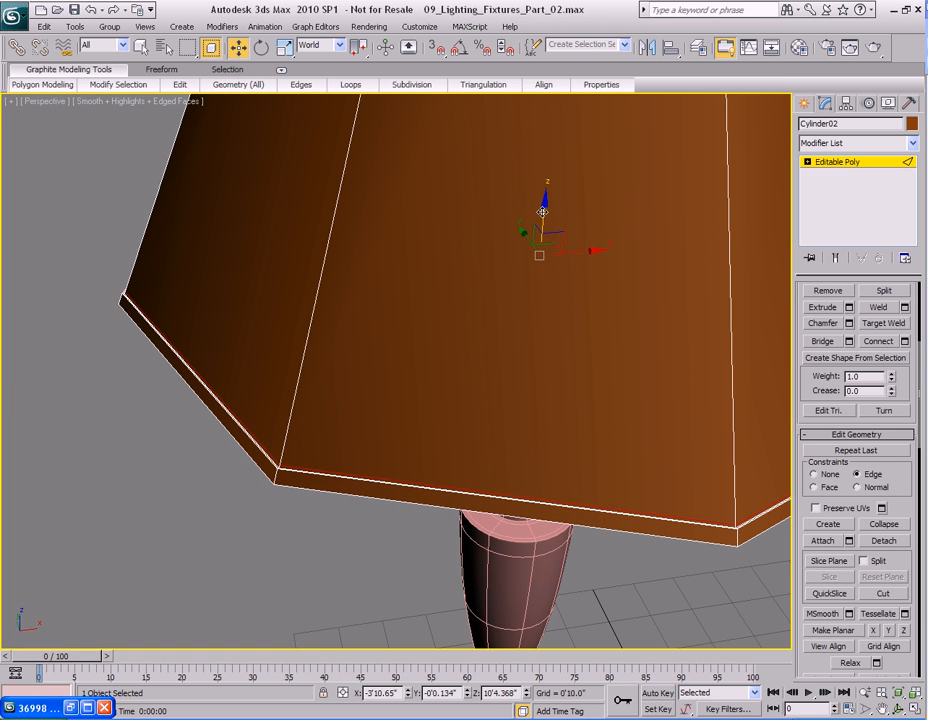
{"action": "right_click", "coordinate": [438, 385]}
{"action": "left_click", "coordinate": [360, 139]}
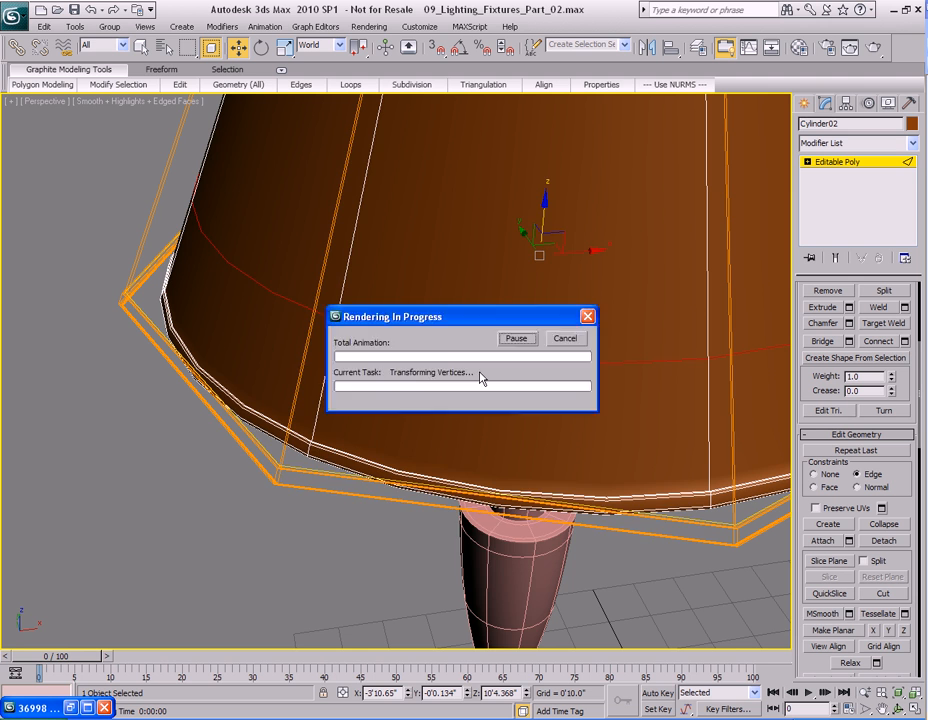
{"action": "key", "text": "shift+q"}
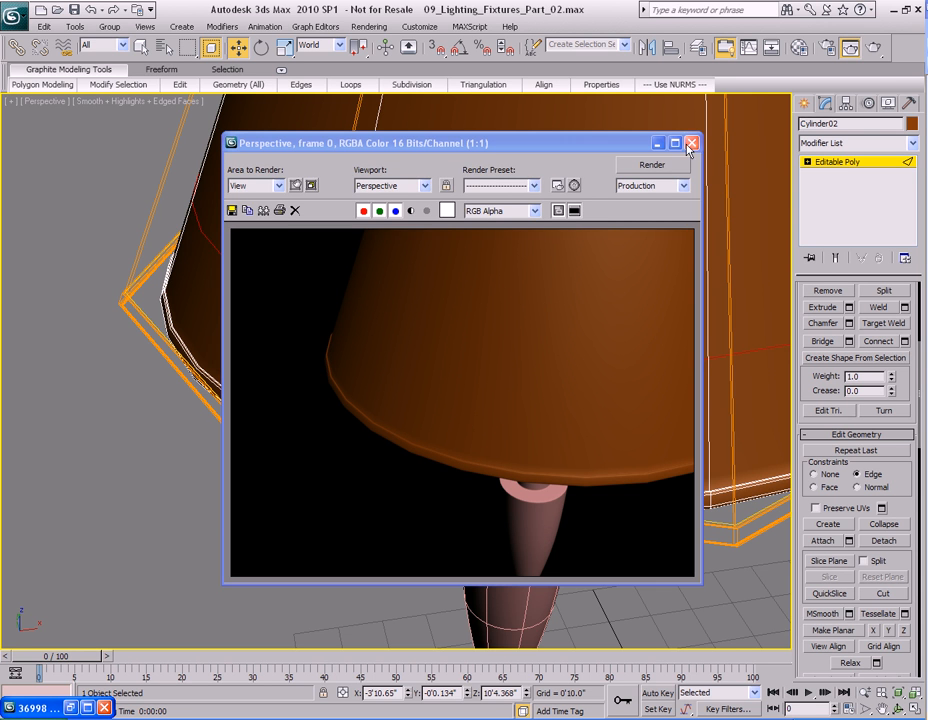
{"action": "left_click", "coordinate": [691, 143]}
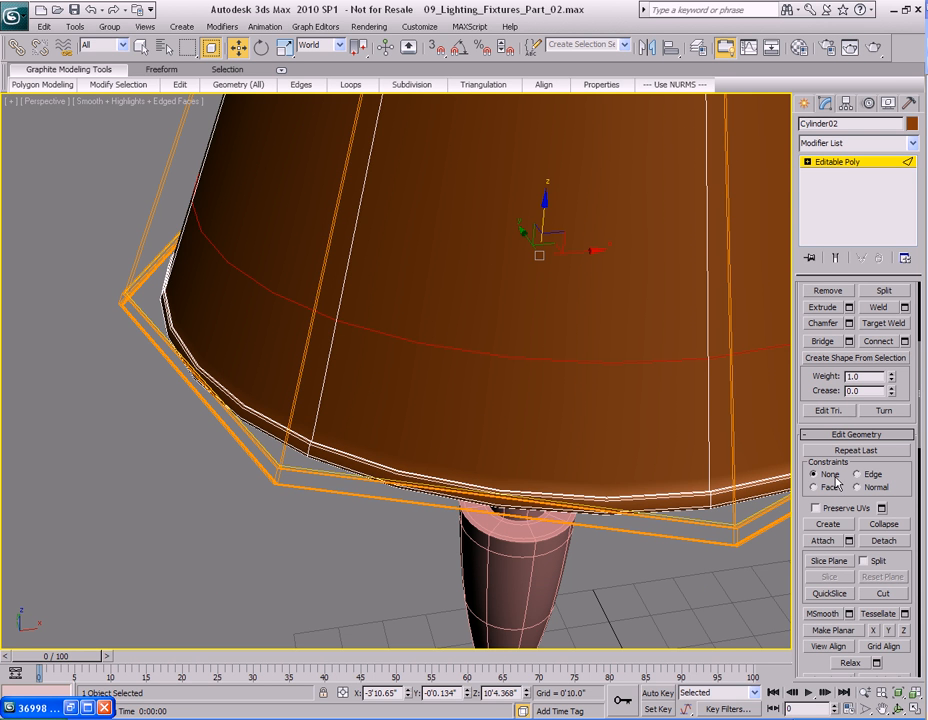
Select the upper spoke hub together with the top rim ring and isolate them.
{"action": "scroll", "coordinate": [467, 362], "scroll_direction": "down", "scroll_amount": 5}
{"action": "key", "text": "q"}
{"action": "middle_click_drag", "start_coordinate": [452, 389], "coordinate": [483, 387], "text": "alt"}
{"action": "key", "text": "2"}
{"action": "middle_click_drag", "start_coordinate": [495, 312], "coordinate": [485, 410]}
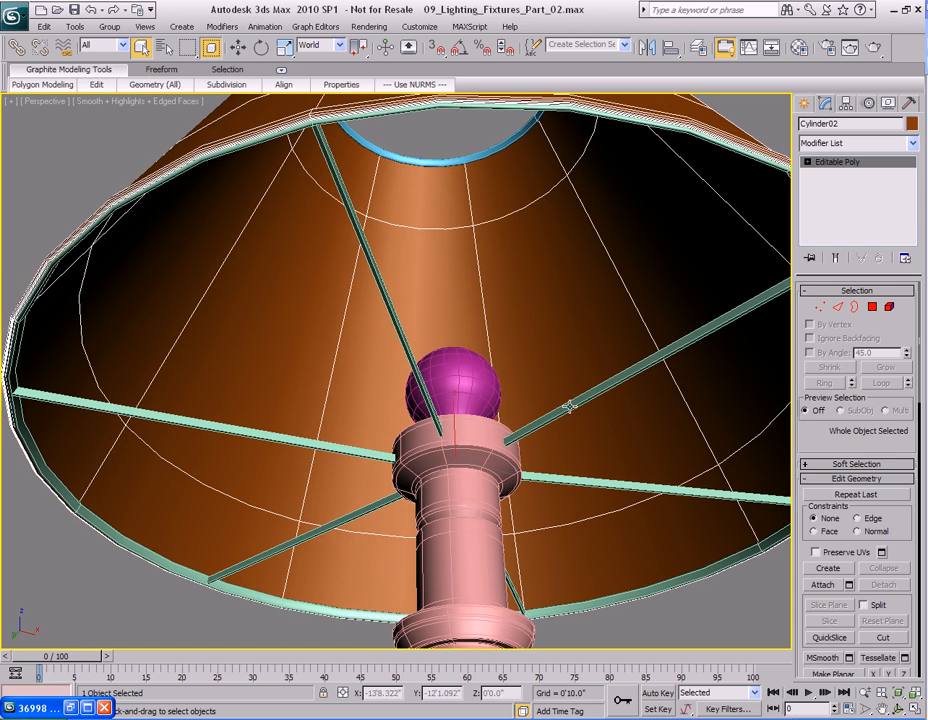
{"action": "left_click", "coordinate": [570, 403]}
{"action": "scroll", "coordinate": [470, 410], "scroll_direction": "down", "scroll_amount": 3}
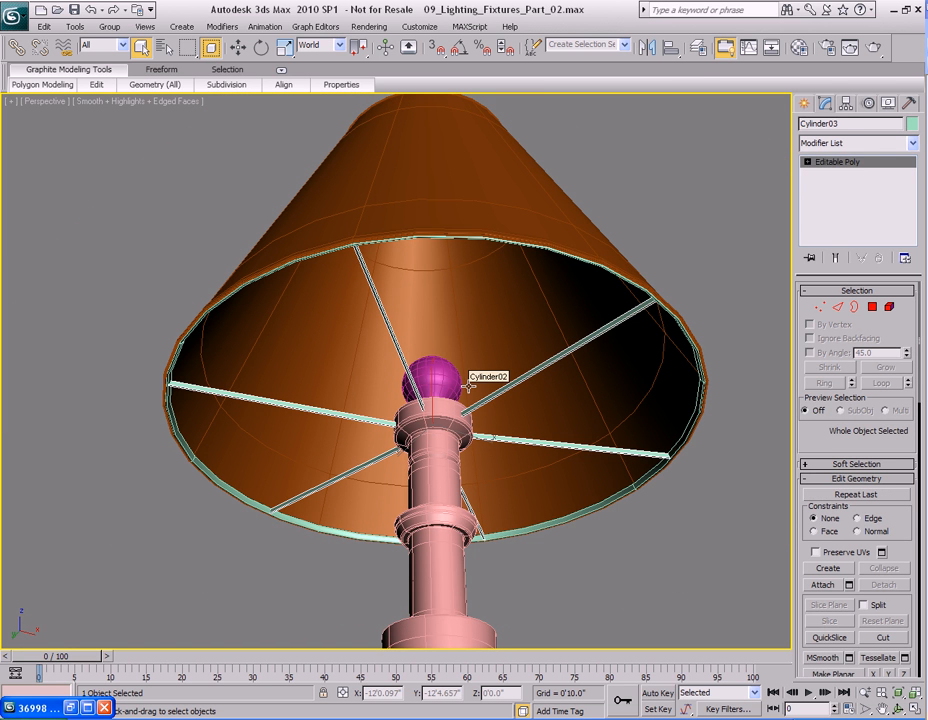
{"action": "middle_click_drag", "start_coordinate": [450, 450], "coordinate": [440, 471]}
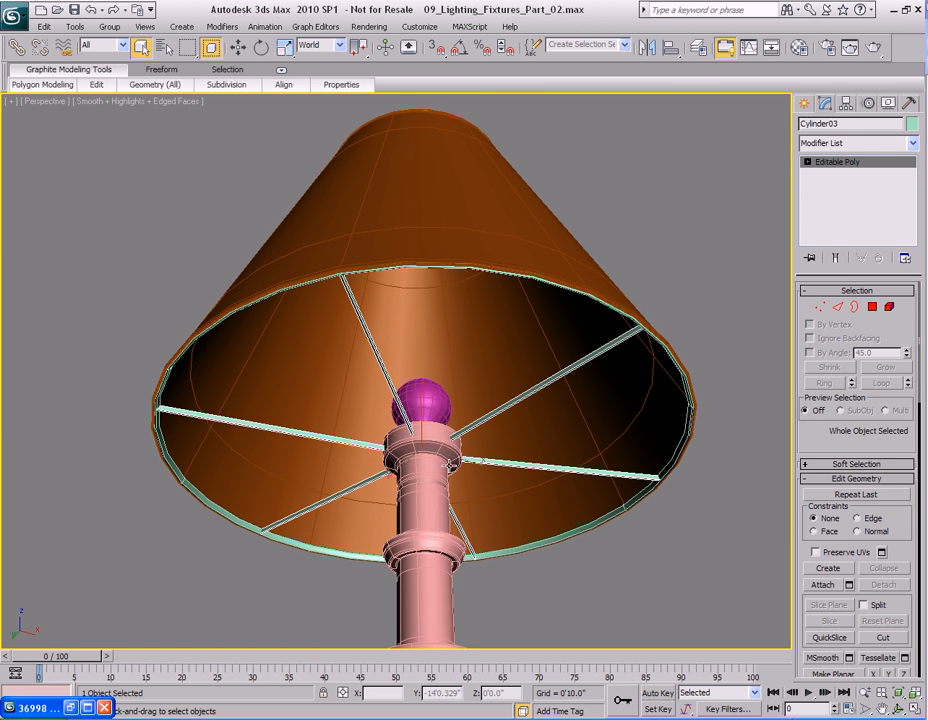
{"action": "left_click", "coordinate": [739, 334]}
{"action": "left_click", "coordinate": [590, 354]}
{"action": "middle_click_drag", "start_coordinate": [495, 427], "coordinate": [478, 407], "text": "alt"}
{"action": "key", "text": "w"}
{"action": "left_click_drag", "start_coordinate": [422, 430], "coordinate": [433, 287], "text": "shift"}
{"action": "left_click", "coordinate": [473, 437]}
{"action": "middle_click_drag", "start_coordinate": [454, 338], "coordinate": [439, 408], "text": "alt"}
{"action": "left_click_drag", "start_coordinate": [412, 331], "coordinate": [412, 142]}
{"action": "middle_click_drag", "start_coordinate": [411, 279], "coordinate": [400, 429]}
{"action": "scroll", "coordinate": [400, 429], "scroll_direction": "up", "scroll_amount": 5}
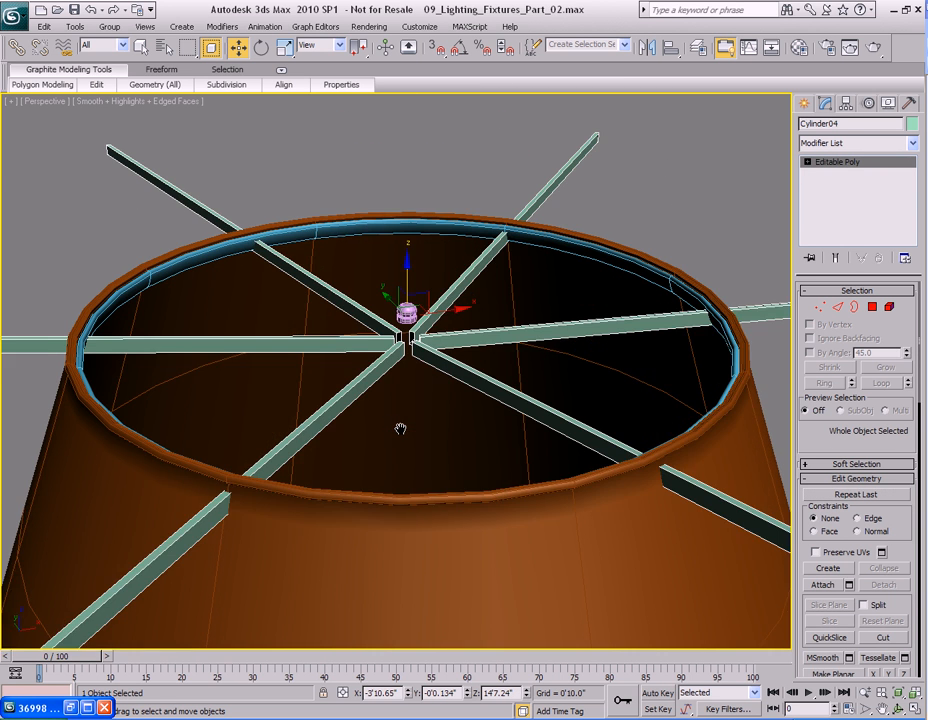
{"action": "middle_click_drag", "start_coordinate": [338, 394], "coordinate": [390, 421]}
{"action": "key", "text": "q"}
{"action": "left_click", "coordinate": [288, 282]}
{"action": "left_click", "coordinate": [362, 298], "text": "ctrl"}
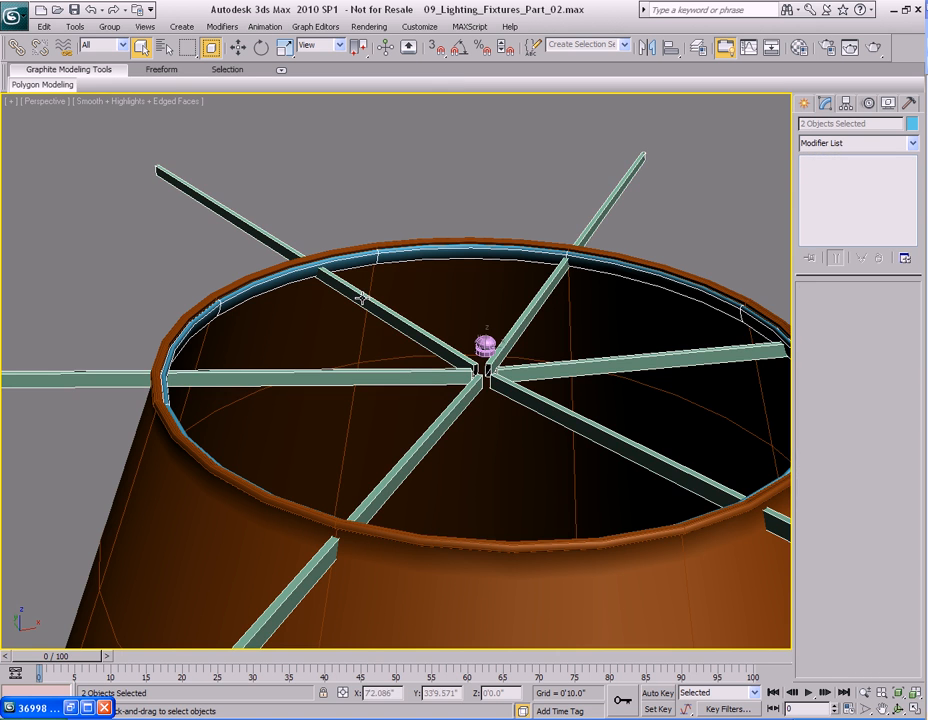
{"action": "scroll", "coordinate": [424, 352], "scroll_direction": "down", "scroll_amount": 2}
{"action": "key", "text": "alt+q"}
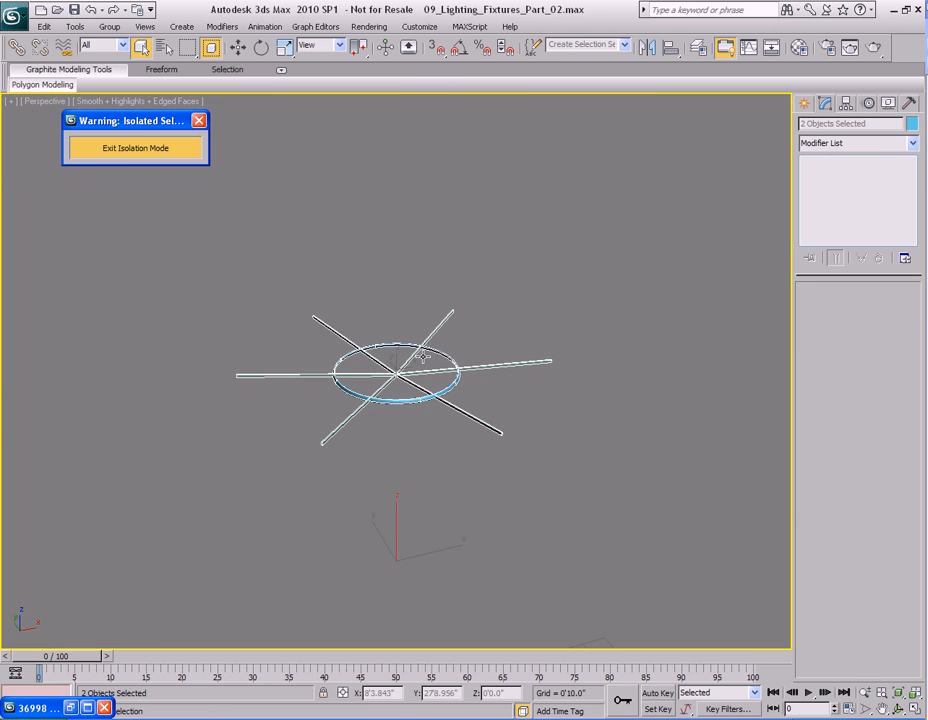
In the front view, select the hub's central vertices and move them up so the spokes lie flat.
{"action": "key", "text": "f"}
{"action": "scroll", "coordinate": [437, 418], "scroll_direction": "up", "scroll_amount": 6}
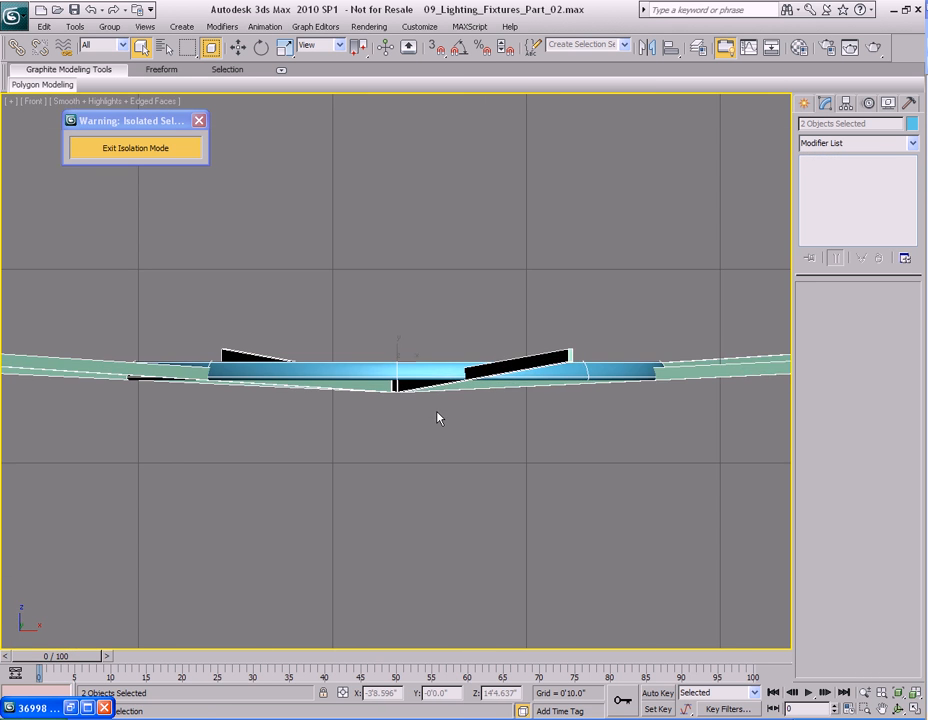
{"action": "scroll", "coordinate": [425, 425], "scroll_direction": "down", "scroll_amount": 1}
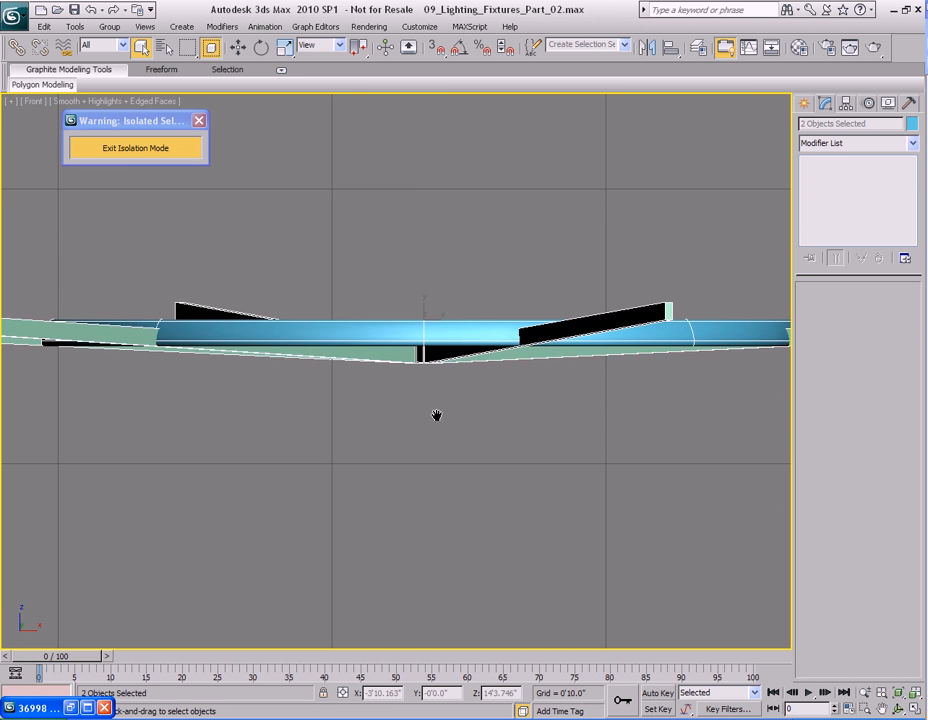
{"action": "key", "text": "F3"}
{"action": "key", "text": "1"}
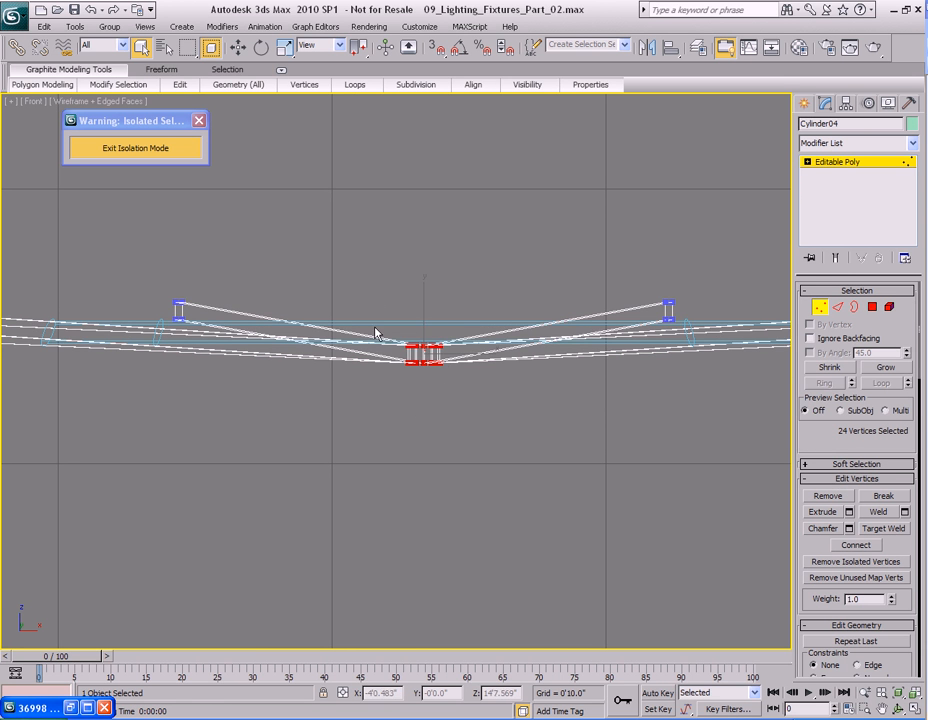
{"action": "middle_click_drag", "start_coordinate": [425, 427], "coordinate": [375, 459]}
{"action": "scroll", "coordinate": [459, 455], "scroll_direction": "up", "scroll_amount": 3}
{"action": "key", "text": "w"}
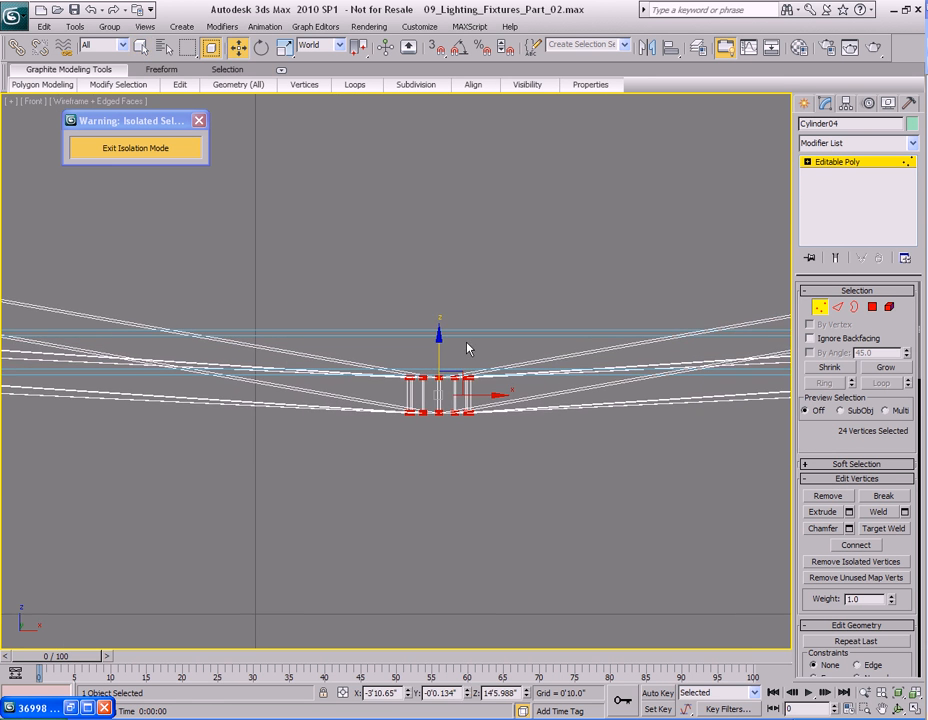
{"action": "left_click_drag", "start_coordinate": [440, 346], "coordinate": [444, 260]}
{"action": "scroll", "coordinate": [458, 346], "scroll_direction": "down", "scroll_amount": 3}
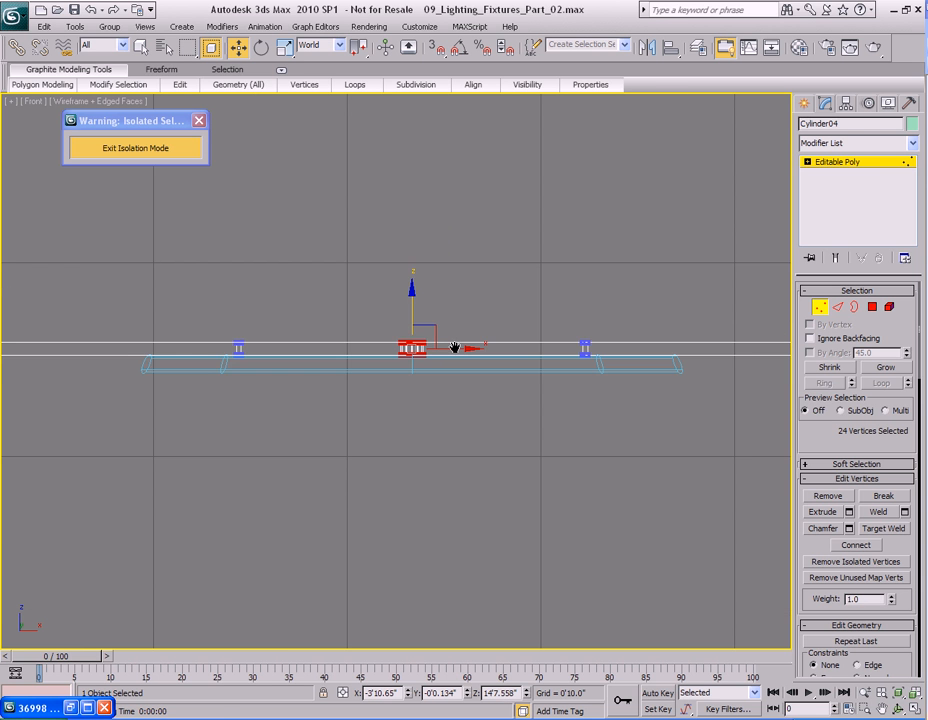
{"action": "key", "text": "1"}
{"action": "scroll", "coordinate": [458, 330], "scroll_direction": "up", "scroll_amount": 3}
{"action": "left_click_drag", "start_coordinate": [445, 273], "coordinate": [441, 314]}
{"action": "scroll", "coordinate": [476, 435], "scroll_direction": "down", "scroll_amount": 4}
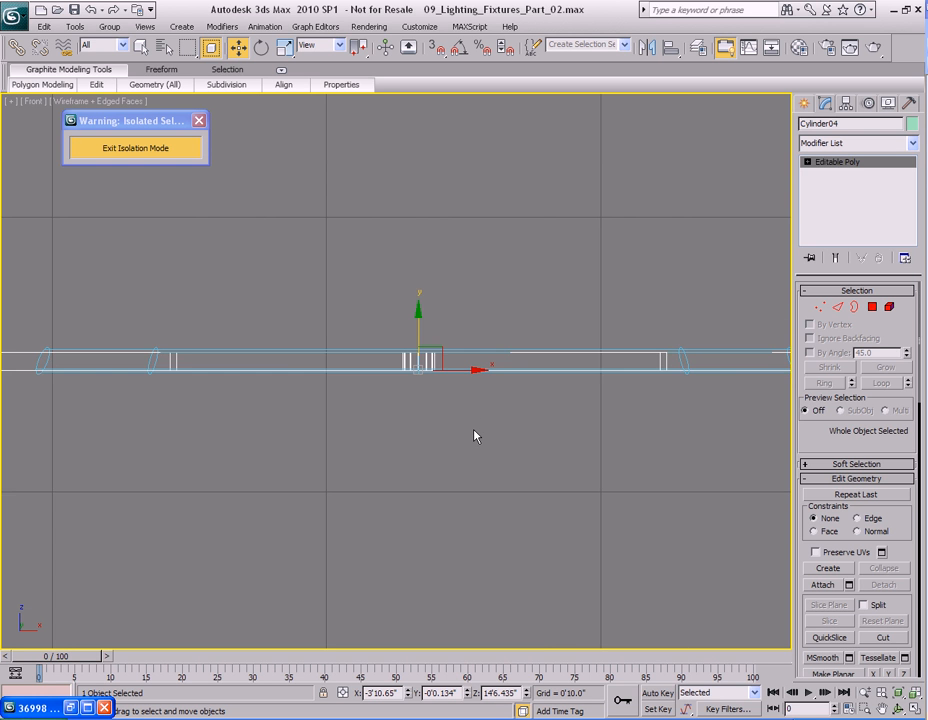
Select the outer end polygons of the six spokes and scale them toward the centre to shorten the spokes.
{"action": "key", "text": "t"}
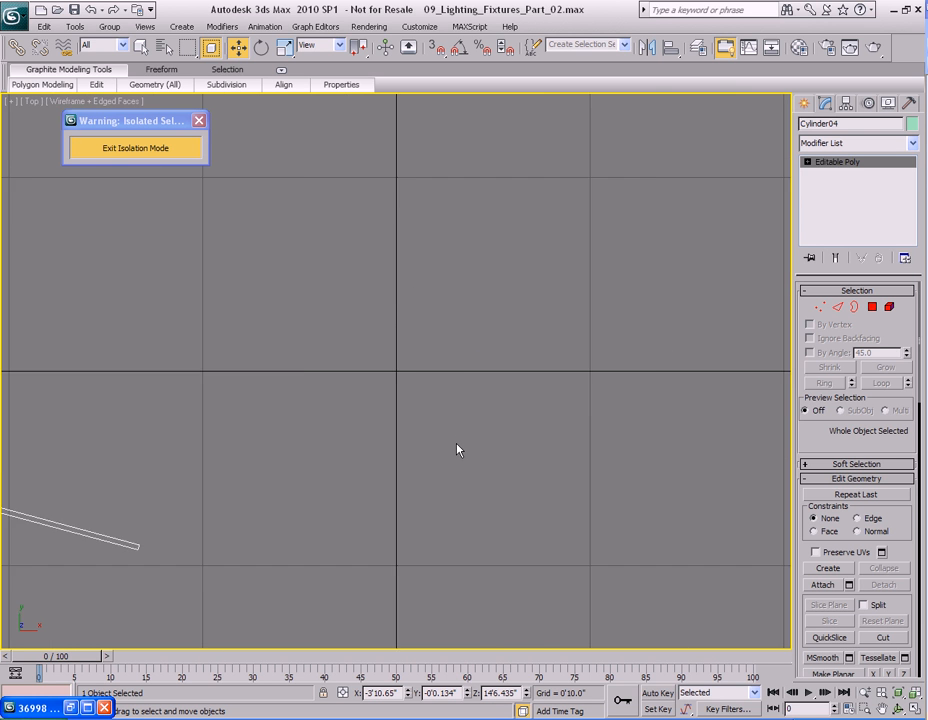
{"action": "scroll", "coordinate": [418, 452], "scroll_direction": "down", "scroll_amount": 1}
{"action": "scroll", "coordinate": [418, 452], "scroll_direction": "up", "scroll_amount": 1}
{"action": "middle_click_drag", "start_coordinate": [527, 336], "coordinate": [501, 333]}
{"action": "scroll", "coordinate": [474, 433], "scroll_direction": "up", "scroll_amount": 2}
{"action": "key", "text": "3"}
{"action": "scroll", "coordinate": [478, 367], "scroll_direction": "down", "scroll_amount": 2}
{"action": "key", "text": "4"}
{"action": "key", "text": "p"}
{"action": "middle_click_drag", "start_coordinate": [526, 425], "coordinate": [446, 365], "text": "alt"}
{"action": "key", "text": "z"}
{"action": "scroll", "coordinate": [446, 365], "scroll_direction": "up", "scroll_amount": 2}
{"action": "key", "text": "F3"}
{"action": "scroll", "coordinate": [446, 365], "scroll_direction": "up", "scroll_amount": 3}
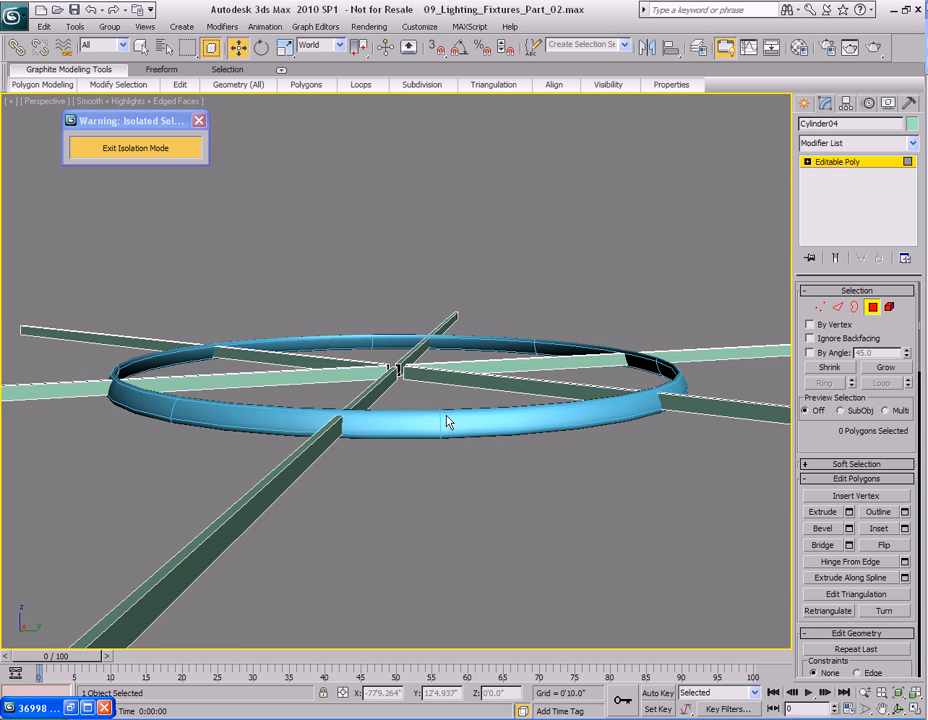
{"action": "middle_click_drag", "start_coordinate": [449, 416], "coordinate": [447, 391], "text": "alt"}
{"action": "left_click", "coordinate": [335, 432]}
{"action": "scroll", "coordinate": [501, 430], "scroll_direction": "down", "scroll_amount": 4}
{"action": "key", "text": "q"}
{"action": "middle_click_drag", "start_coordinate": [612, 388], "coordinate": [483, 410], "text": "alt"}
{"action": "scroll", "coordinate": [463, 475], "scroll_direction": "up", "scroll_amount": 3}
{"action": "left_click", "coordinate": [456, 461], "text": "ctrl"}
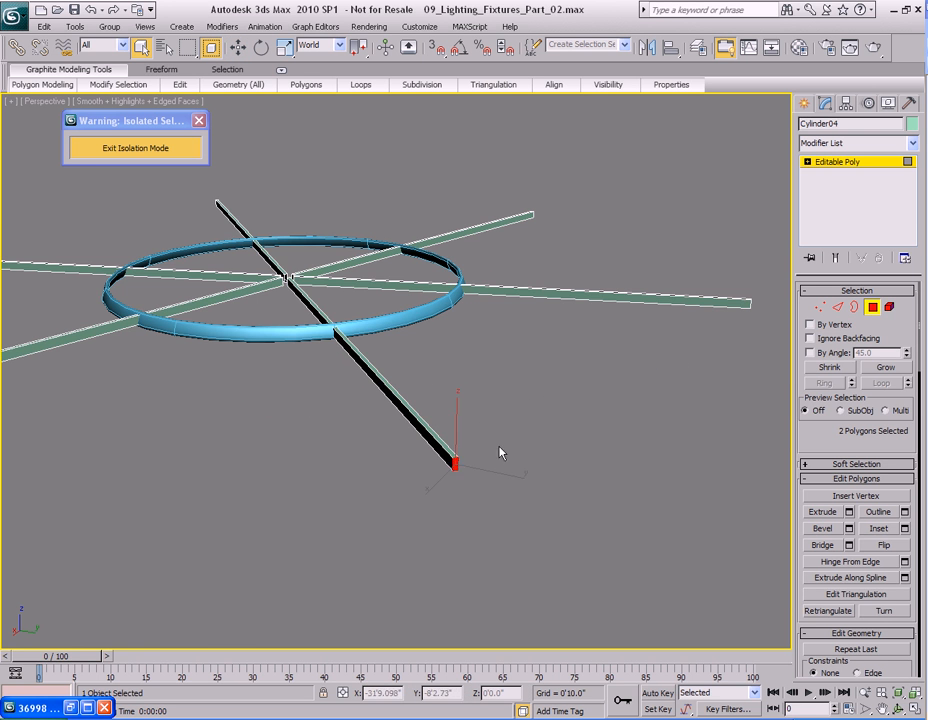
{"action": "middle_click_drag", "start_coordinate": [456, 461], "coordinate": [541, 386], "text": "alt"}
{"action": "middle_click_drag", "start_coordinate": [659, 495], "coordinate": [538, 456], "text": "alt"}
{"action": "left_click", "coordinate": [509, 460], "text": "ctrl"}
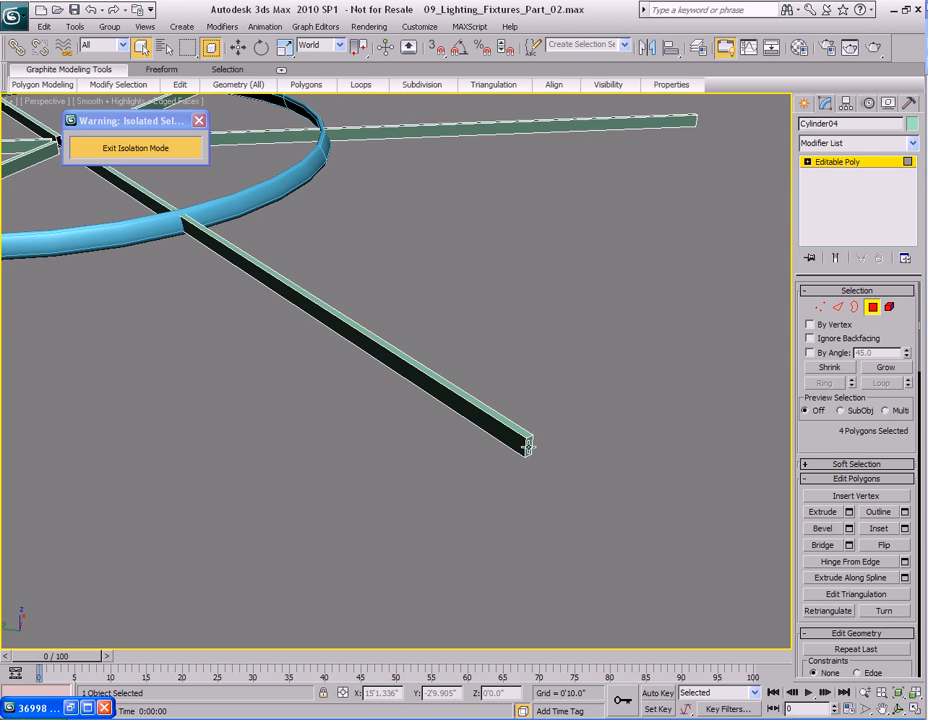
{"action": "middle_click_drag", "start_coordinate": [617, 355], "coordinate": [340, 350], "text": "alt"}
{"action": "left_click", "coordinate": [556, 487], "text": "ctrl"}
{"action": "middle_click_drag", "start_coordinate": [556, 487], "coordinate": [500, 428], "text": "alt"}
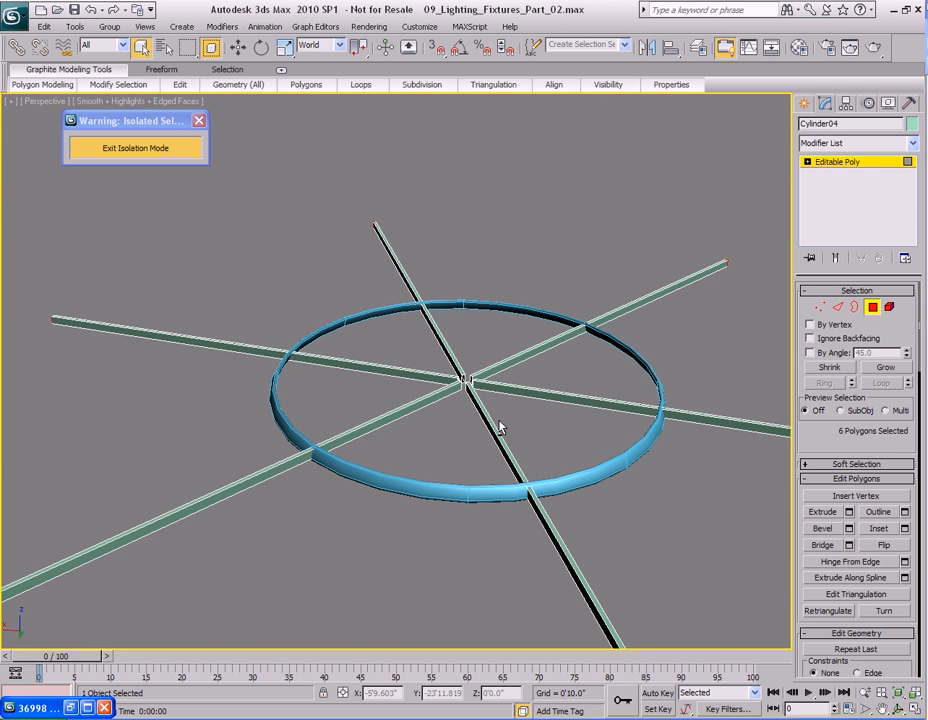
{"action": "middle_click_drag", "start_coordinate": [500, 428], "coordinate": [543, 390], "text": "alt"}
{"action": "key", "text": "w"}
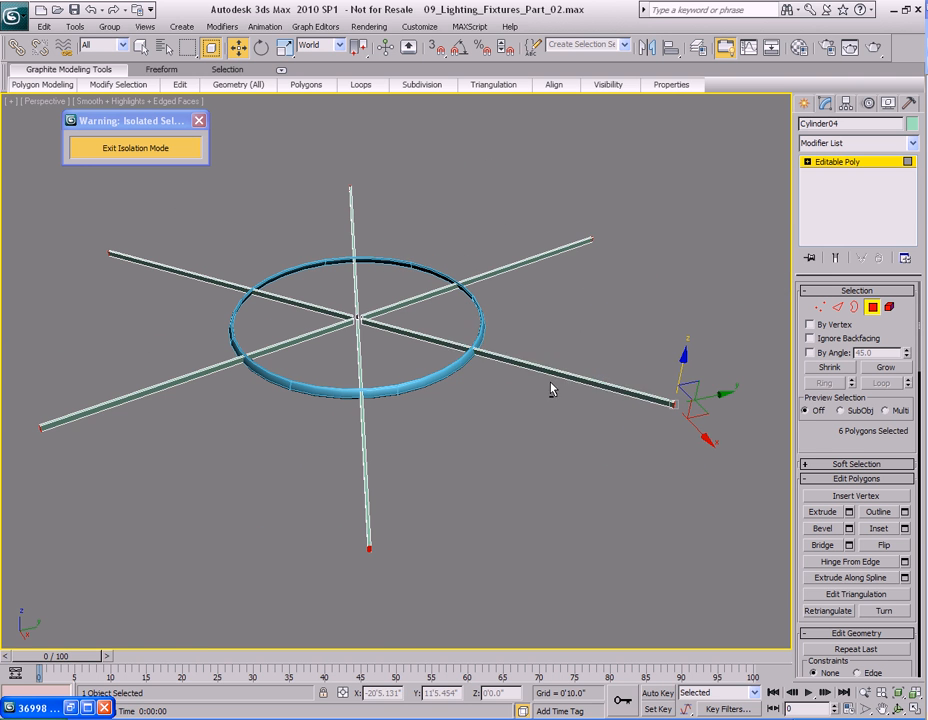
{"action": "right_click", "coordinate": [543, 390], "text": "alt"}
{"action": "left_click", "coordinate": [562, 364]}
{"action": "left_click_drag", "start_coordinate": [713, 415], "coordinate": [514, 373]}
{"action": "middle_click_drag", "start_coordinate": [514, 366], "coordinate": [563, 381], "text": "alt"}
{"action": "scroll", "coordinate": [563, 381], "scroll_direction": "up", "scroll_amount": 5}
{"action": "middle_click_drag", "start_coordinate": [640, 340], "coordinate": [446, 405]}
{"action": "scroll", "coordinate": [446, 405], "scroll_direction": "up", "scroll_amount": 5}
{"action": "left_click_drag", "start_coordinate": [520, 403], "coordinate": [468, 401]}
{"action": "middle_click_drag", "start_coordinate": [468, 401], "coordinate": [447, 407], "text": "alt"}
{"action": "scroll", "coordinate": [447, 407], "scroll_direction": "down", "scroll_amount": 5}
{"action": "middle_click_drag", "start_coordinate": [244, 315], "coordinate": [435, 377]}
Select the open borders at the inner ends of the spokes and cap them.
{"action": "key", "text": "4"}
{"action": "key", "text": "q"}
{"action": "middle_click_drag", "start_coordinate": [385, 346], "coordinate": [443, 398]}
{"action": "scroll", "coordinate": [455, 402], "scroll_direction": "up", "scroll_amount": 6}
{"action": "mouse_move", "coordinate": [501, 420]}
{"action": "middle_mouse_down", "text": "alt"}
{"action": "mouse_move", "coordinate": [538, 441]}
{"action": "mouse_move", "coordinate": [455, 415]}
{"action": "mouse_move", "coordinate": [585, 425]}
{"action": "mouse_move", "coordinate": [518, 458]}
{"action": "mouse_move", "coordinate": [530, 441]}
{"action": "mouse_move", "coordinate": [500, 410]}
{"action": "middle_mouse_up", "text": "alt"}
{"action": "middle_click_drag", "start_coordinate": [490, 459], "coordinate": [545, 406], "text": "alt"}
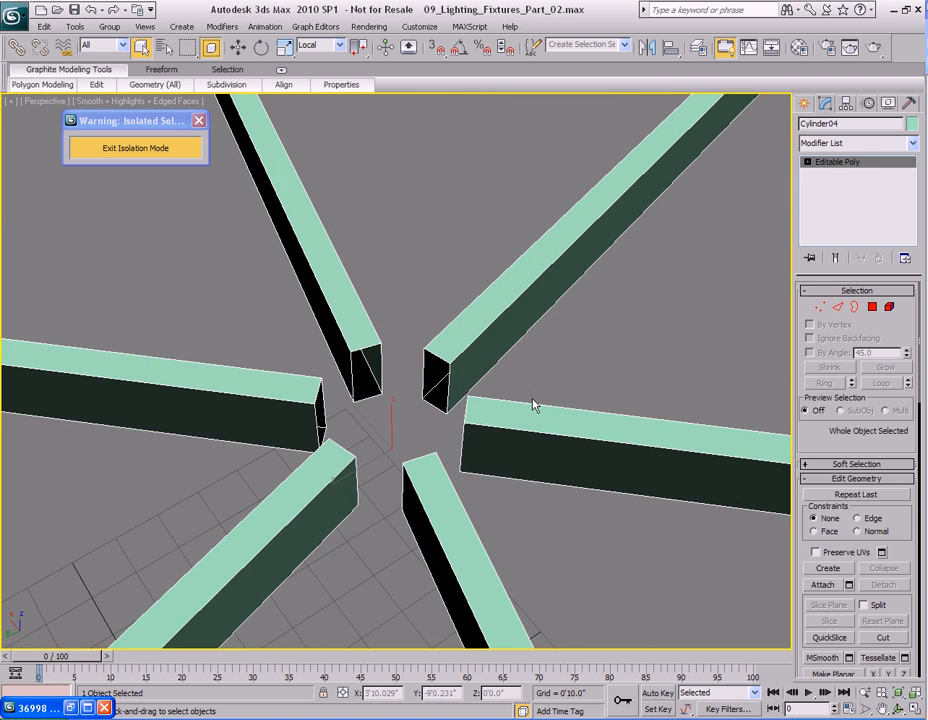
{"action": "key", "text": "2"}
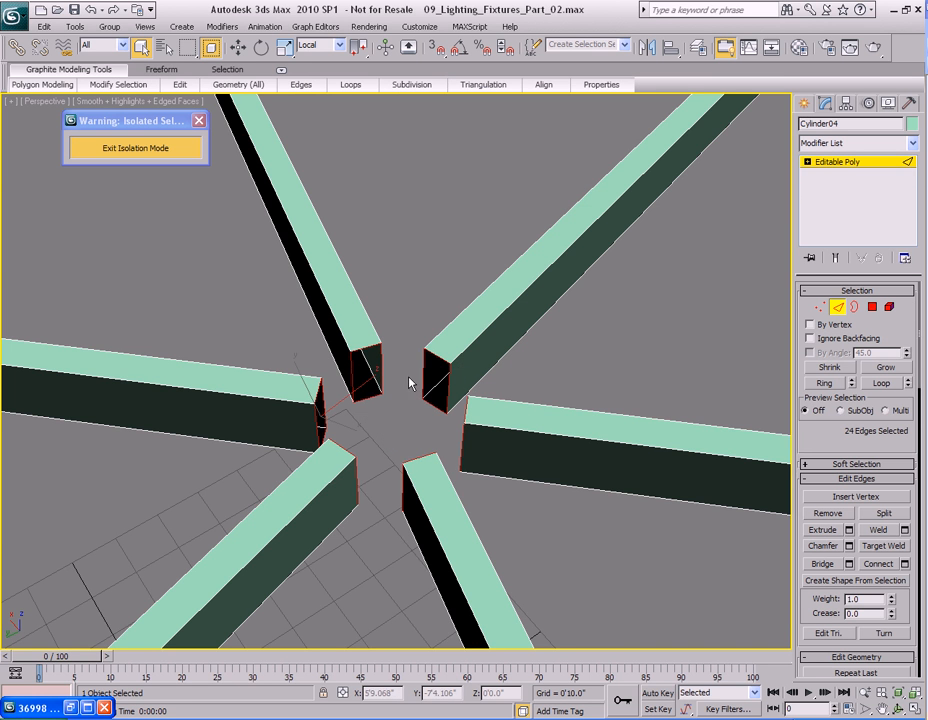
{"action": "middle_click_drag", "start_coordinate": [410, 383], "coordinate": [394, 379], "text": "alt"}
{"action": "left_click", "coordinate": [386, 355]}
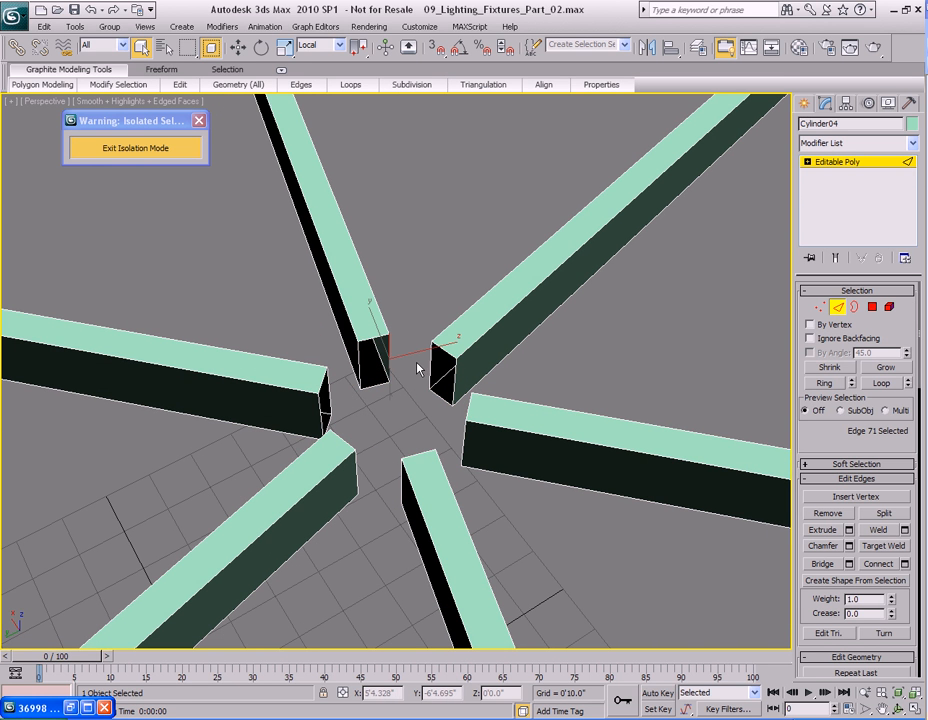
{"action": "key", "text": "3"}
{"action": "left_click", "coordinate": [388, 358]}
{"action": "left_click", "coordinate": [436, 365], "text": "ctrl"}
{"action": "left_click", "coordinate": [324, 387], "text": "ctrl"}
{"action": "middle_click_drag", "start_coordinate": [435, 402], "coordinate": [311, 403], "text": "alt"}
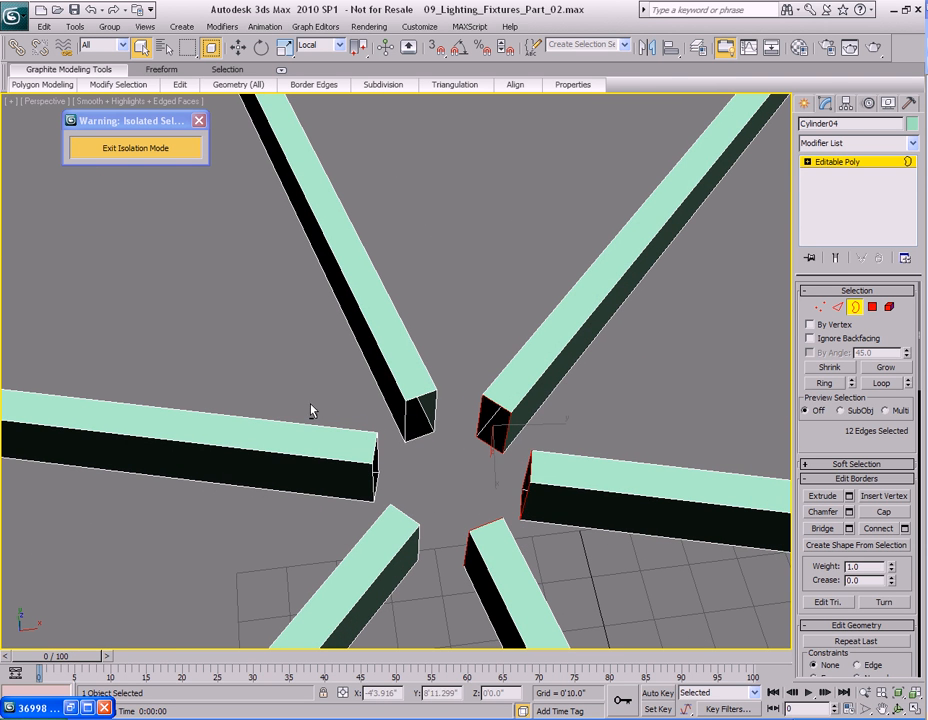
{"action": "left_click", "coordinate": [405, 421], "text": "ctrl"}
{"action": "left_click", "coordinate": [390, 462], "text": "ctrl"}
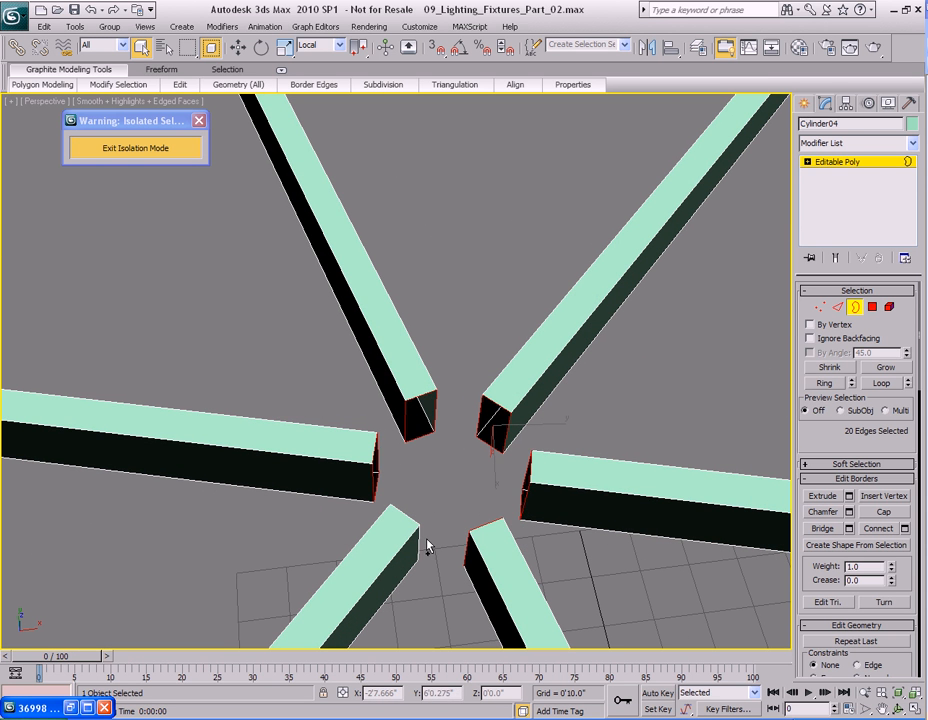
{"action": "middle_click_drag", "start_coordinate": [420, 538], "coordinate": [482, 317], "text": "alt"}
{"action": "right_click", "coordinate": [482, 317]}
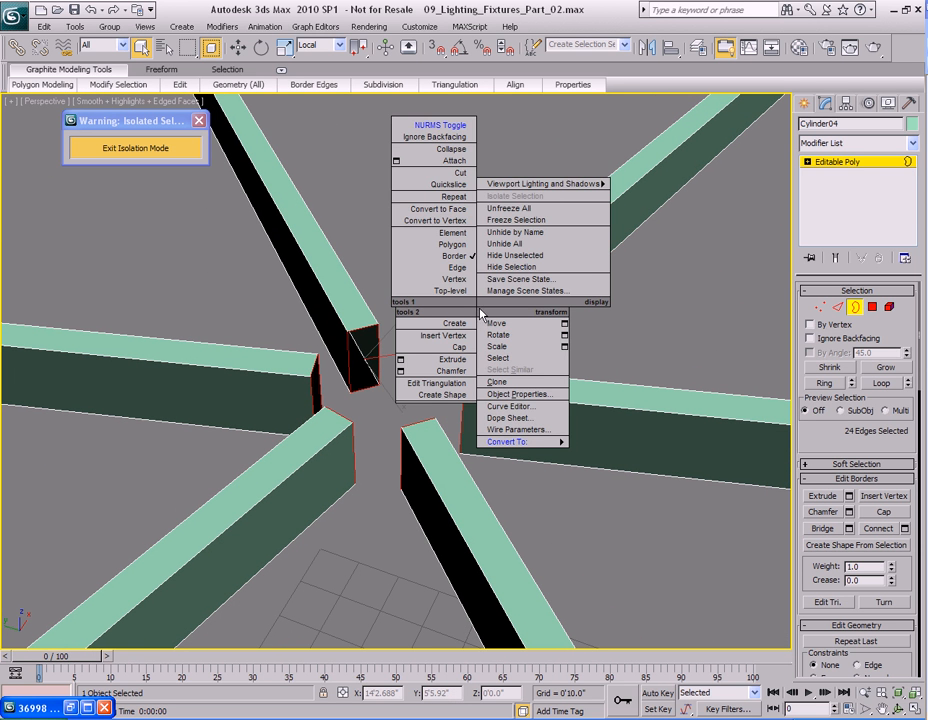
{"action": "left_click", "coordinate": [459, 348]}
{"action": "middle_click_drag", "start_coordinate": [428, 326], "coordinate": [474, 370], "text": "alt"}
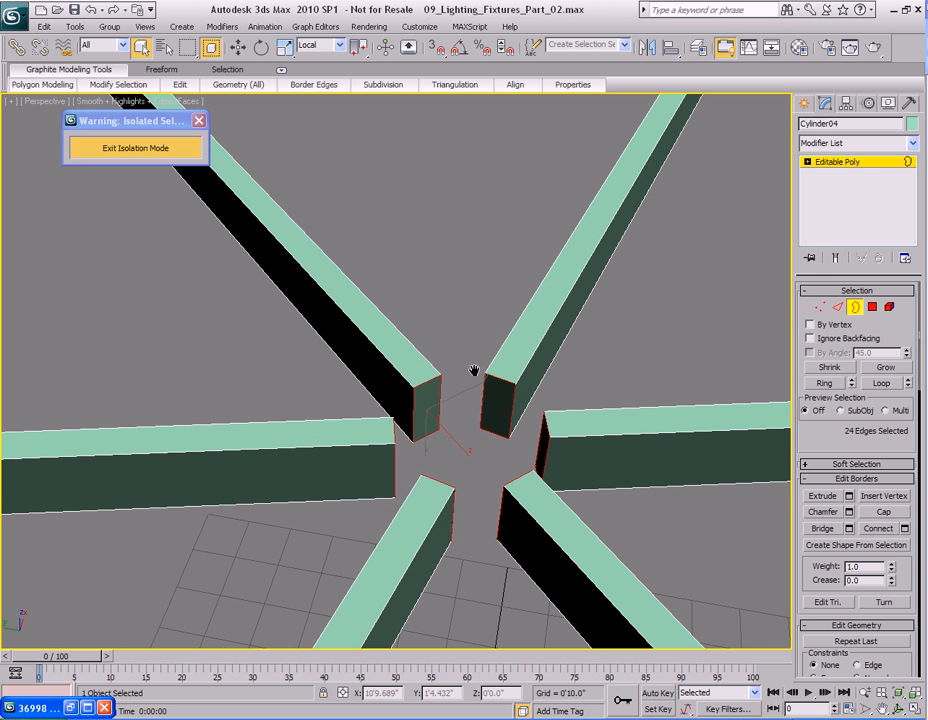
Bridge the inner end edges of two neighbouring spokes to close the gap between them at the hub.
{"action": "key", "text": "ctrl+z"}
{"action": "key", "text": "ctrl+y"}
{"action": "middle_click_drag", "start_coordinate": [460, 346], "coordinate": [418, 360]}
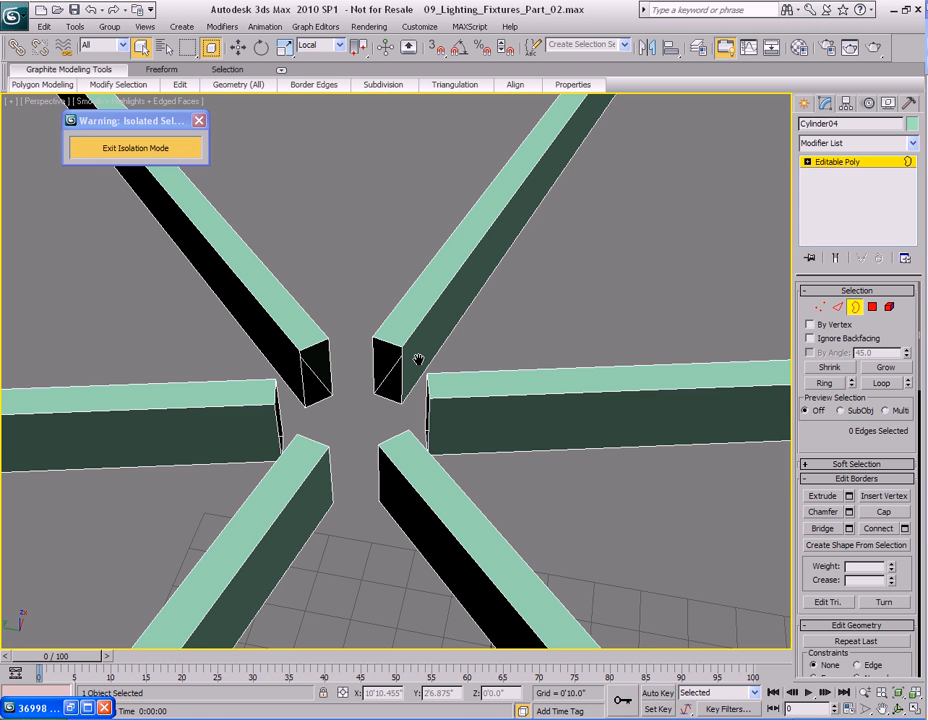
{"action": "middle_click_drag", "start_coordinate": [413, 363], "coordinate": [468, 378]}
{"action": "key", "text": "2"}
{"action": "left_click", "coordinate": [352, 361]}
{"action": "left_click", "coordinate": [398, 370], "text": "ctrl"}
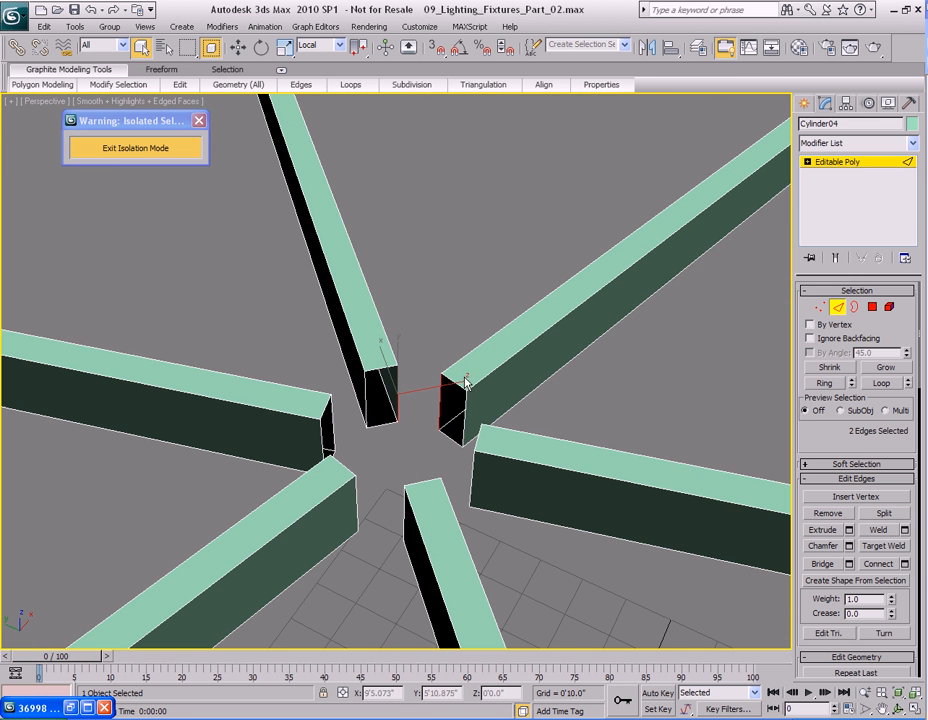
{"action": "mouse_move", "coordinate": [301, 84]}
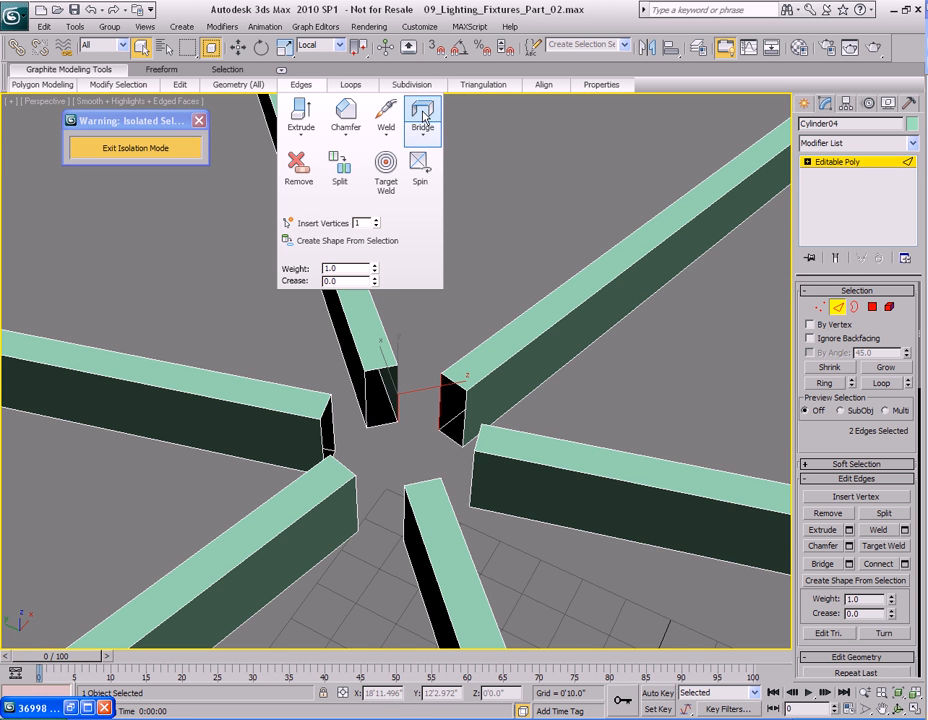
{"action": "left_click", "coordinate": [422, 120]}
Select the inner edges of the next pair of adjacent spokes and bridge them to fill that gap.
{"action": "middle_click_drag", "start_coordinate": [460, 362], "coordinate": [387, 419], "text": "alt"}
{"action": "left_click", "coordinate": [377, 416], "text": "ctrl"}
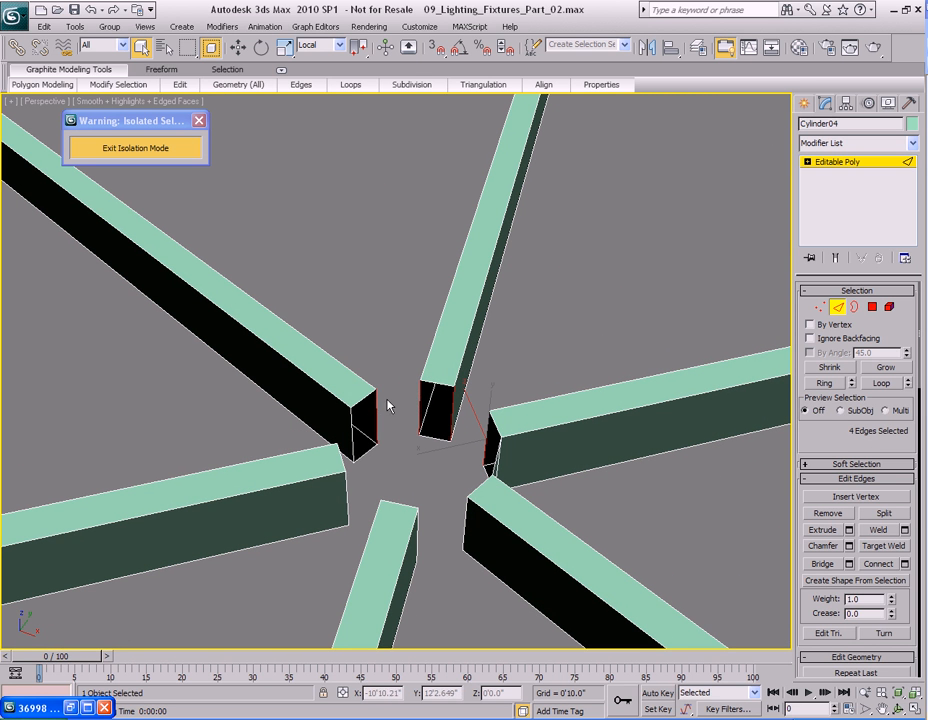
{"action": "mouse_move", "coordinate": [303, 88]}
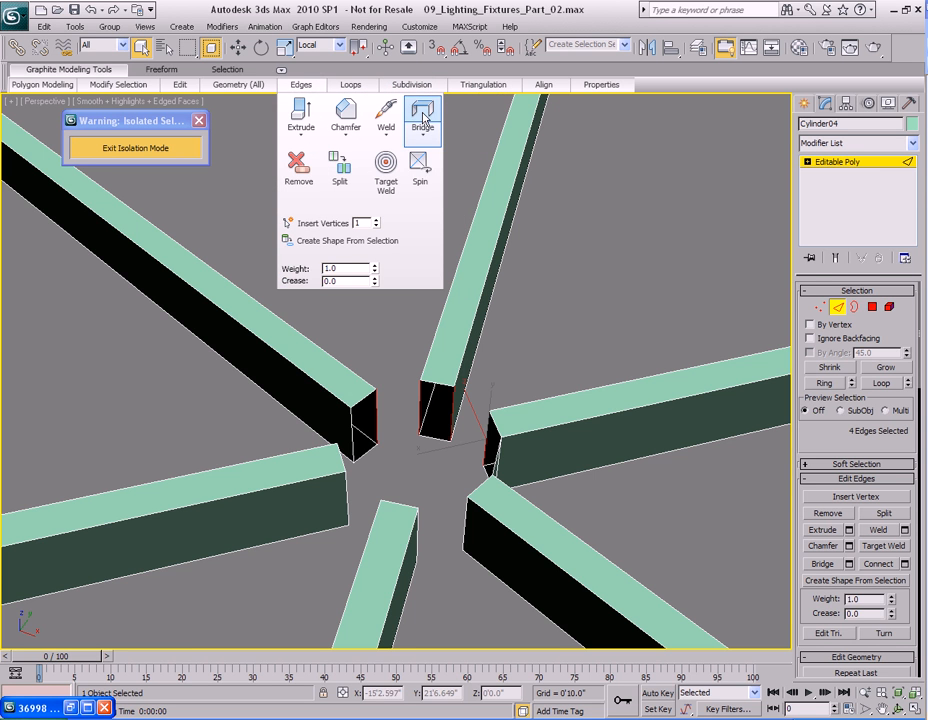
{"action": "left_click", "coordinate": [502, 352]}
{"action": "middle_click_drag", "start_coordinate": [392, 414], "coordinate": [457, 421], "text": "alt"}
{"action": "left_click", "coordinate": [448, 402]}
{"action": "left_click", "coordinate": [398, 396], "text": "ctrl"}
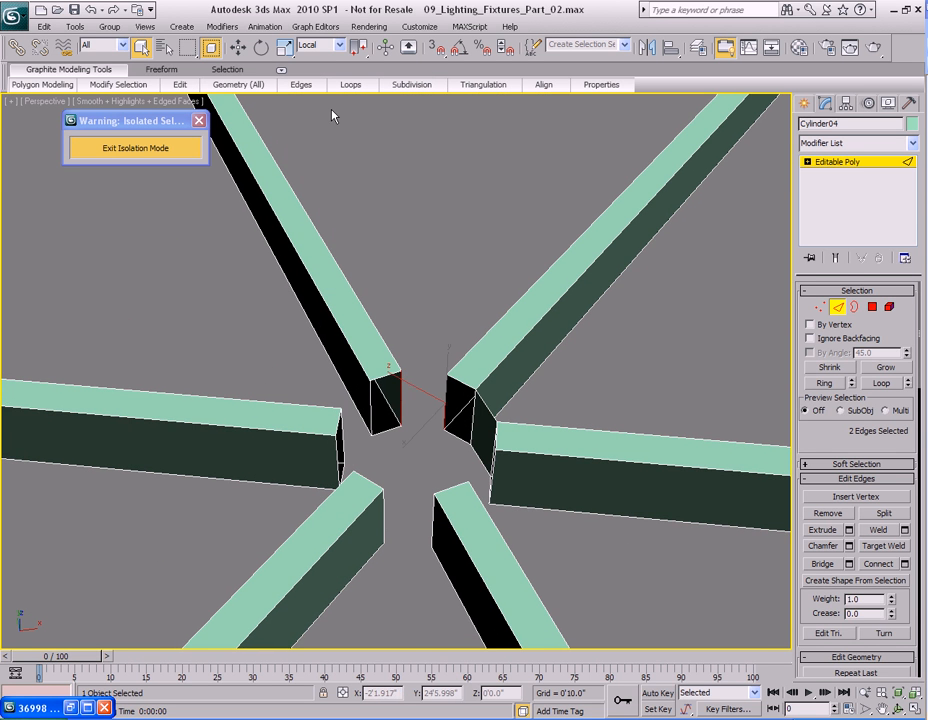
{"action": "mouse_move", "coordinate": [301, 84]}
{"action": "left_click", "coordinate": [424, 118]}
{"action": "middle_click_drag", "start_coordinate": [414, 393], "coordinate": [414, 409], "text": "alt"}
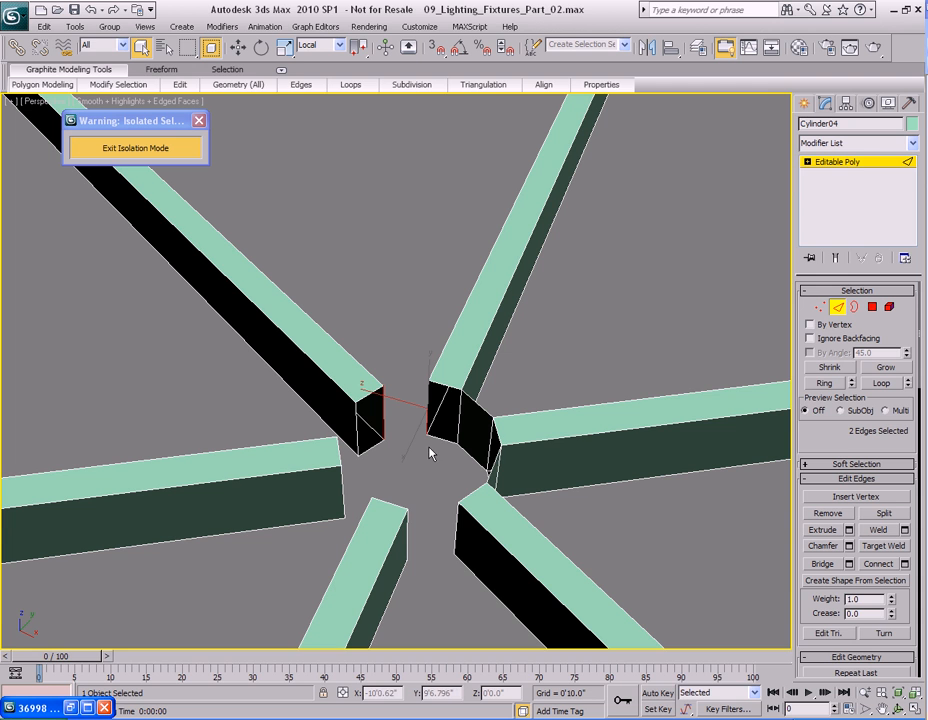
Bridge another pair of adjacent spoke edges to close the next gap around the hub.
{"action": "key", "text": "apostrophe"}
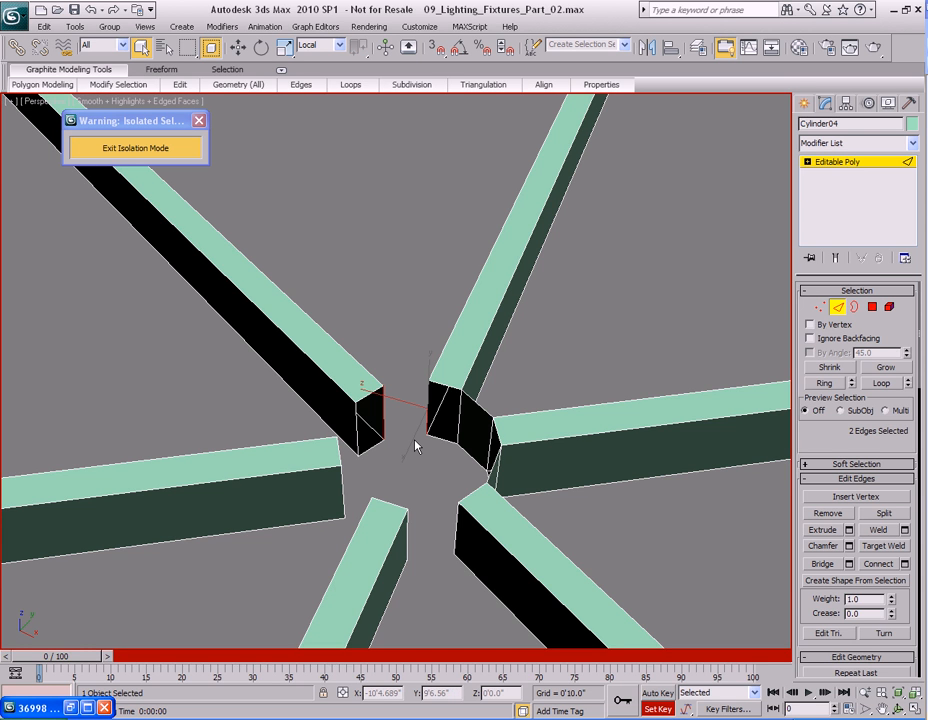
{"action": "key", "text": "apostrophe"}
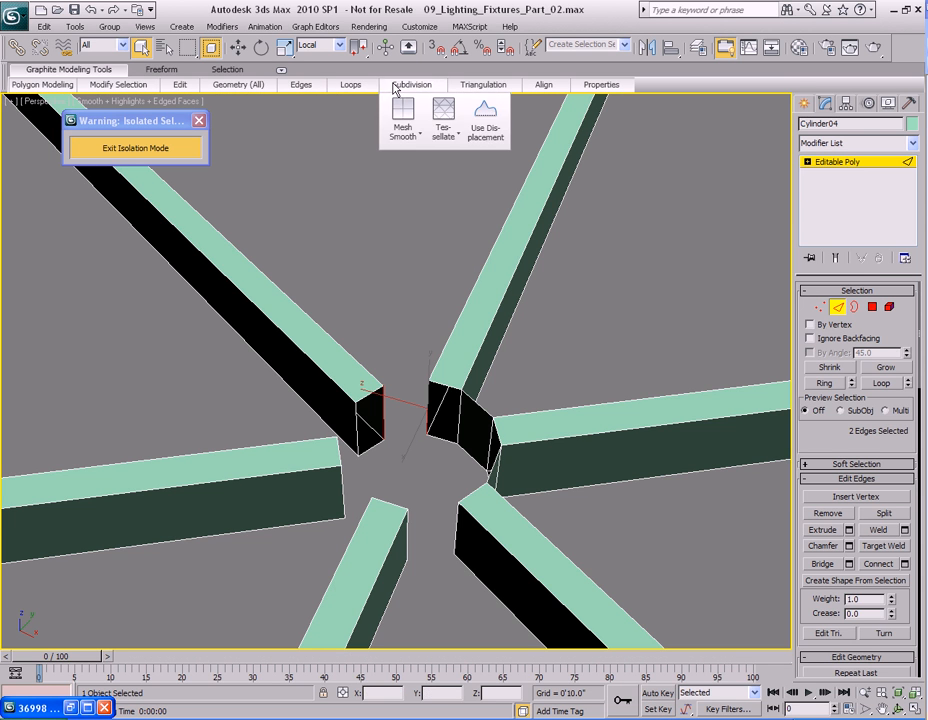
{"action": "mouse_move", "coordinate": [303, 88]}
{"action": "left_click", "coordinate": [425, 116]}
{"action": "middle_click_drag", "start_coordinate": [570, 420], "coordinate": [456, 389], "text": "alt"}
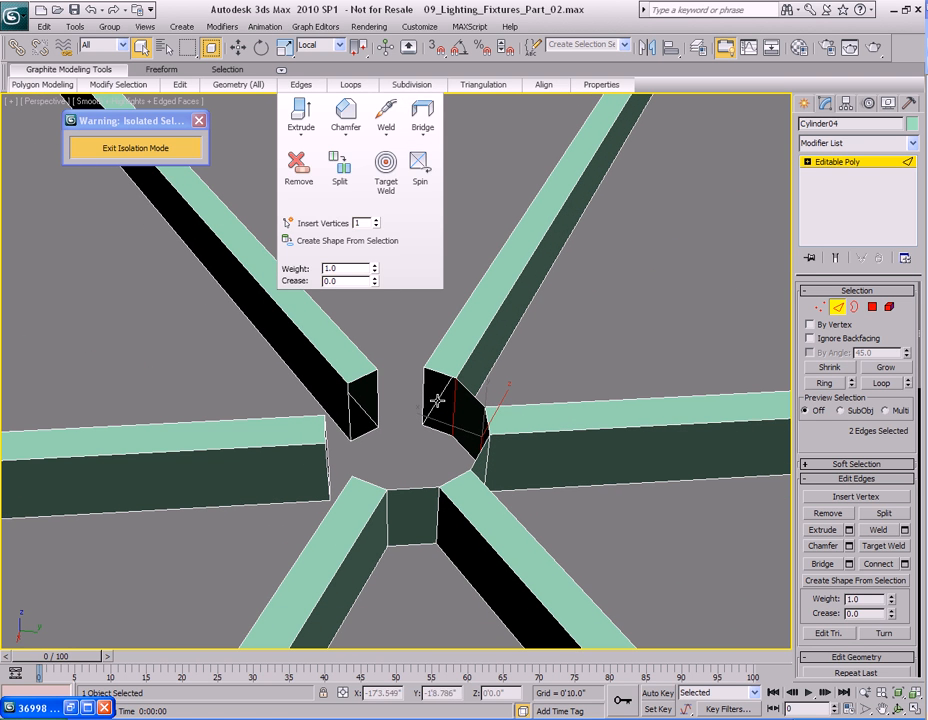
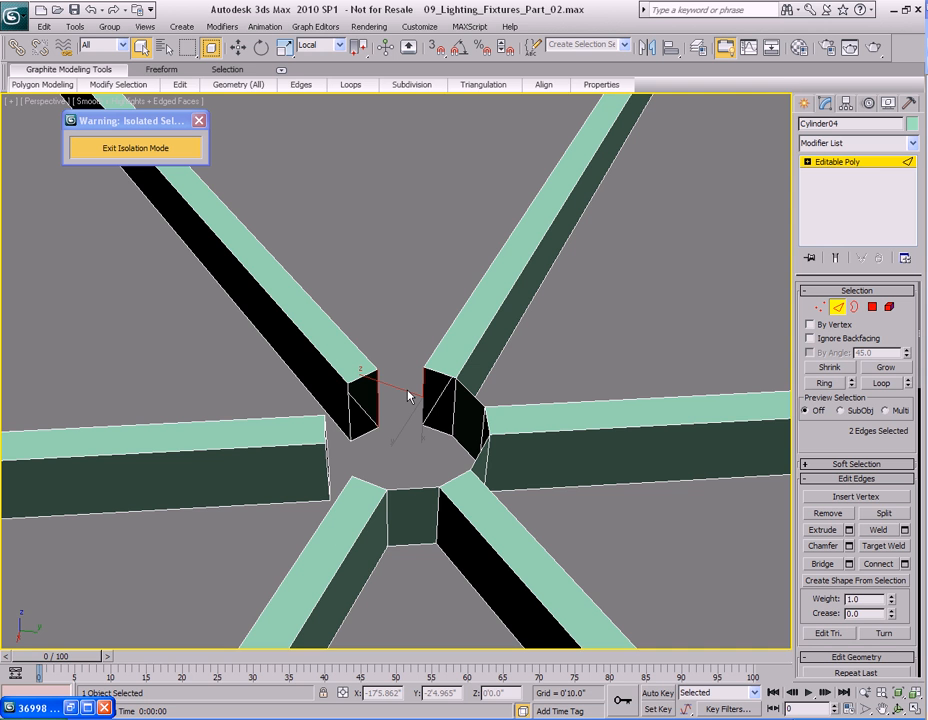
{"action": "mouse_move", "coordinate": [301, 84]}
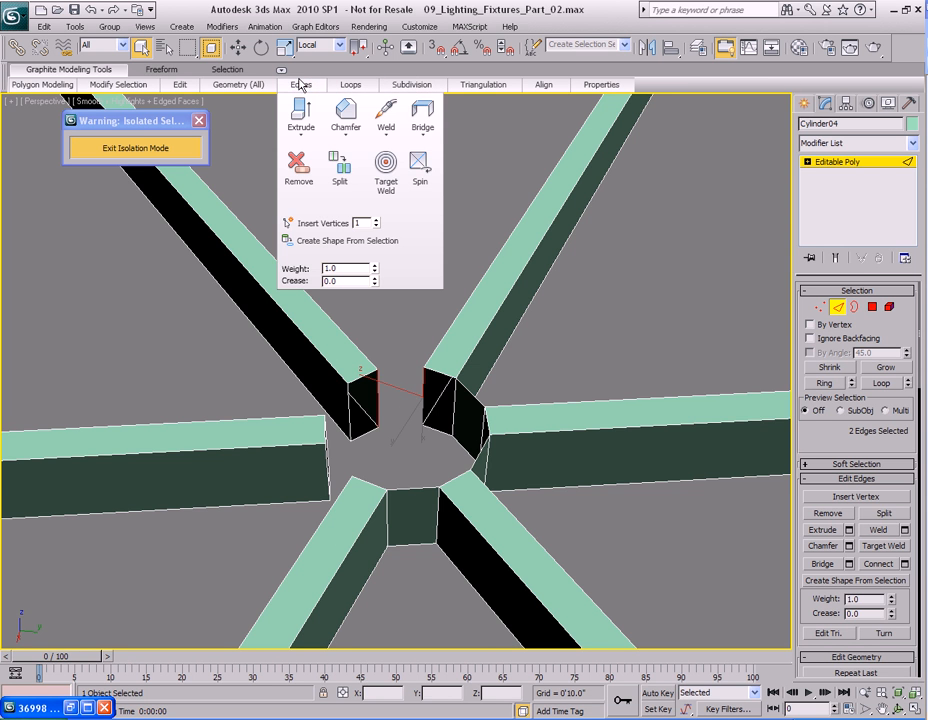
{"action": "left_click", "coordinate": [422, 112]}
{"action": "key", "text": "ctrl+z"}
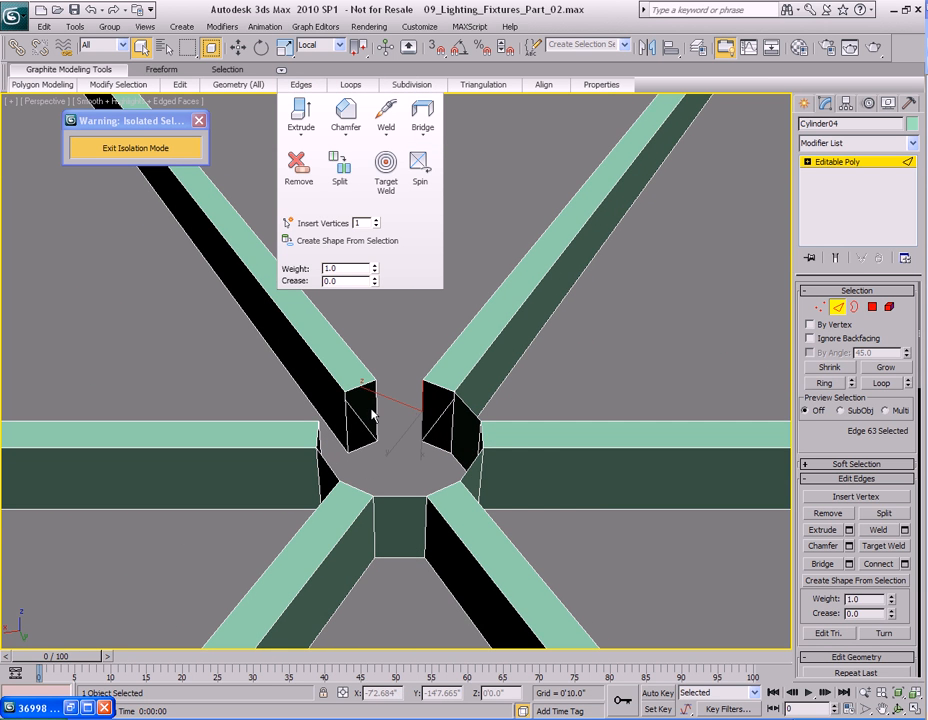
Select the inner end edges of the last open pair of neighbouring spokes and bridge them to close the gap.
{"action": "mouse_move", "coordinate": [306, 87]}
{"action": "left_click", "coordinate": [422, 115]}
{"action": "middle_click_drag", "start_coordinate": [486, 417], "coordinate": [396, 417], "text": "alt"}
{"action": "left_click", "coordinate": [403, 396]}
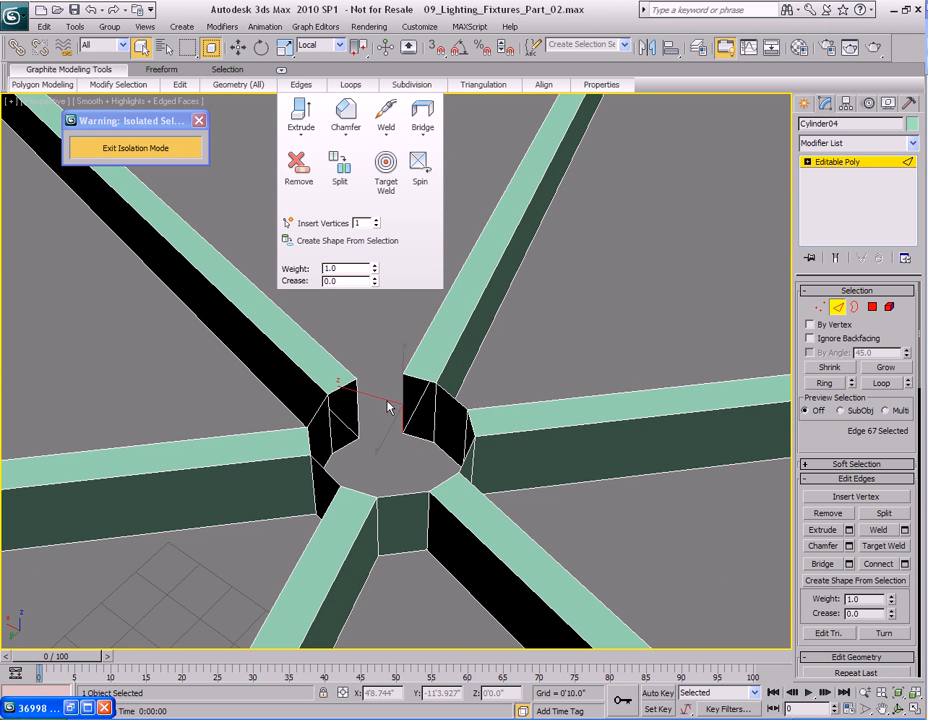
{"action": "left_click", "coordinate": [357, 401], "text": "ctrl"}
{"action": "mouse_move", "coordinate": [302, 86]}
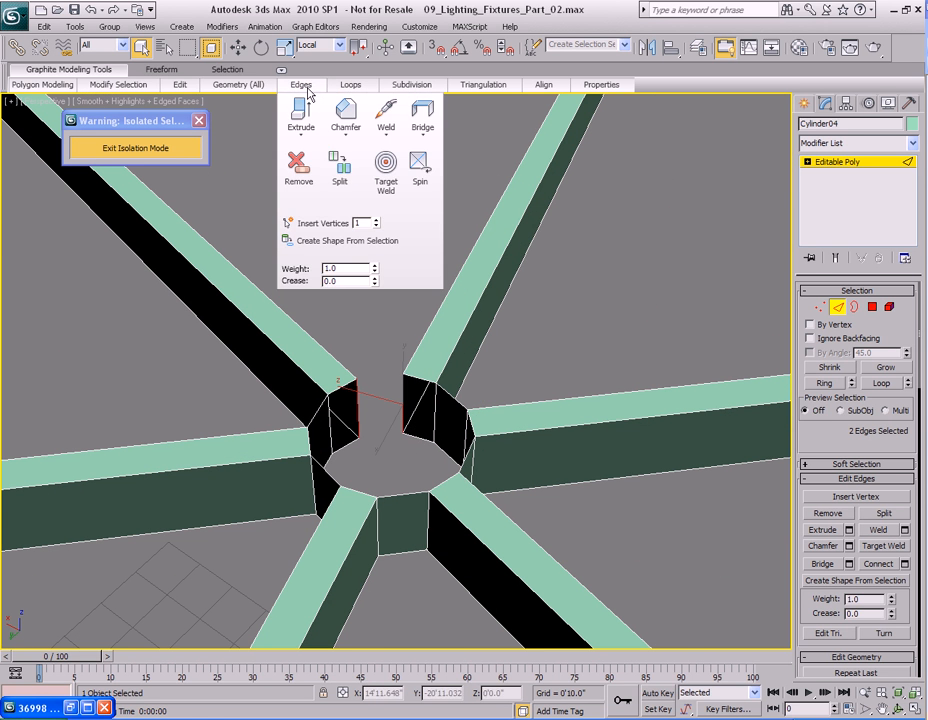
{"action": "left_click", "coordinate": [422, 115]}
Select the open border under the hub ring and cap it.
{"action": "key", "text": "3"}
{"action": "middle_click_drag", "start_coordinate": [495, 429], "coordinate": [431, 459], "text": "alt"}
{"action": "left_click", "coordinate": [402, 417]}
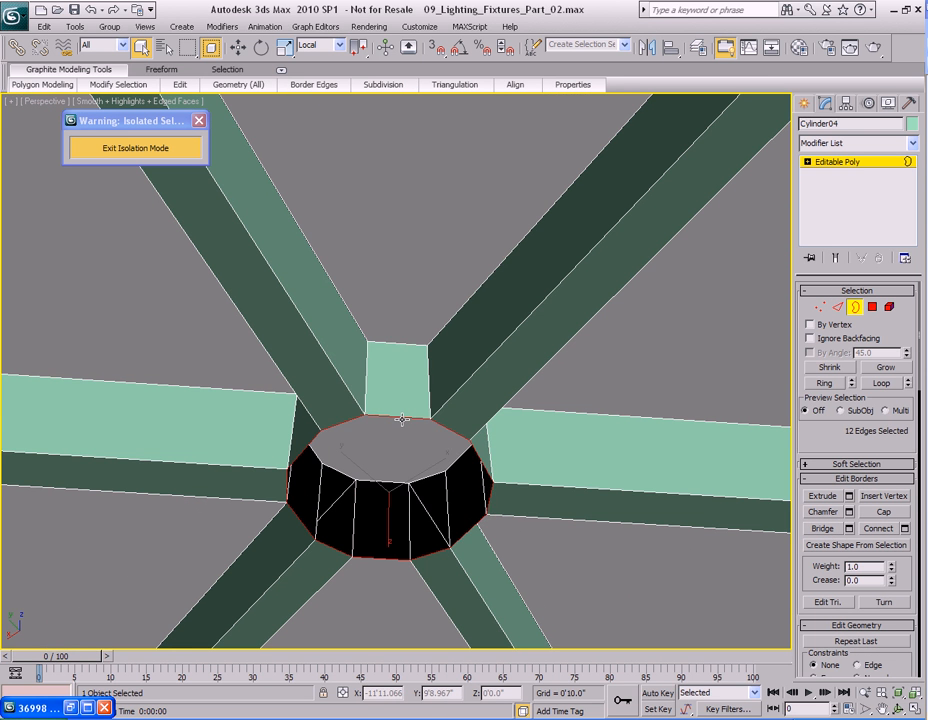
{"action": "right_click", "coordinate": [404, 378]}
{"action": "middle_click_drag", "start_coordinate": [370, 432], "coordinate": [452, 489], "text": "alt"}
{"action": "right_click", "coordinate": [406, 410]}
{"action": "left_click", "coordinate": [383, 440]}
{"action": "scroll", "coordinate": [488, 468], "scroll_direction": "down", "scroll_amount": 3}
{"action": "left_click", "coordinate": [451, 466]}
Create a sphere centred on the hub with a radius of about 0'0.466".
{"action": "key", "text": "3"}
{"action": "scroll", "coordinate": [451, 485], "scroll_direction": "down", "scroll_amount": 4}
{"action": "left_click", "coordinate": [804, 105]}
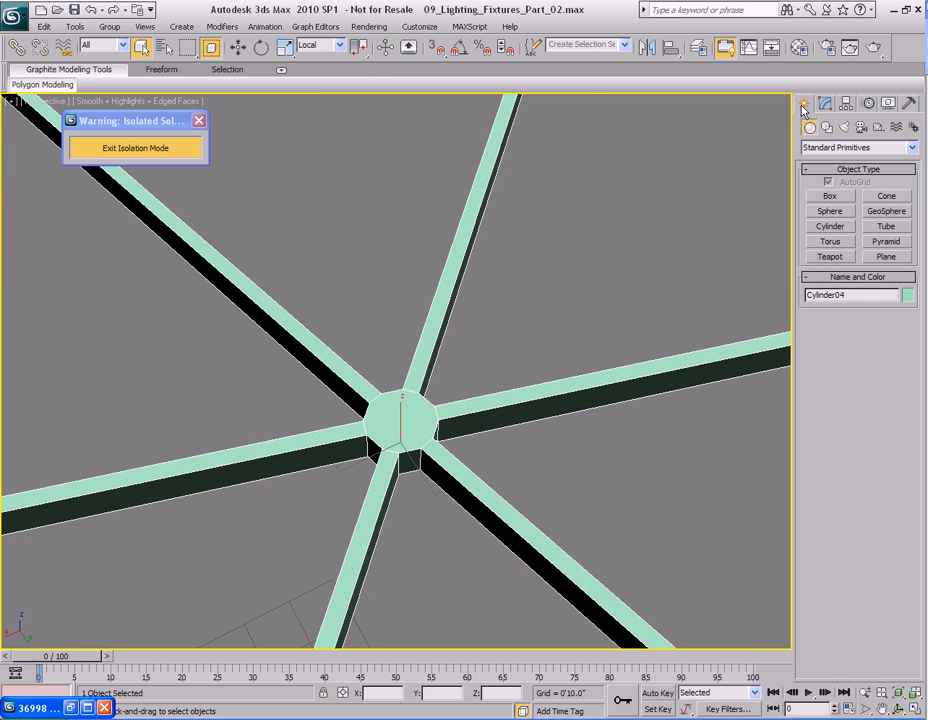
{"action": "left_click", "coordinate": [831, 214]}
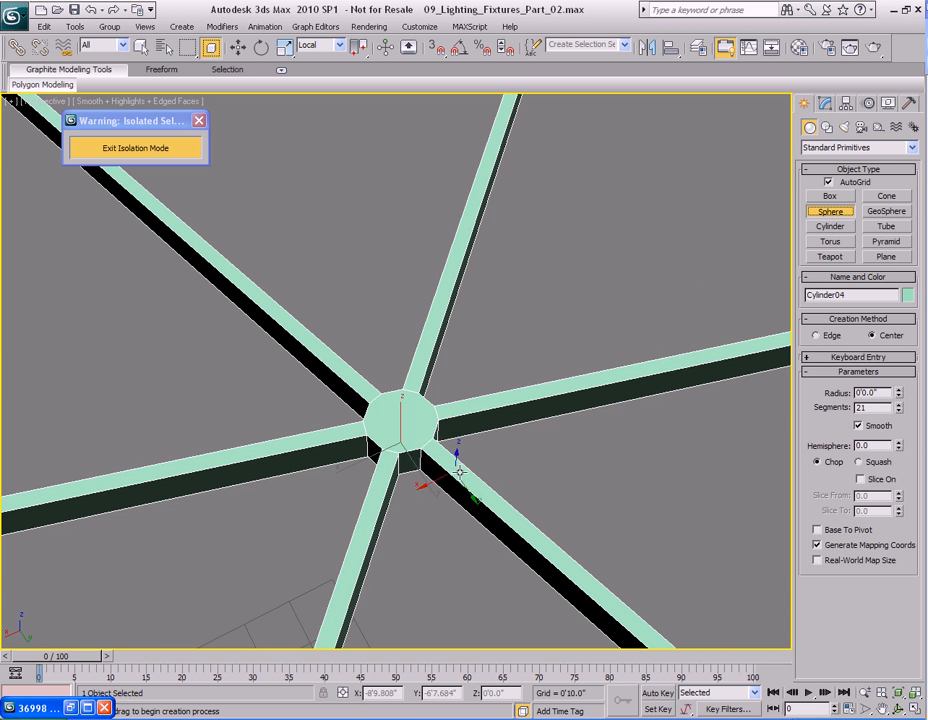
{"action": "left_click_drag", "start_coordinate": [397, 416], "coordinate": [420, 438]}
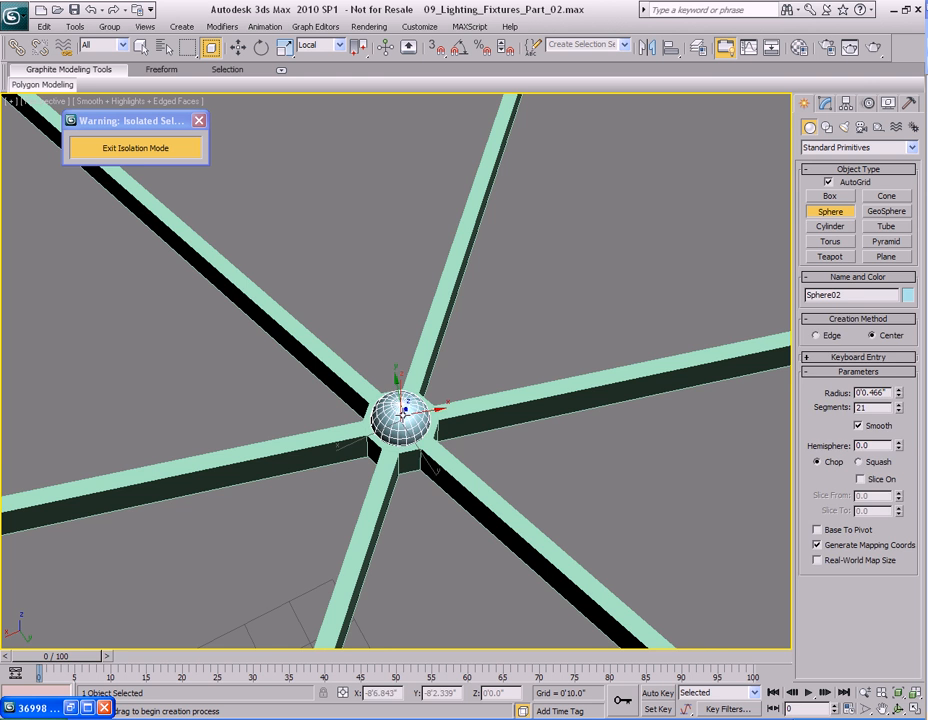
Move the sphere up so it sits above the hub.
{"action": "right_click", "coordinate": [456, 478]}
{"action": "middle_click_drag", "start_coordinate": [457, 480], "coordinate": [482, 441]}
{"action": "key", "text": "z"}
{"action": "middle_click_drag", "start_coordinate": [487, 508], "coordinate": [479, 491], "text": "alt"}
{"action": "scroll", "coordinate": [479, 490], "scroll_direction": "down", "scroll_amount": 4}
{"action": "key", "text": "w"}
{"action": "left_click_drag", "start_coordinate": [396, 328], "coordinate": [397, 246]}
{"action": "mouse_move", "coordinate": [484, 344]}
{"action": "middle_mouse_down"}
{"action": "mouse_move", "coordinate": [498, 372]}
{"action": "mouse_move", "coordinate": [483, 362]}
{"action": "middle_mouse_up"}
{"action": "scroll", "coordinate": [498, 371], "scroll_direction": "up", "scroll_amount": 3}
{"action": "key", "text": "1"}
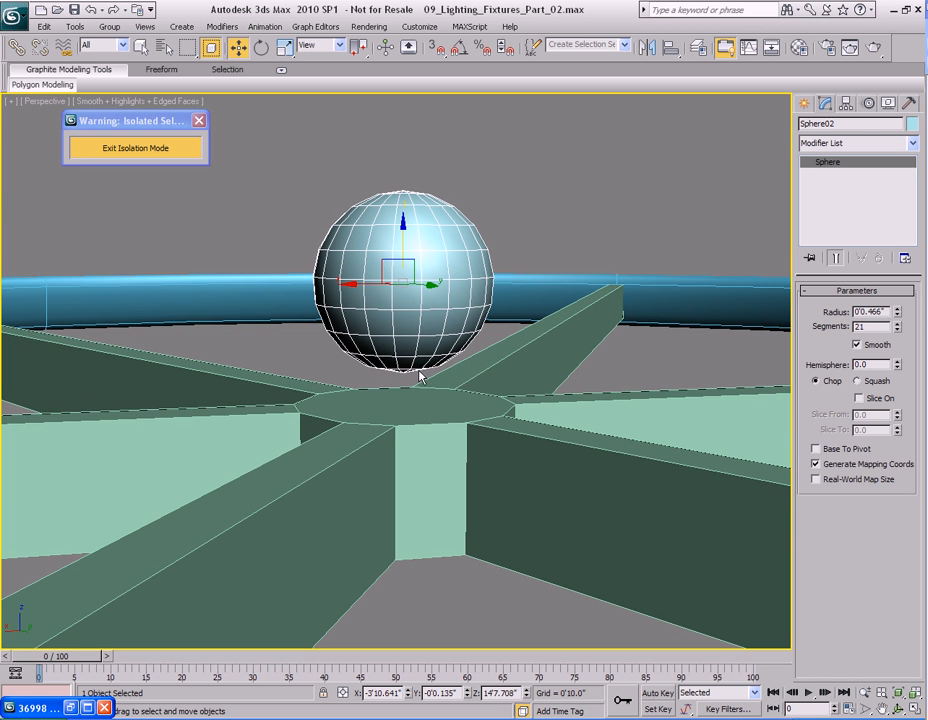
Try enabling Slice On for the sphere and adjusting the slice values, then switch slicing off again.
{"action": "left_click", "coordinate": [859, 398]}
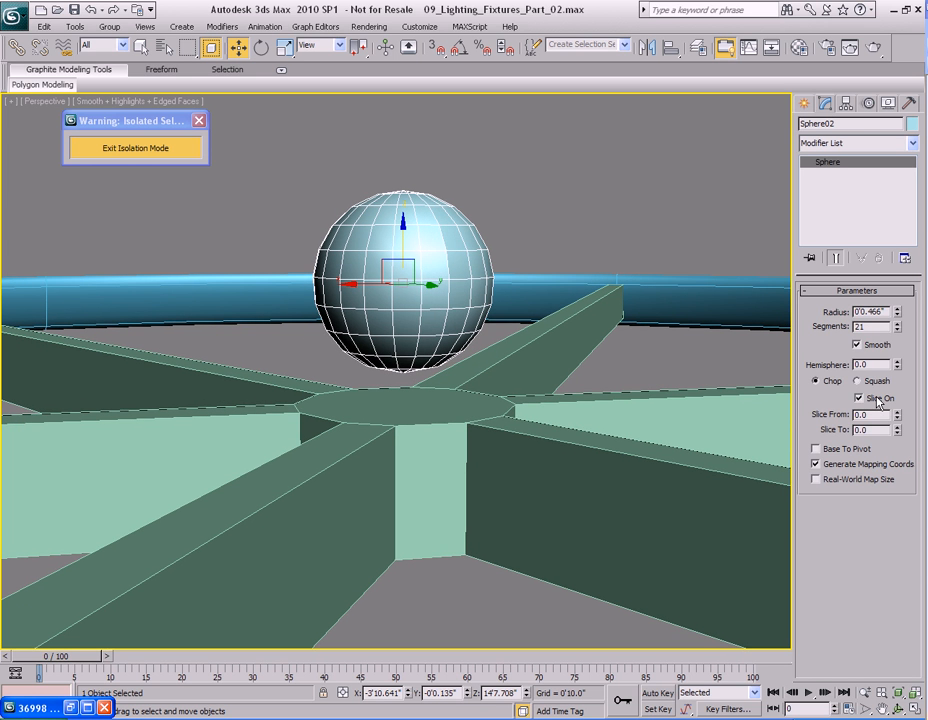
{"action": "mouse_move", "coordinate": [896, 431]}
{"action": "left_mouse_down"}
{"action": "mouse_move", "coordinate": [896, 439]}
{"action": "mouse_move", "coordinate": [896, 429]}
{"action": "left_mouse_up"}
{"action": "left_click_drag", "start_coordinate": [897, 417], "coordinate": [898, 452]}
{"action": "right_click", "coordinate": [898, 452]}
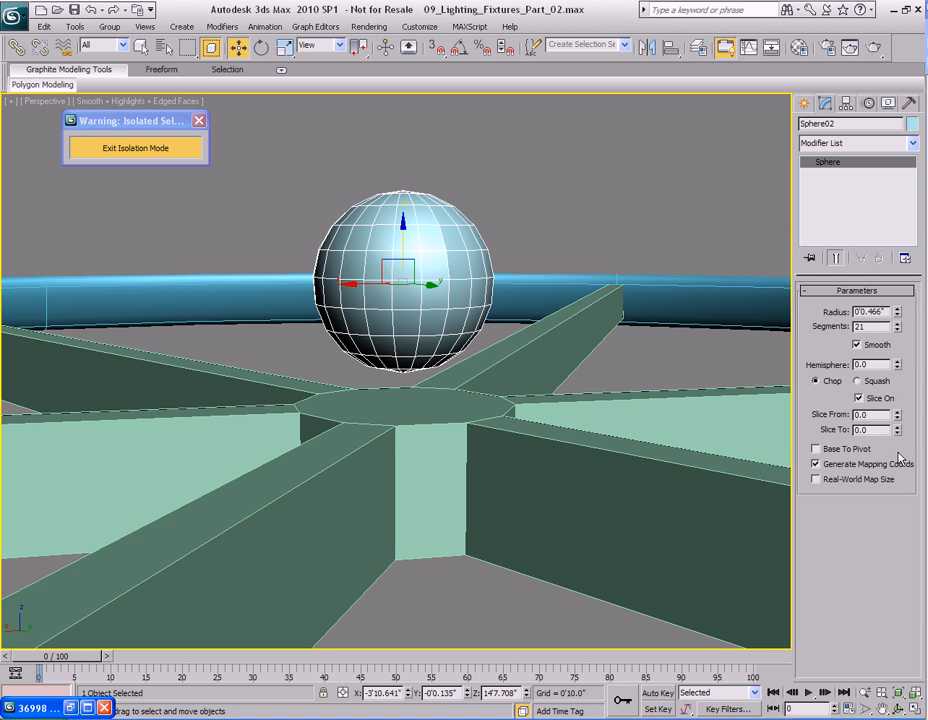
{"action": "left_click", "coordinate": [863, 399]}
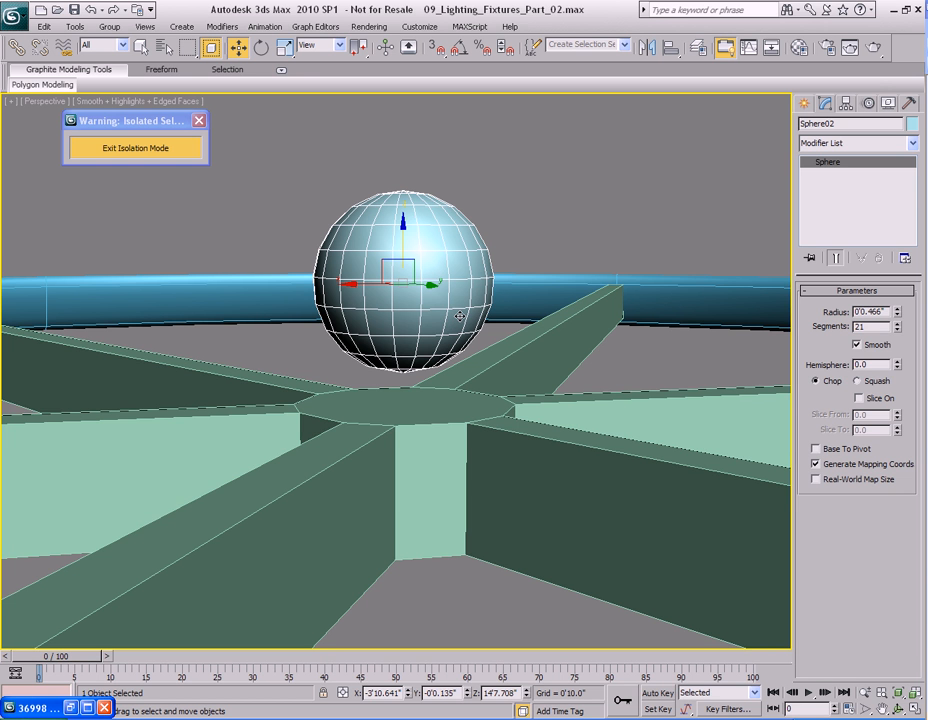
Convert the sphere to an editable poly.
{"action": "scroll", "coordinate": [513, 302], "scroll_direction": "up", "scroll_amount": 3}
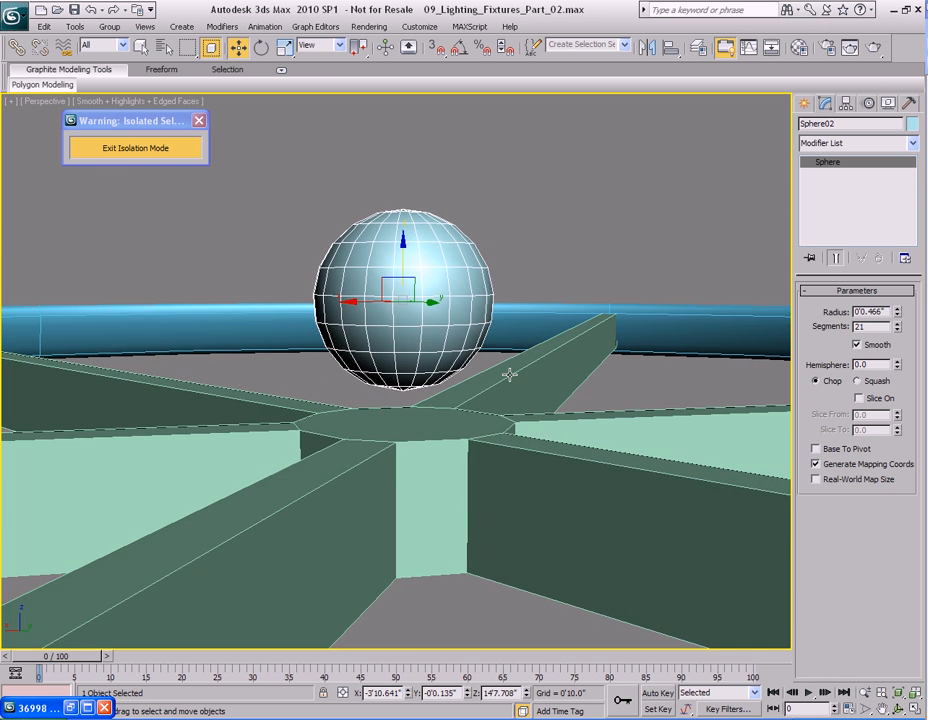
{"action": "middle_click_drag", "start_coordinate": [517, 416], "coordinate": [471, 372], "text": "alt"}
{"action": "scroll", "coordinate": [491, 402], "scroll_direction": "down", "scroll_amount": 3}
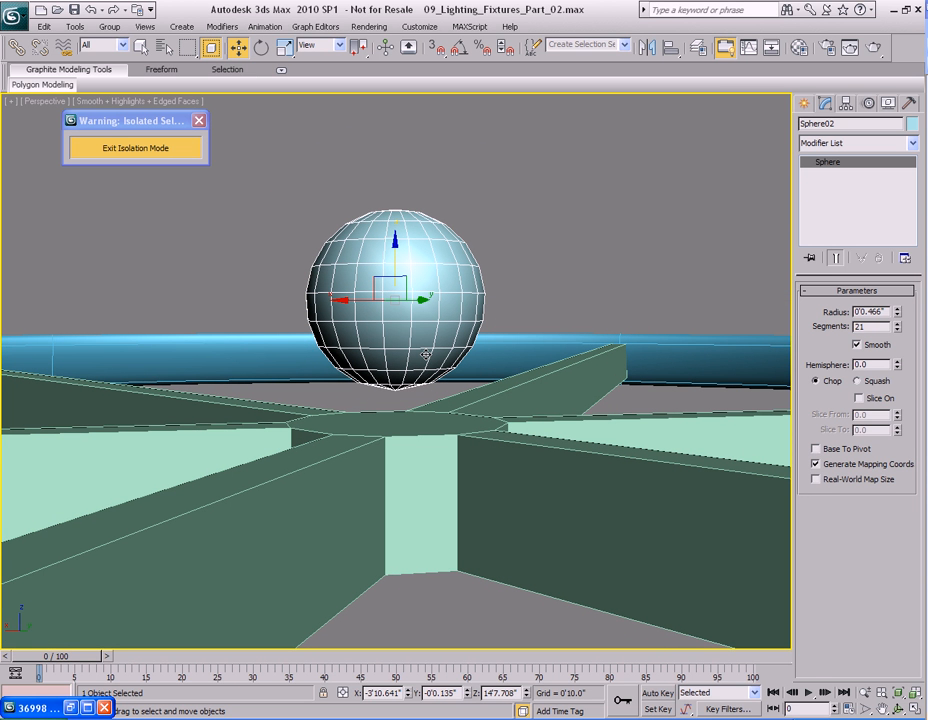
{"action": "right_click", "coordinate": [418, 281]}
{"action": "mouse_move", "coordinate": [470, 412]}
{"action": "left_click", "coordinate": [574, 426]}
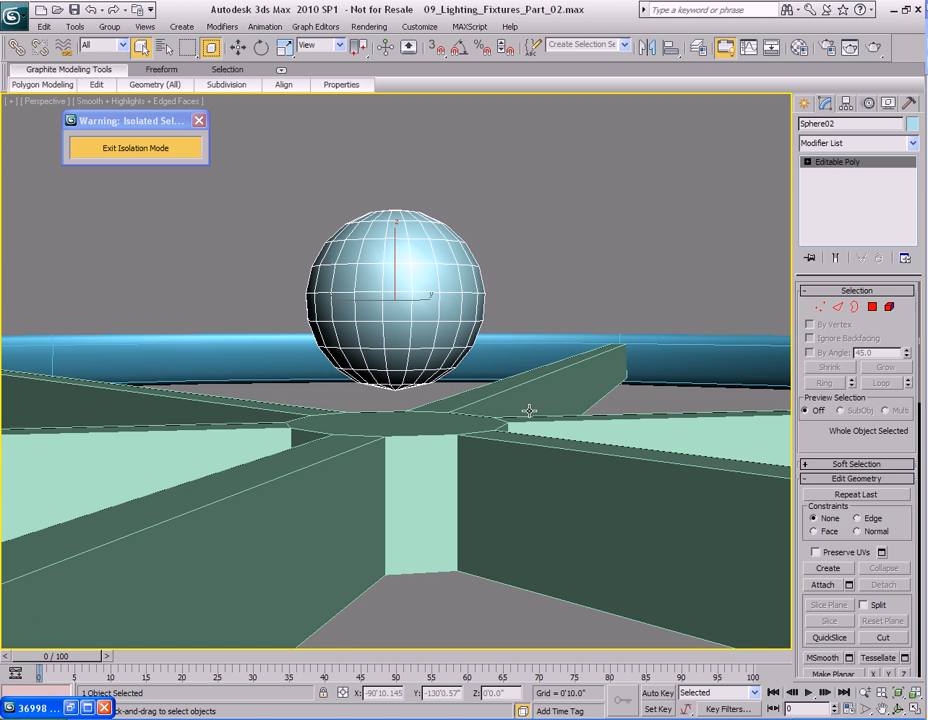
Select the lower half of the sphere's polygons and delete them, leaving a hemisphere.
{"action": "key", "text": "4"}
{"action": "left_click_drag", "start_coordinate": [288, 430], "coordinate": [516, 364]}
{"action": "middle_click_drag", "start_coordinate": [294, 377], "coordinate": [433, 378], "text": "alt"}
{"action": "middle_click_drag", "start_coordinate": [408, 379], "coordinate": [293, 428], "text": "alt"}
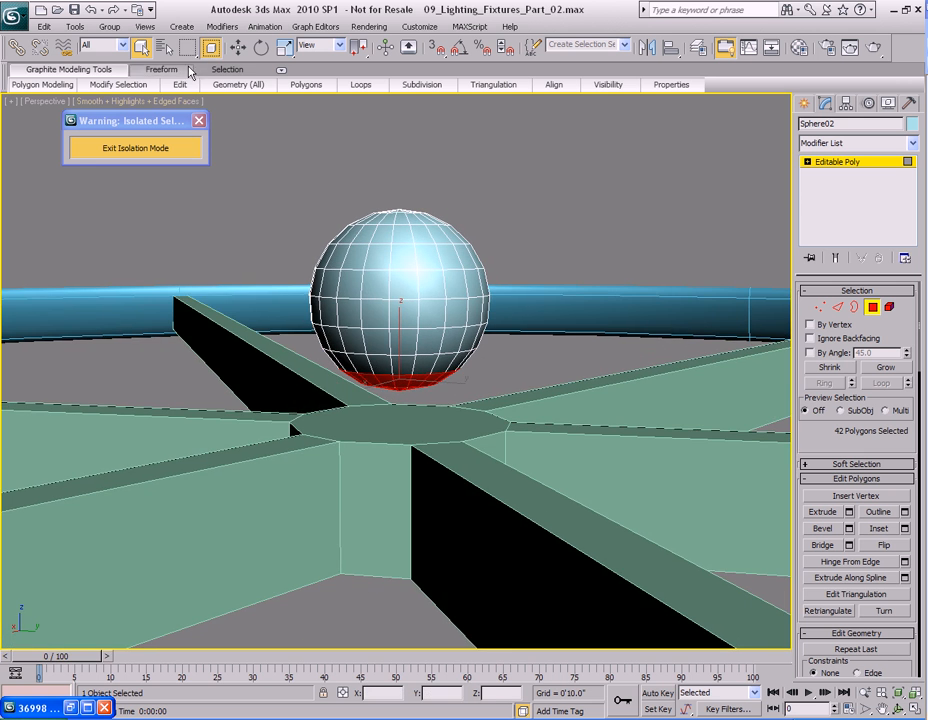
{"action": "mouse_move", "coordinate": [434, 424]}
{"action": "middle_mouse_down", "text": "alt"}
{"action": "mouse_move", "coordinate": [422, 407]}
{"action": "mouse_move", "coordinate": [421, 418]}
{"action": "middle_mouse_up", "text": "alt"}
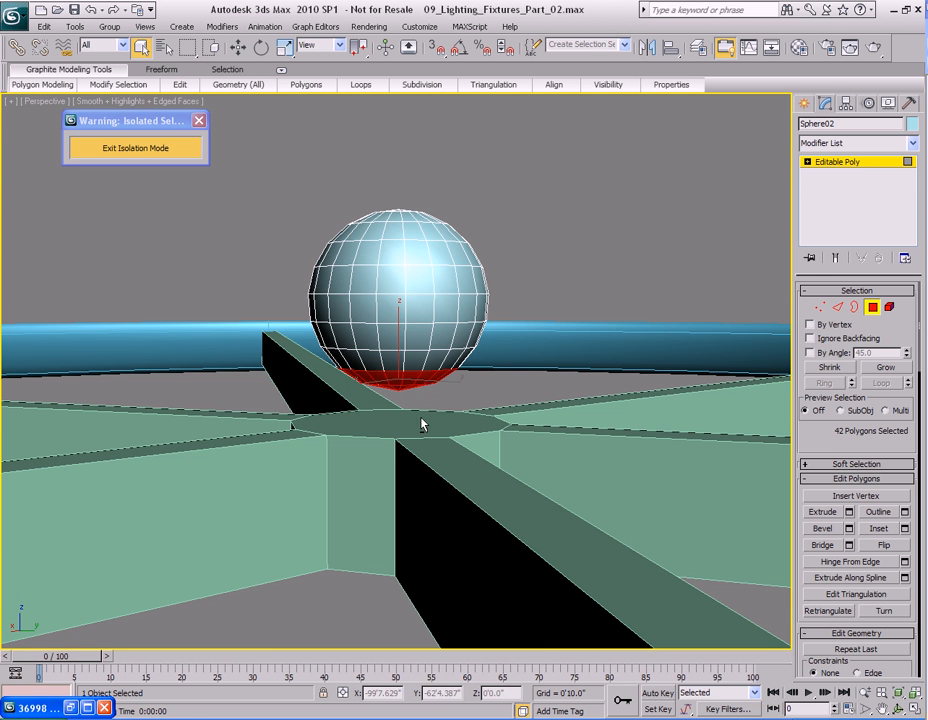
{"action": "key", "text": "alt+x"}
{"action": "left_click_drag", "start_coordinate": [292, 431], "coordinate": [530, 336]}
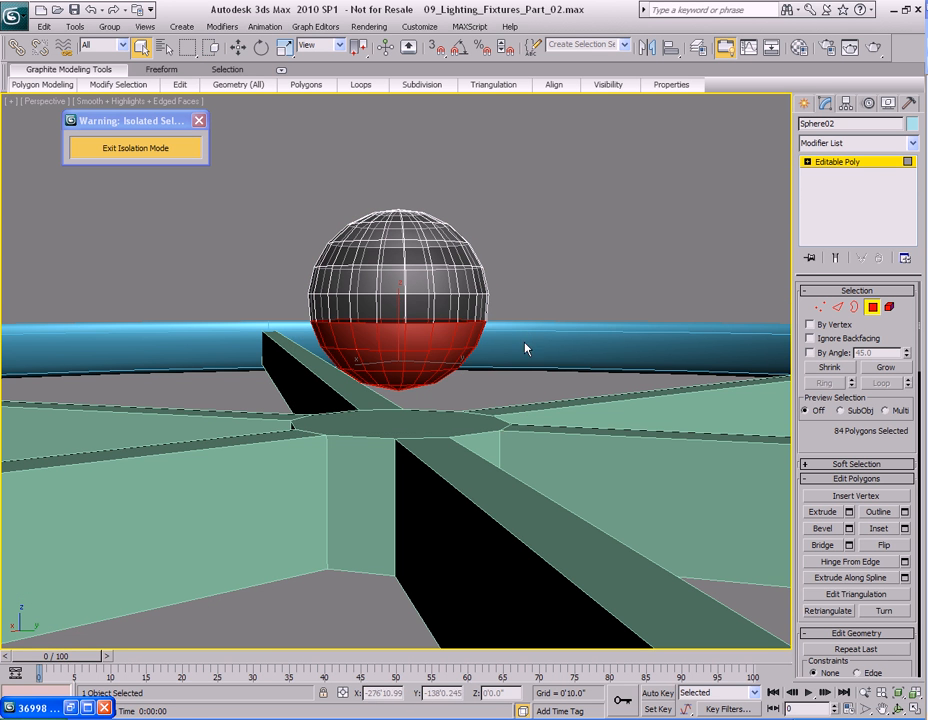
{"action": "key", "text": "Delete"}
Align the hemisphere's centre to the hub cylinder's centre on the X, Y and Z positions.
{"action": "middle_click_drag", "start_coordinate": [425, 364], "coordinate": [425, 320]}
{"action": "scroll", "coordinate": [475, 360], "scroll_direction": "up", "scroll_amount": 3}
{"action": "key", "text": "4"}
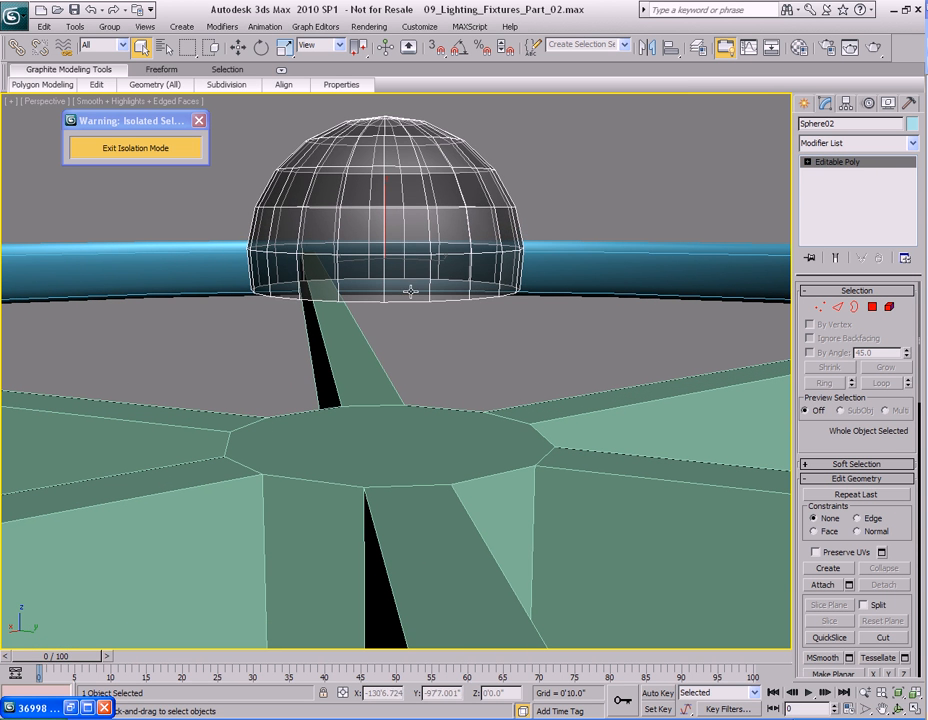
{"action": "key", "text": "w"}
{"action": "middle_click_drag", "start_coordinate": [384, 201], "coordinate": [501, 376], "text": "alt"}
{"action": "key", "text": "q"}
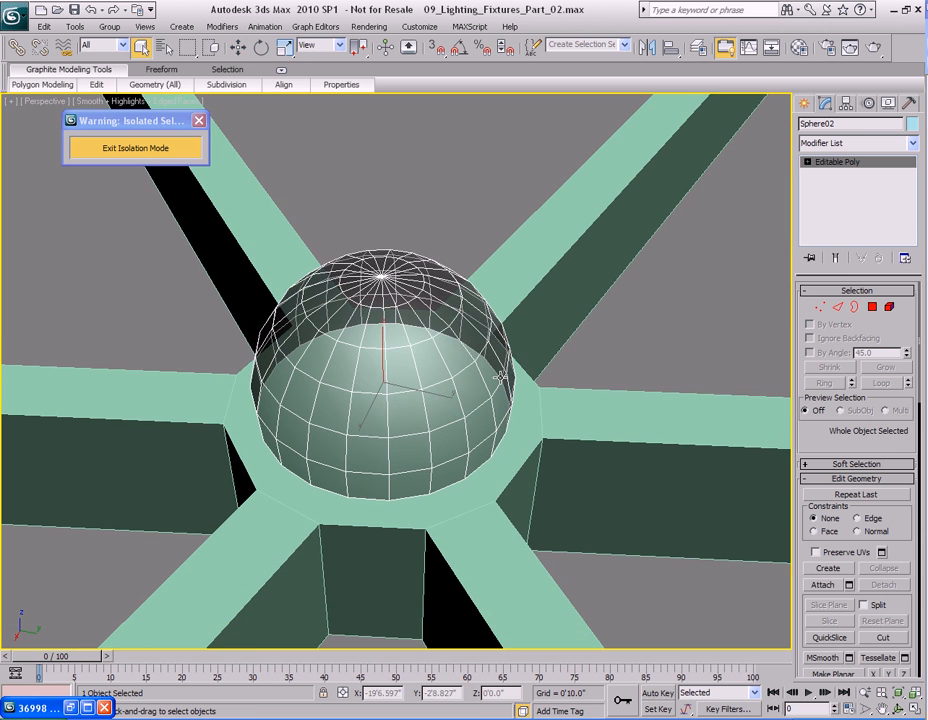
{"action": "left_click", "coordinate": [673, 52]}
{"action": "left_click", "coordinate": [596, 287]}
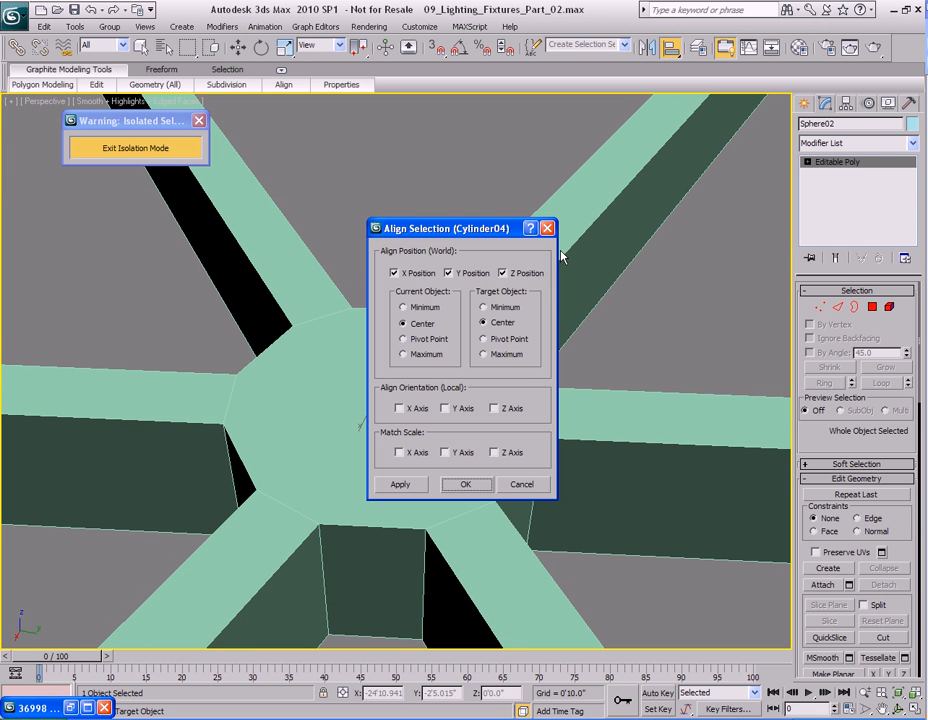
{"action": "left_click", "coordinate": [465, 485]}
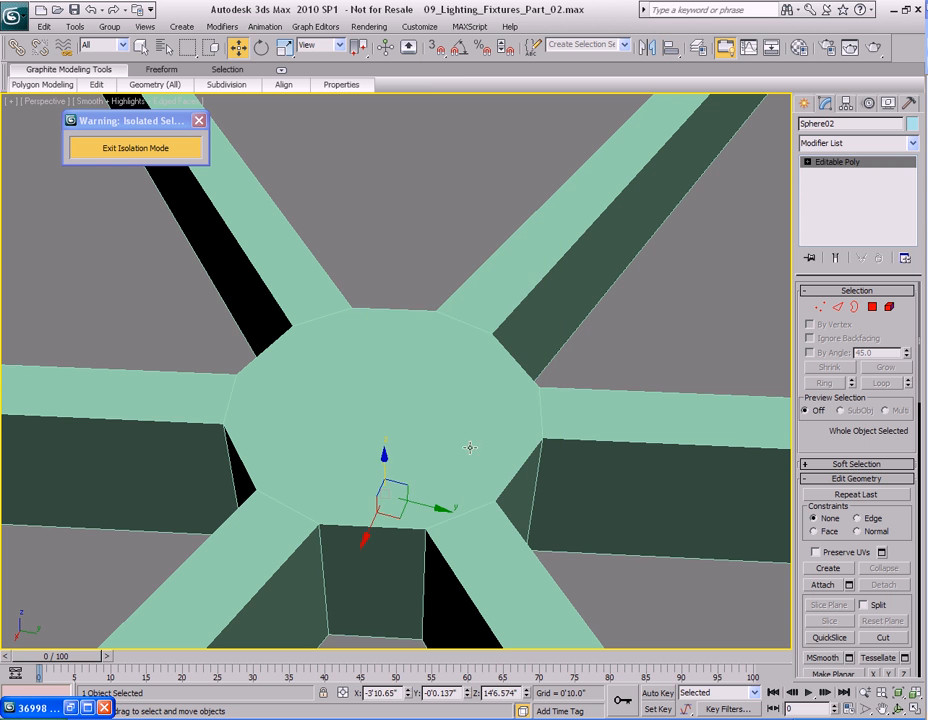
Turn on NURMS smoothing for the hemisphere.
{"action": "left_click_drag", "start_coordinate": [384, 462], "coordinate": [387, 360]}
{"action": "middle_click_drag", "start_coordinate": [503, 415], "coordinate": [466, 375], "text": "alt"}
{"action": "key", "text": "q"}
{"action": "right_click", "coordinate": [441, 369]}
{"action": "left_click", "coordinate": [410, 215]}
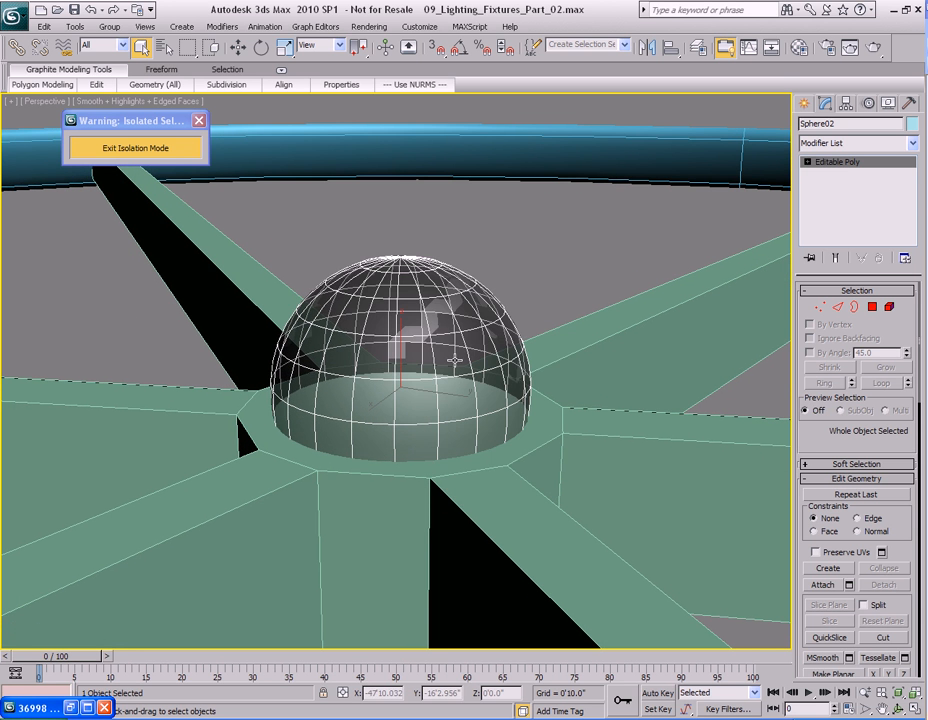
Render the viewport for a quick preview of the hub cap.
{"action": "scroll", "coordinate": [455, 385], "scroll_direction": "down", "scroll_amount": 3}
{"action": "key", "text": "shift+q"}
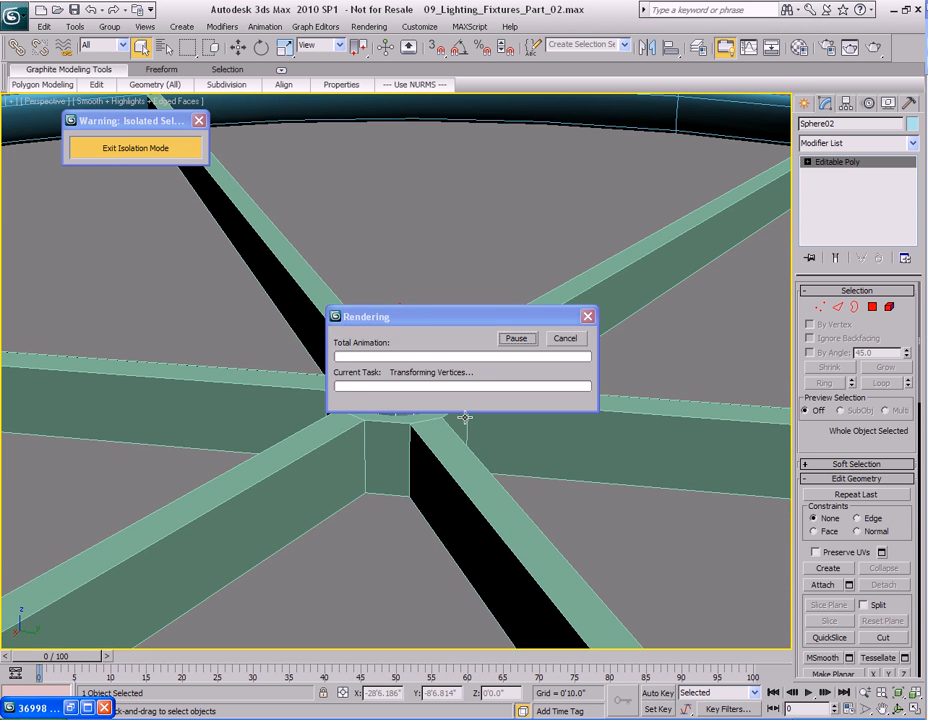
{"action": "left_click", "coordinate": [691, 143]}
Raise the hemisphere slightly so it rests on top of the hub.
{"action": "middle_click_drag", "start_coordinate": [503, 447], "coordinate": [498, 416], "text": "alt"}
{"action": "key", "text": "w"}
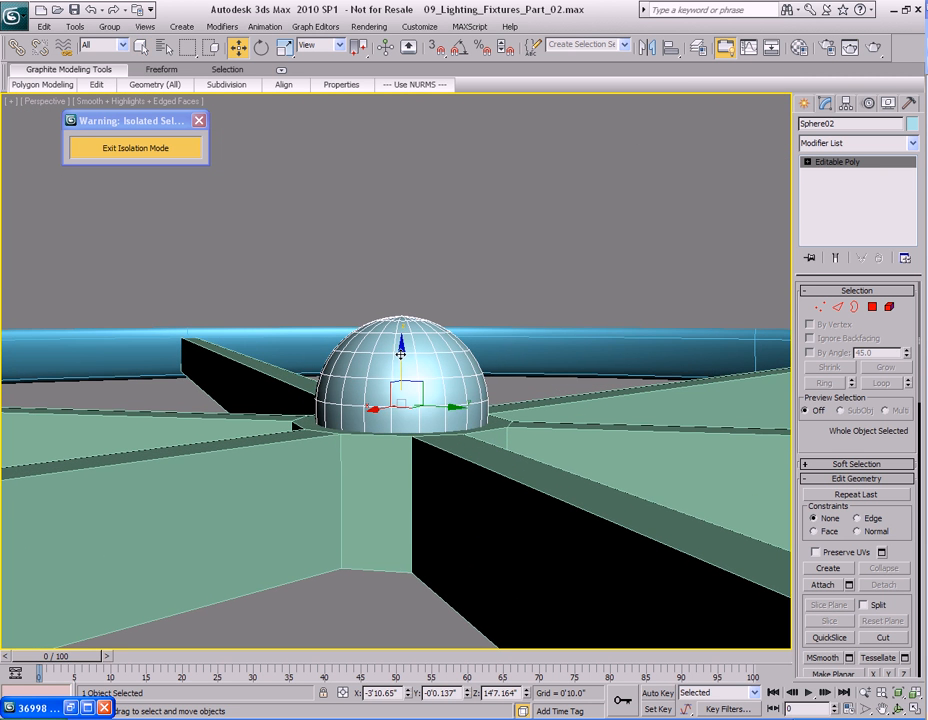
{"action": "left_click_drag", "start_coordinate": [410, 352], "coordinate": [408, 284]}
{"action": "middle_click_drag", "start_coordinate": [408, 284], "coordinate": [450, 386], "text": "alt"}
{"action": "scroll", "coordinate": [450, 386], "scroll_direction": "up", "scroll_amount": 6}
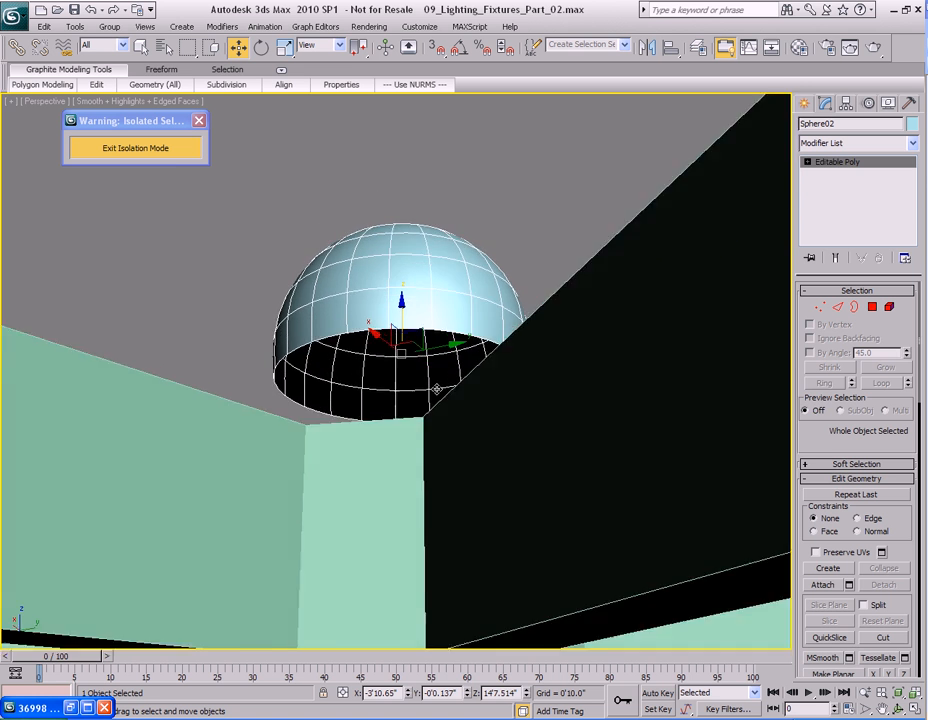
Select the hemisphere's open bottom border and cap it.
{"action": "key", "text": "3"}
{"action": "left_click", "coordinate": [495, 326]}
{"action": "right_click", "coordinate": [475, 292]}
{"action": "left_click", "coordinate": [454, 325]}
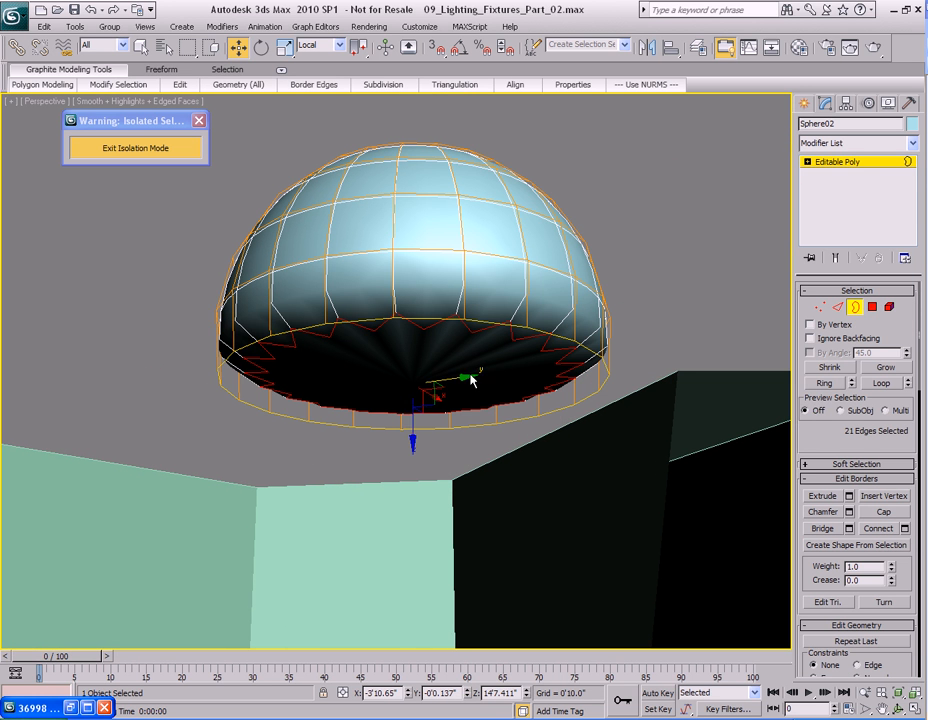
Select the edges around the hemisphere's bottom cap and chamfer them with 2 segments.
{"action": "key", "text": "4"}
{"action": "left_click", "coordinate": [406, 356]}
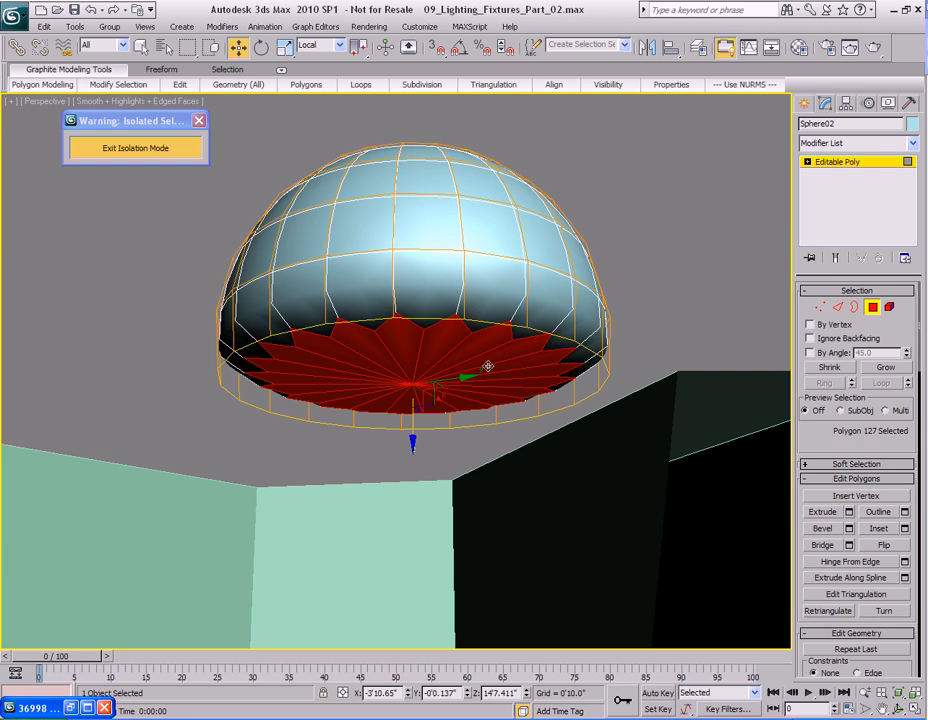
{"action": "left_click", "coordinate": [841, 309], "text": "ctrl"}
{"action": "middle_click_drag", "start_coordinate": [462, 398], "coordinate": [459, 393], "text": "alt"}
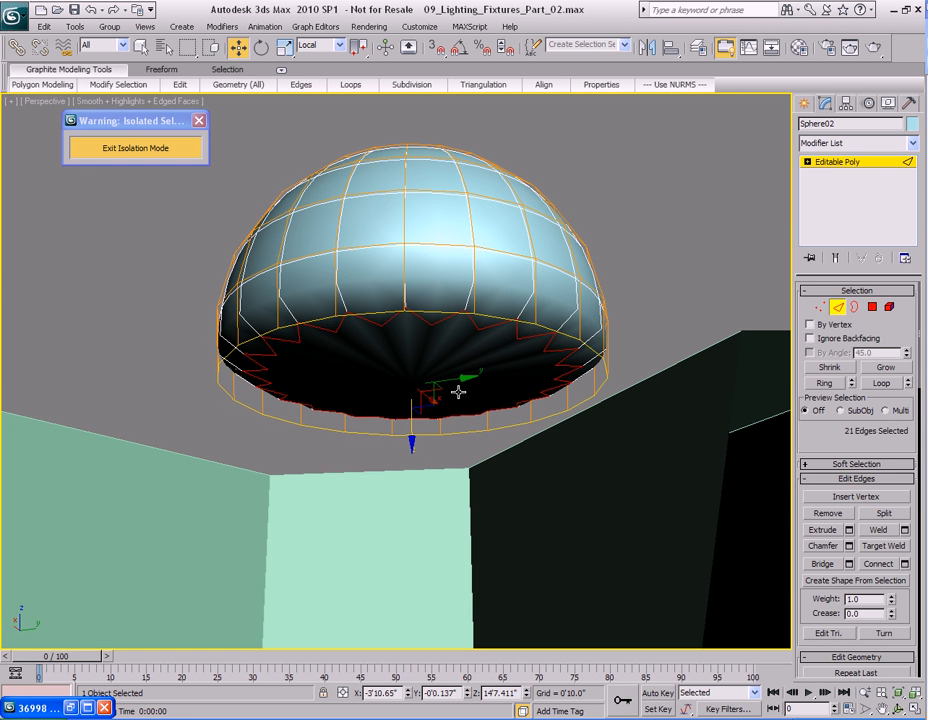
{"action": "middle_click_drag", "start_coordinate": [428, 357], "coordinate": [431, 353], "text": "alt"}
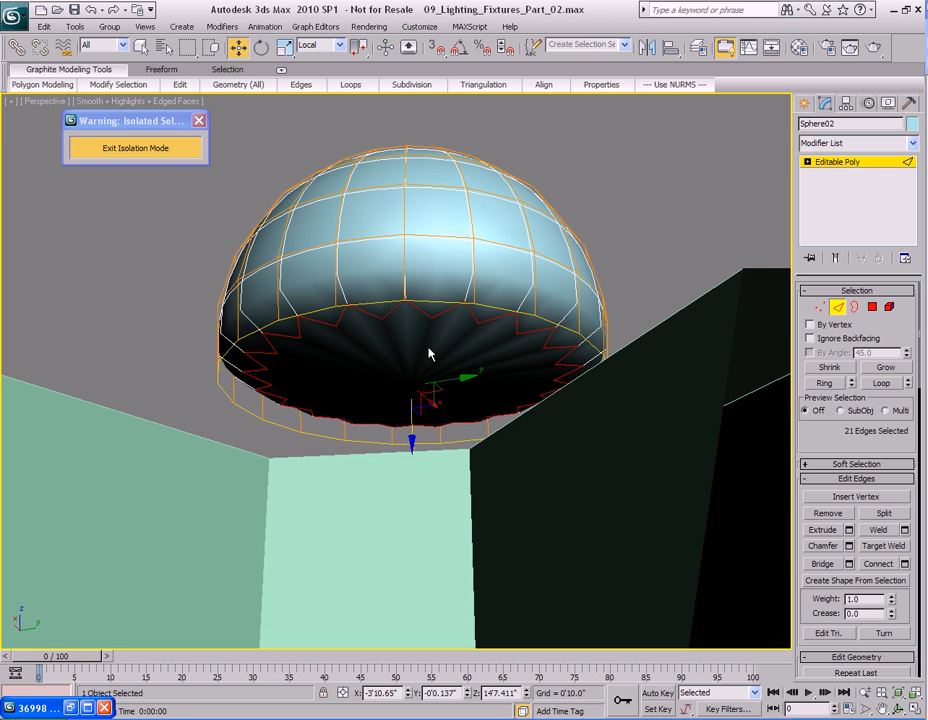
{"action": "right_click", "coordinate": [448, 308]}
{"action": "left_click", "coordinate": [371, 393]}
{"action": "left_click_drag", "start_coordinate": [460, 330], "coordinate": [569, 291]}
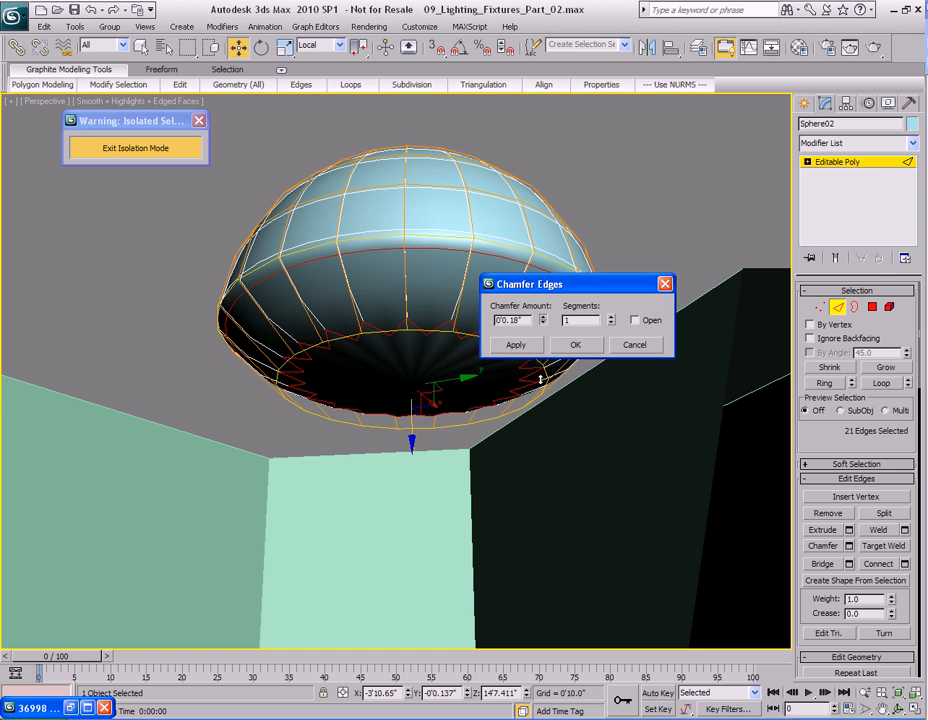
{"action": "left_click_drag", "start_coordinate": [540, 371], "coordinate": [540, 400]}
{"action": "left_click", "coordinate": [543, 316]}
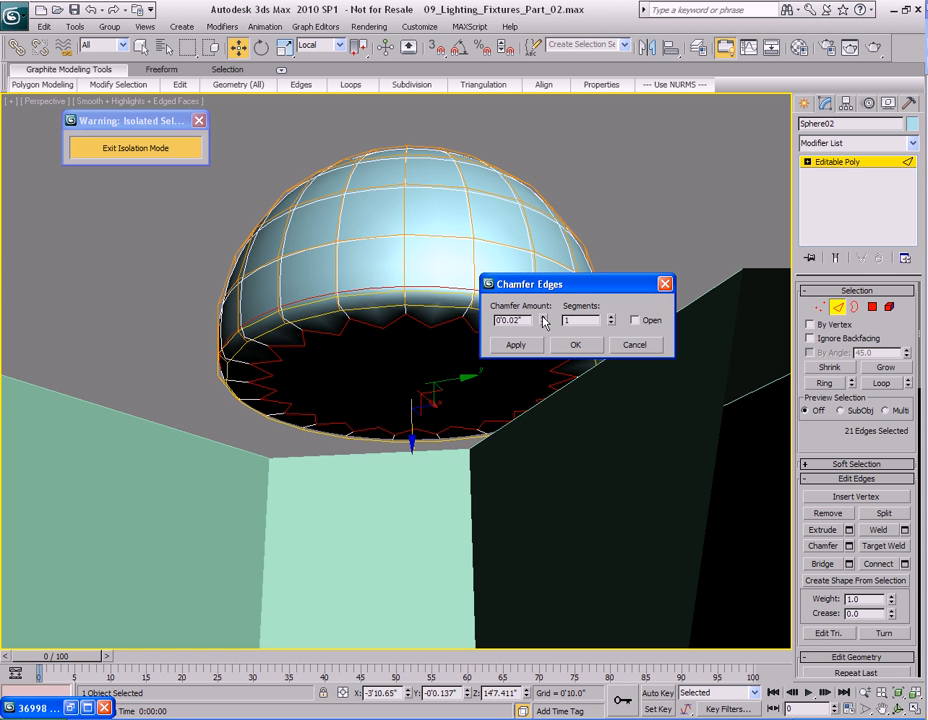
{"action": "left_click", "coordinate": [611, 317]}
{"action": "left_click", "coordinate": [543, 323]}
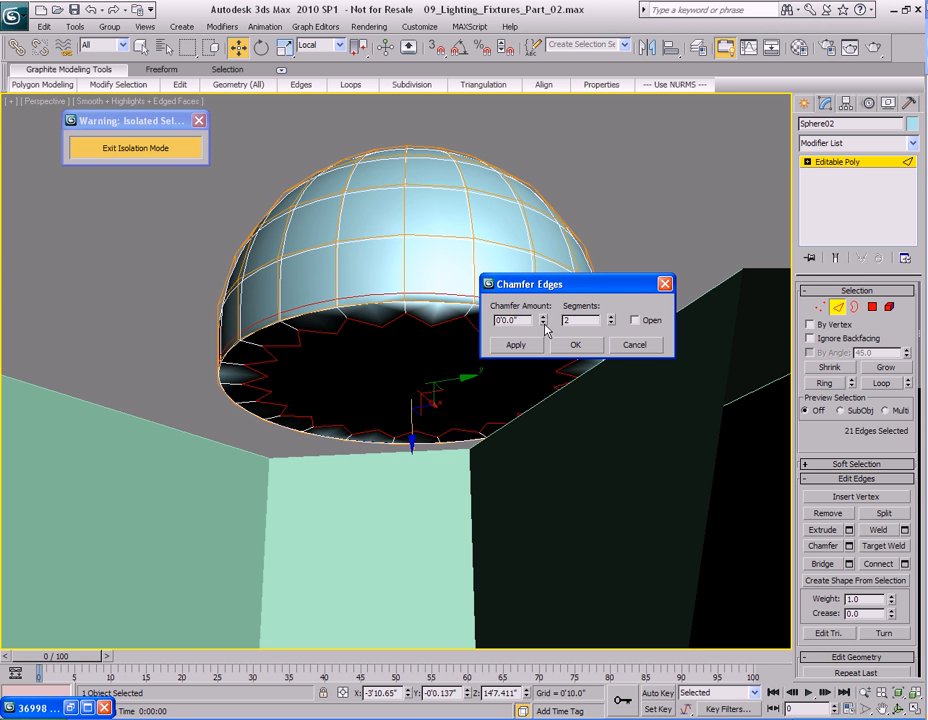
{"action": "left_click", "coordinate": [544, 317]}
{"action": "left_click", "coordinate": [567, 347]}
Select the hemisphere's bottom cap polygon and inset it slightly.
{"action": "mouse_move", "coordinate": [483, 349]}
{"action": "middle_mouse_down", "text": "alt"}
{"action": "mouse_move", "coordinate": [493, 338]}
{"action": "mouse_move", "coordinate": [502, 359]}
{"action": "mouse_move", "coordinate": [499, 344]}
{"action": "mouse_move", "coordinate": [498, 352]}
{"action": "middle_mouse_up", "text": "alt"}
{"action": "key", "text": "4"}
{"action": "left_click", "coordinate": [491, 339]}
{"action": "key", "text": "q"}
{"action": "right_click", "coordinate": [437, 342]}
{"action": "left_click", "coordinate": [390, 433]}
{"action": "mouse_move", "coordinate": [418, 369]}
{"action": "left_mouse_down"}
{"action": "mouse_move", "coordinate": [410, 380]}
{"action": "mouse_move", "coordinate": [414, 358]}
{"action": "mouse_move", "coordinate": [400, 372]}
{"action": "mouse_move", "coordinate": [433, 369]}
{"action": "left_mouse_up"}
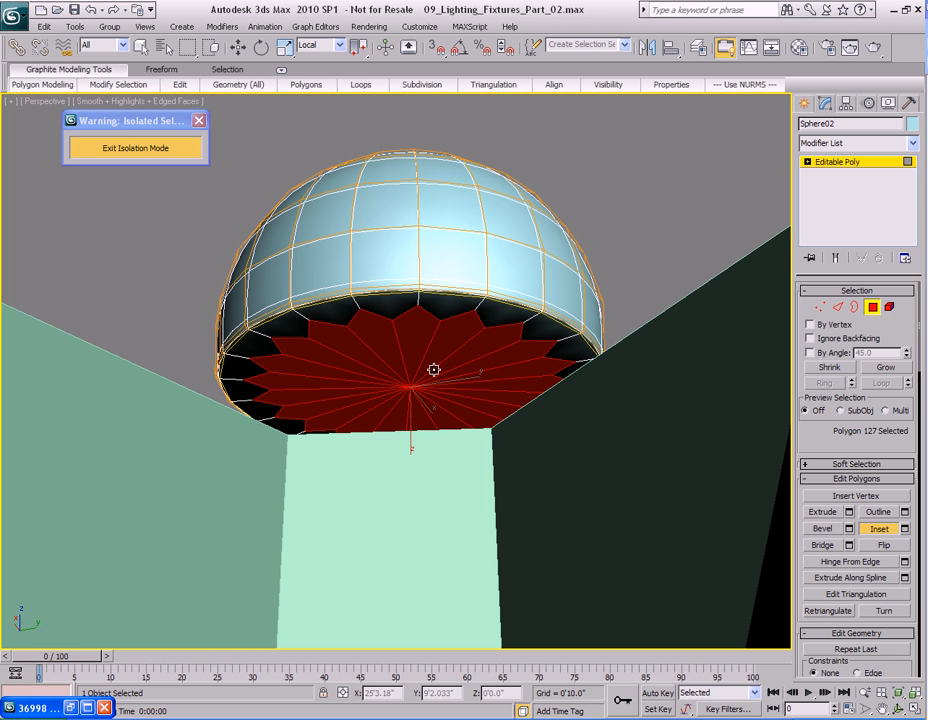
{"action": "right_click", "coordinate": [422, 362]}
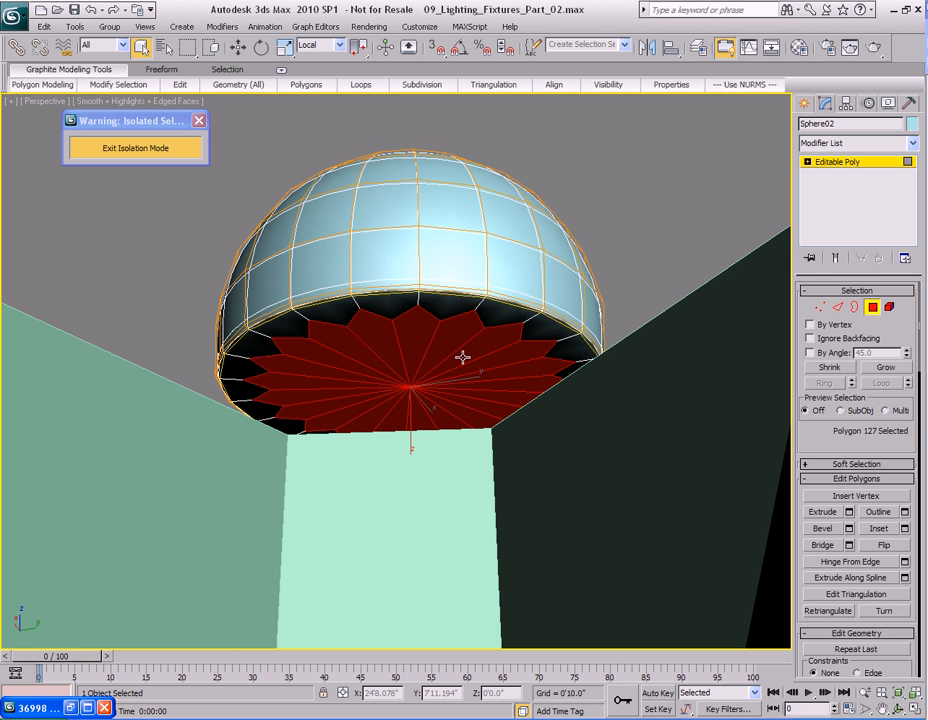
{"action": "right_click", "coordinate": [390, 348]}
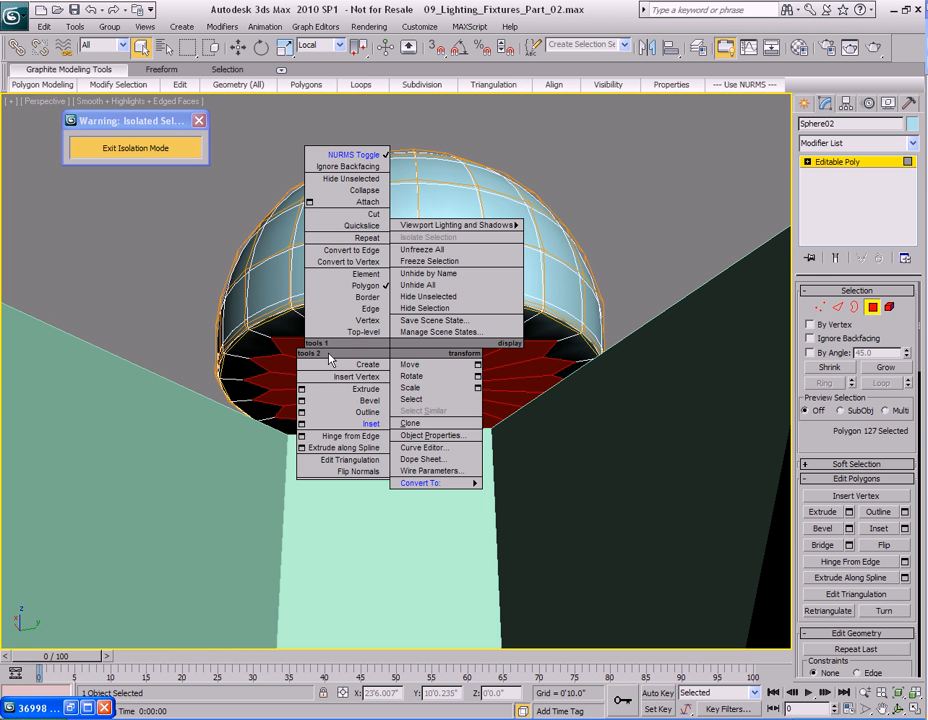
Inset the hemisphere's bottom cap polygon again by 0'0.091".
{"action": "left_click", "coordinate": [301, 424]}
{"action": "left_click_drag", "start_coordinate": [529, 358], "coordinate": [527, 430]}
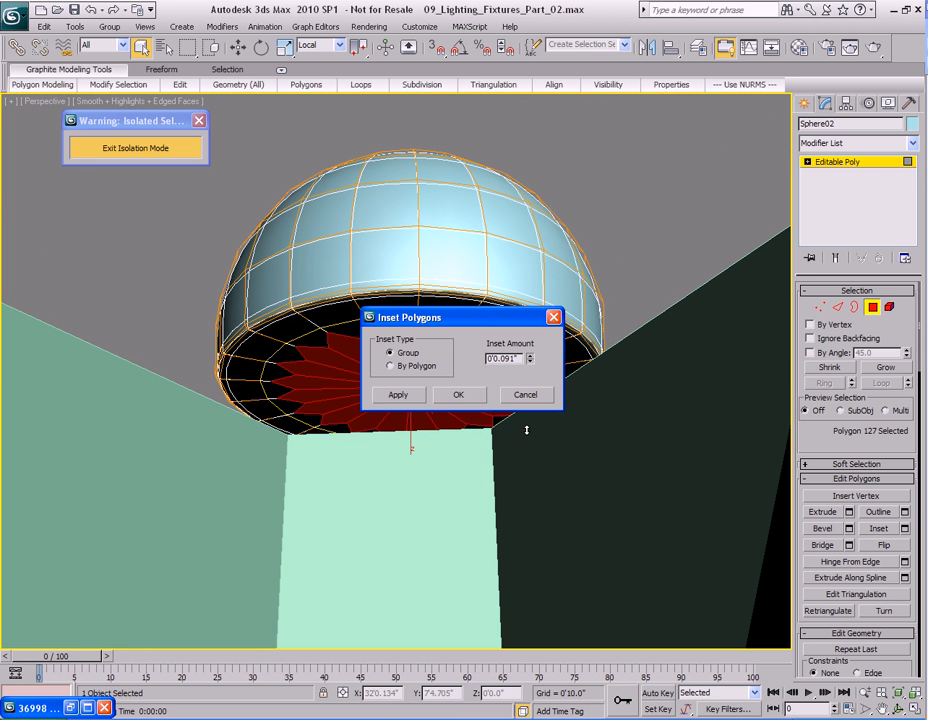
{"action": "left_click", "coordinate": [482, 396]}
Turn on Ignore Backfacing and select the inset bottom cap polygon of the hemisphere.
{"action": "right_click", "coordinate": [440, 372]}
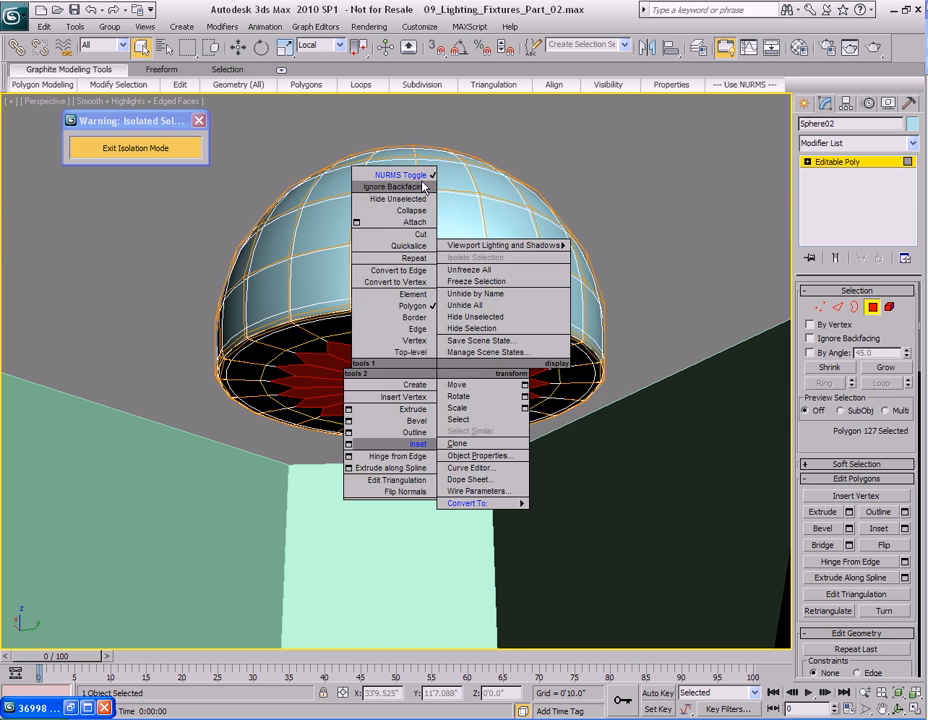
{"action": "left_click", "coordinate": [398, 108]}
{"action": "right_click", "coordinate": [421, 180]}
{"action": "left_click", "coordinate": [400, 38]}
{"action": "mouse_move", "coordinate": [442, 401]}
{"action": "middle_mouse_down", "text": "alt"}
{"action": "mouse_move", "coordinate": [441, 390]}
{"action": "mouse_move", "coordinate": [445, 407]}
{"action": "middle_mouse_up", "text": "alt"}
{"action": "key", "text": "shift+e"}
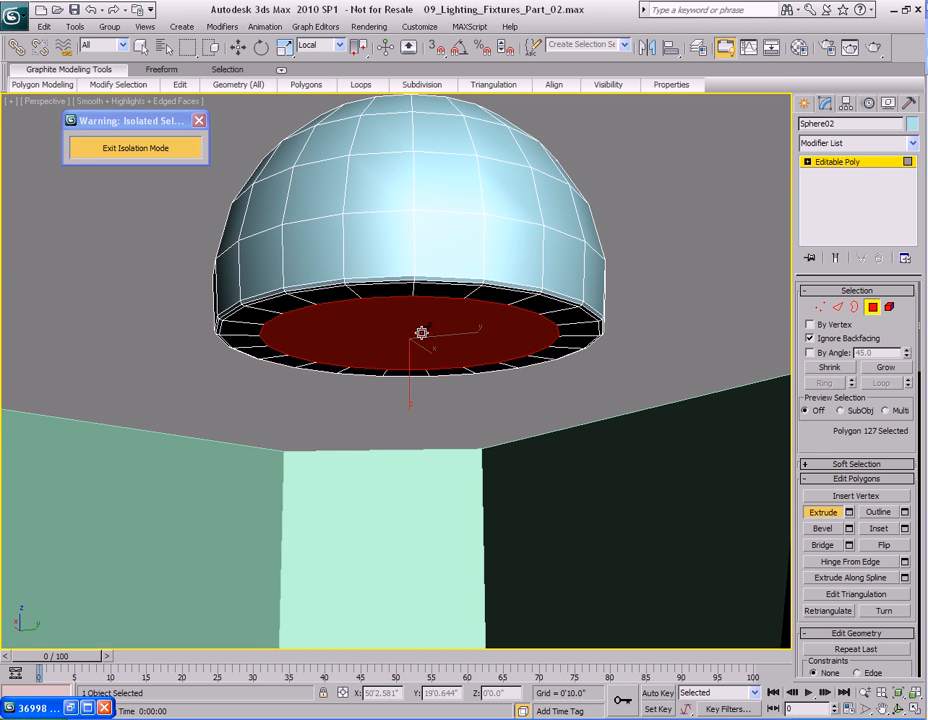
Extrude the cap polygon and move it down so it forms a cylindrical socket reaching the hub.
{"action": "left_click_drag", "start_coordinate": [421, 334], "coordinate": [422, 328]}
{"action": "right_click", "coordinate": [422, 327]}
{"action": "middle_click_drag", "start_coordinate": [422, 327], "coordinate": [447, 443], "text": "alt"}
{"action": "key", "text": "w"}
{"action": "middle_click_drag", "start_coordinate": [443, 493], "coordinate": [431, 428]}
{"action": "scroll", "coordinate": [433, 482], "scroll_direction": "down", "scroll_amount": 4}
{"action": "right_click", "coordinate": [433, 482]}
{"action": "left_click", "coordinate": [440, 407]}
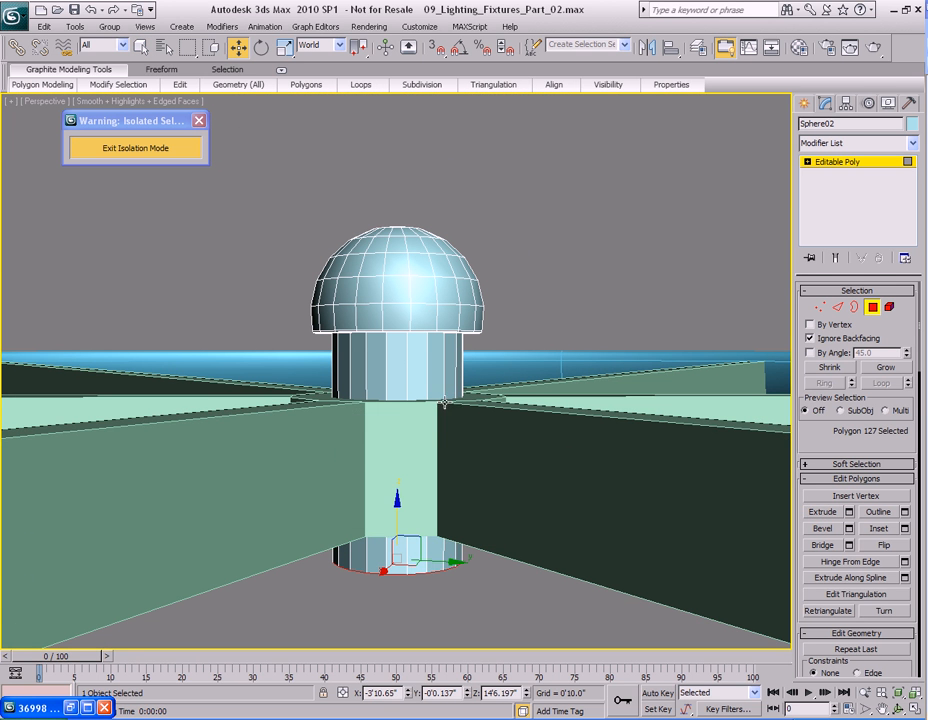
{"action": "left_click_drag", "start_coordinate": [398, 512], "coordinate": [398, 430]}
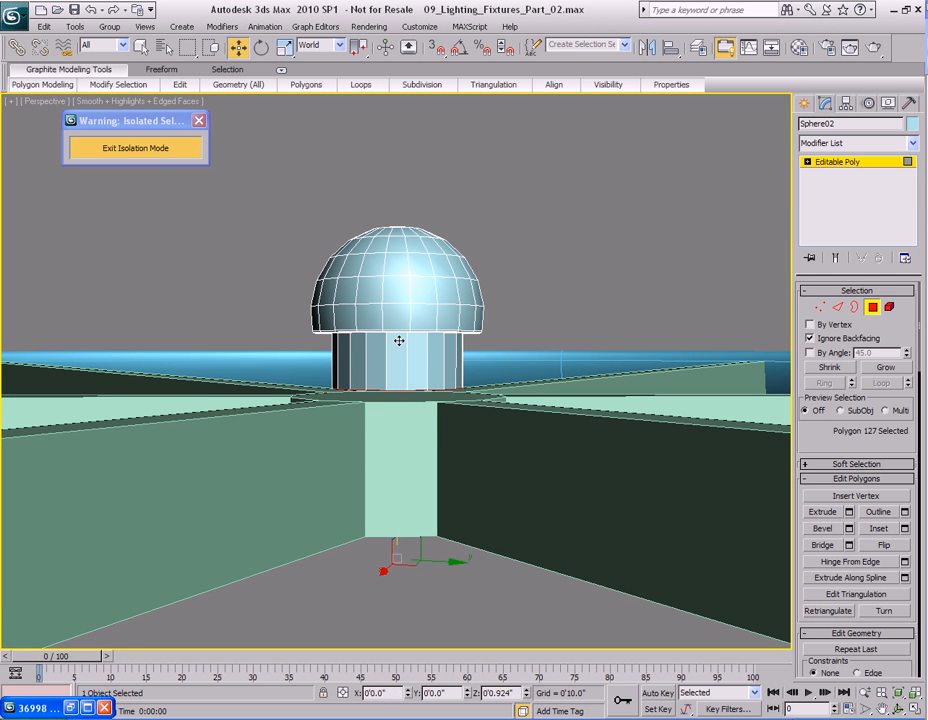
Delete the end polygon of the extruded socket.
{"action": "scroll", "coordinate": [414, 381], "scroll_direction": "up", "scroll_amount": 5}
{"action": "key", "text": "q"}
{"action": "key", "text": "Delete"}
{"action": "middle_click_drag", "start_coordinate": [440, 424], "coordinate": [418, 453]}
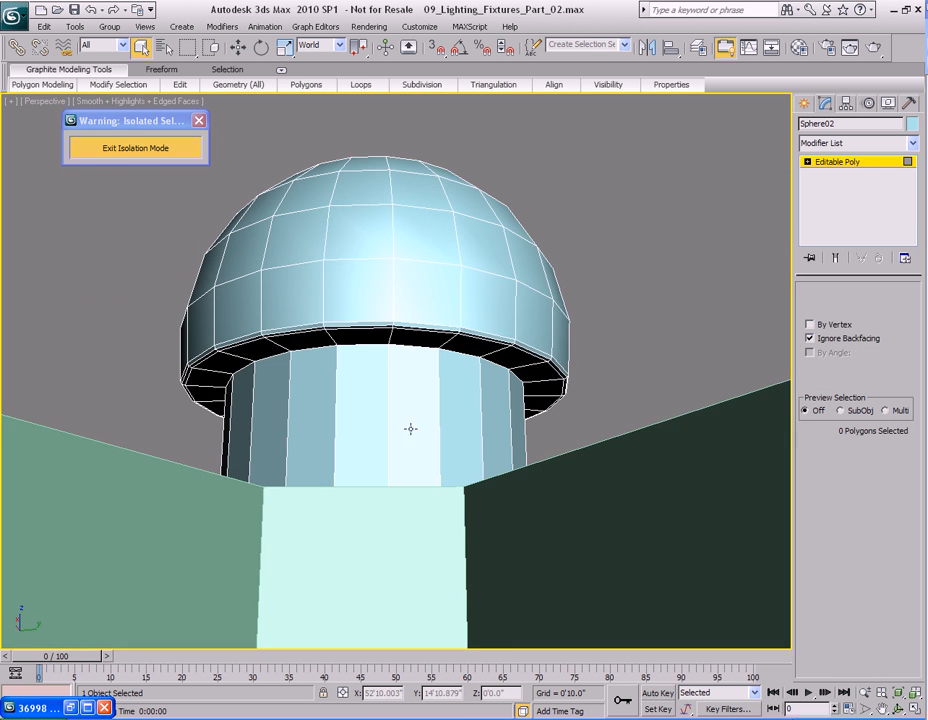
Select the edge loop where the hemisphere meets the socket and chamfer it with 2 segments.
{"action": "key", "text": "2"}
{"action": "scroll", "coordinate": [419, 349], "scroll_direction": "up", "scroll_amount": 4}
{"action": "left_click", "coordinate": [426, 328]}
{"action": "left_click", "coordinate": [881, 383]}
{"action": "right_click", "coordinate": [437, 311]}
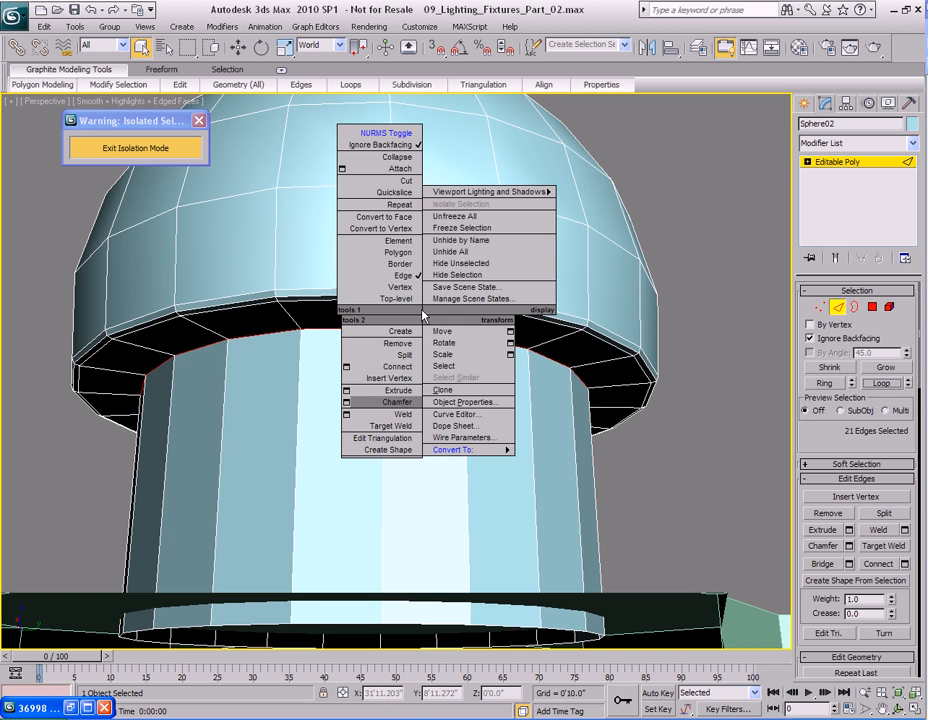
{"action": "left_click", "coordinate": [352, 405]}
{"action": "left_click", "coordinate": [428, 366]}
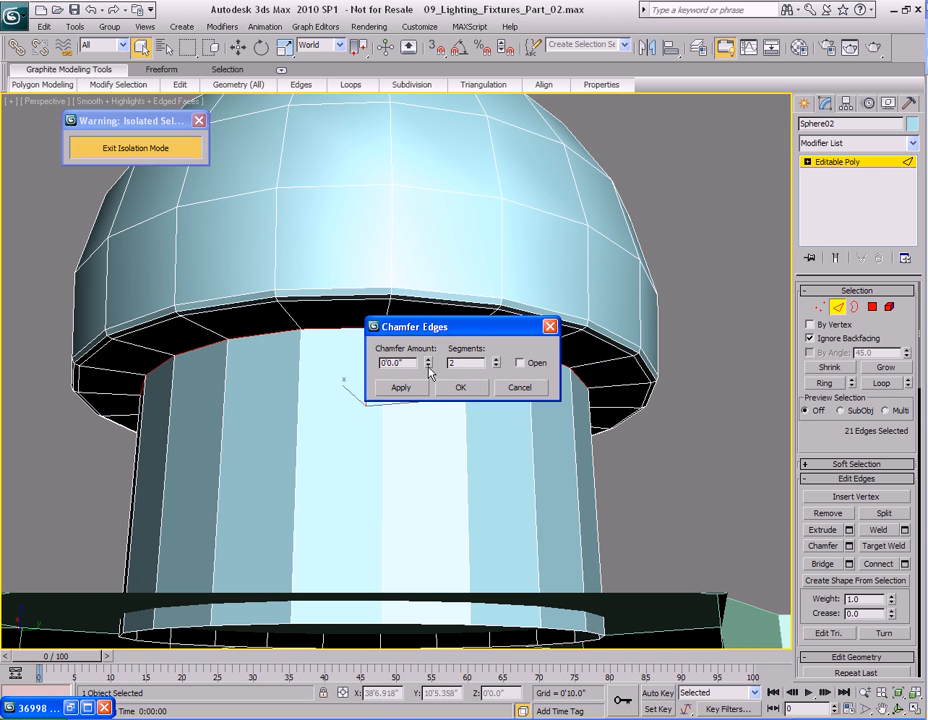
{"action": "mouse_move", "coordinate": [428, 360]}
{"action": "left_mouse_down"}
{"action": "mouse_move", "coordinate": [429, 350]}
{"action": "mouse_move", "coordinate": [429, 358]}
{"action": "left_mouse_up"}
{"action": "left_click", "coordinate": [459, 386]}
Turn on NURMS smoothing for the cap and render the perspective view to check the hub.
{"action": "right_click", "coordinate": [395, 390]}
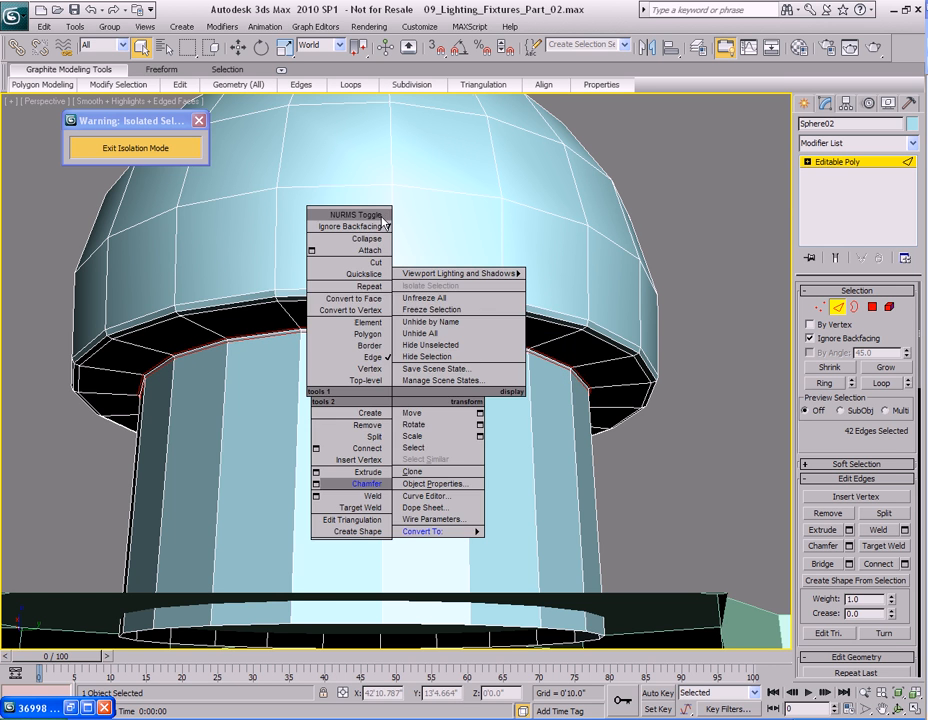
{"action": "left_click", "coordinate": [352, 211]}
{"action": "scroll", "coordinate": [419, 405], "scroll_direction": "down", "scroll_amount": 5}
{"action": "mouse_move", "coordinate": [418, 406]}
{"action": "middle_mouse_down", "text": "alt"}
{"action": "mouse_move", "coordinate": [414, 419]}
{"action": "mouse_move", "coordinate": [414, 409]}
{"action": "middle_mouse_up", "text": "alt"}
{"action": "scroll", "coordinate": [414, 416], "scroll_direction": "down", "scroll_amount": 2}
{"action": "key", "text": "shift+q"}
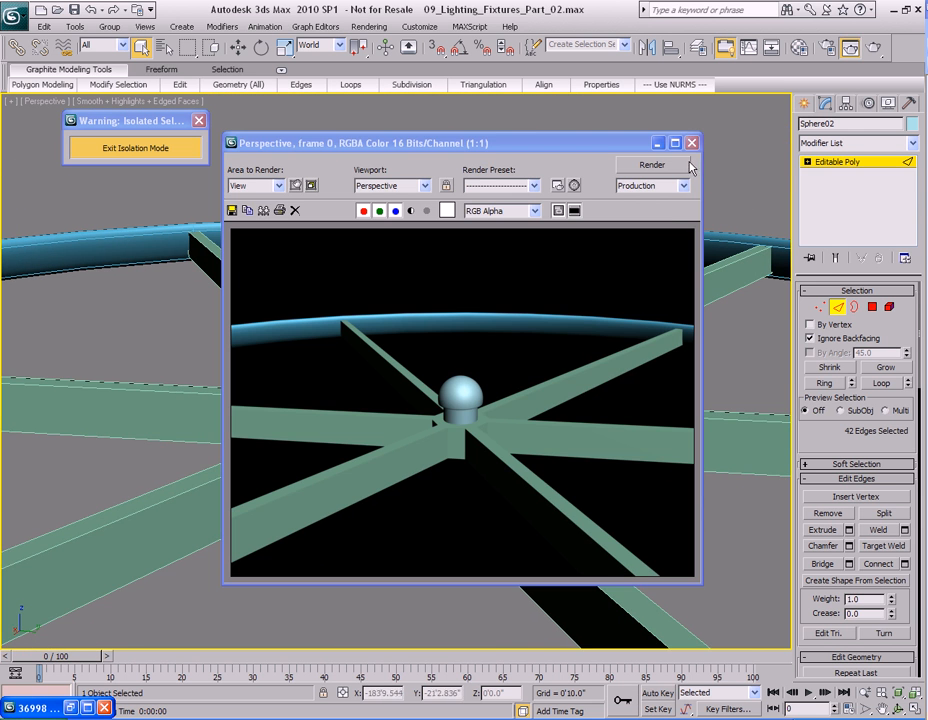
{"action": "left_click", "coordinate": [691, 143]}
Exit isolation mode and zoom out to view the whole lamp.
{"action": "scroll", "coordinate": [497, 441], "scroll_direction": "down", "scroll_amount": 6}
{"action": "middle_click_drag", "start_coordinate": [484, 451], "coordinate": [478, 428], "text": "alt"}
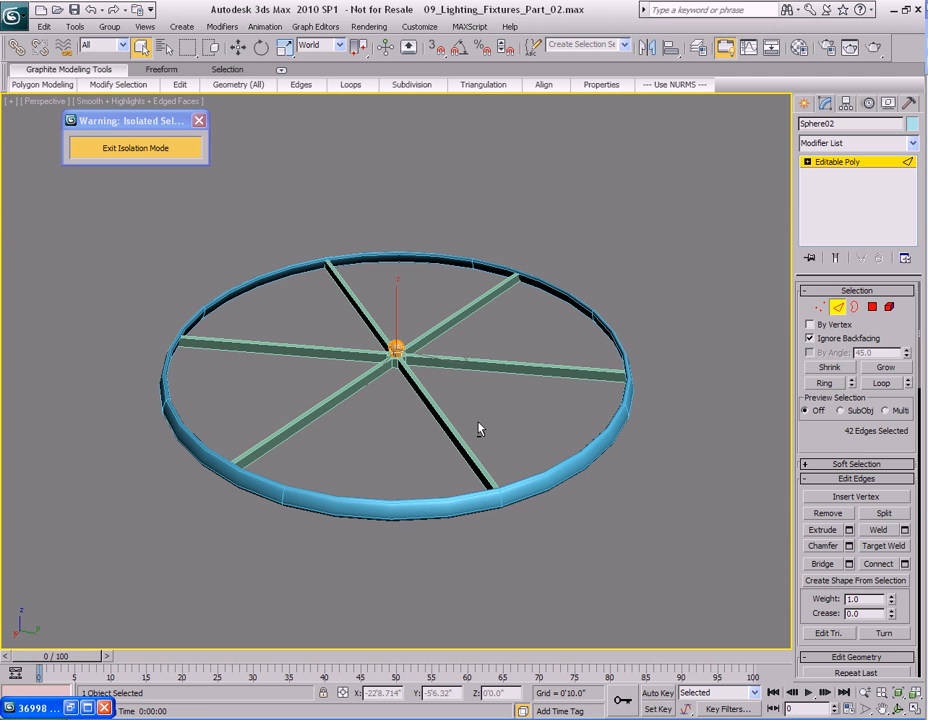
{"action": "left_click", "coordinate": [178, 149]}
{"action": "key", "text": "2"}
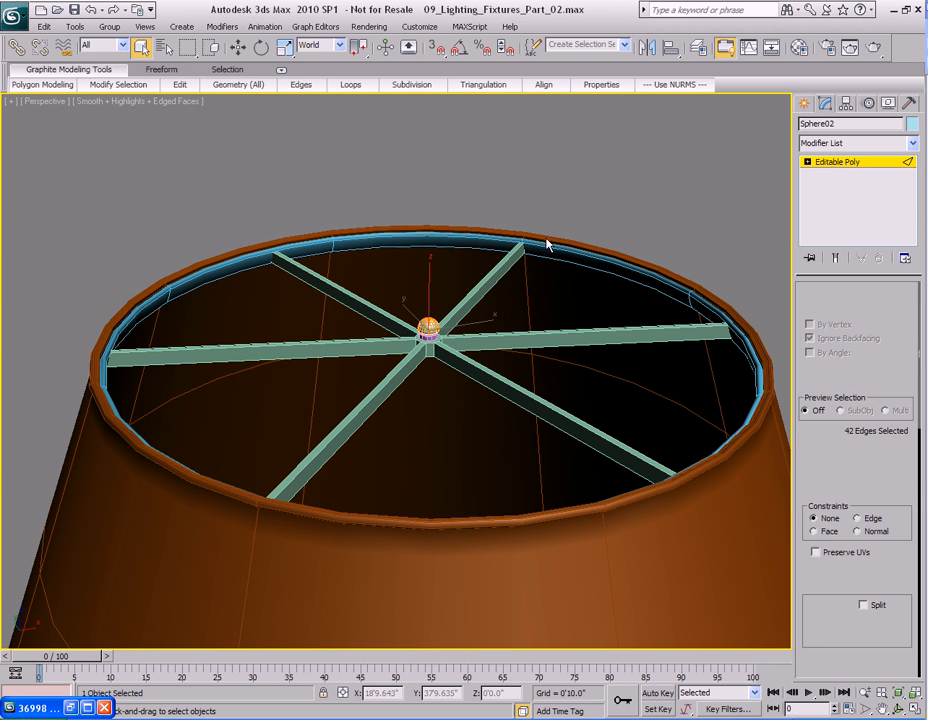
{"action": "left_click", "coordinate": [555, 201]}
{"action": "key", "text": "z"}
{"action": "middle_click_drag", "start_coordinate": [501, 363], "coordinate": [436, 420], "text": "alt"}
{"action": "scroll", "coordinate": [433, 486], "scroll_direction": "down", "scroll_amount": 4}
{"action": "scroll", "coordinate": [431, 401], "scroll_direction": "down", "scroll_amount": 2}
{"action": "scroll", "coordinate": [423, 401], "scroll_direction": "up", "scroll_amount": 2}
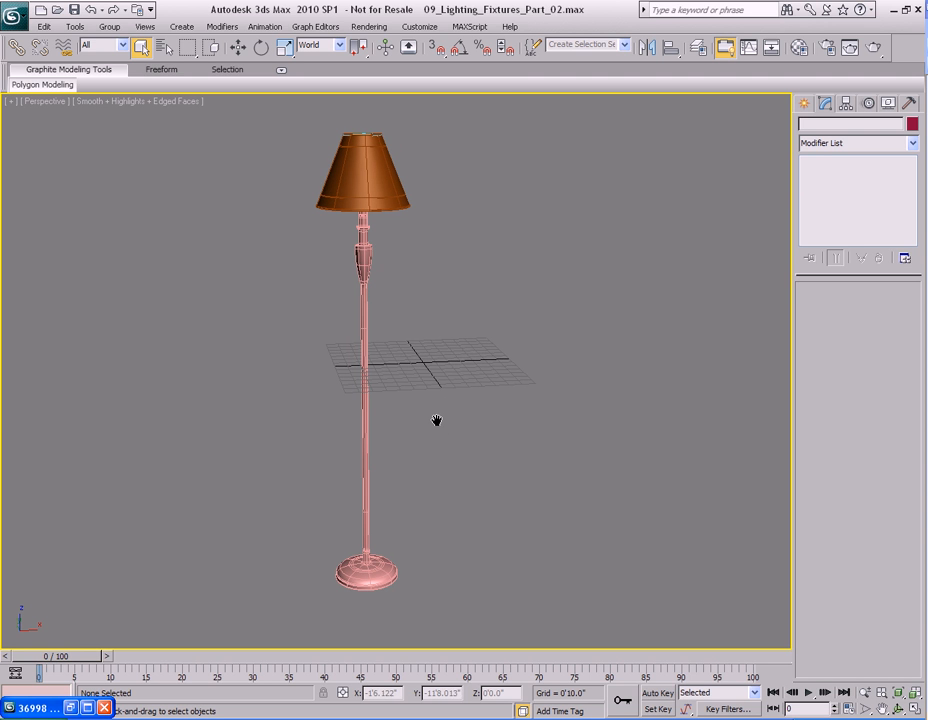